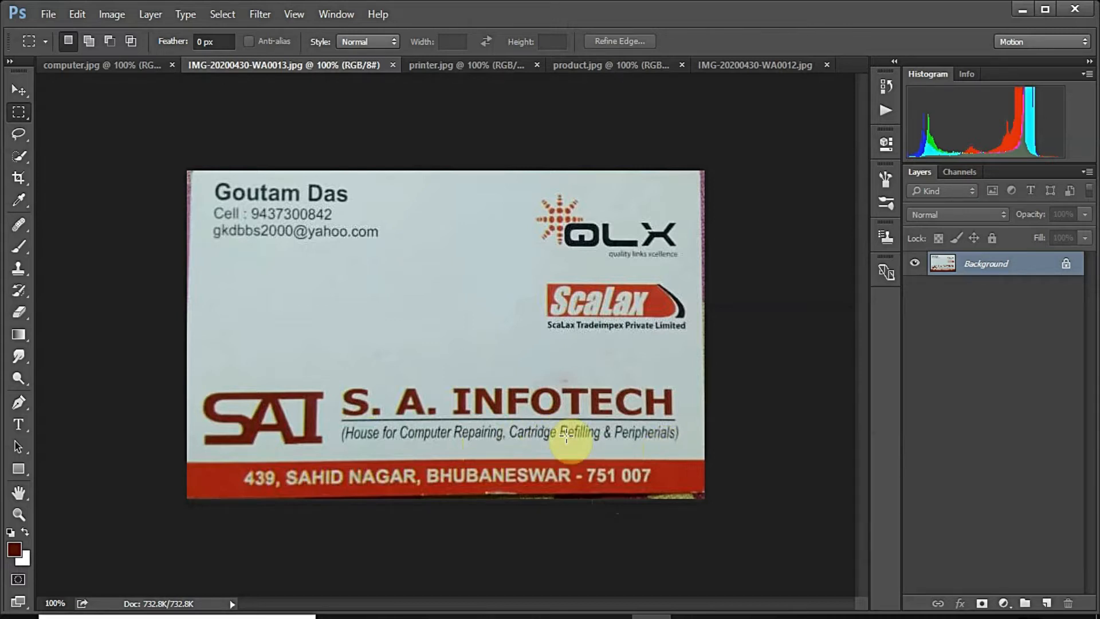
Step: Browse the printer.jpg, product.jpg and portrait images, ending back on computer.jpg
left_click(133, 67)
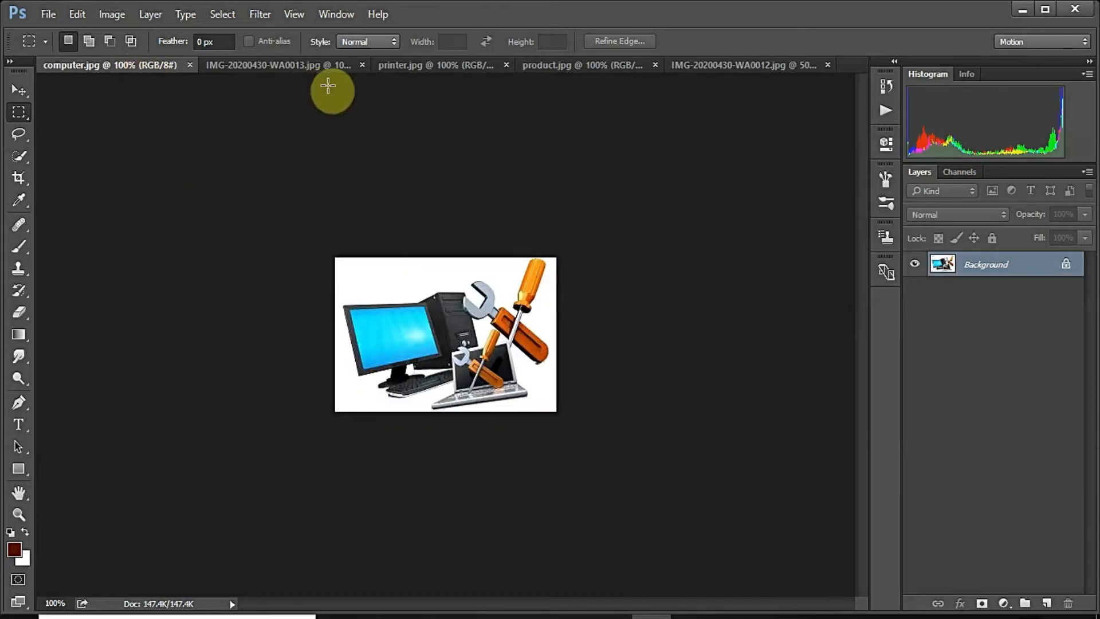
left_click(419, 72)
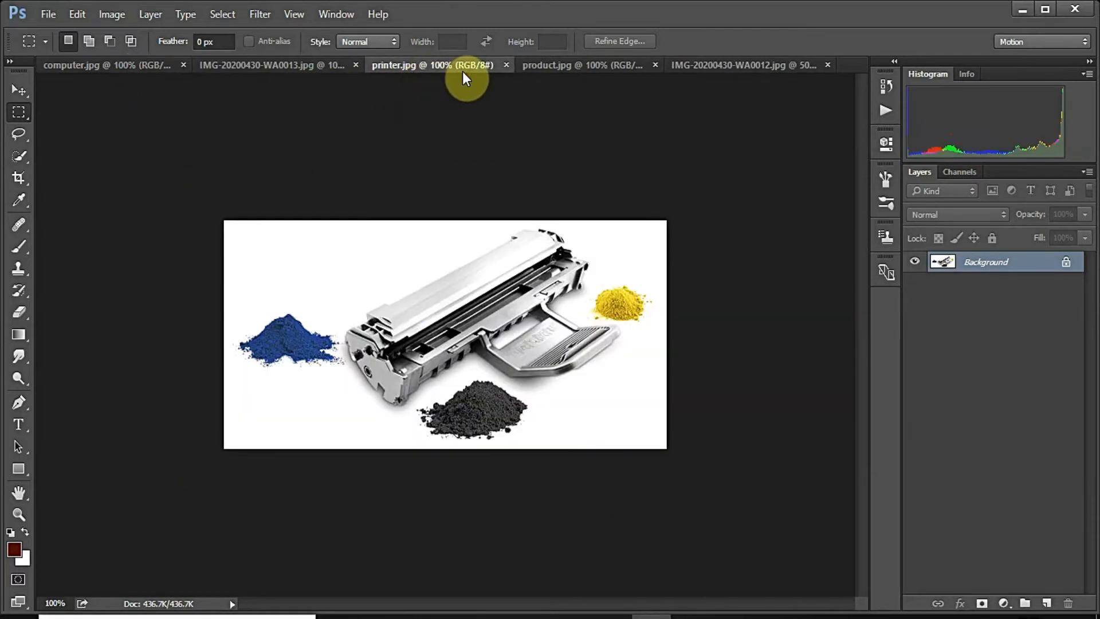
left_click(549, 67)
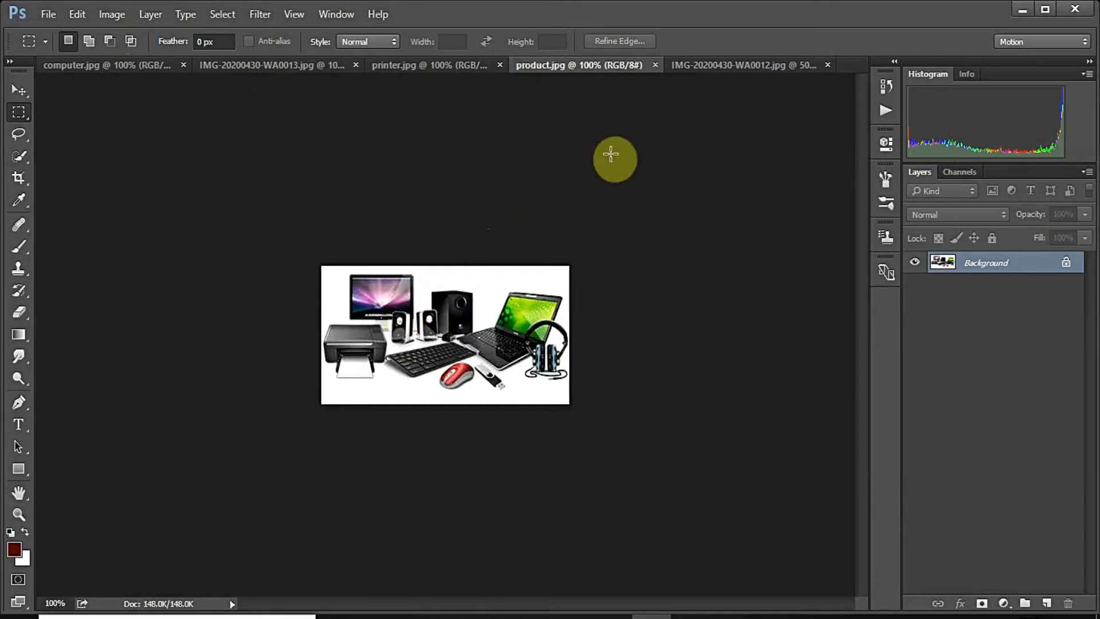
left_click(713, 67)
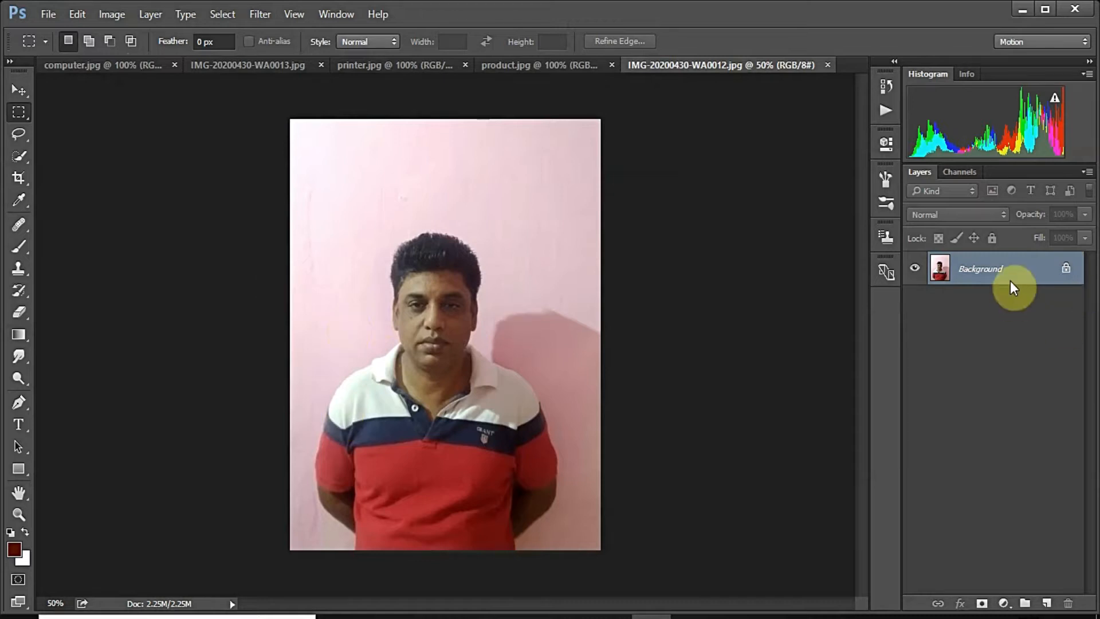
left_click(137, 66)
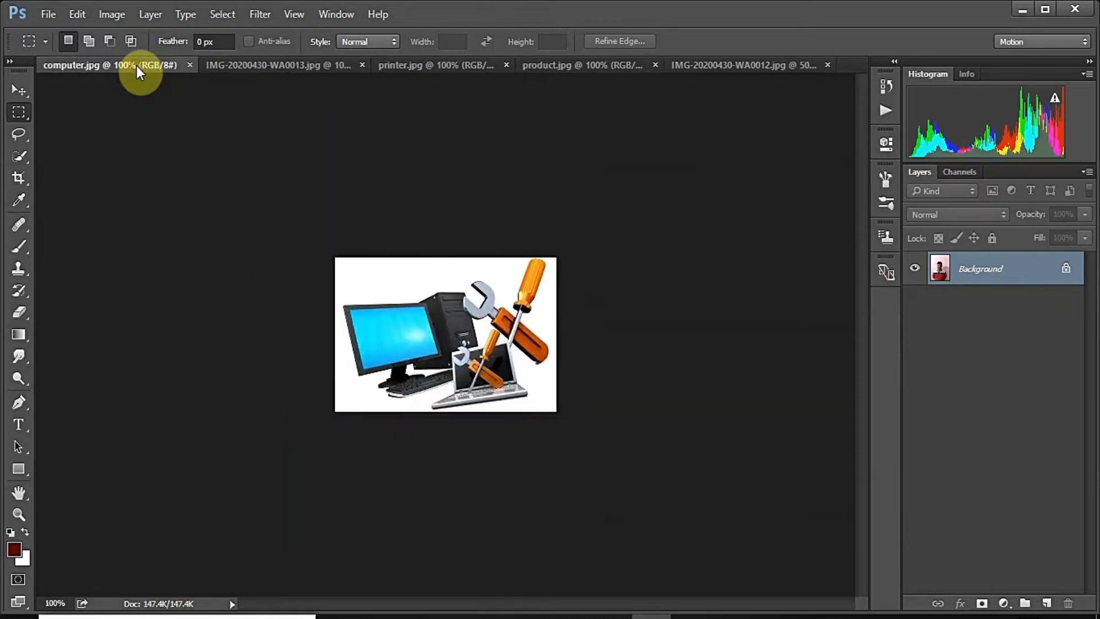
Step: Convert the locked Background into an editable Layer 0
right_click(991, 269)
left_click(990, 282)
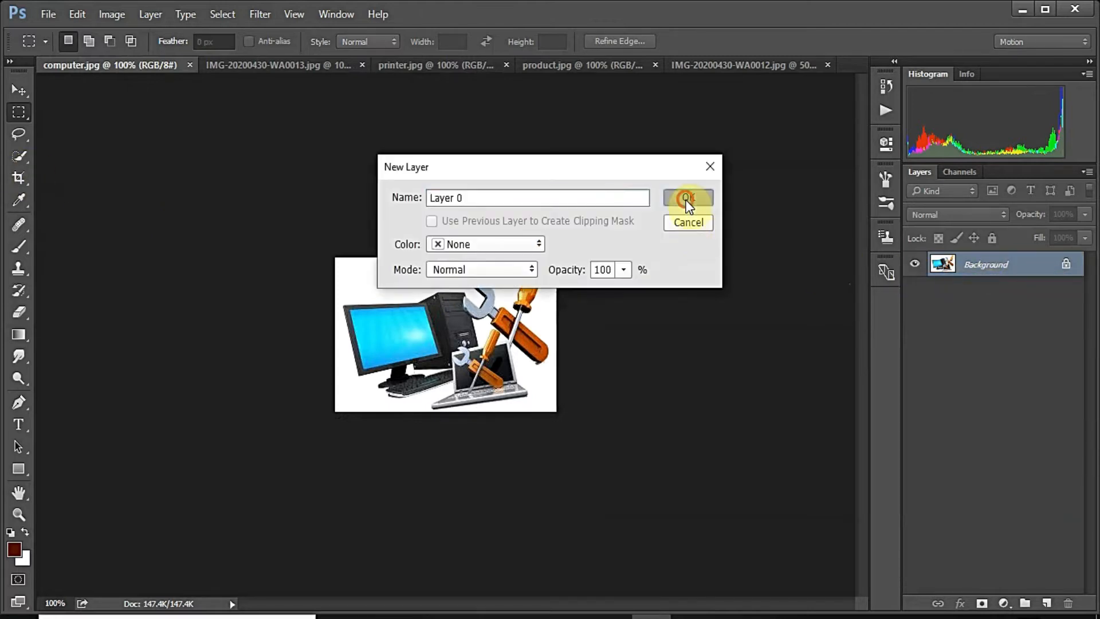
left_click(685, 197)
Step: Quick-select the white background, including the patches beside the monitor stand, and delete it
left_click(17, 156)
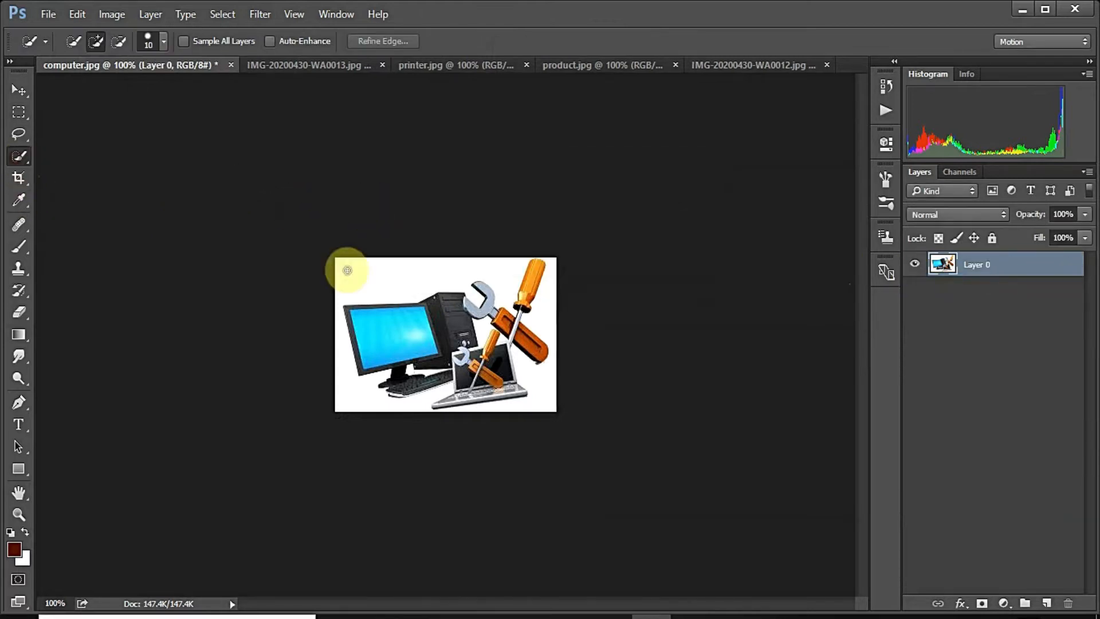
mouse_move(346, 276)
left_mouse_down()
mouse_move(449, 277)
mouse_move(332, 346)
mouse_move(336, 363)
mouse_move(501, 410)
mouse_move(526, 400)
mouse_move(544, 312)
mouse_move(480, 327)
mouse_move(404, 368)
mouse_move(425, 371)
left_mouse_up()
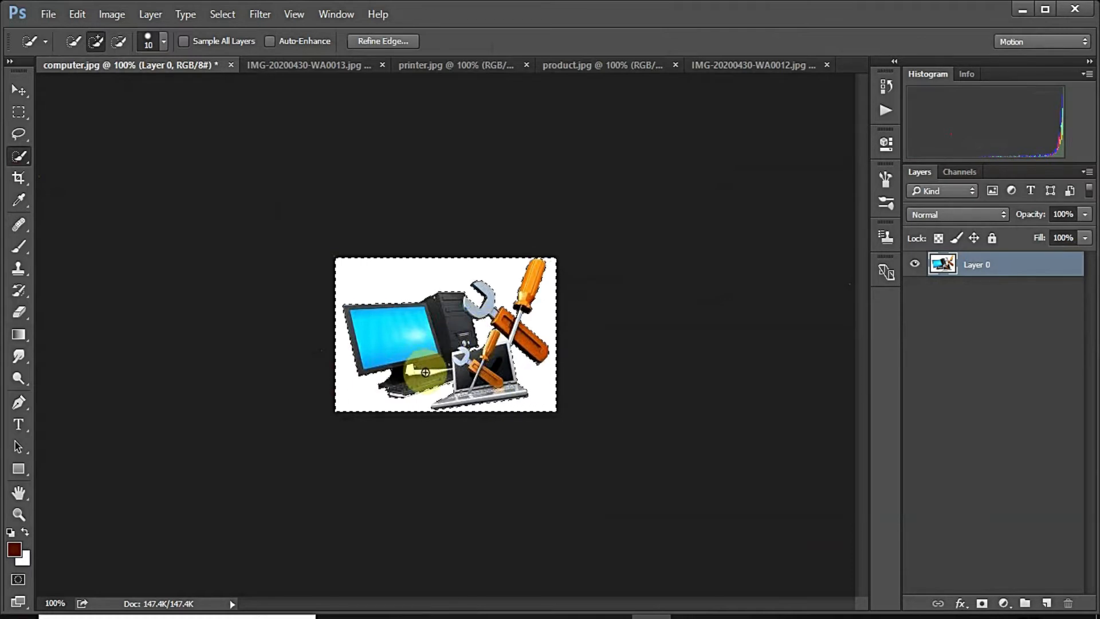
scroll(425, 371, "up", 5)
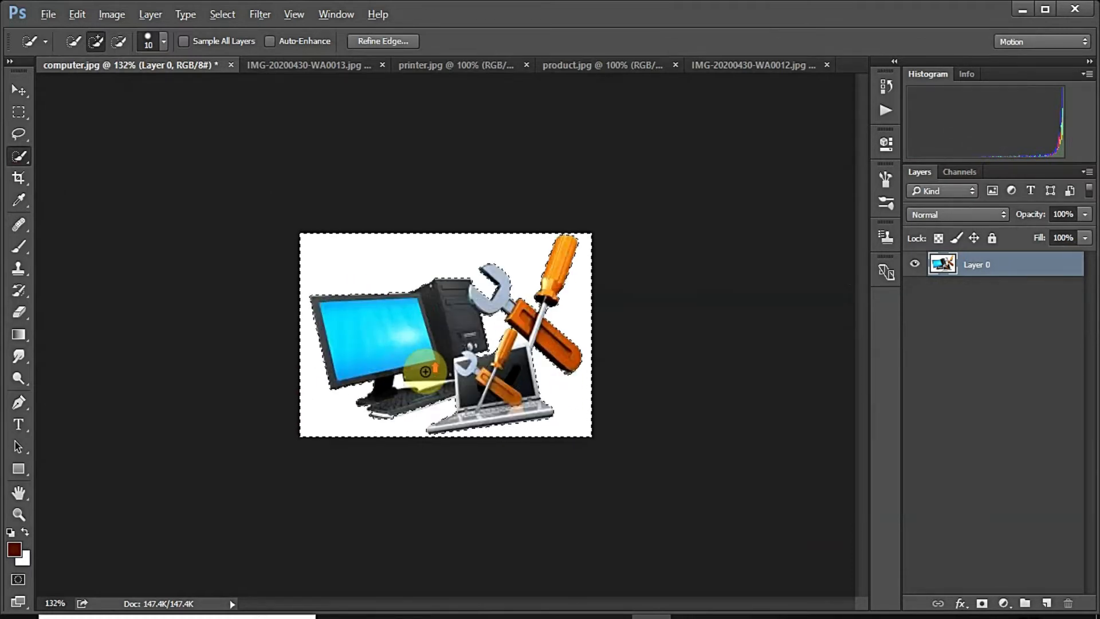
key("bracketleft")
key("bracketleft")
key("bracketleft")
left_click(399, 428)
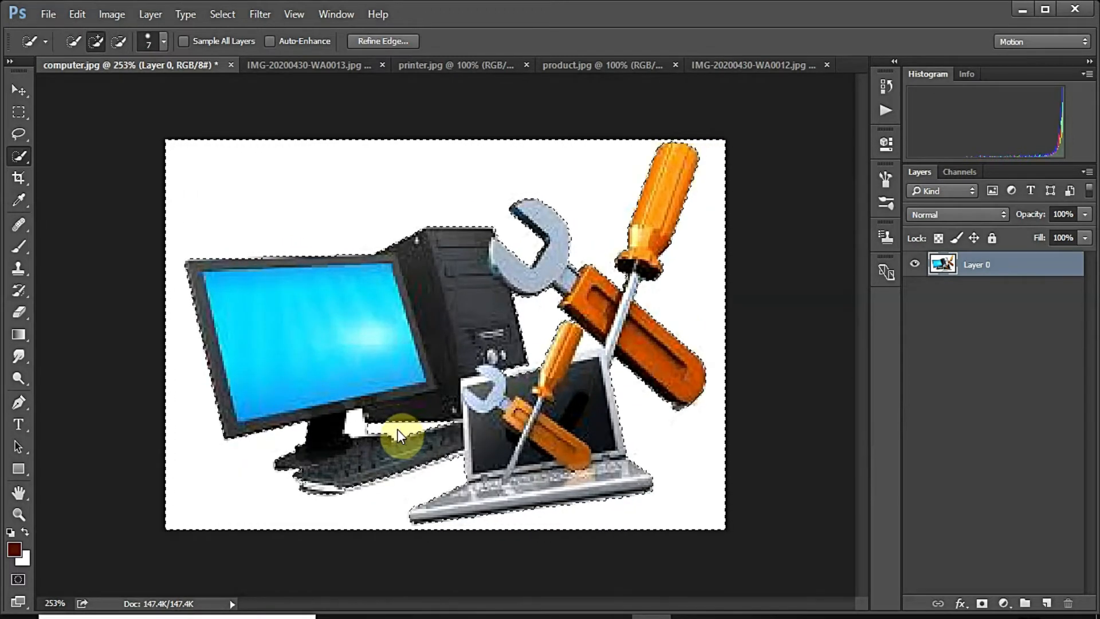
left_click(356, 429)
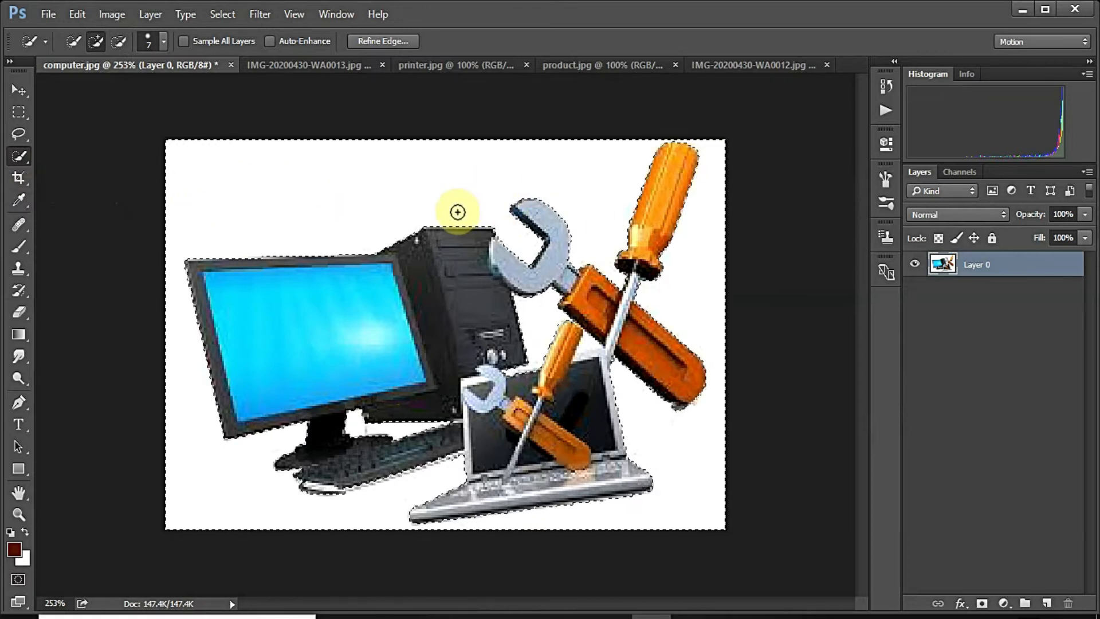
right_click(22, 160)
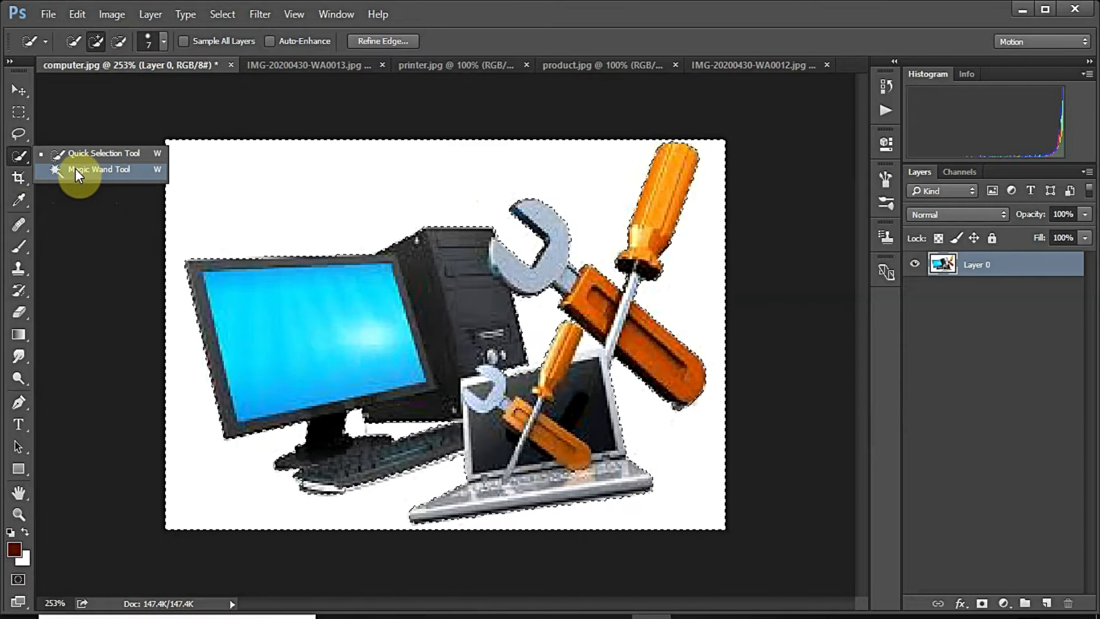
left_click(83, 127)
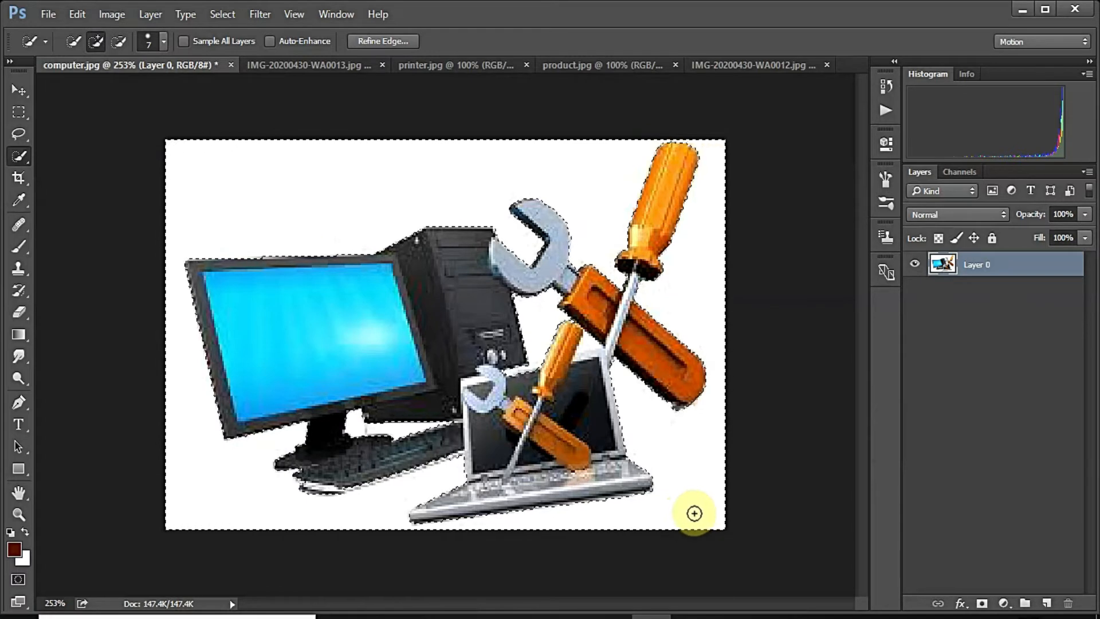
key("Delete")
left_click(23, 111)
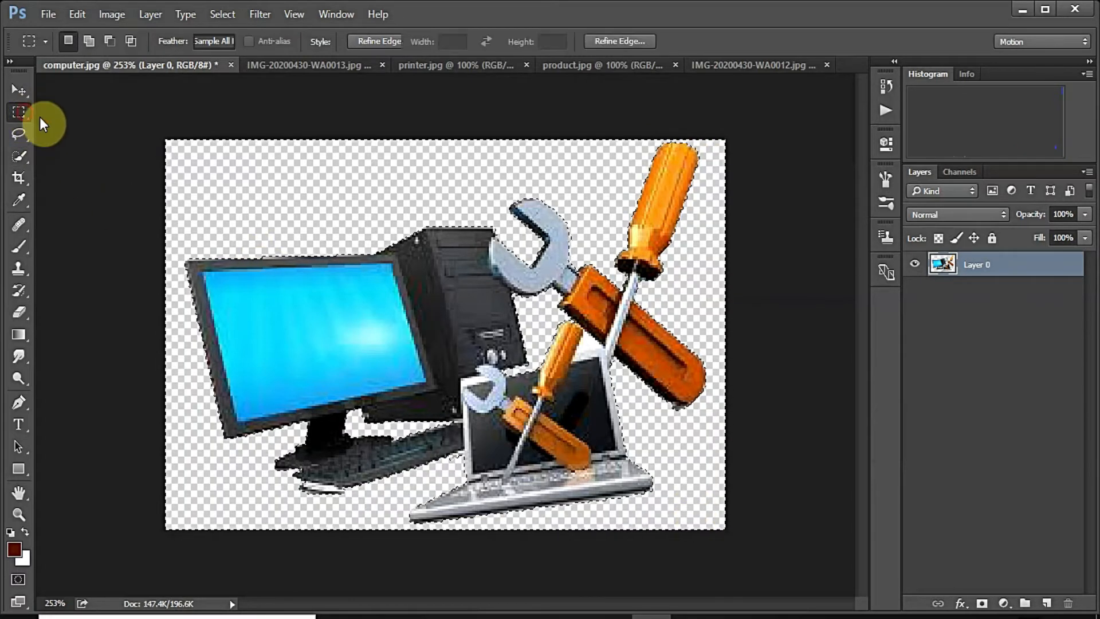
Step: Quick-export the cut-out as a PNG named computer on the Desktop
left_click(74, 122)
left_click(46, 14)
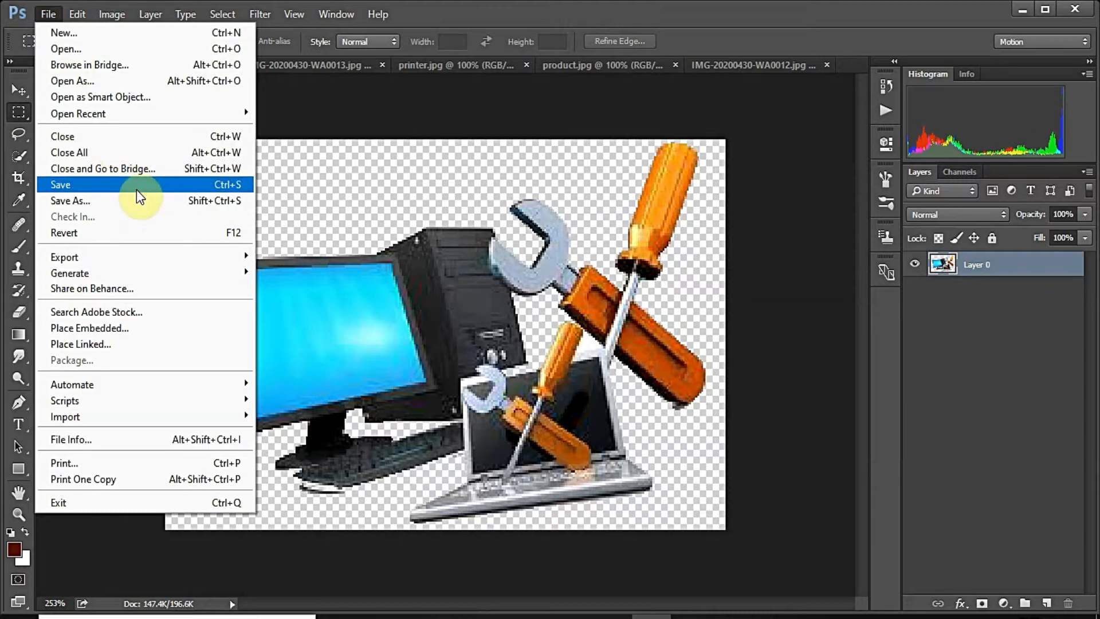
mouse_move(152, 256)
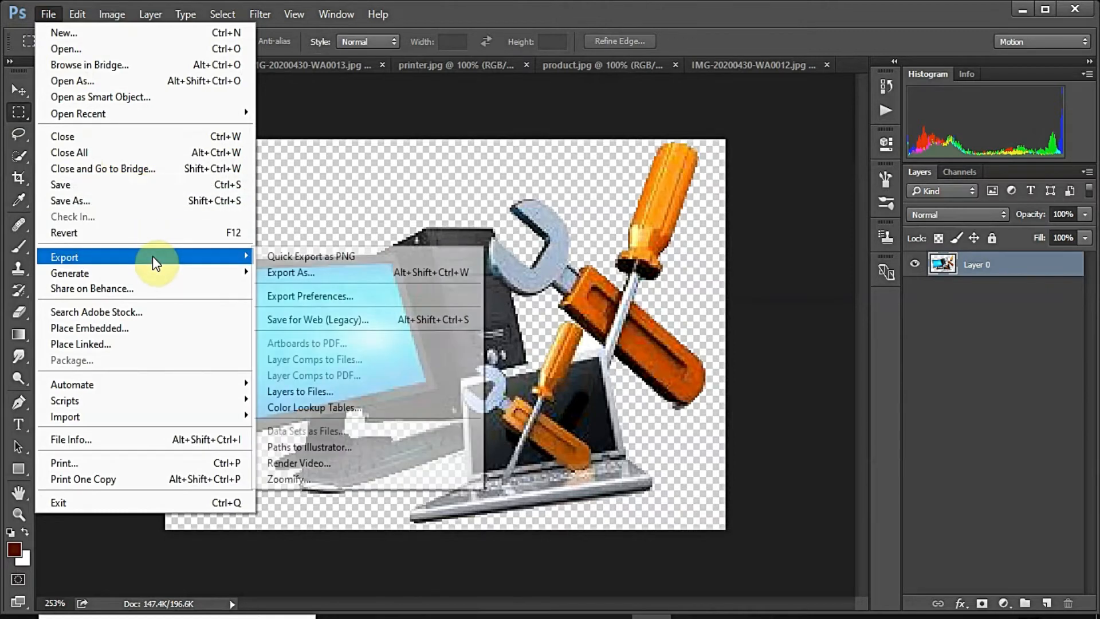
left_click(286, 255)
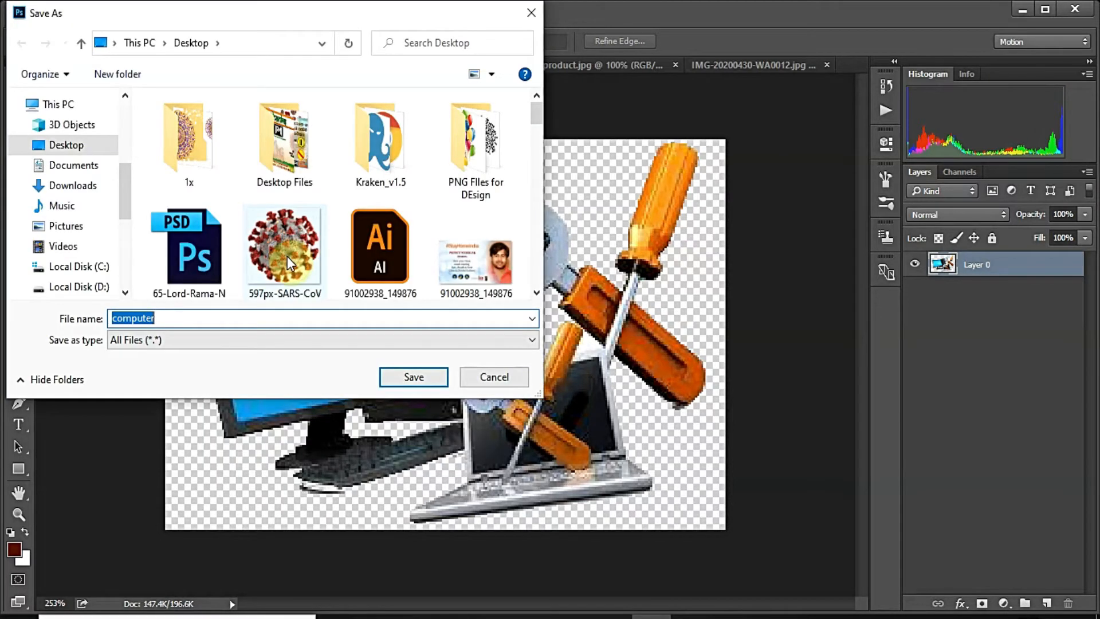
left_click(401, 379)
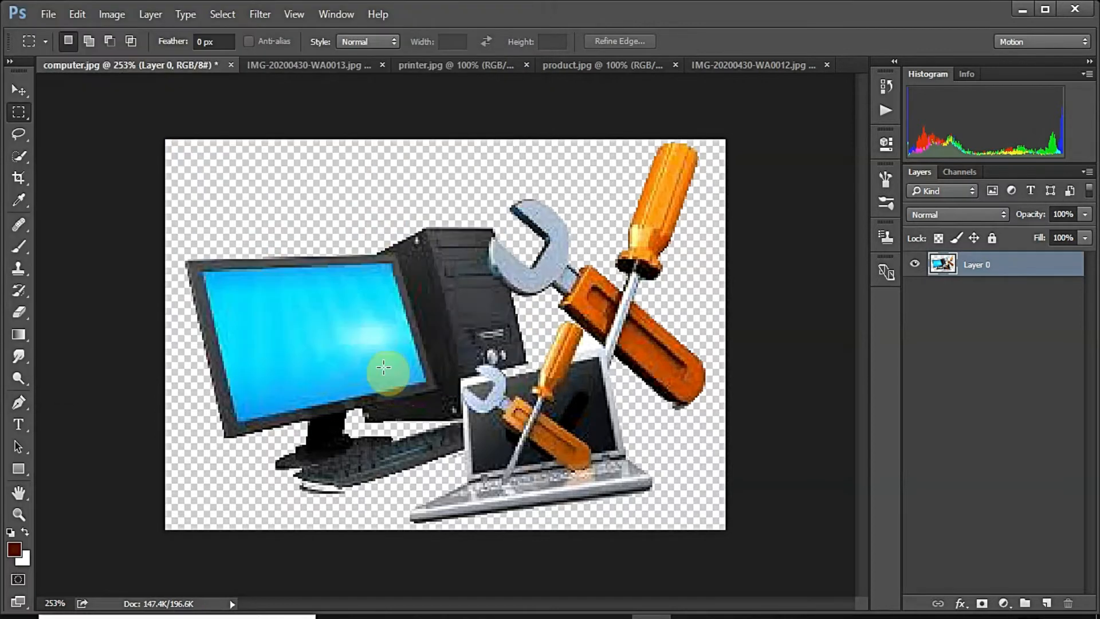
Step: On printer.jpg, brush the white background around the cartridge with Quick Selection
left_click(270, 66)
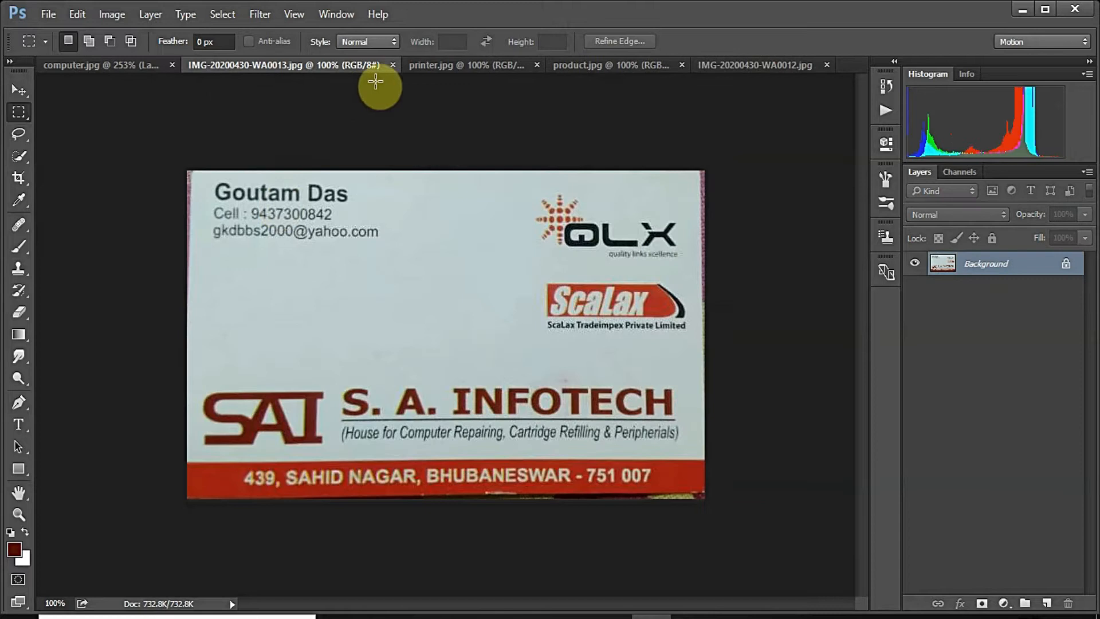
left_click(441, 66)
left_click(22, 155)
left_click(418, 268)
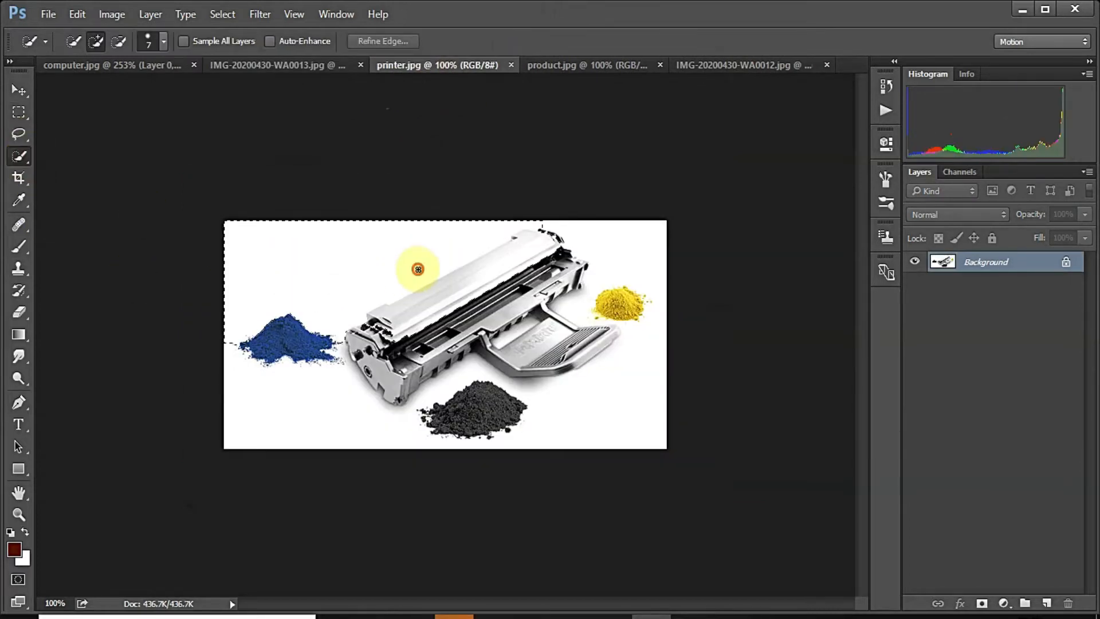
key("ctrl+d")
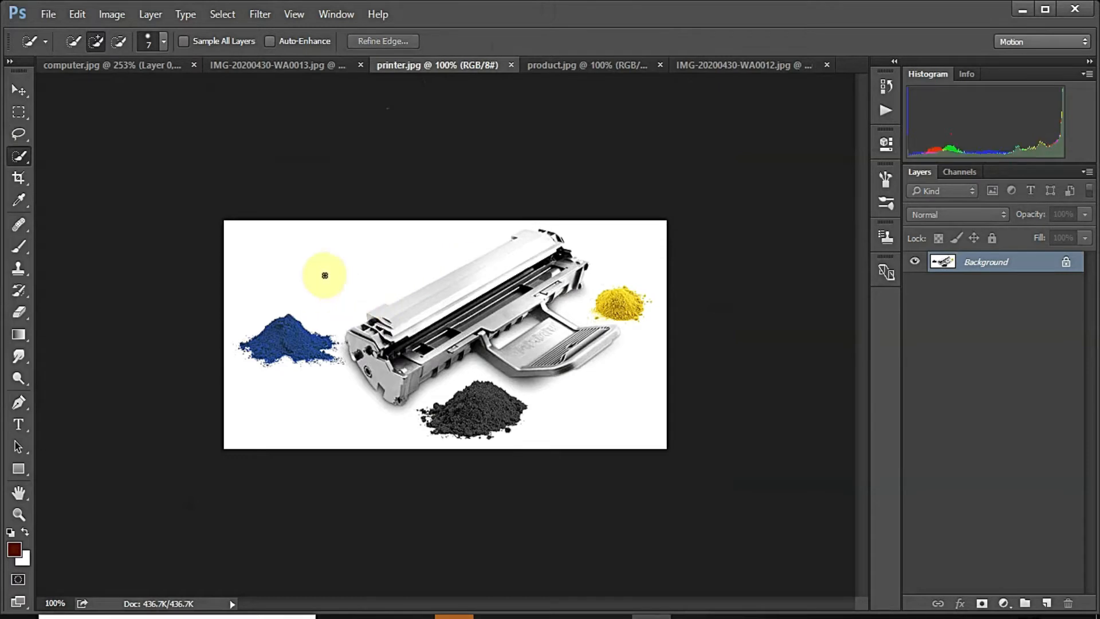
mouse_move(324, 279)
left_mouse_down()
mouse_move(277, 255)
mouse_move(349, 280)
left_mouse_up()
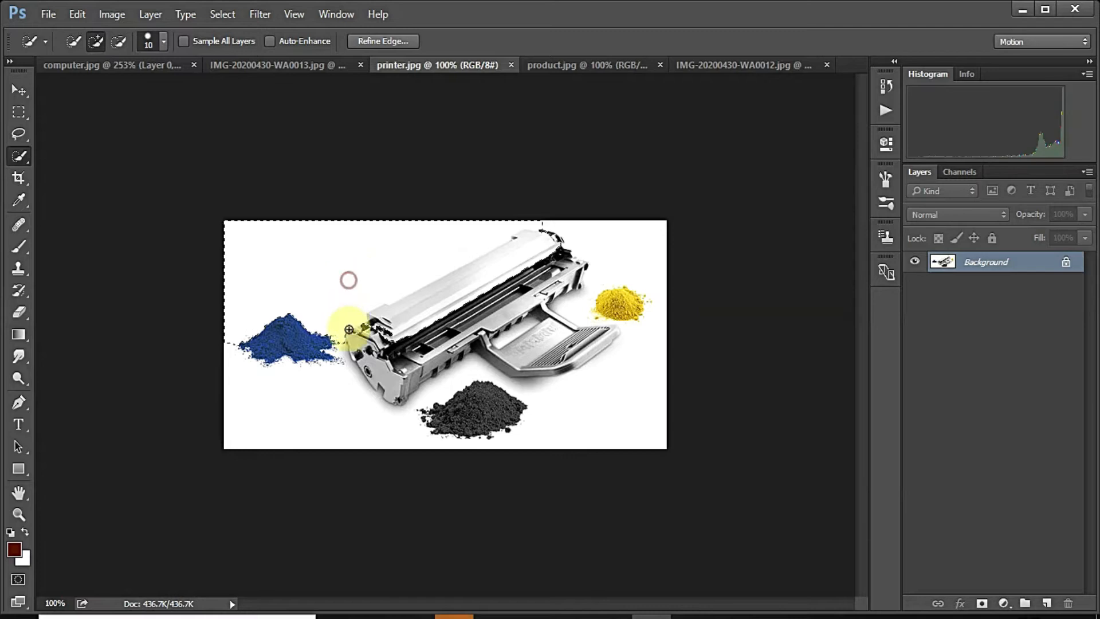
scroll(396, 329, "up", 2)
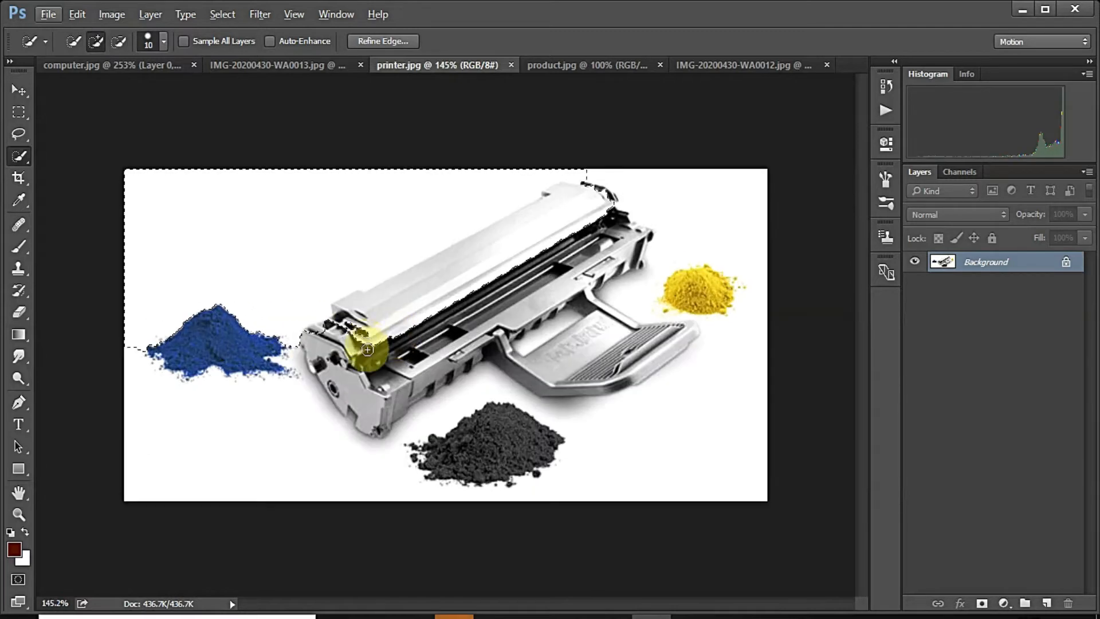
mouse_move(371, 347)
left_mouse_down()
mouse_move(343, 329)
mouse_move(318, 331)
mouse_move(359, 297)
mouse_move(396, 291)
mouse_move(625, 181)
mouse_move(669, 196)
mouse_move(706, 232)
mouse_move(735, 336)
left_mouse_up()
mouse_move(710, 412)
left_mouse_down()
mouse_move(664, 463)
mouse_move(596, 476)
mouse_move(236, 456)
mouse_move(179, 412)
left_mouse_up()
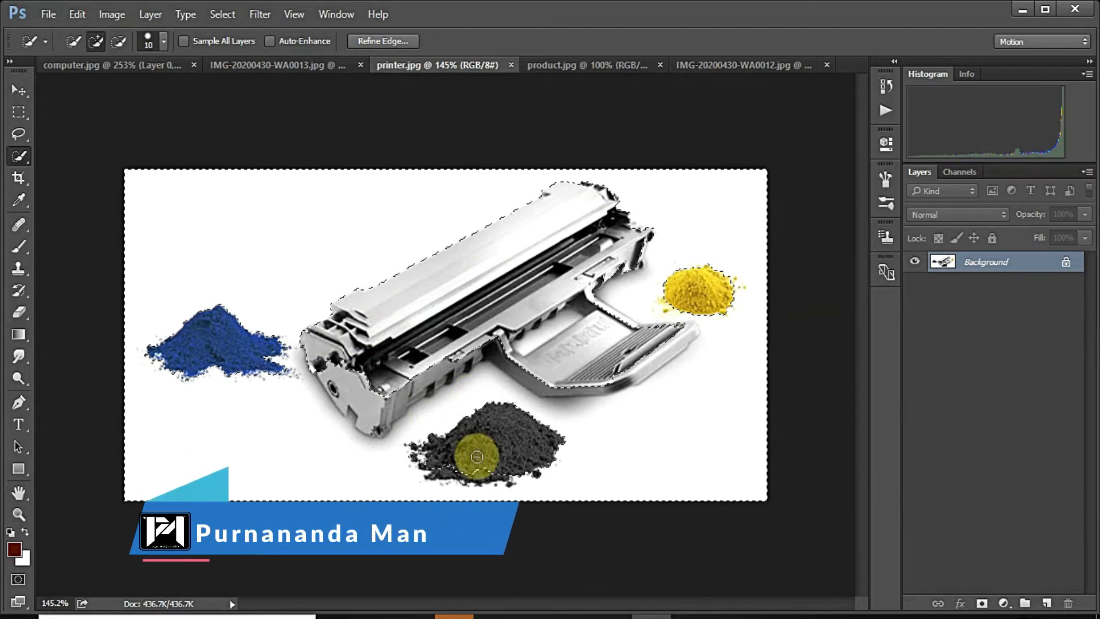
Step: Subtract the cartridge tray and ends, and add the gap between yellow powder and tray
key("alt")
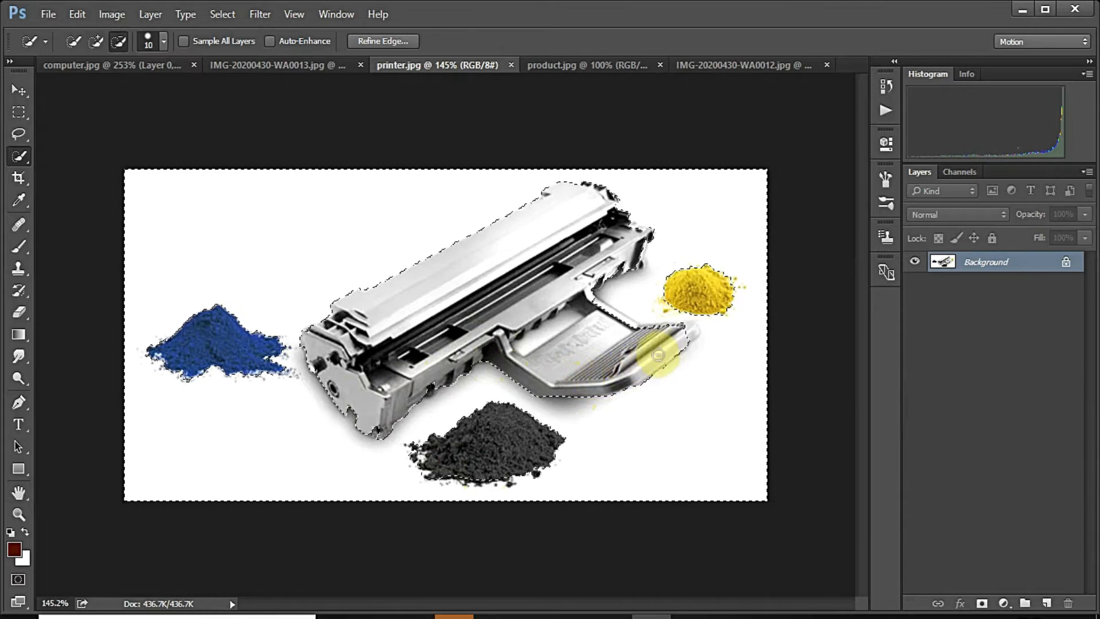
mouse_move(677, 328)
left_mouse_down()
mouse_move(596, 313)
mouse_move(660, 283)
mouse_move(644, 279)
mouse_move(668, 251)
mouse_move(639, 290)
mouse_move(626, 286)
mouse_move(660, 263)
mouse_move(640, 265)
left_mouse_up()
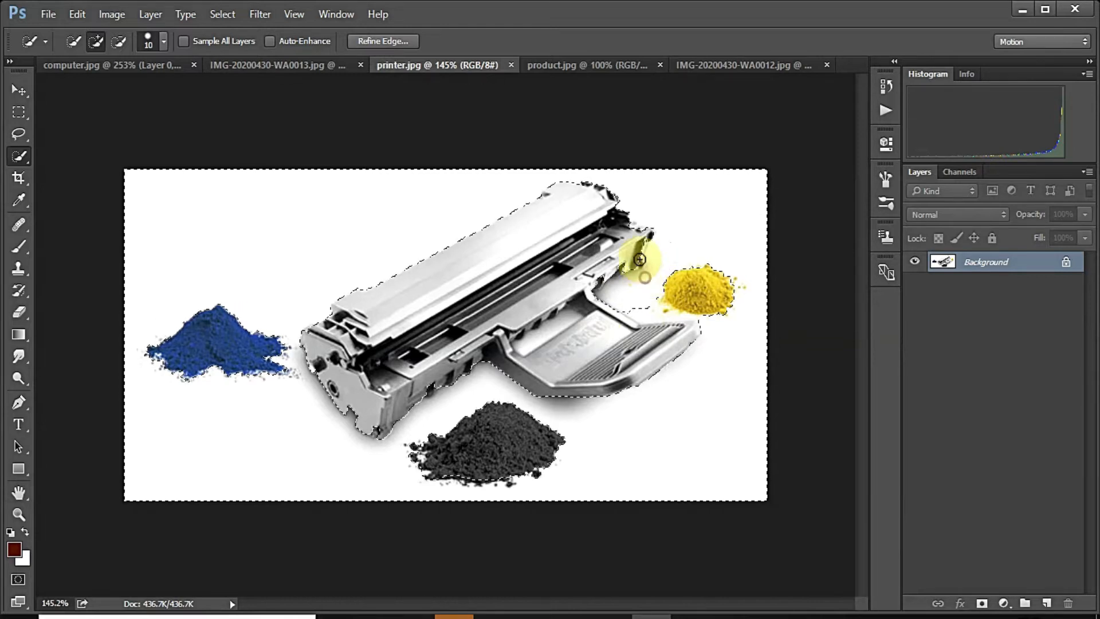
left_click(639, 247, "alt")
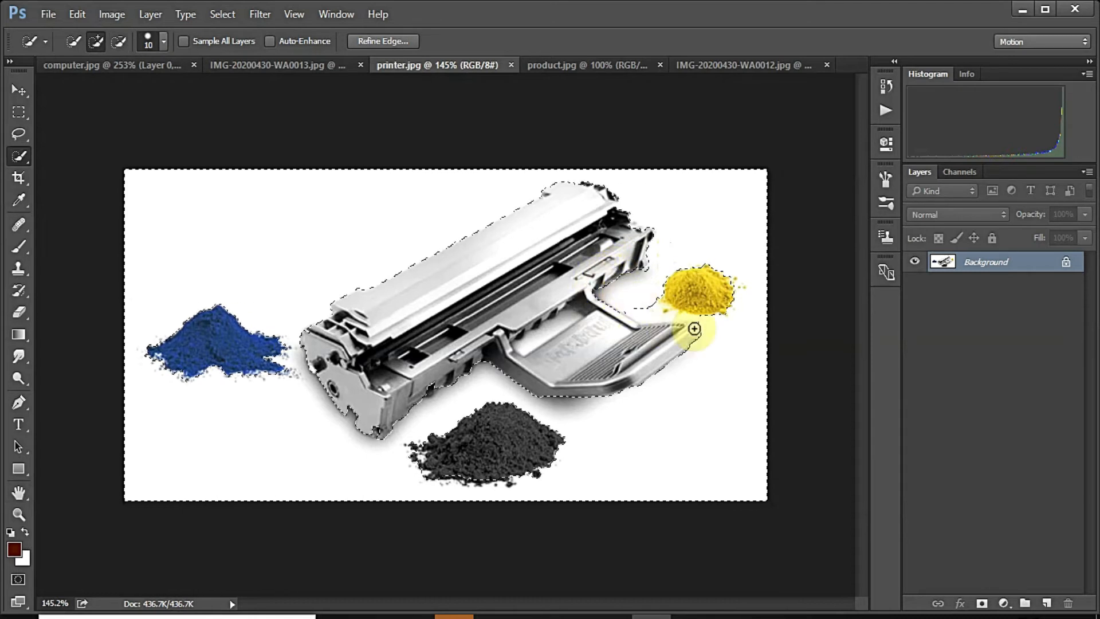
left_click(644, 305, "alt")
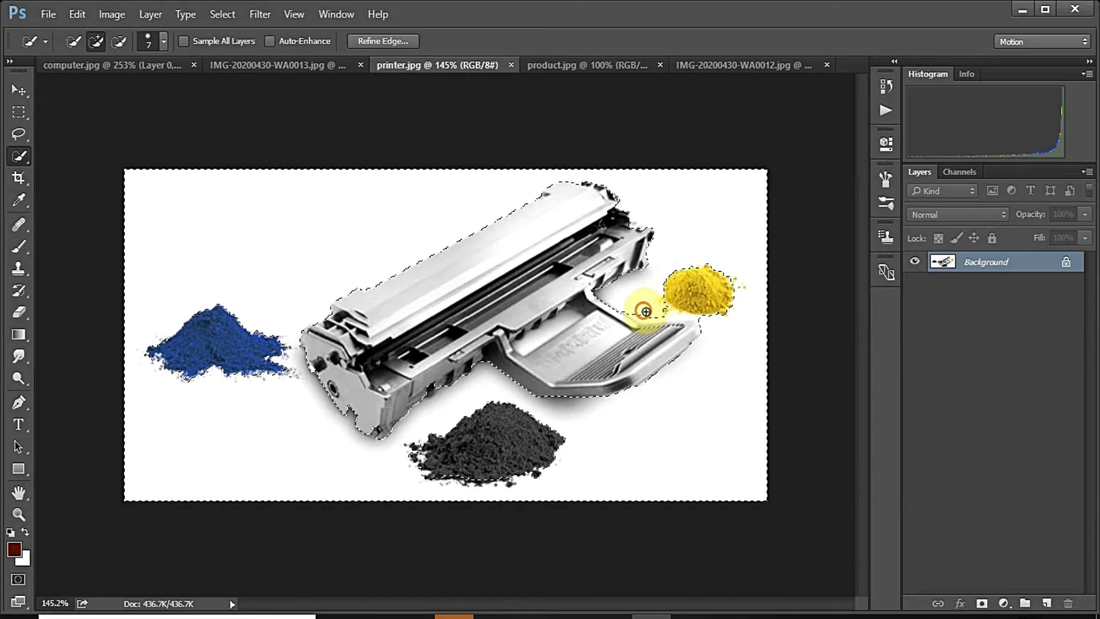
scroll(671, 318, "up", 3)
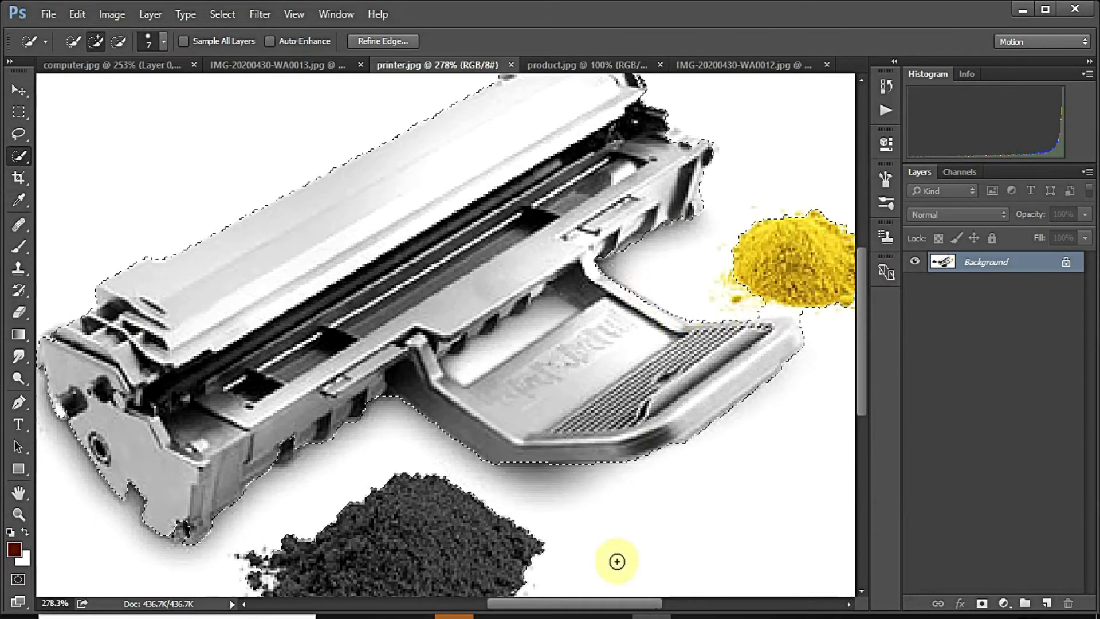
left_click_drag(619, 600, 671, 600)
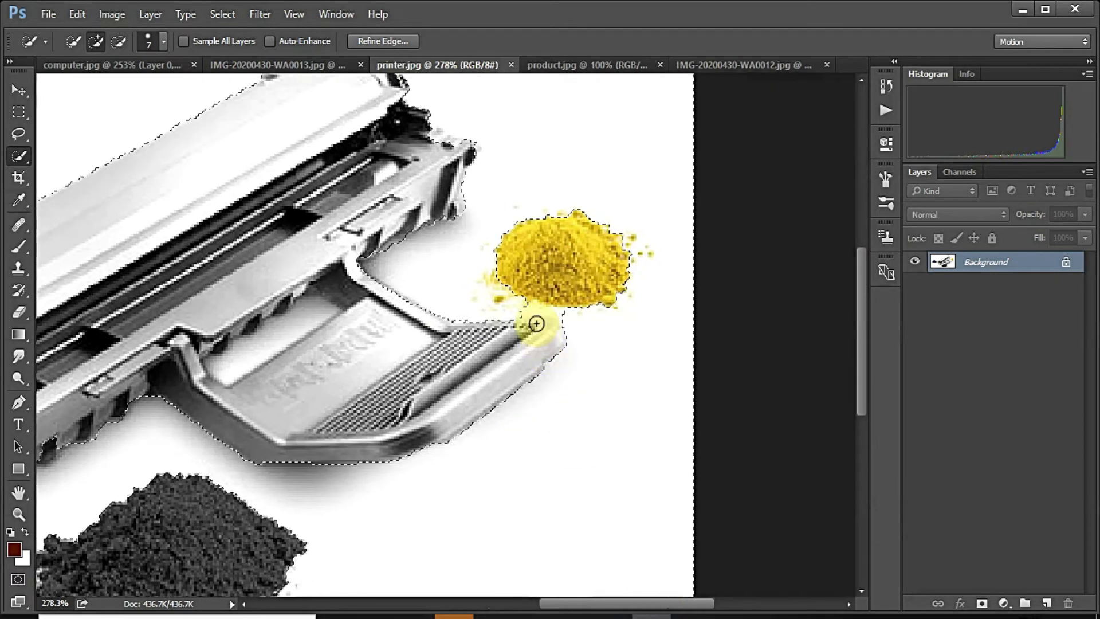
left_click_drag(516, 309, 528, 308)
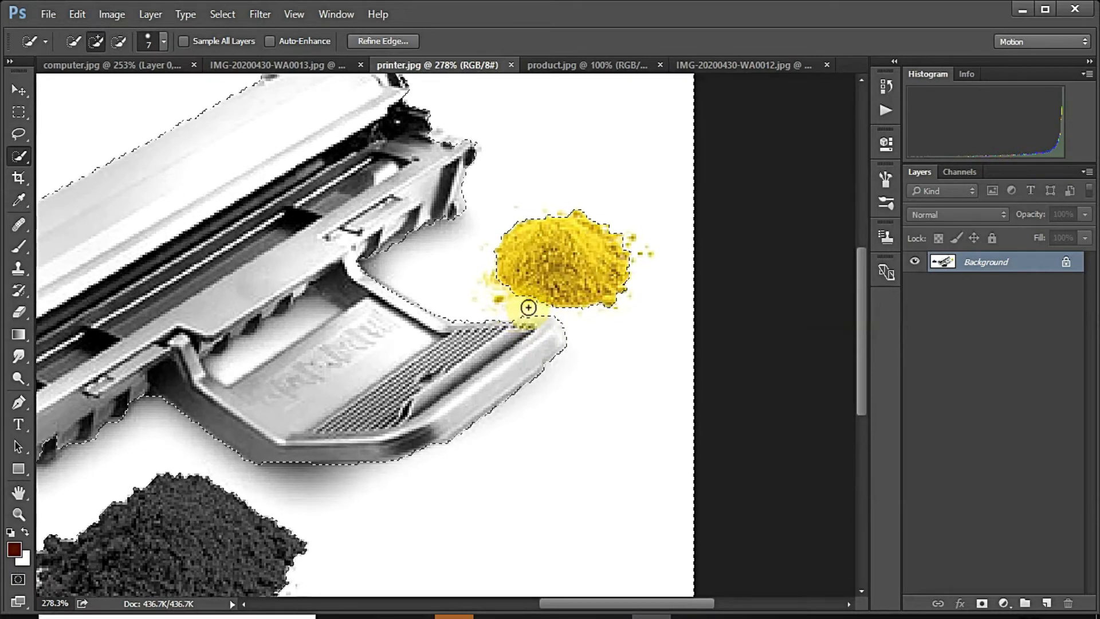
scroll(627, 347, "down", 4)
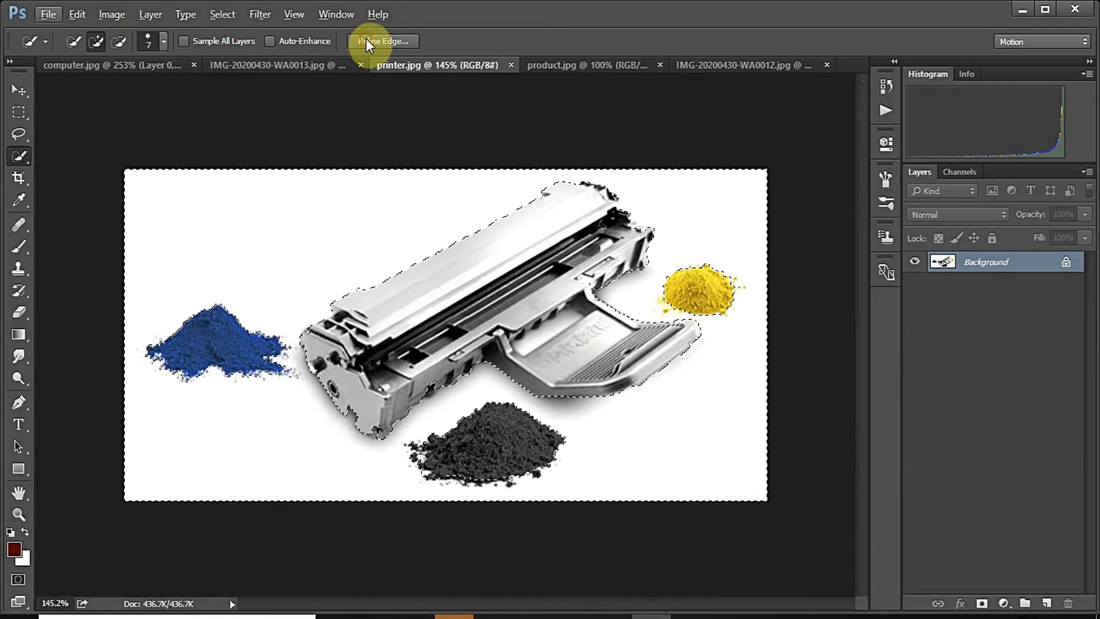
Step: Refine the selection edge with Radius 2, Smooth 2 and Feather 1
left_click(366, 40)
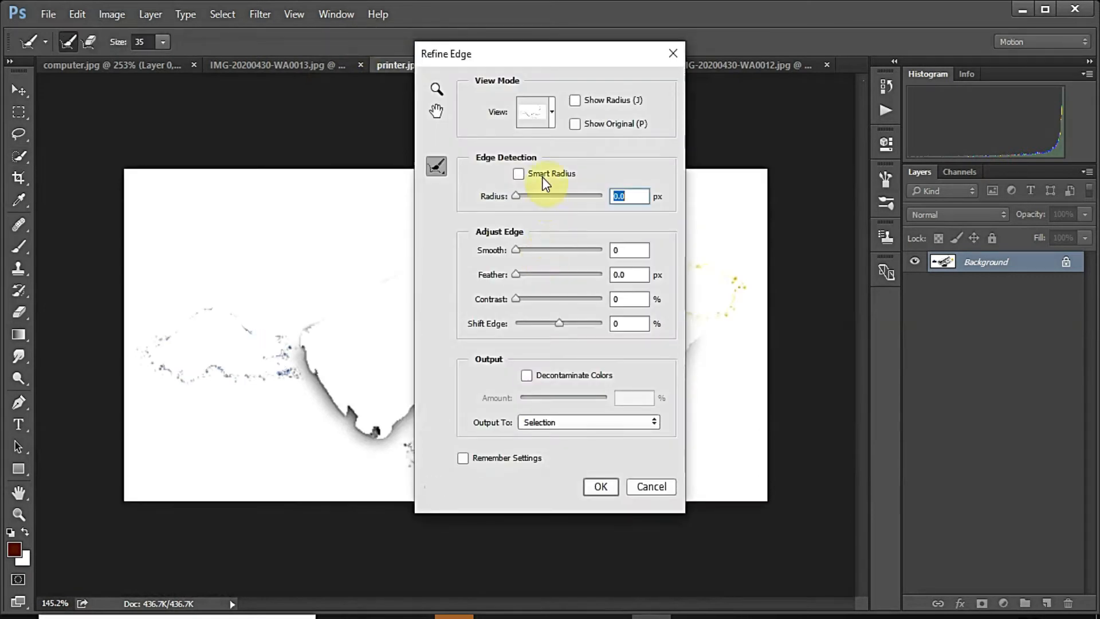
type("2")
left_click(632, 247)
type("3")
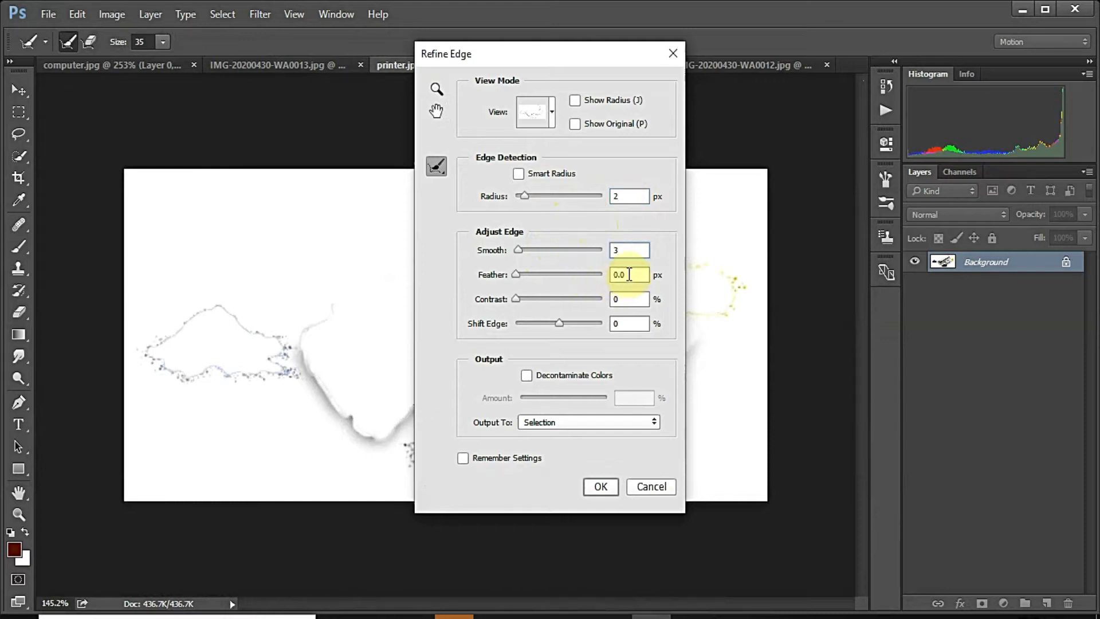
type("2")
left_click(628, 275)
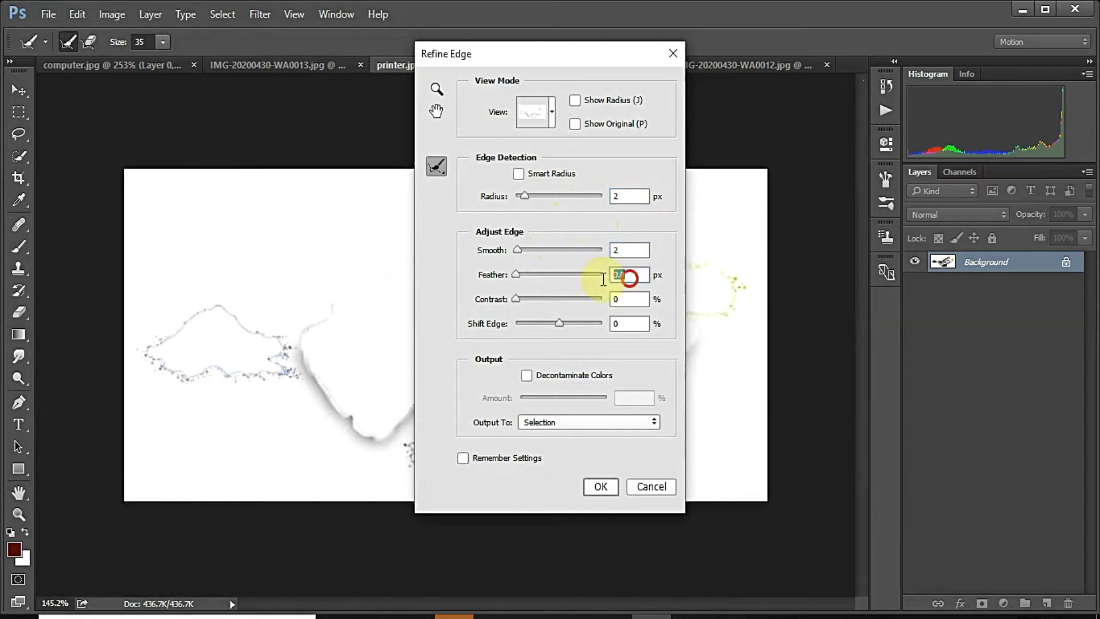
type("1.5")
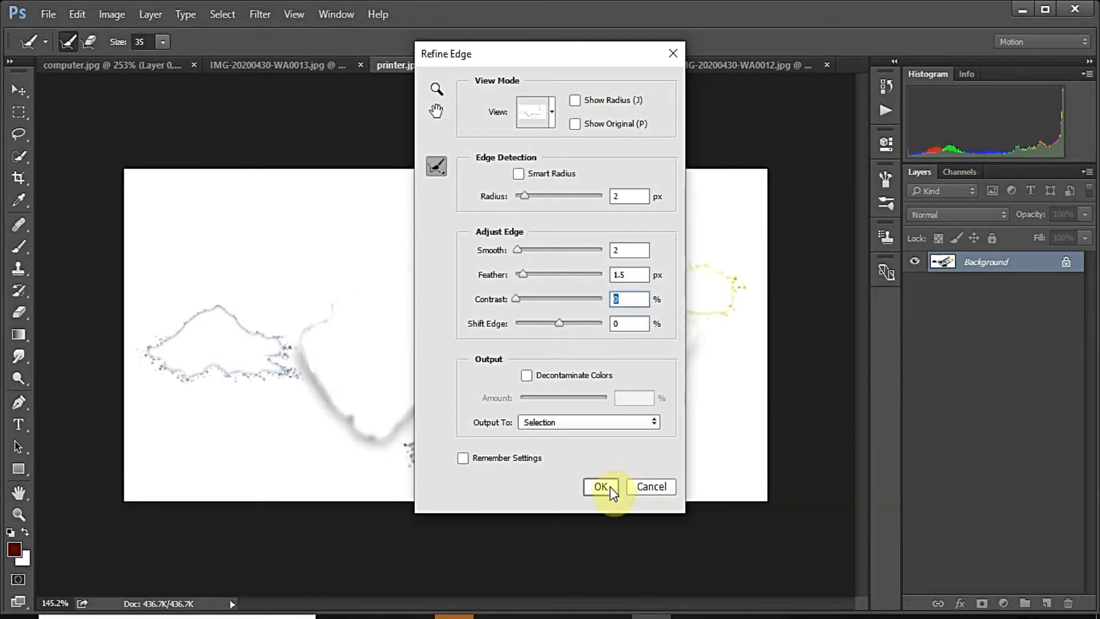
left_click(610, 487)
Step: Convert the printer image's Background into Layer 0
right_click(965, 273)
right_click(978, 262)
left_click(963, 274)
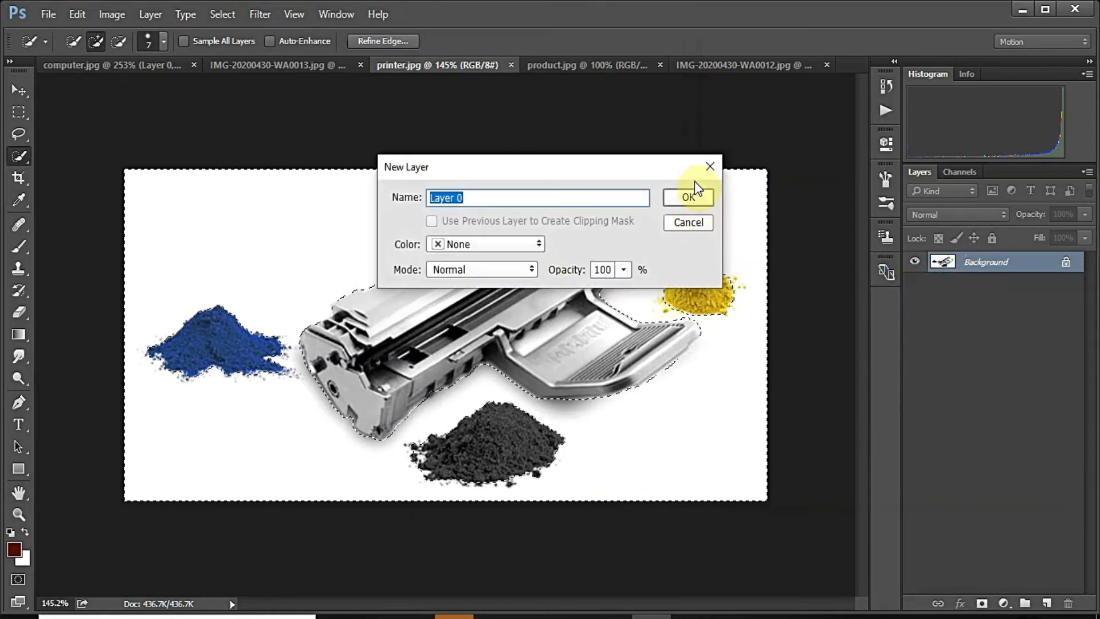
left_click(693, 195)
Step: Delete the selected white background and deselect
key("Delete")
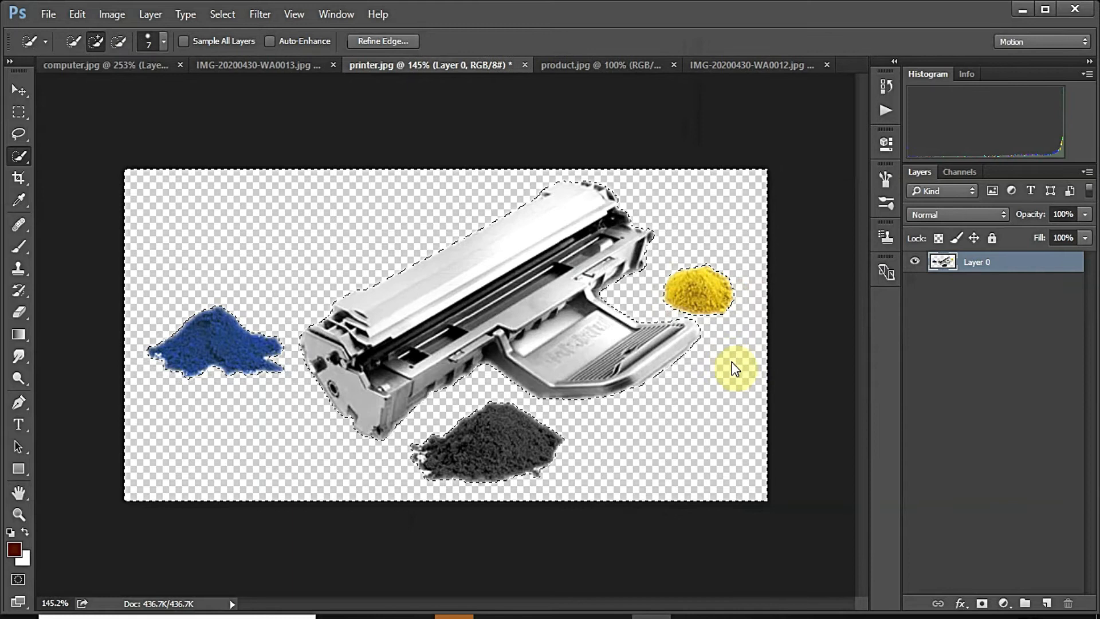
left_click(19, 112)
left_click(143, 118)
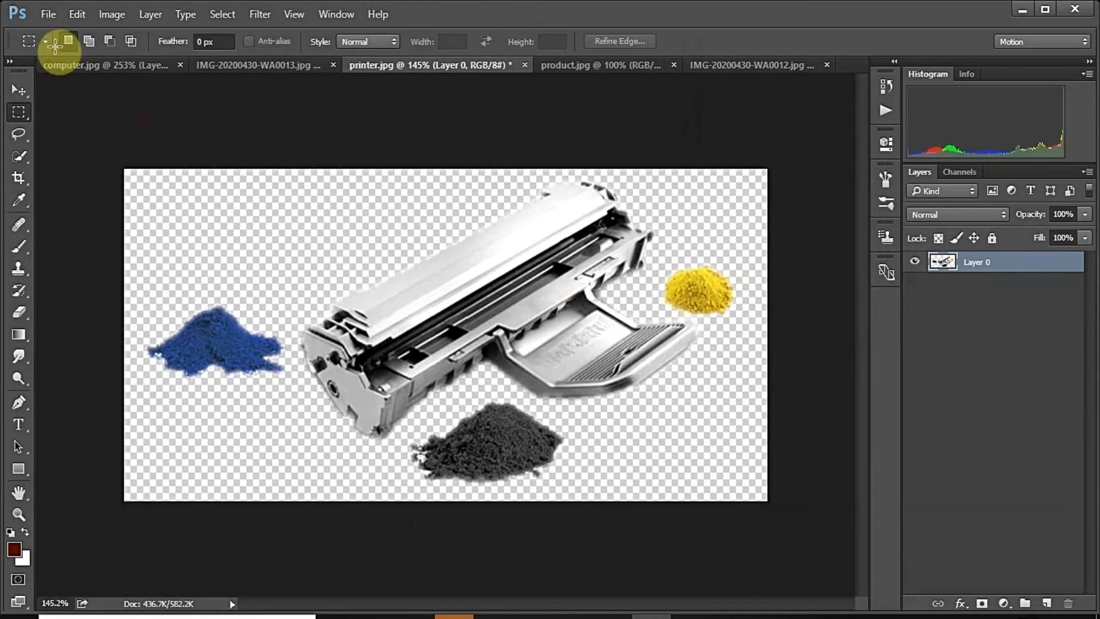
Step: Quick-export the image as a PNG named printer, then bring up product.jpg
left_click(48, 13)
mouse_move(122, 256)
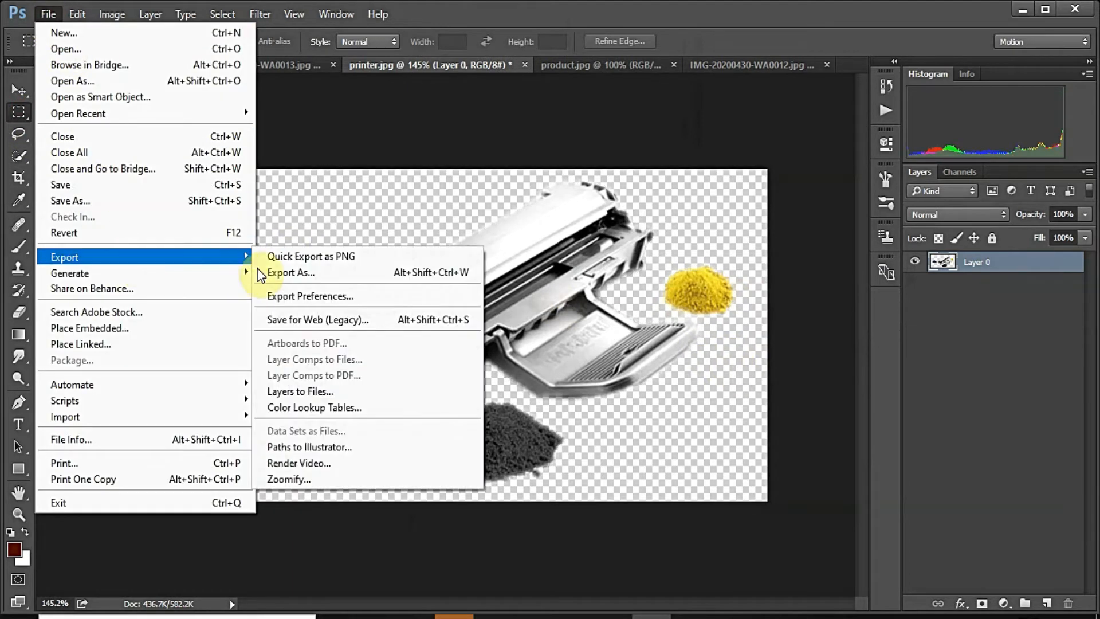
left_click(286, 257)
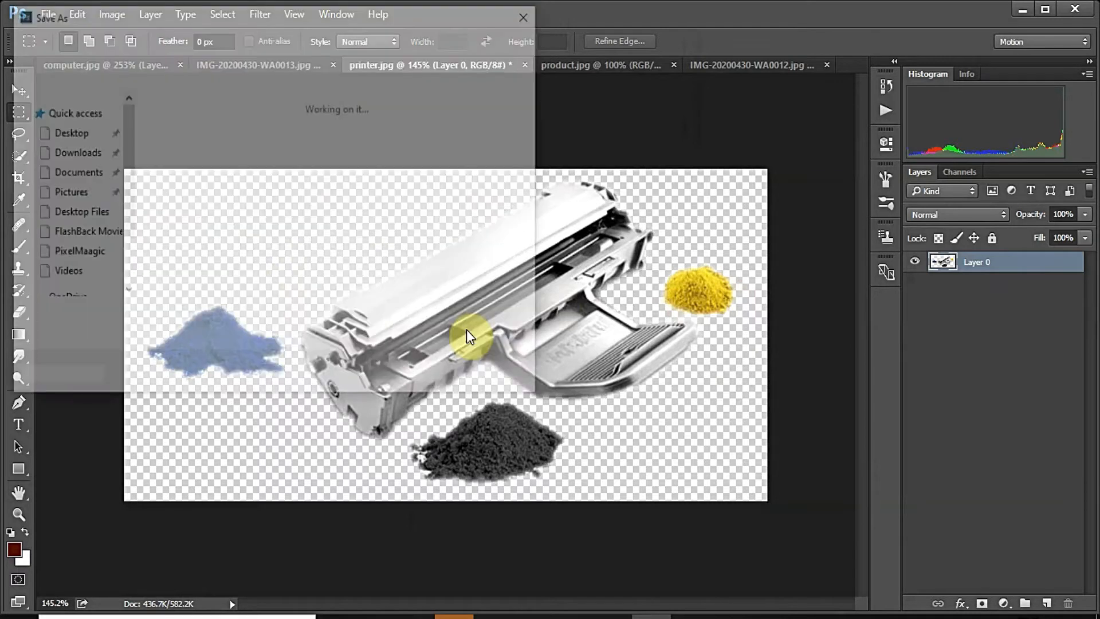
left_click(399, 377)
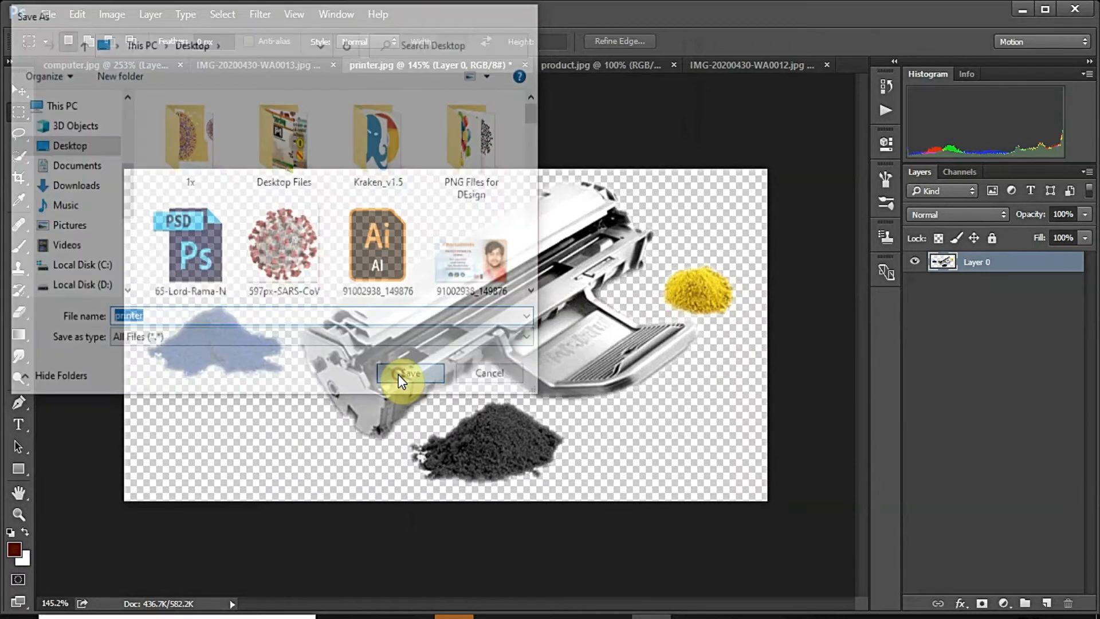
left_click(604, 66)
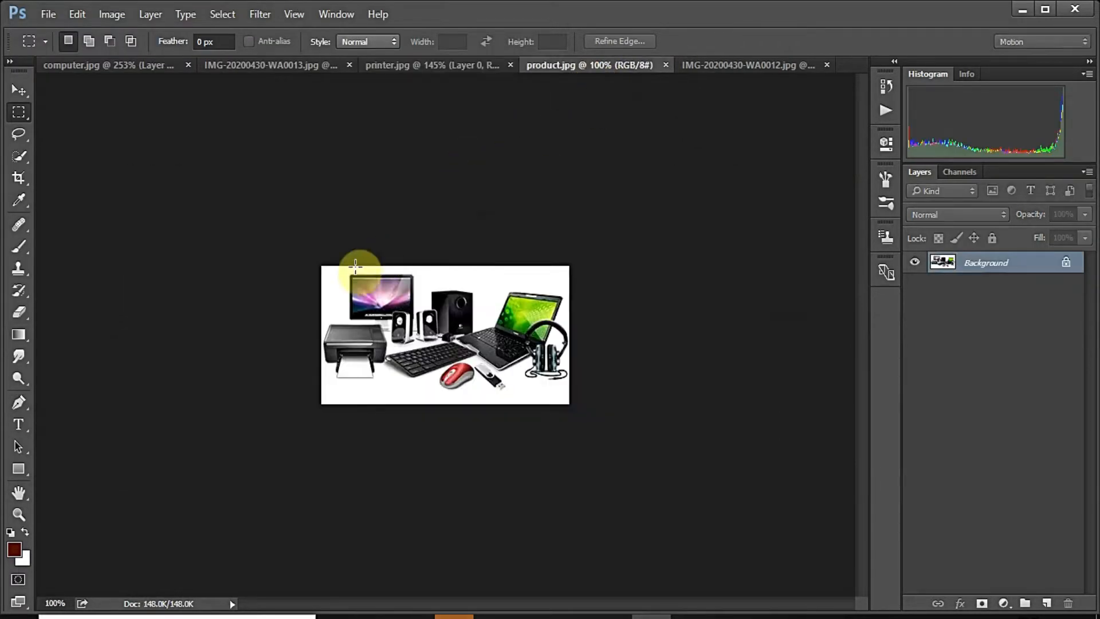
left_click(19, 156)
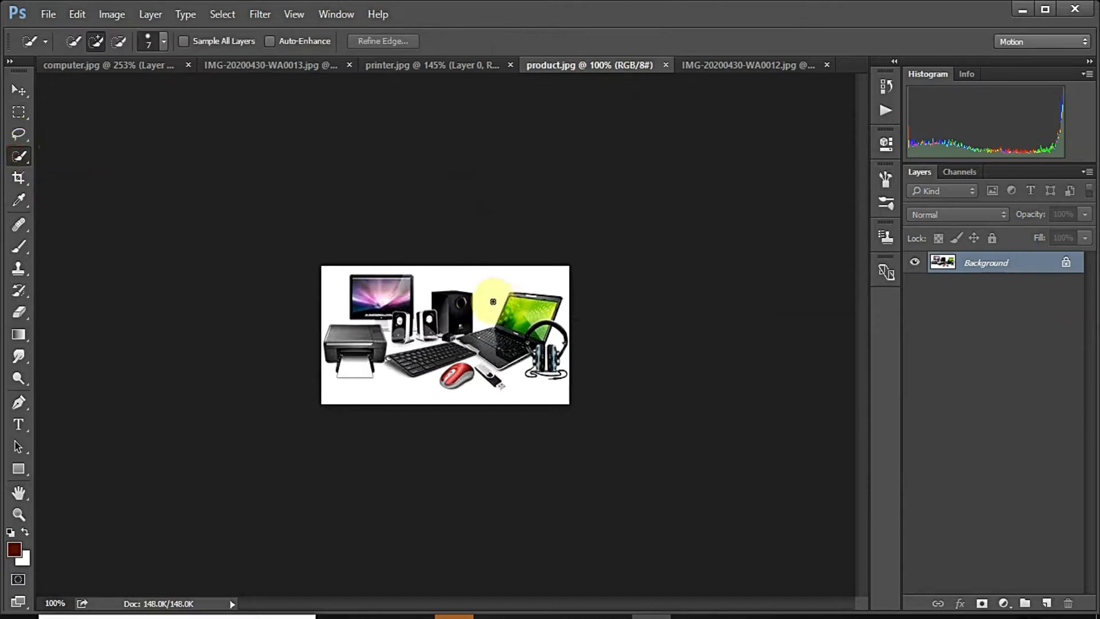
Step: Select the white background across product.jpg and subtract the USB stick
scroll(505, 270, "up", 3)
left_click(528, 230)
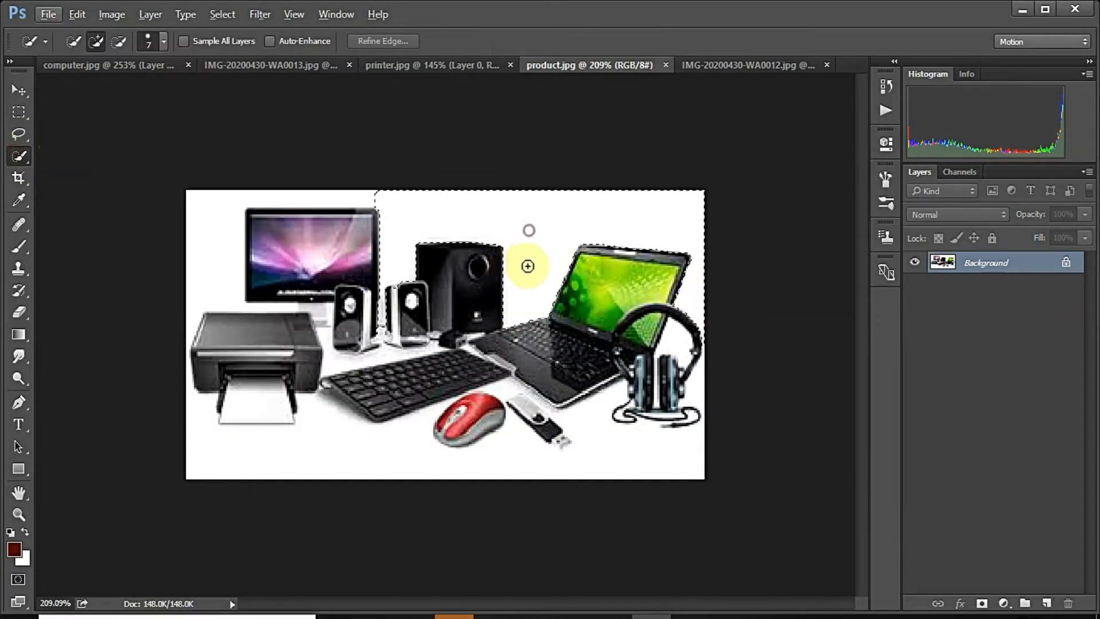
left_click(214, 225)
mouse_move(239, 292)
left_mouse_down()
mouse_move(224, 454)
mouse_move(283, 470)
mouse_move(301, 459)
mouse_move(529, 453)
left_mouse_up()
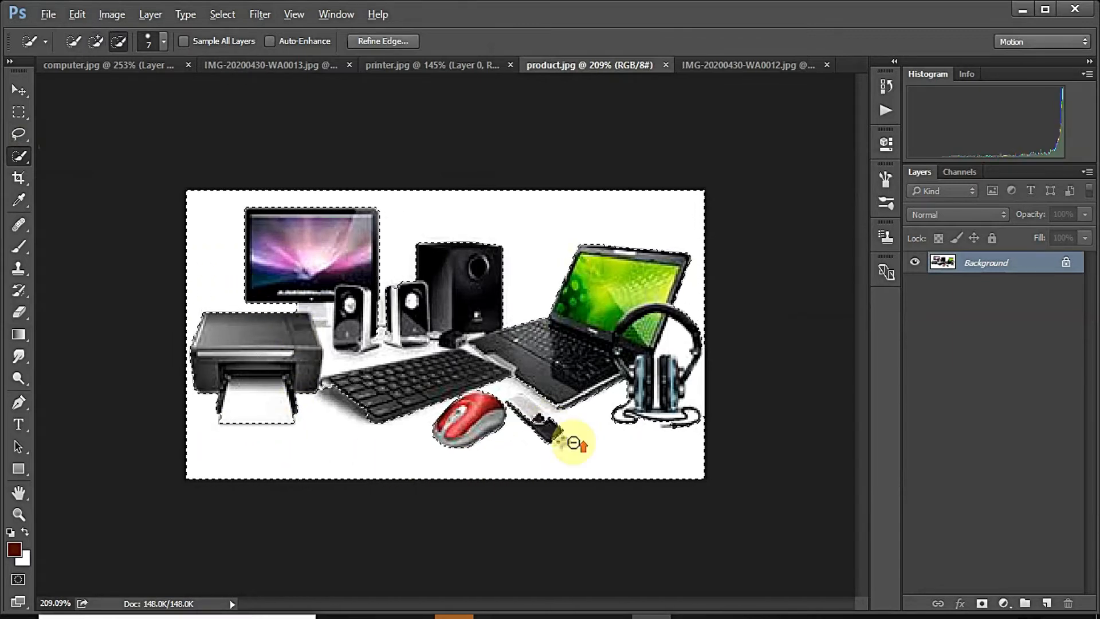
scroll(548, 424, "up", 4)
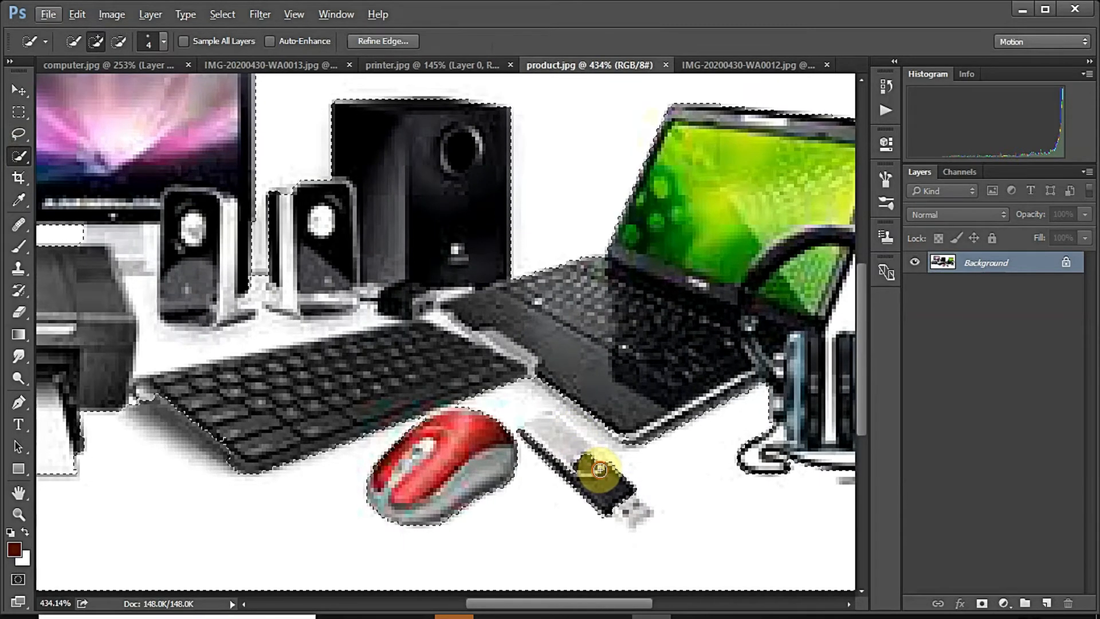
left_click_drag(548, 445, 586, 476)
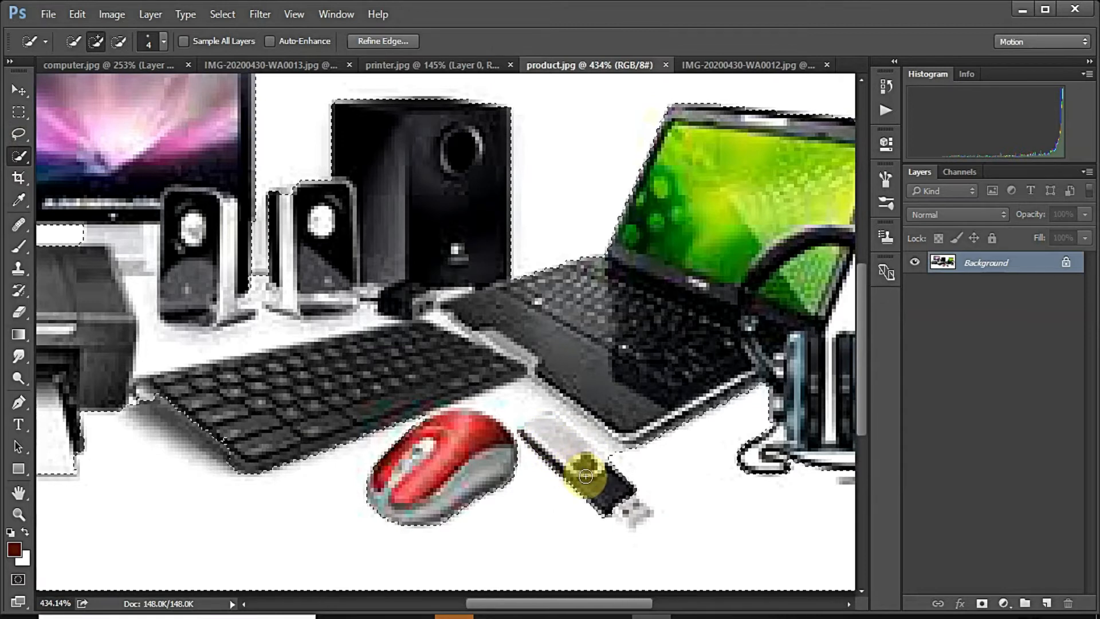
key("alt")
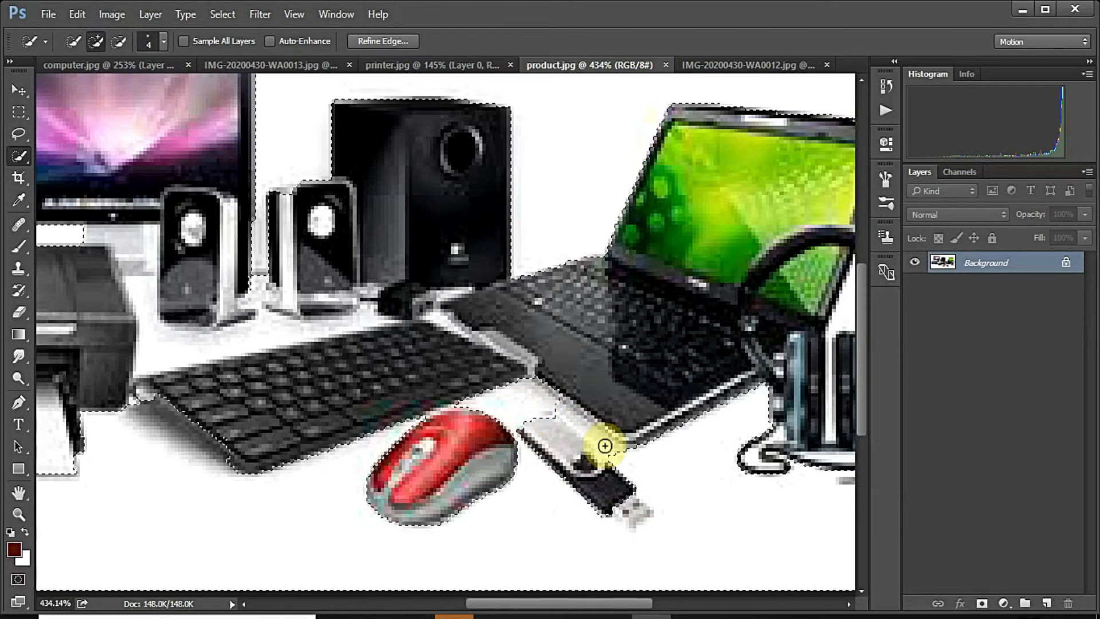
key("alt")
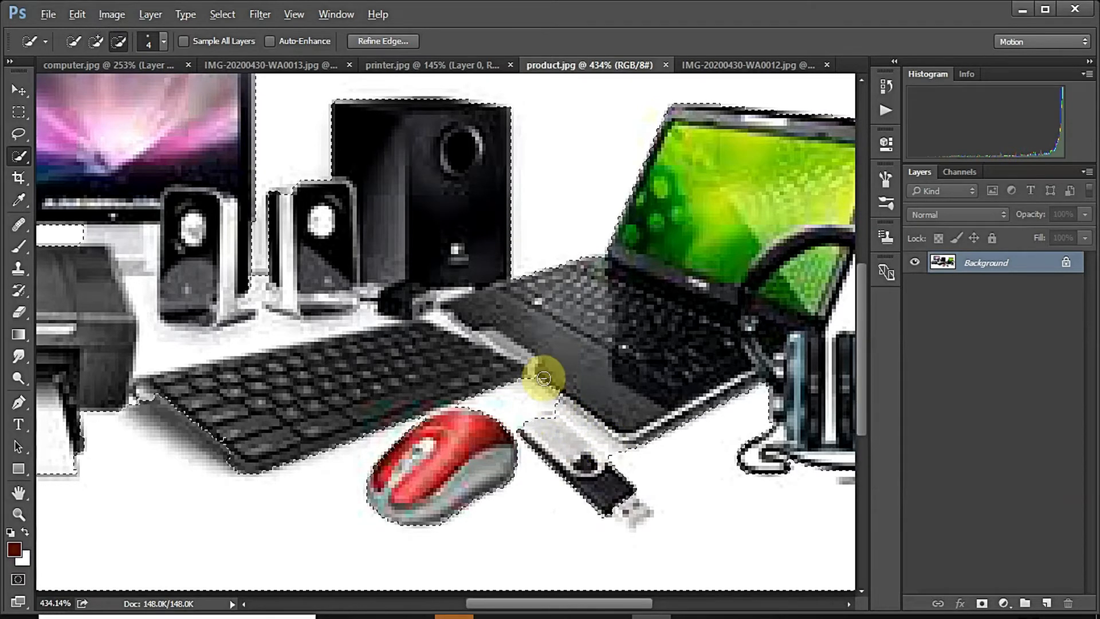
key("alt")
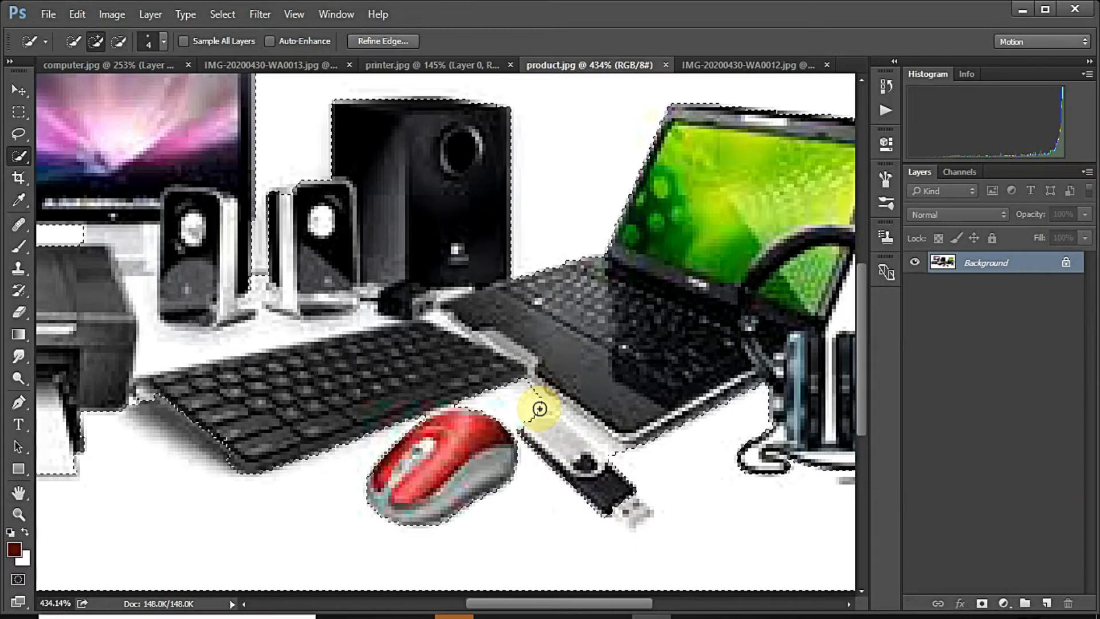
scroll(590, 425, "down", 3)
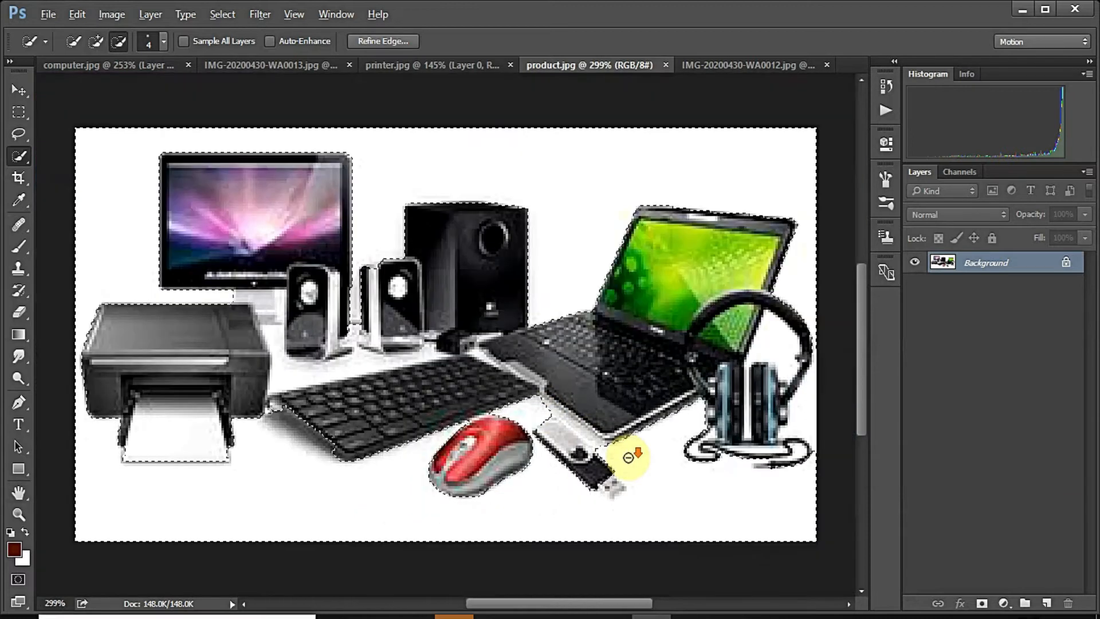
Step: With a size-1 brush, add the headphone cord loop interior and subtract the cable, then return to size 5
left_click(775, 340)
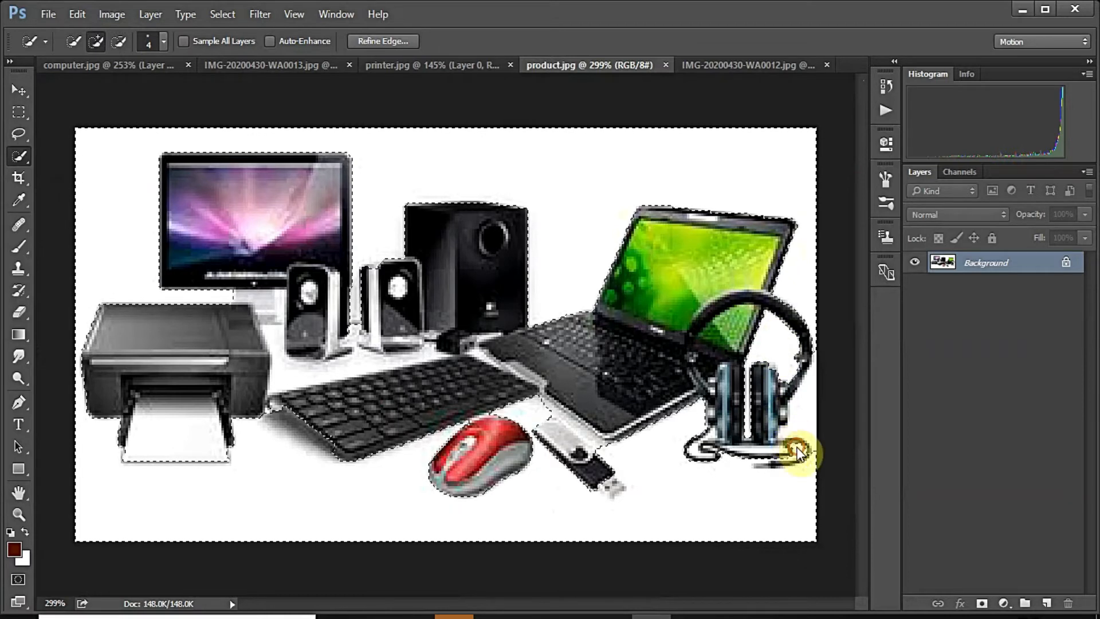
scroll(773, 458, "up", 1)
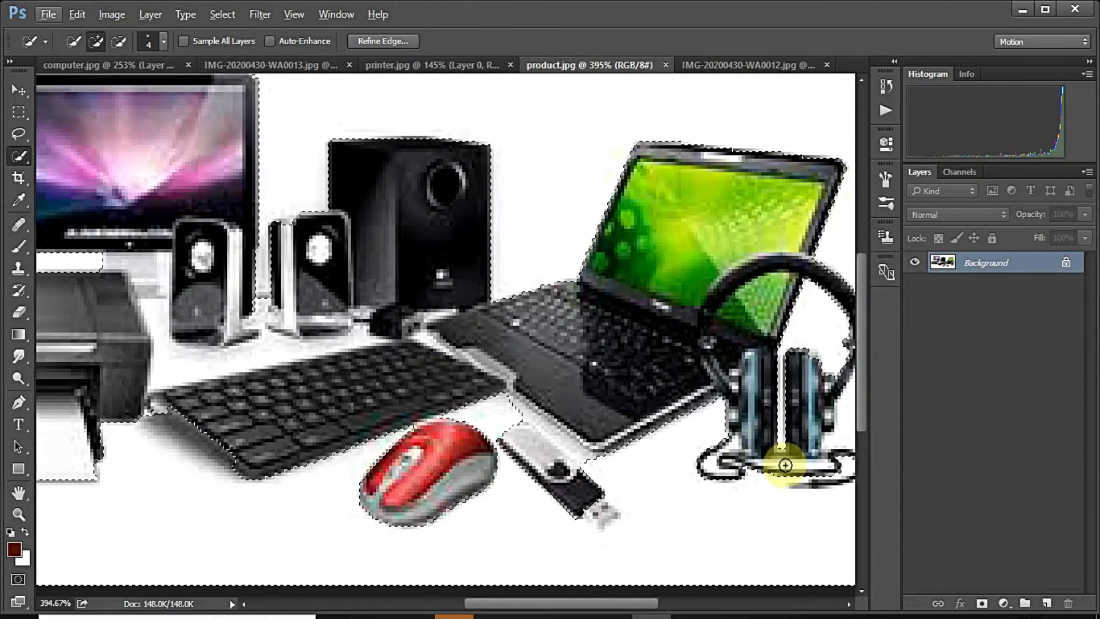
key("bracketleft")
key("bracketleft")
key("bracketleft")
left_click(786, 464)
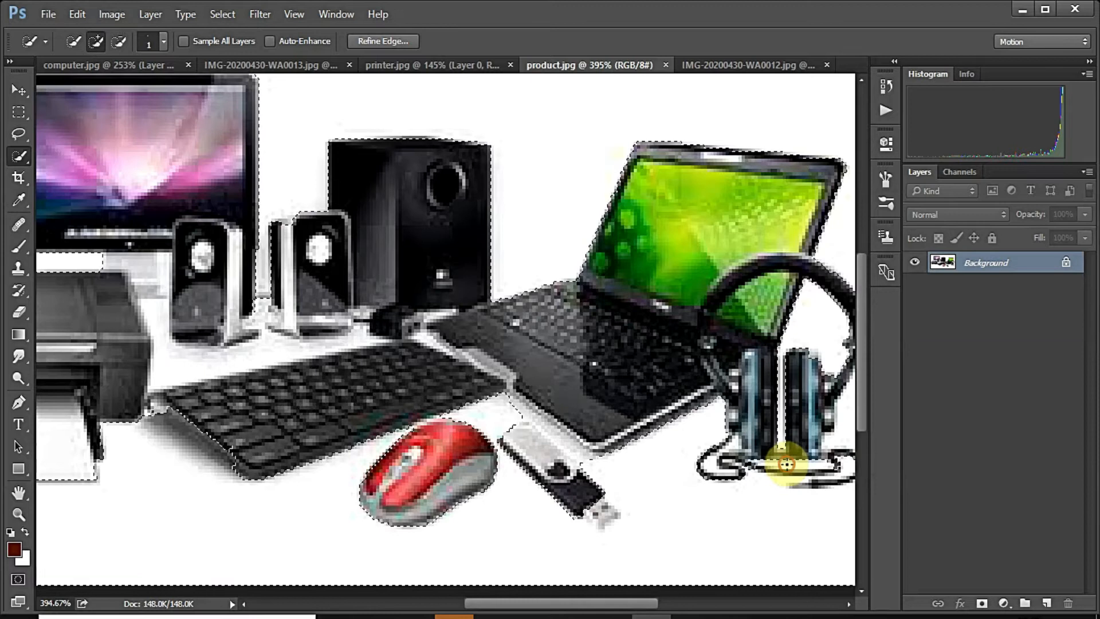
scroll(799, 468, "up", 1)
key("alt")
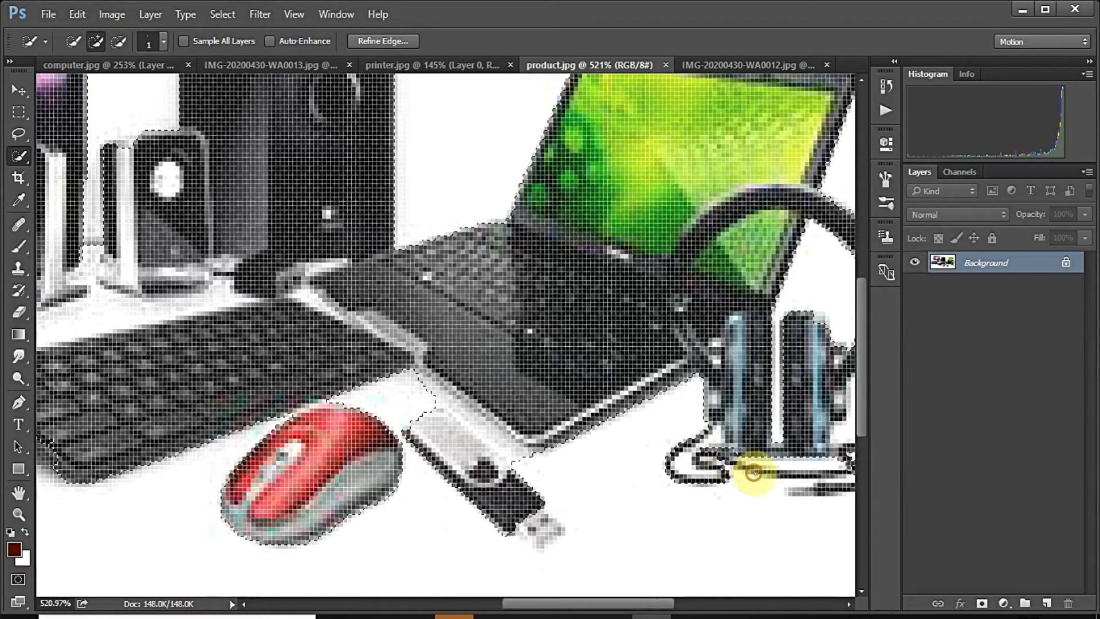
key("alt")
left_click(700, 453, "alt")
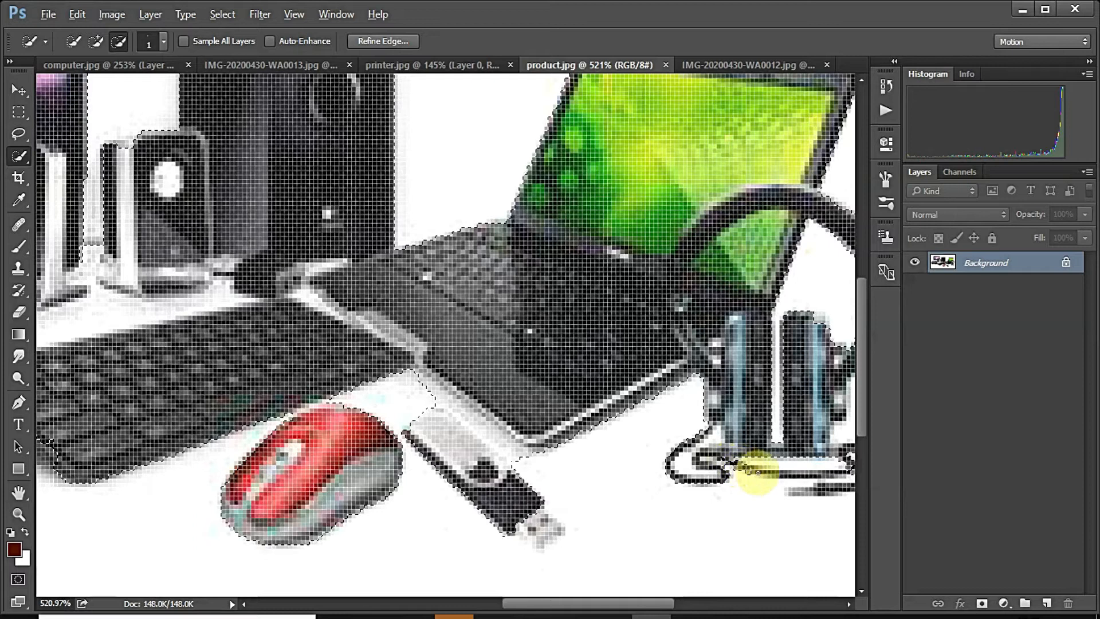
left_click(793, 474)
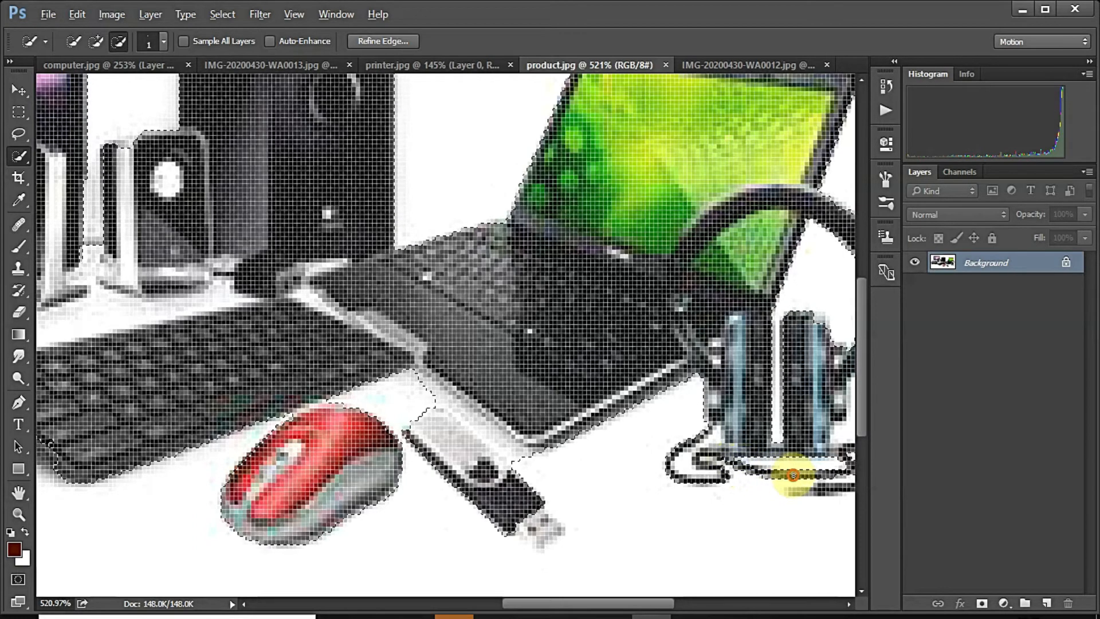
scroll(538, 439, "down", 4)
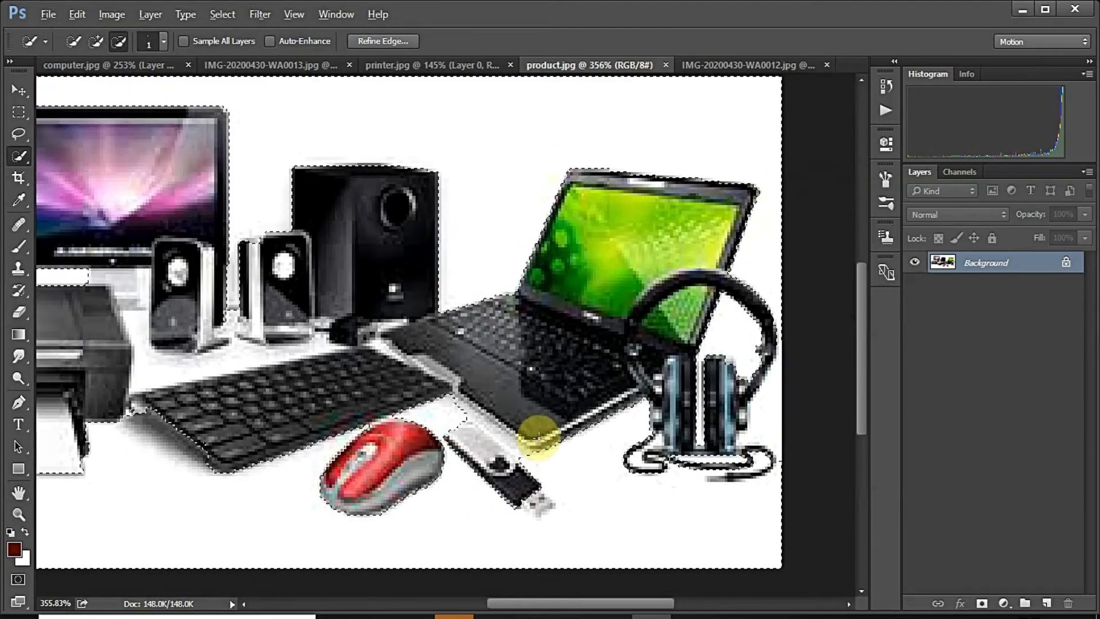
scroll(538, 438, "down", 2)
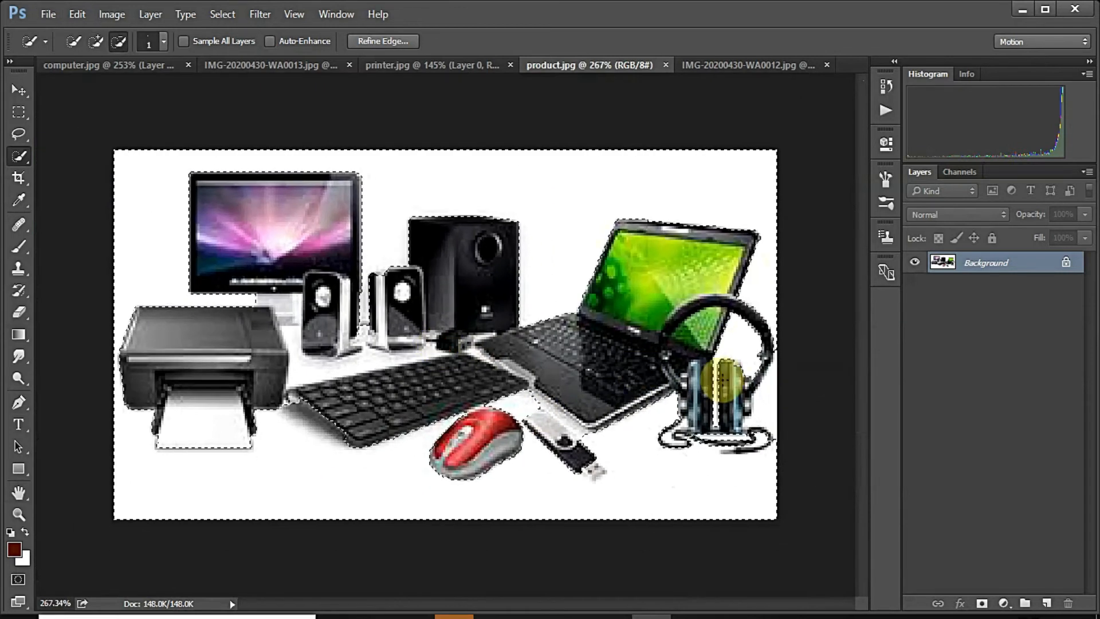
key("bracketright")
key("bracketright")
key("bracketright")
key("bracketright")
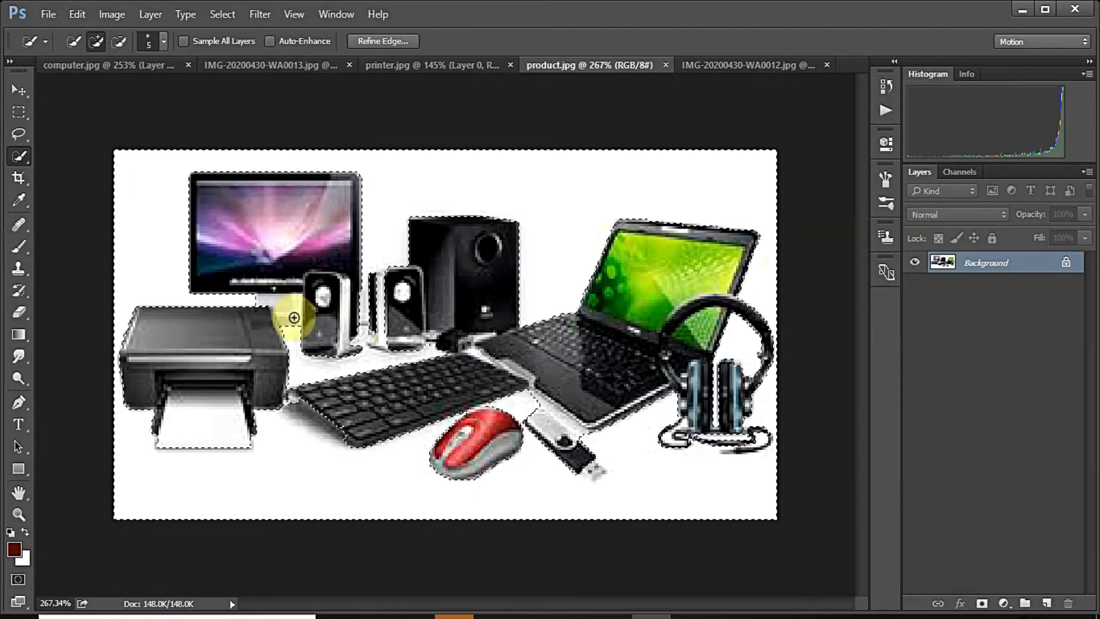
Step: Refine the selection edge with Radius 2, Smooth 2 and Feather 1.5
left_click(383, 41)
type("2")
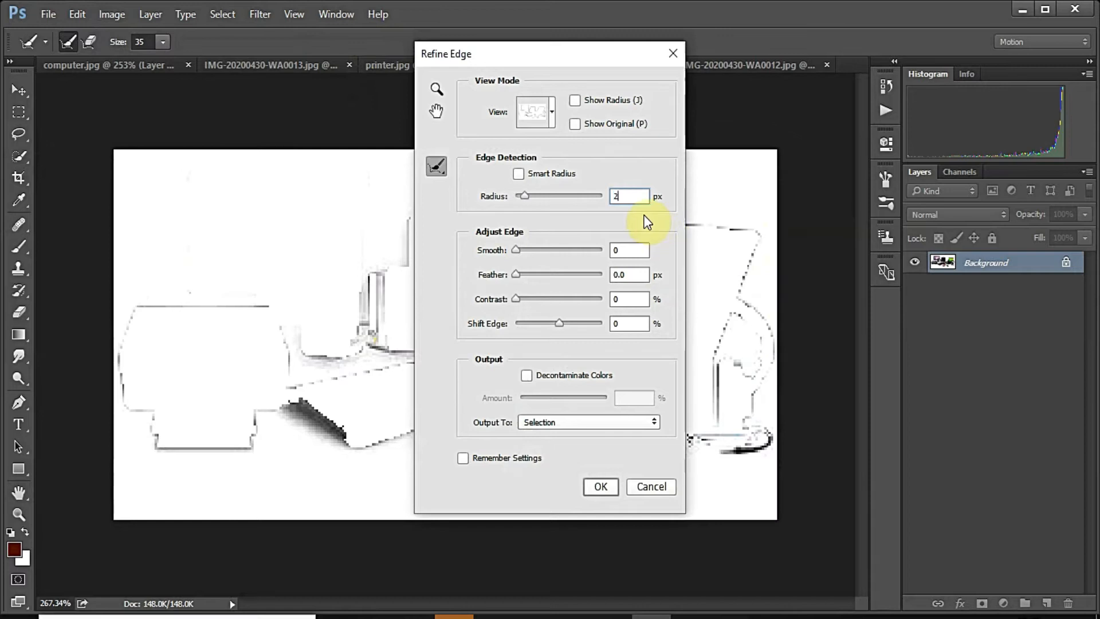
left_click(636, 250)
type("2")
left_click(609, 274)
type("1.5")
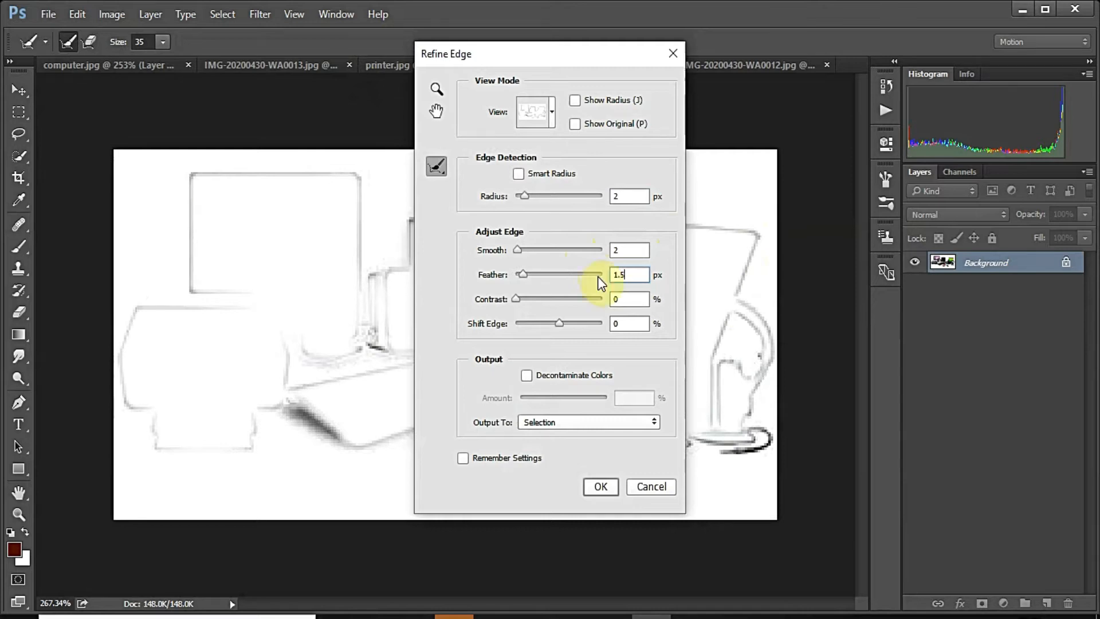
left_click(602, 486)
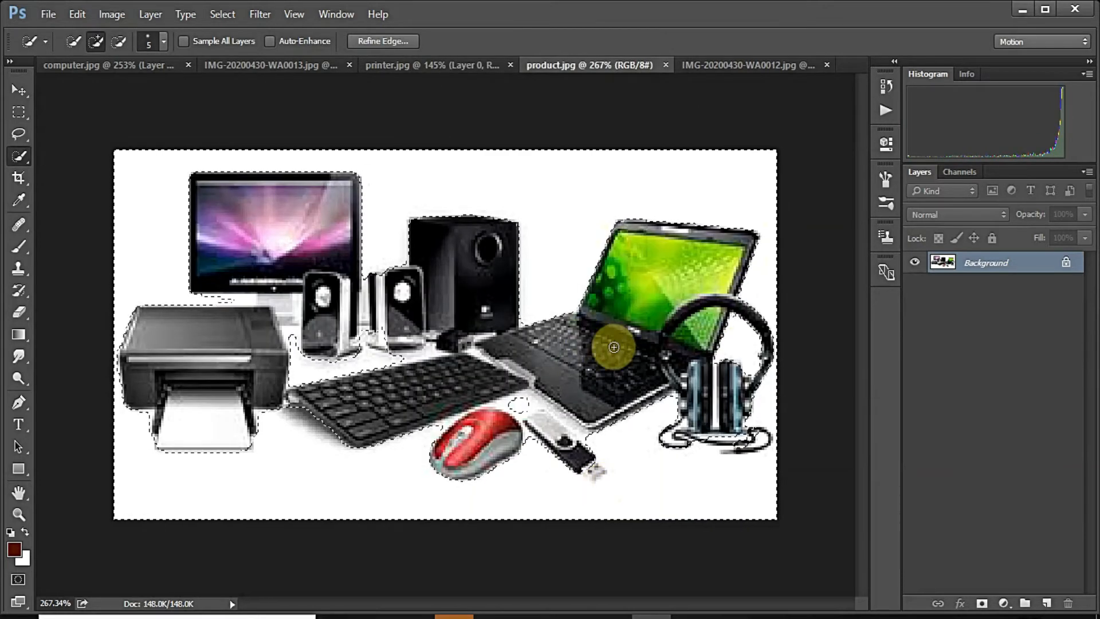
Step: Convert Background to Layer 0, delete the white background and deselect
right_click(994, 270)
left_click(981, 286)
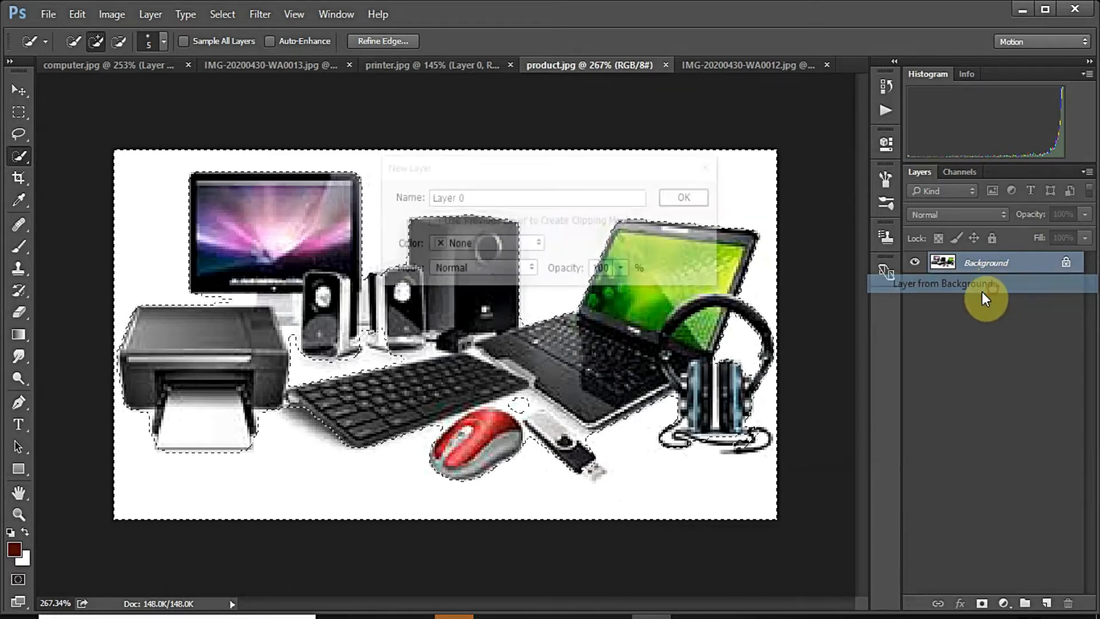
left_click(703, 199)
key("Delete")
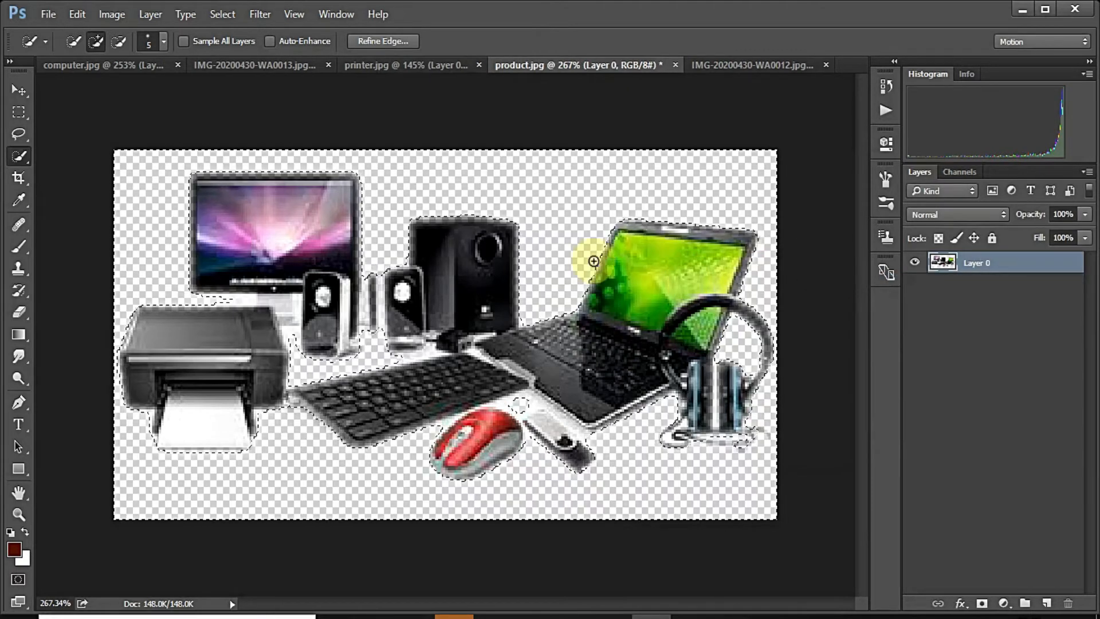
left_click(26, 106)
key("ctrl+d")
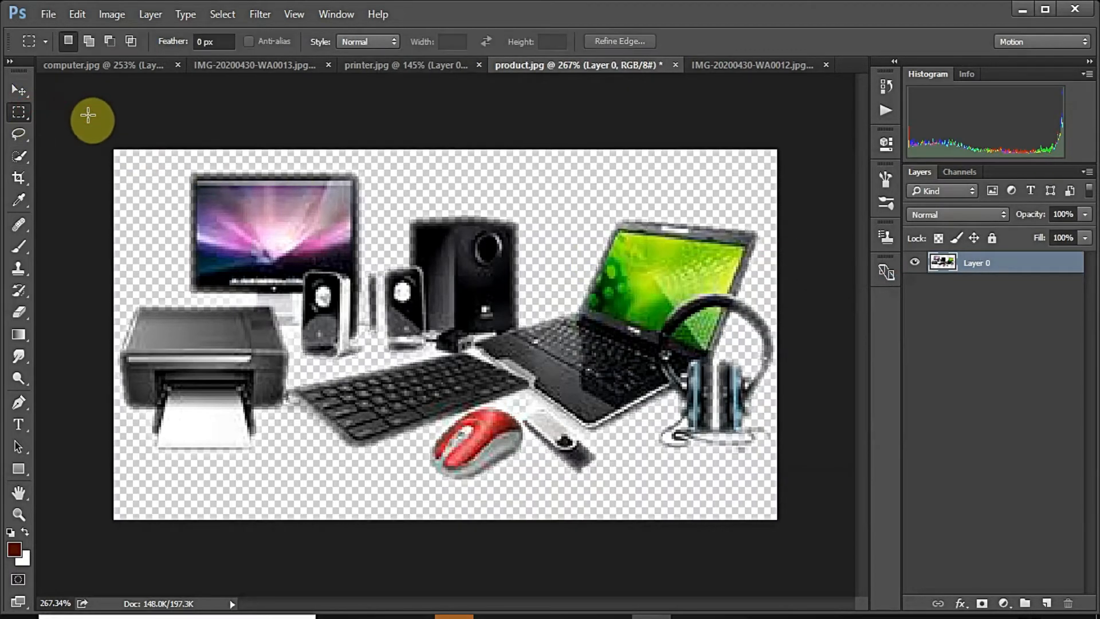
Step: Export the product cut-out as product, then bring up the portrait photo
left_click(40, 15)
mouse_move(120, 257)
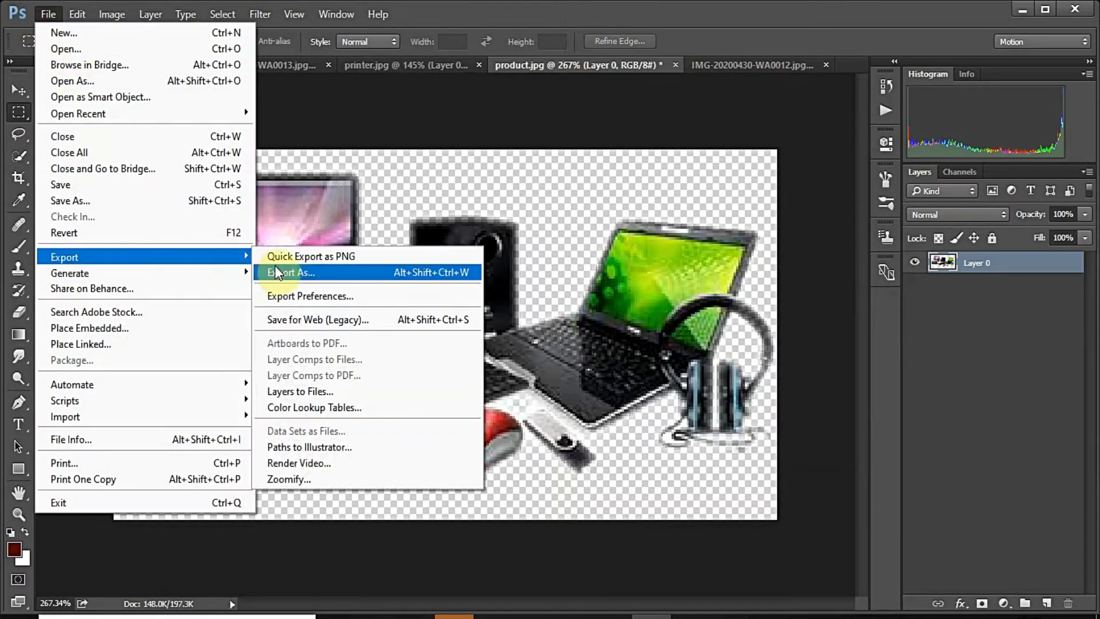
left_click(286, 265)
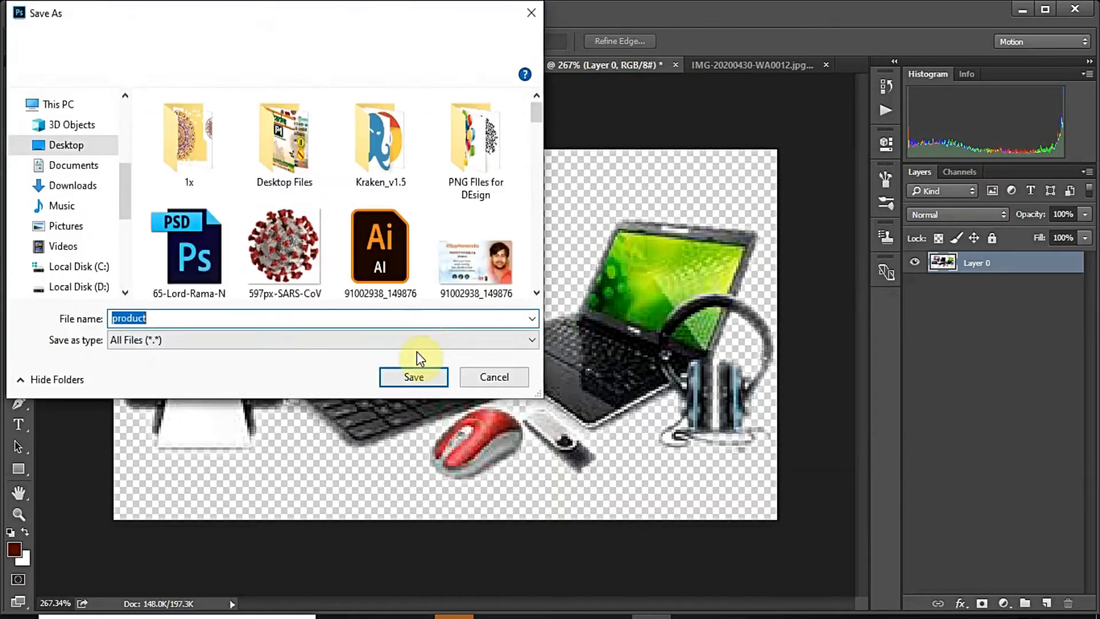
left_click(412, 374)
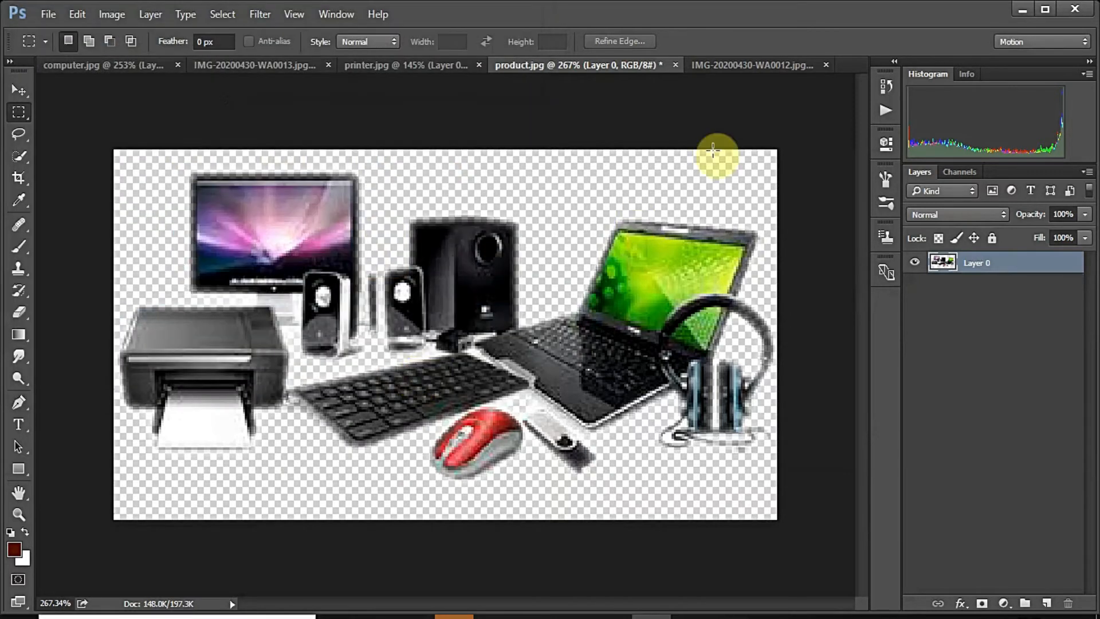
left_click(734, 67)
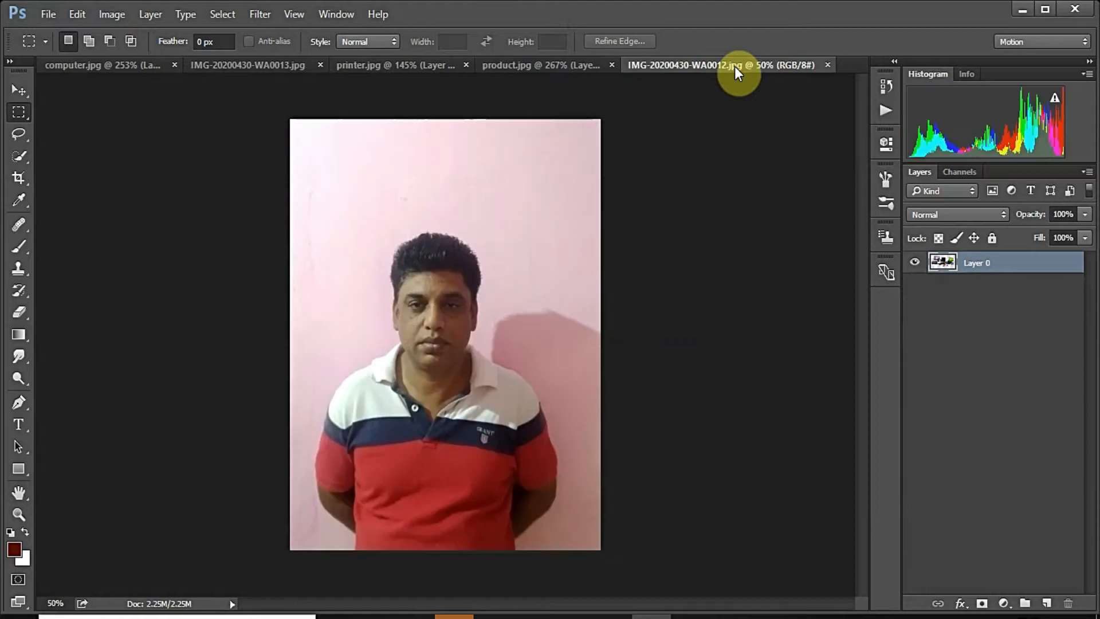
Step: Quick-select the pink background on both sides of the man, excluding the collar
left_click(26, 158)
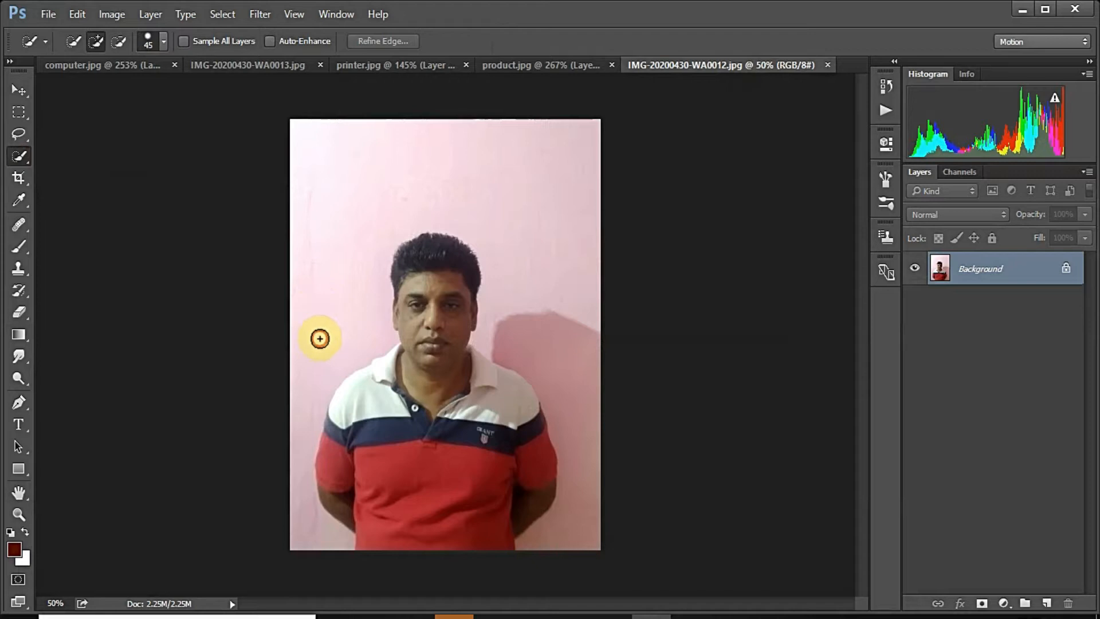
mouse_move(440, 194)
left_mouse_down()
mouse_move(486, 214)
mouse_move(513, 277)
mouse_move(514, 336)
mouse_move(540, 360)
mouse_move(572, 429)
left_mouse_up()
left_click_drag(288, 401, 311, 507)
mouse_move(435, 455)
left_mouse_down()
mouse_move(442, 412)
mouse_move(471, 404)
mouse_move(474, 361)
mouse_move(473, 376)
left_mouse_up()
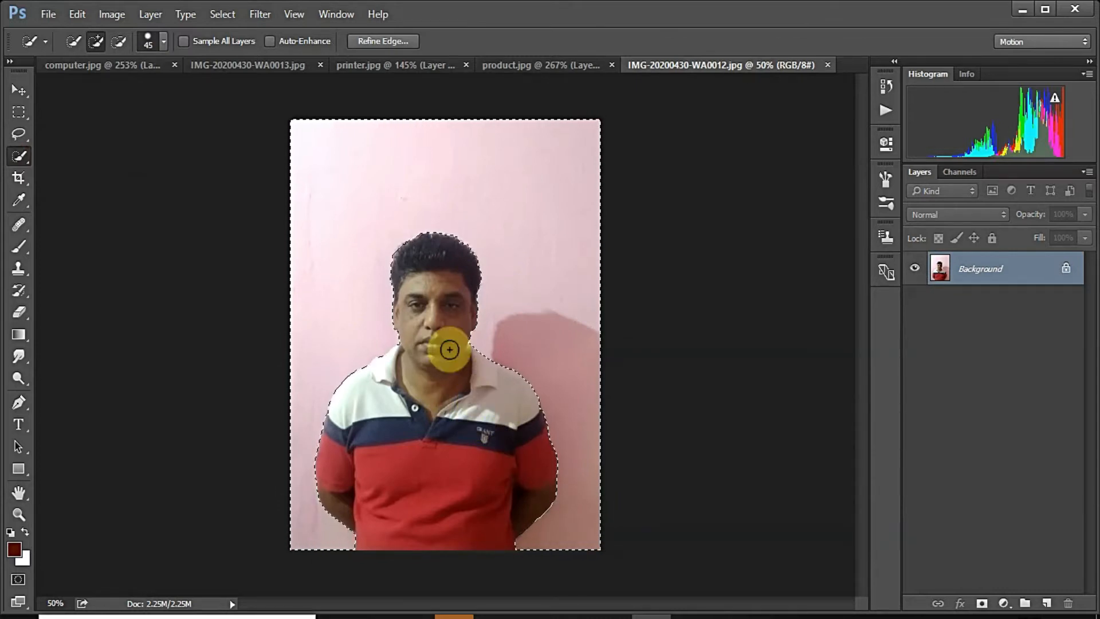
Step: Refine the selection edge with Radius 2, Smooth 2 and Feather 1.5
left_click(384, 44)
type("2")
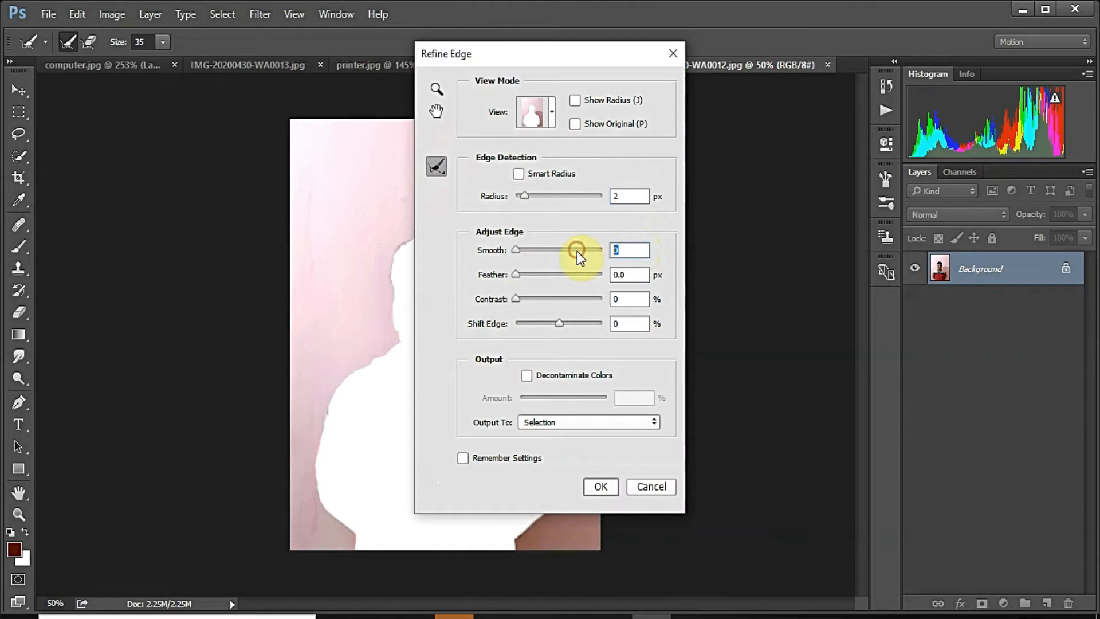
type("1.5")
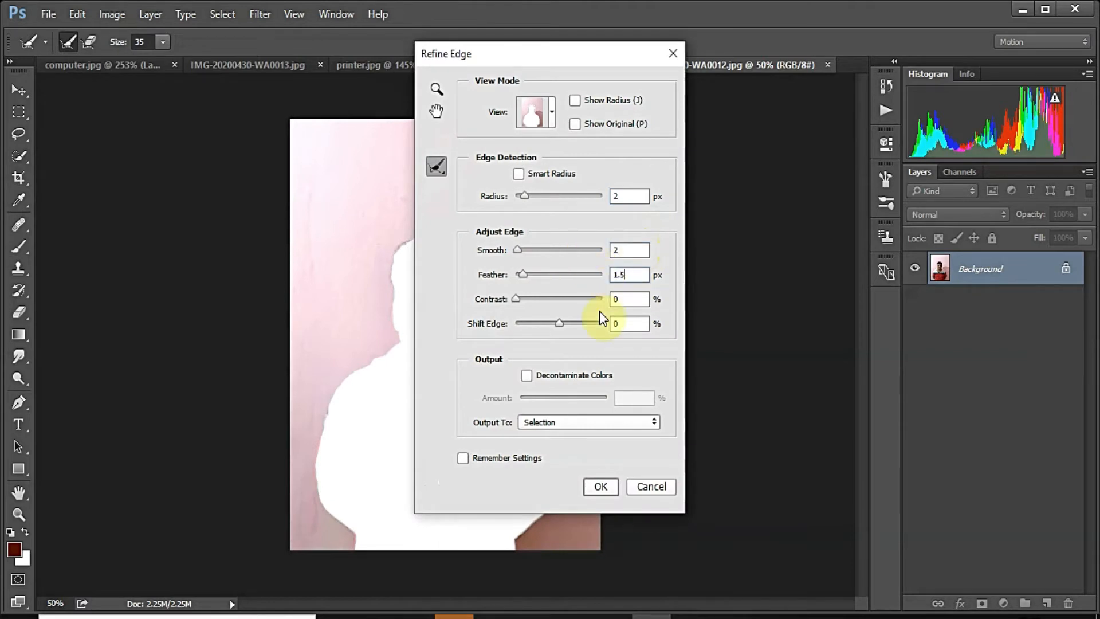
left_click(588, 486)
Step: Convert Background to Layer 0, delete the pink background and deselect
right_click(1047, 268)
left_click(1033, 284)
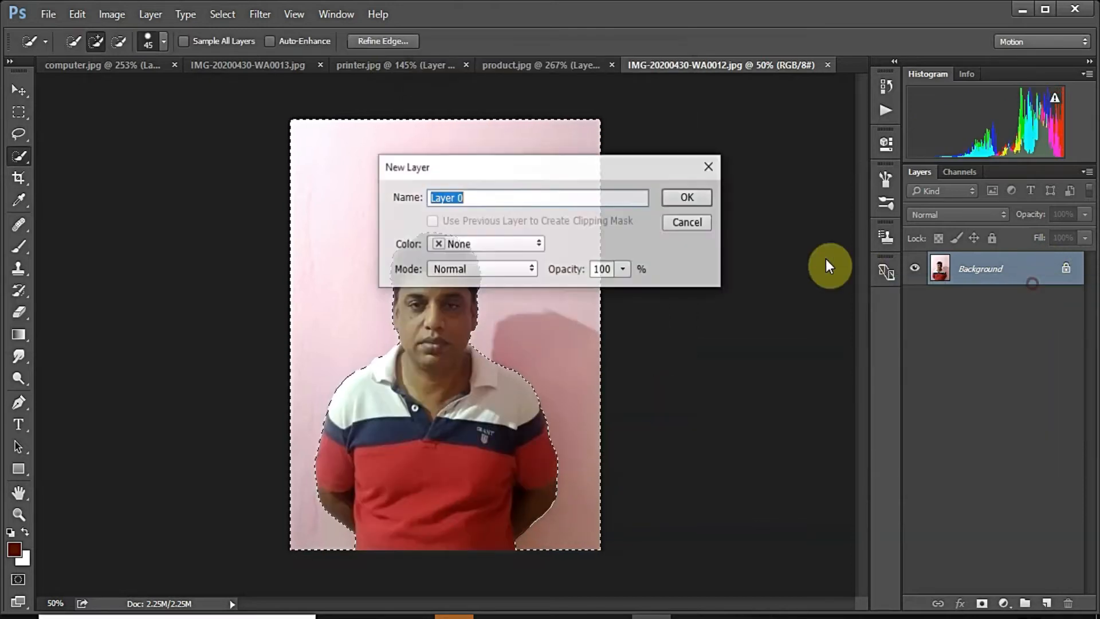
left_click(689, 198)
key("Delete")
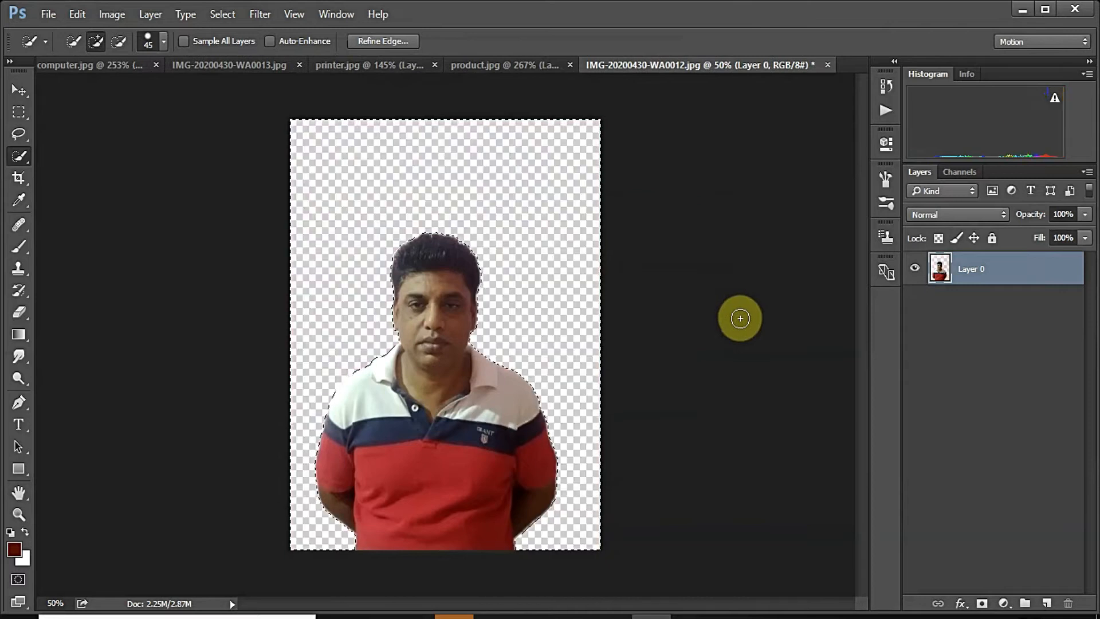
left_click(19, 113)
key("ctrl+d")
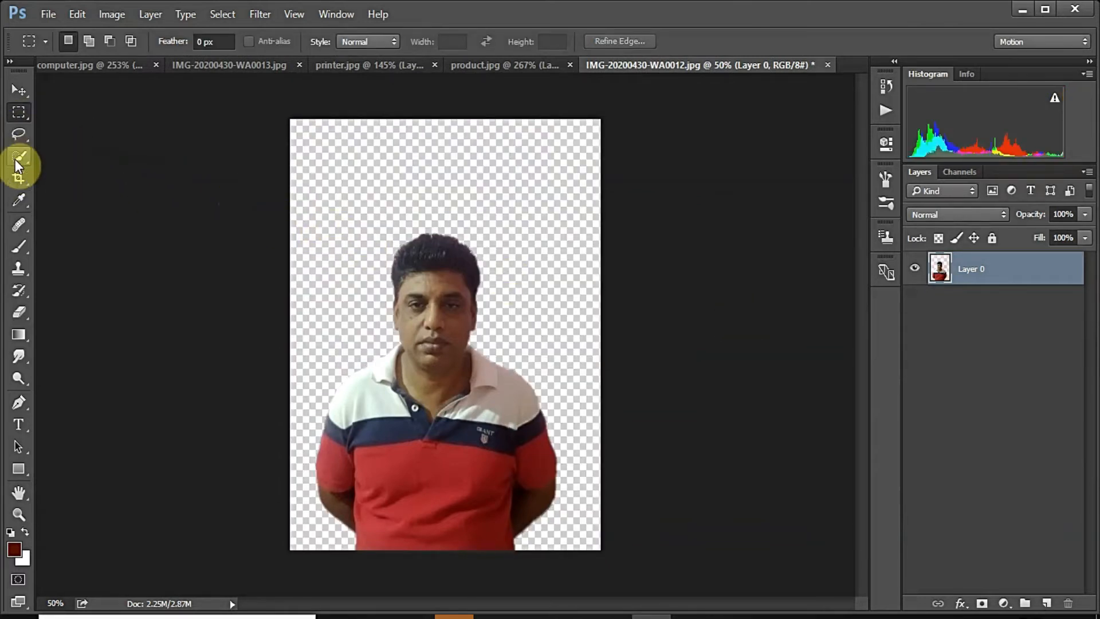
Step: Crop the portrait to a tighter head-and-chest frame, trimming the lower body and side margins
left_click(19, 178)
left_click_drag(442, 118, 446, 167)
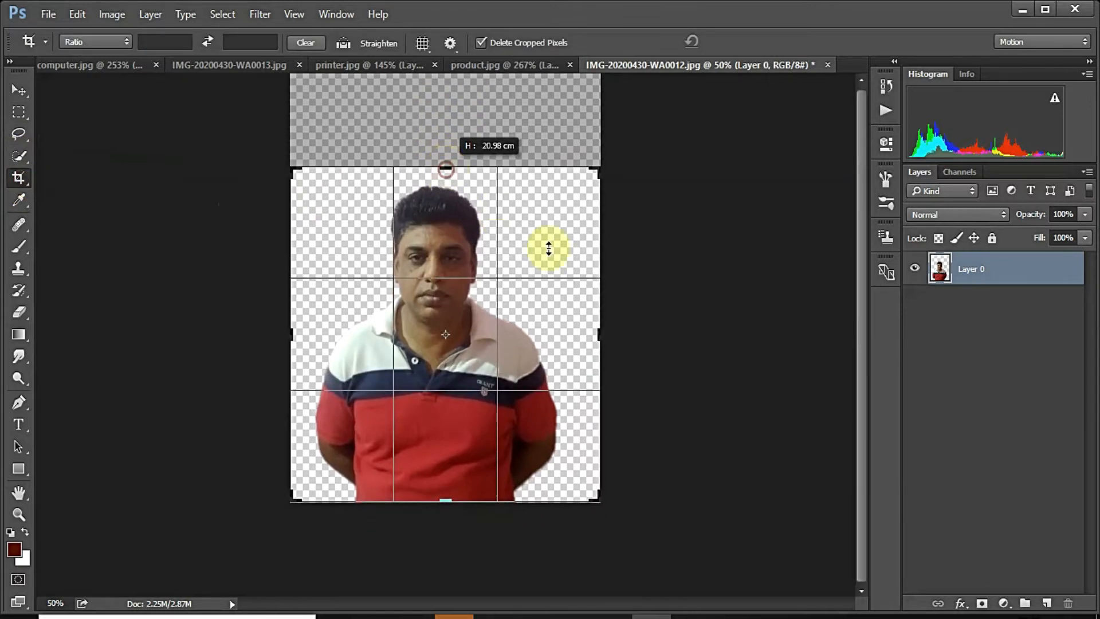
left_click_drag(599, 334, 567, 336)
mouse_move(329, 335)
left_mouse_down()
mouse_move(355, 335)
mouse_move(345, 332)
left_mouse_up()
left_click_drag(548, 334, 553, 332)
left_click_drag(445, 496, 447, 461)
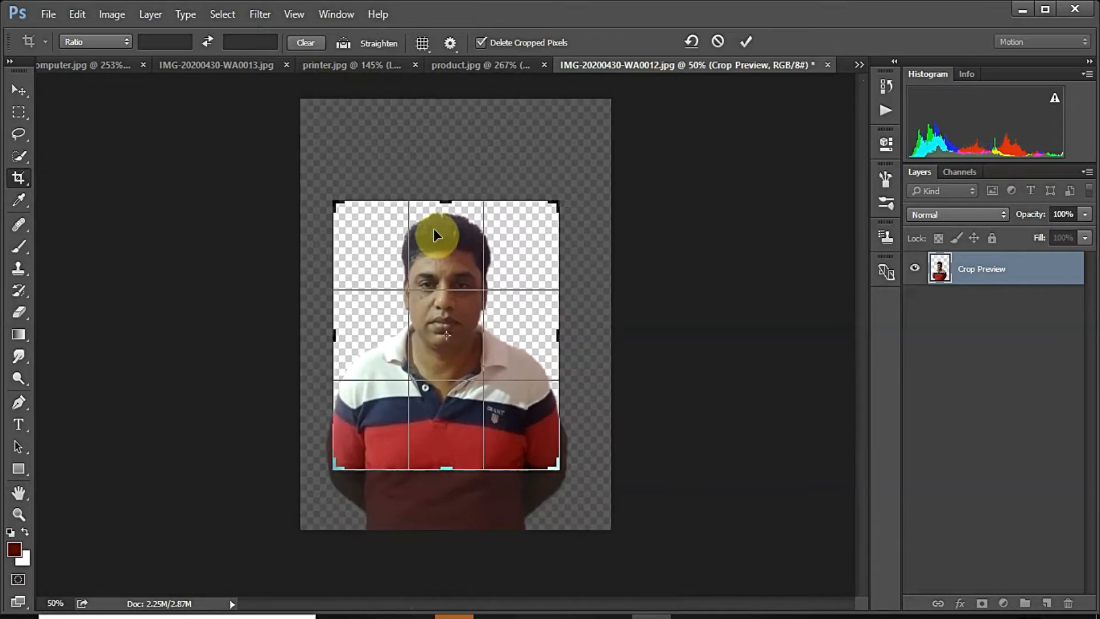
left_click_drag(557, 332, 549, 335)
left_click_drag(340, 334, 347, 334)
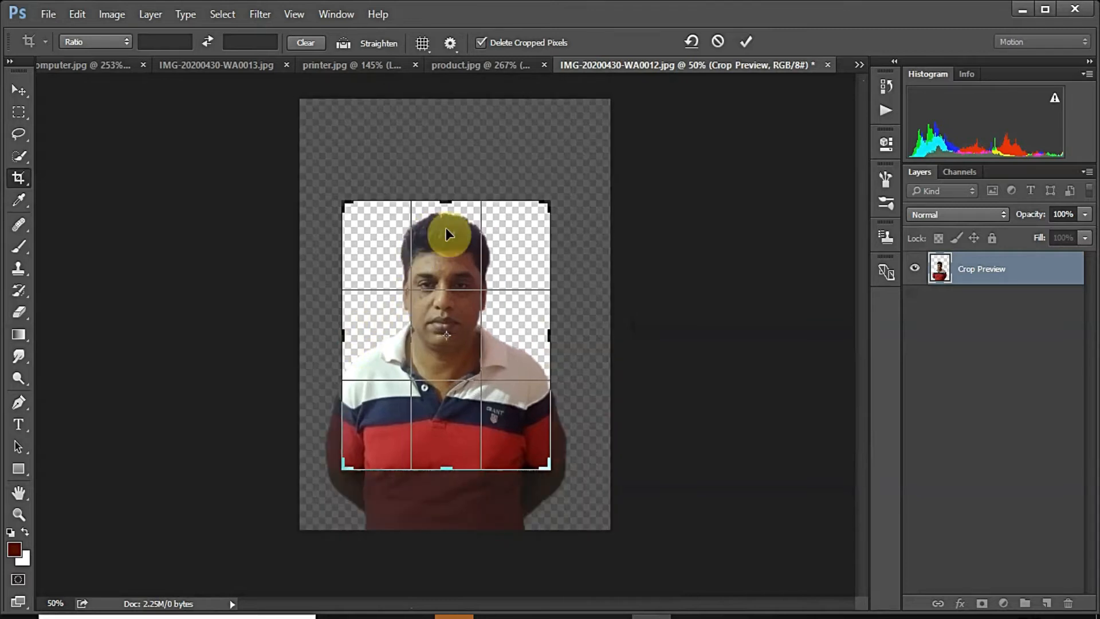
right_click(528, 273)
left_click(575, 583)
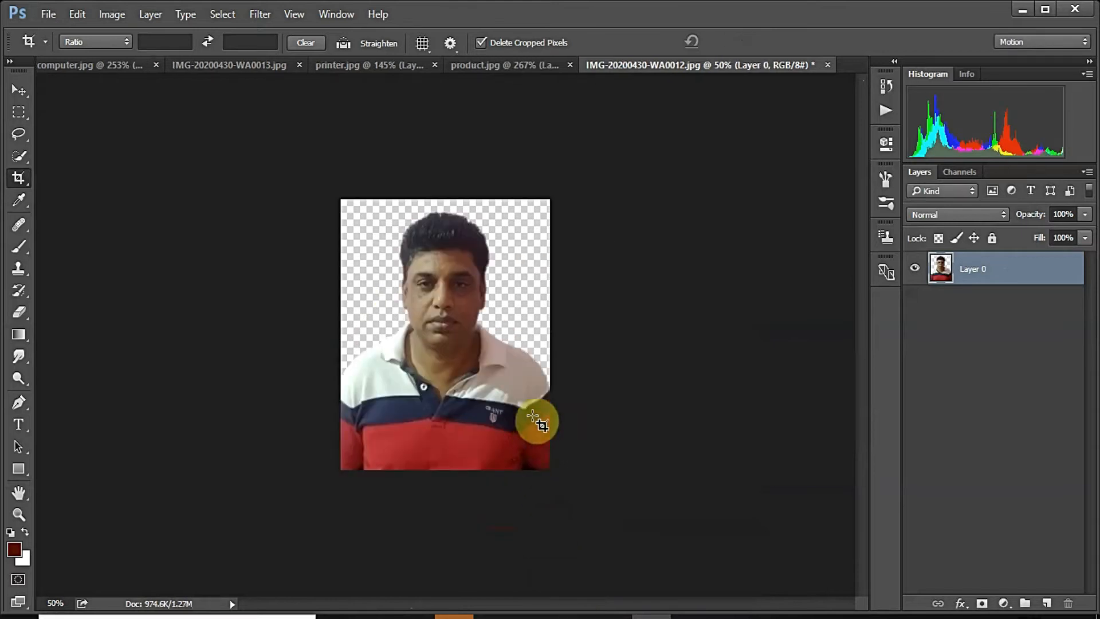
Step: Add a new Layer 1 below the cut-out and fill it with light grey
left_click(1046, 604)
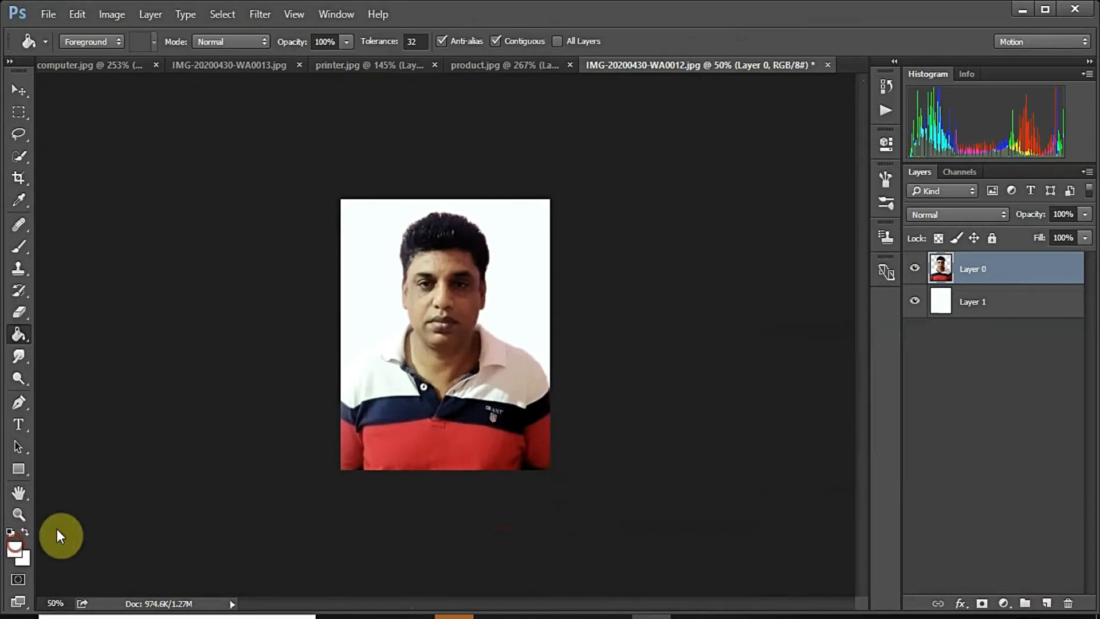
left_click(15, 545)
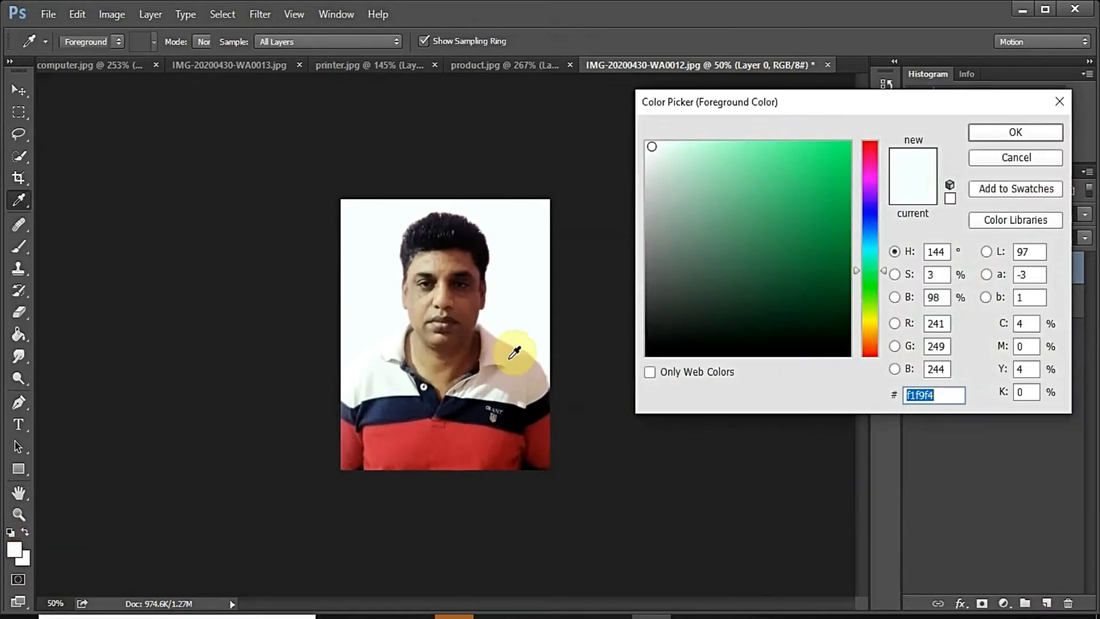
left_click(648, 198)
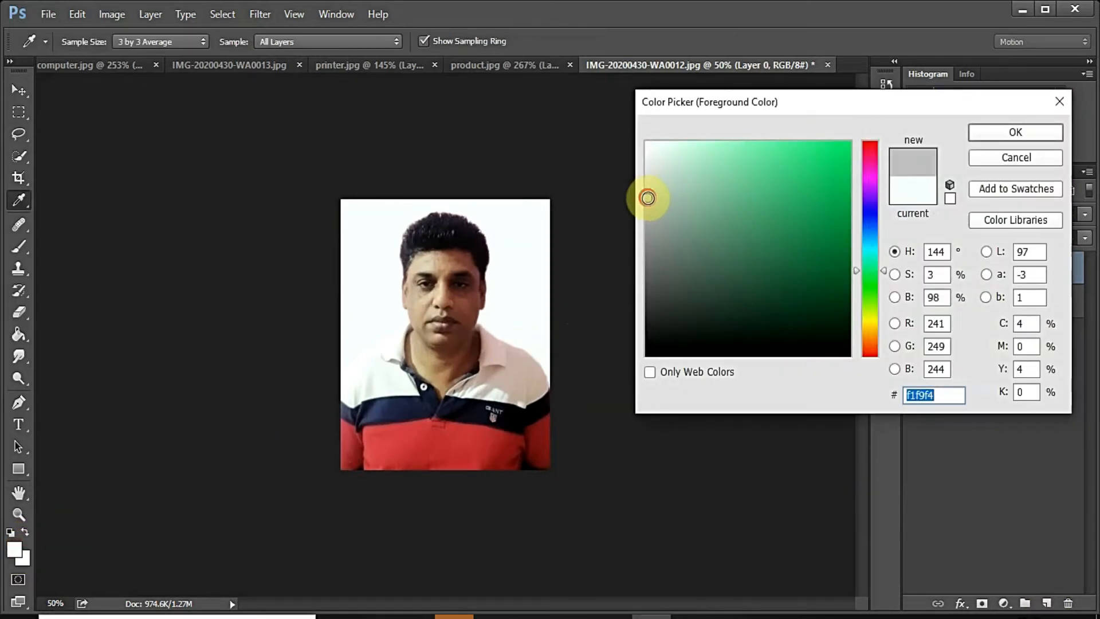
left_click(984, 130)
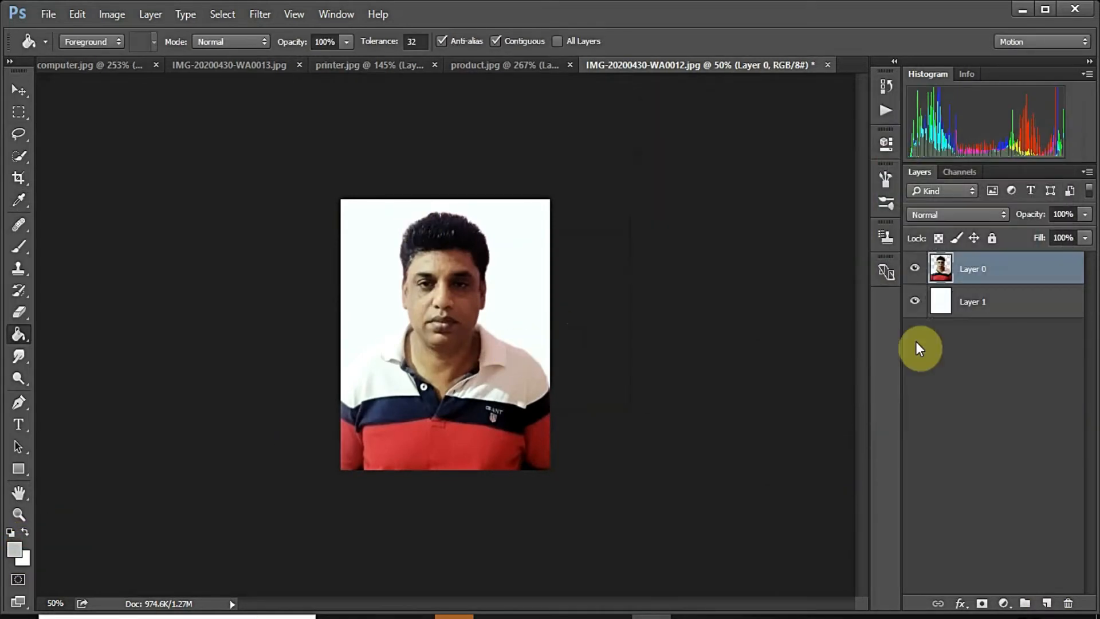
left_click(949, 315)
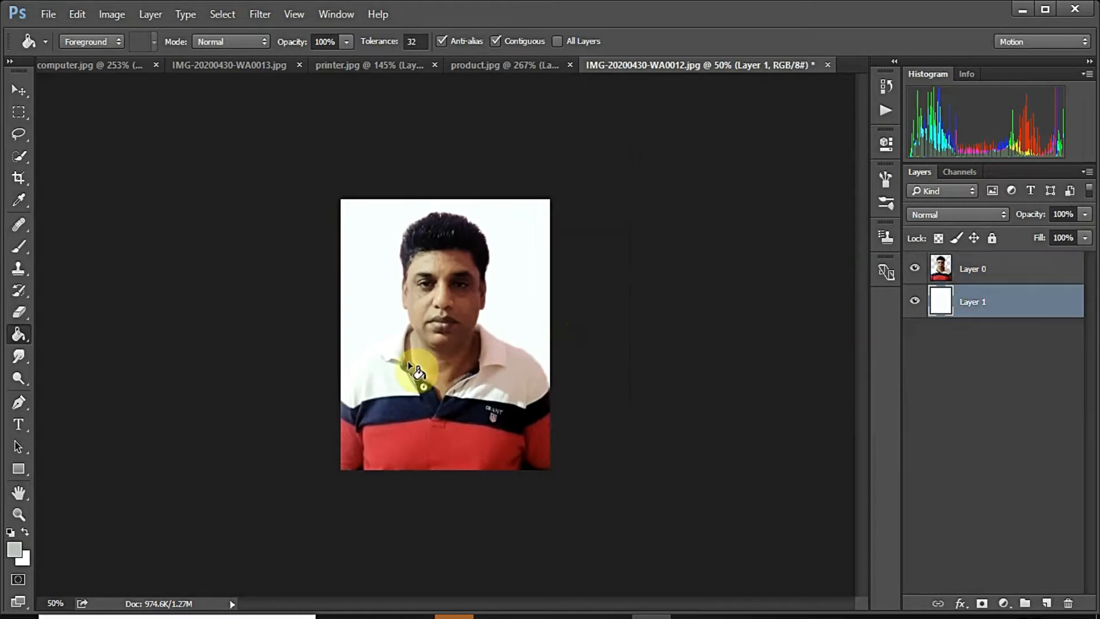
left_click(354, 281)
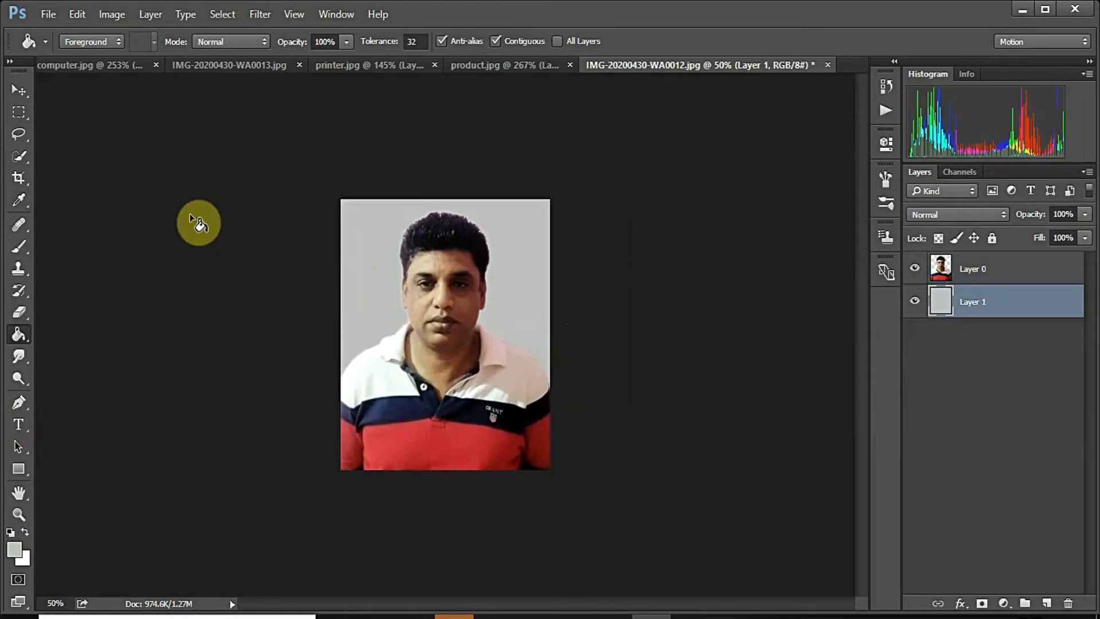
left_click(49, 16)
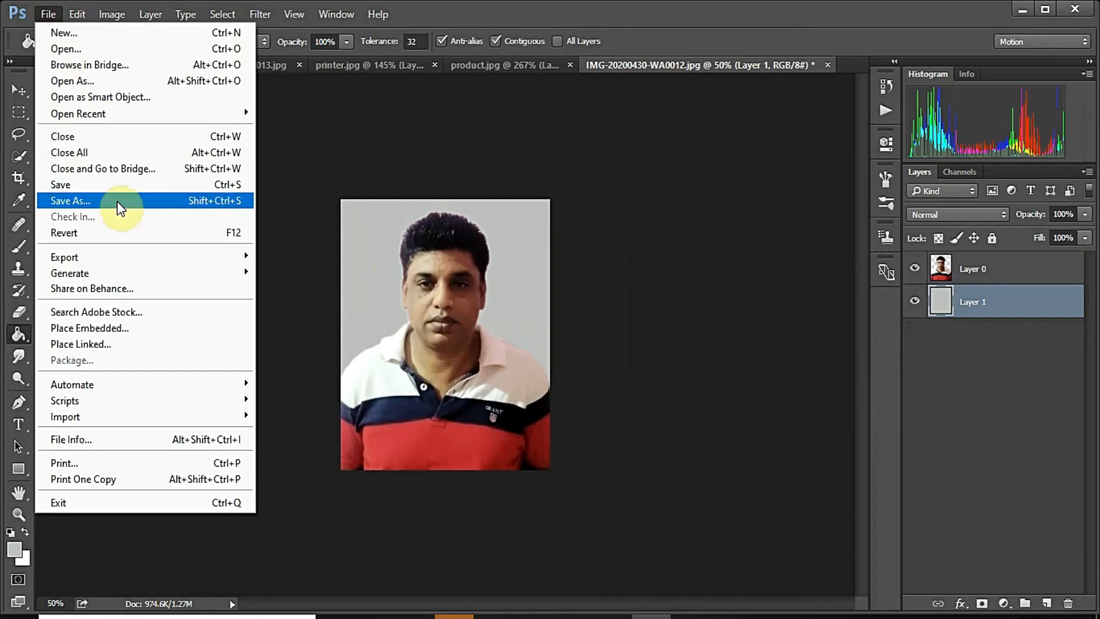
Step: Quick-export the grey-backed portrait as a PNG named 'Photo' on the Desktop
mouse_move(224, 264)
left_click(290, 258)
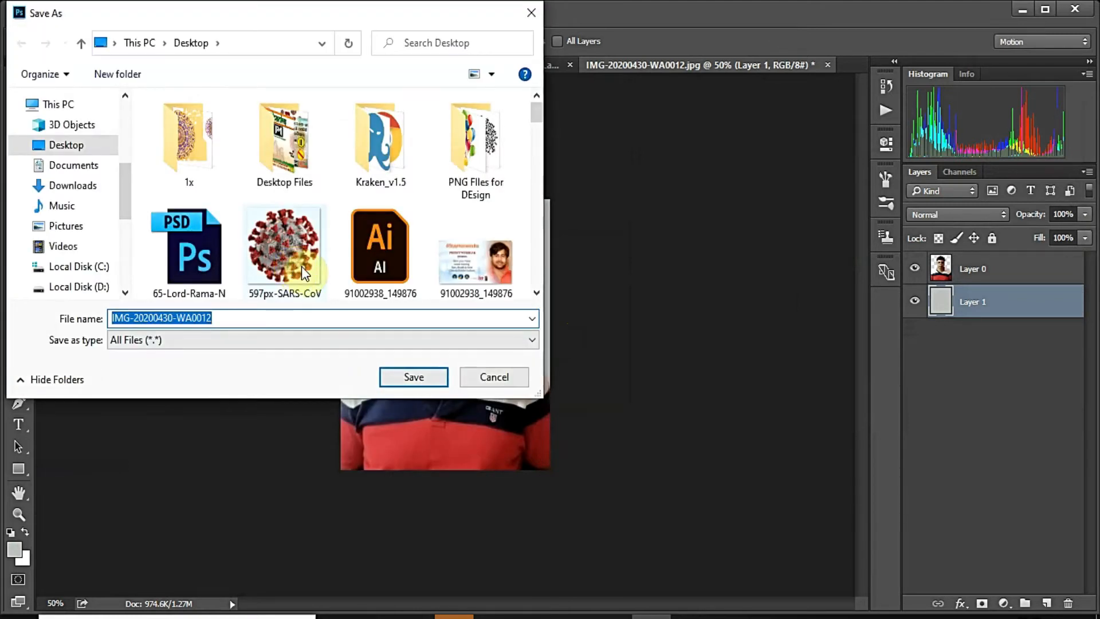
type("Photo")
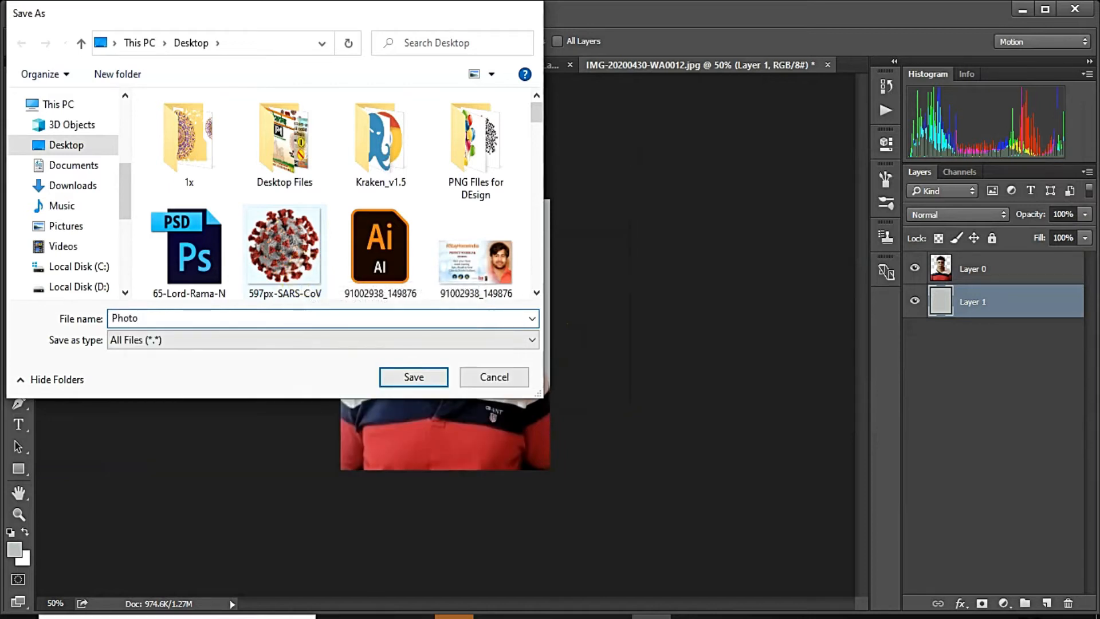
key("Return")
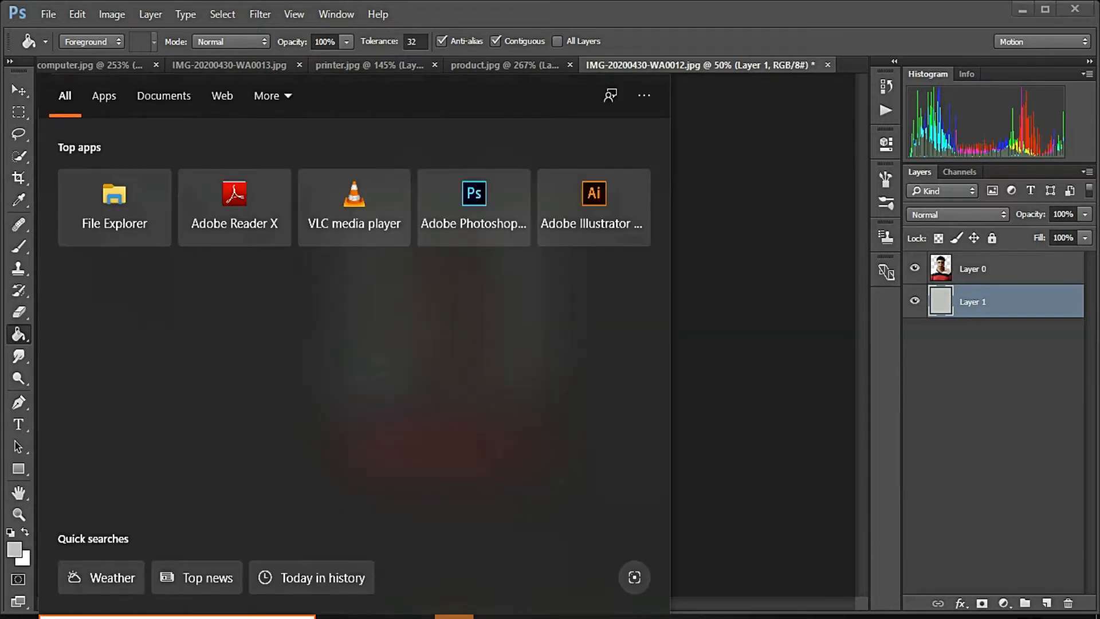
Step: Launch Adobe Illustrator CC 2019 via the 'illu' Start search and select the A4 width field
type("illu")
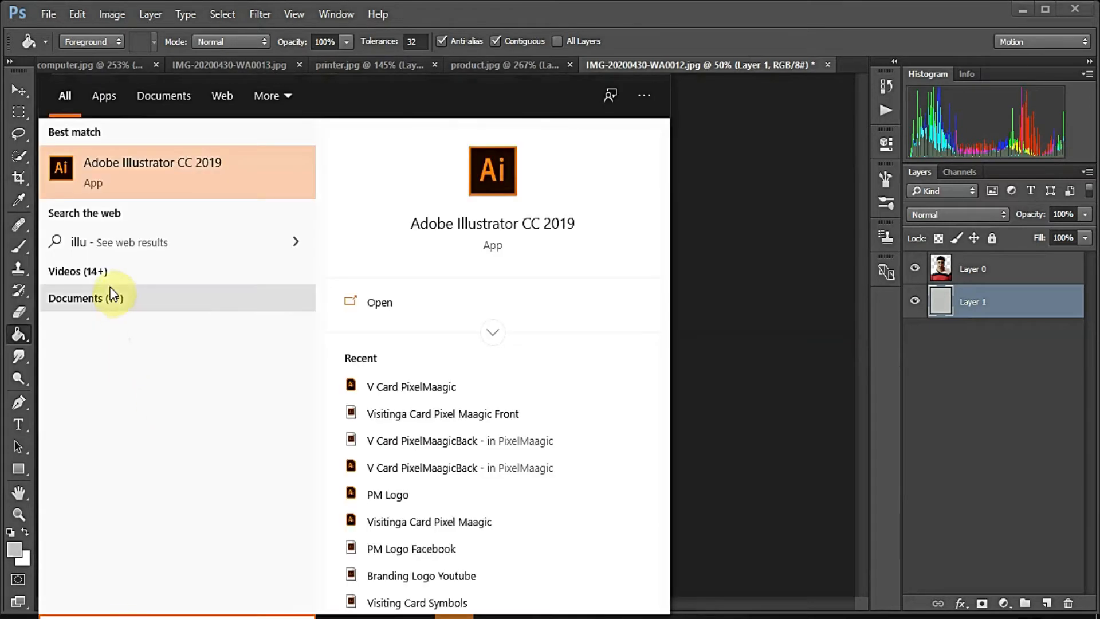
left_click(159, 180)
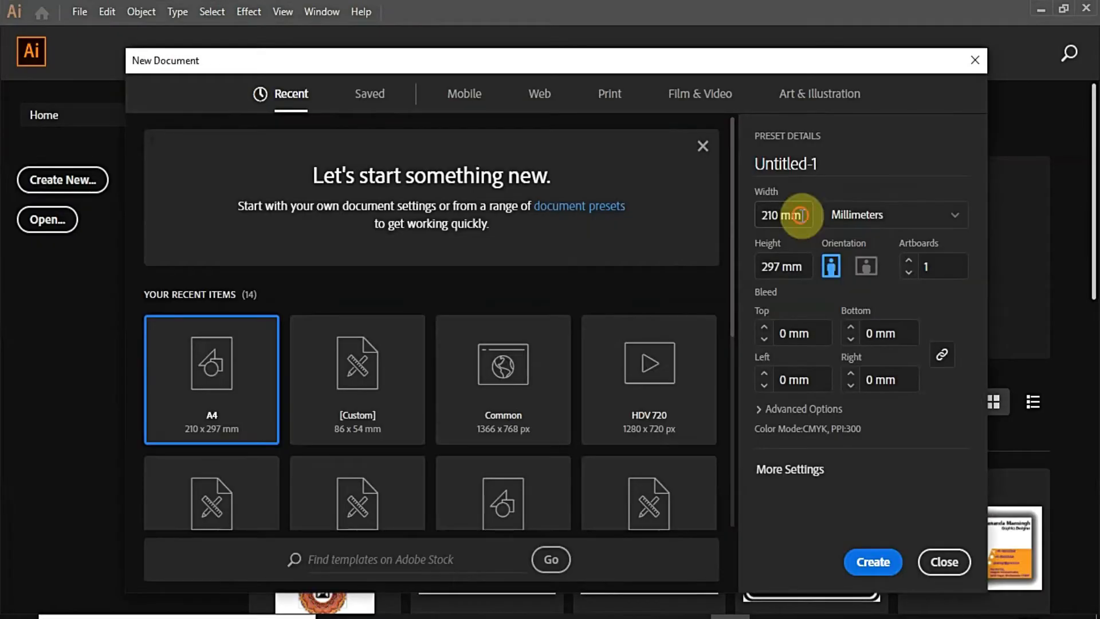
left_click(800, 215)
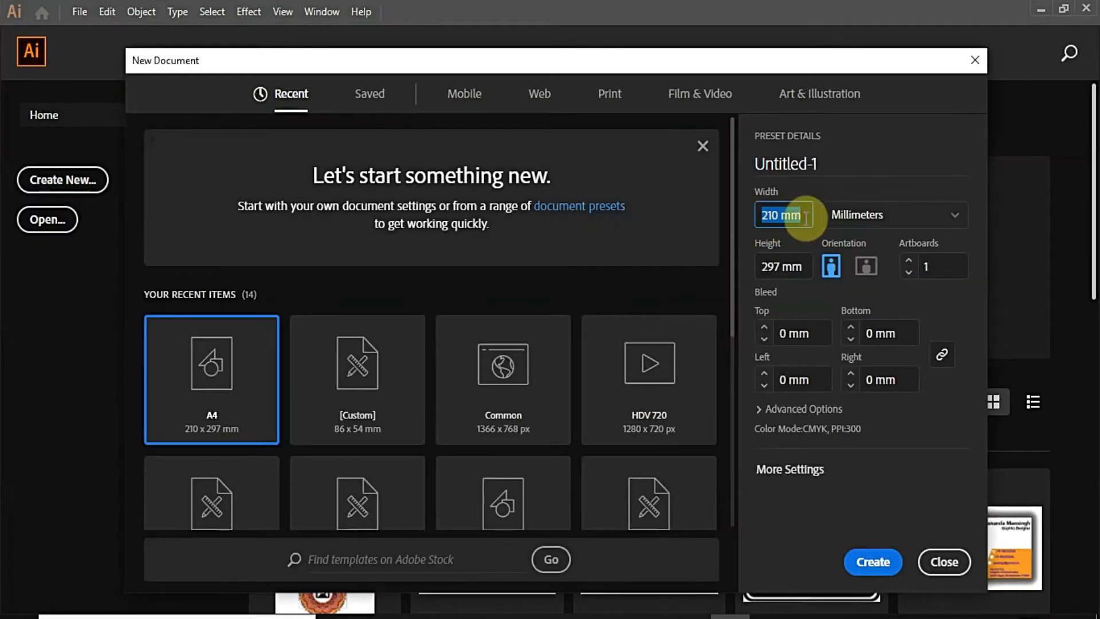
Step: Create the blank A4 document Untitled-1
key("Return")
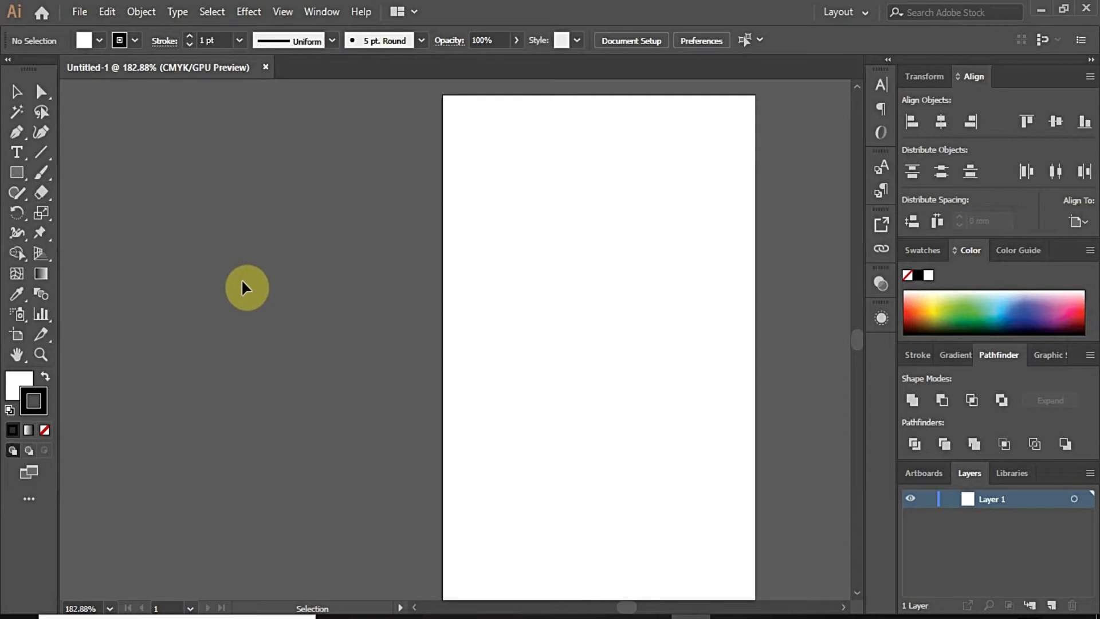
scroll(170, 292, "down", 2, "alt")
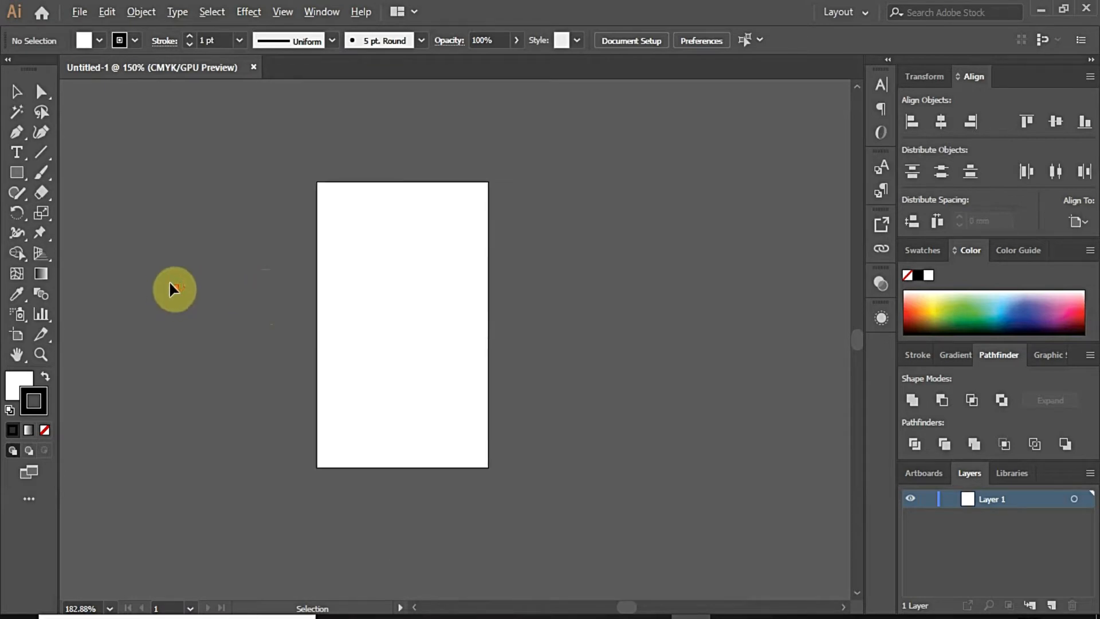
scroll(272, 264, "up", 1, "alt")
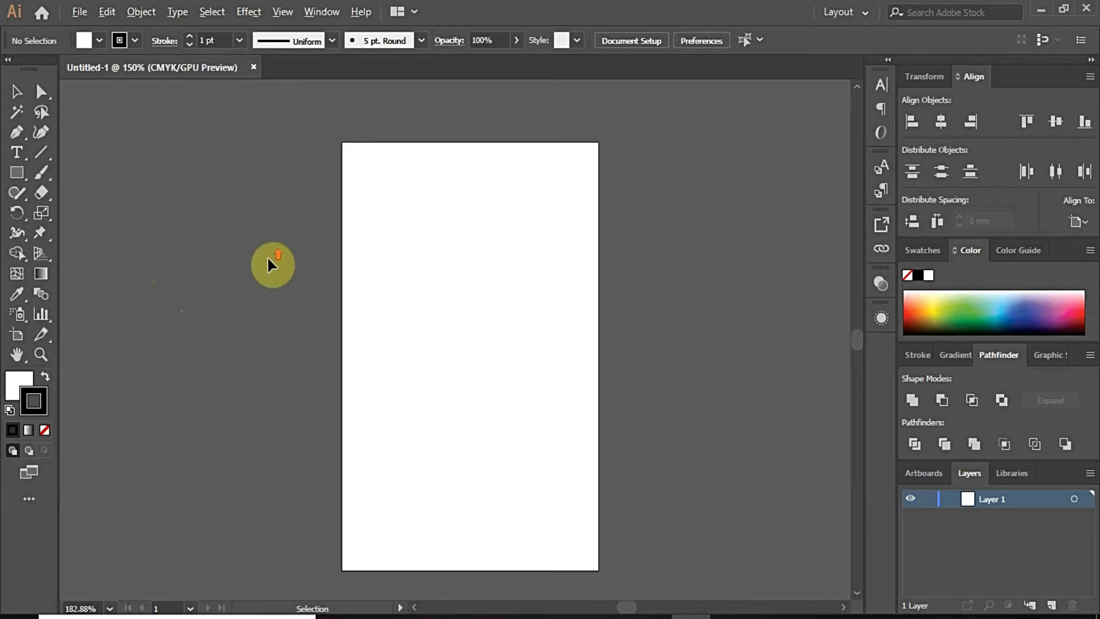
Step: Open the business card photo IMG-20200430-WA0013.jpg from the Desktop Files folder
left_click(77, 16)
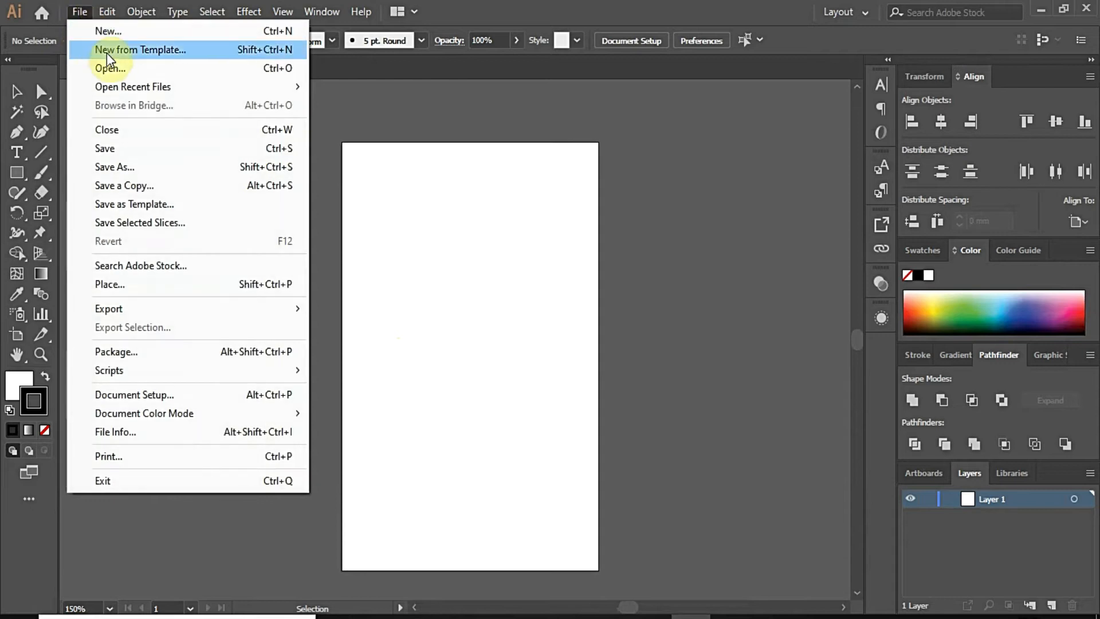
left_click(125, 75)
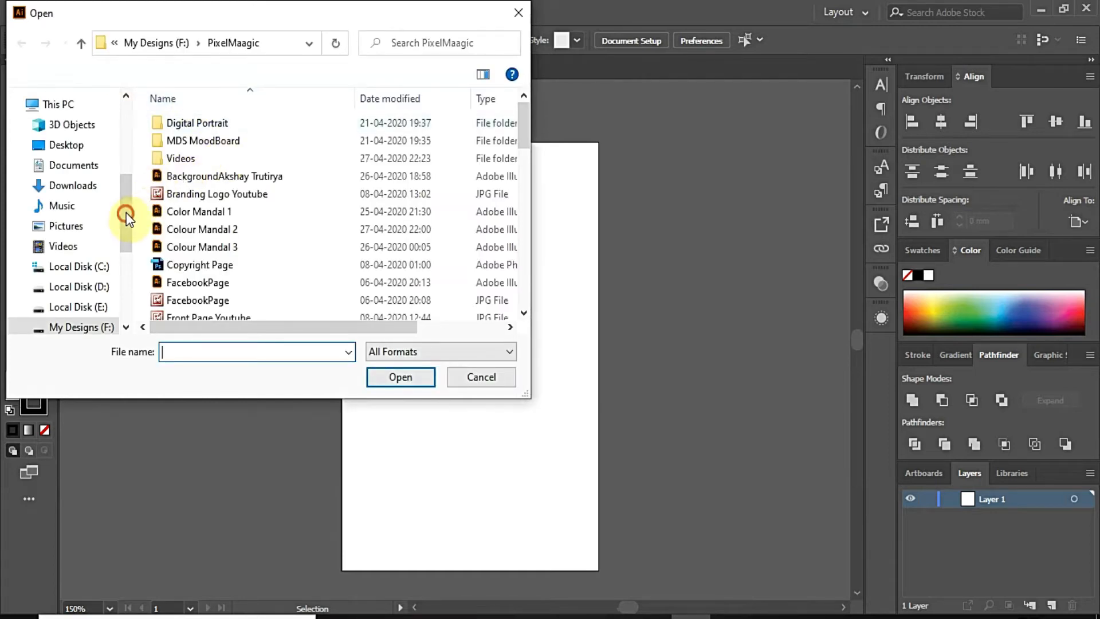
left_click_drag(127, 216, 130, 128)
left_click(67, 132)
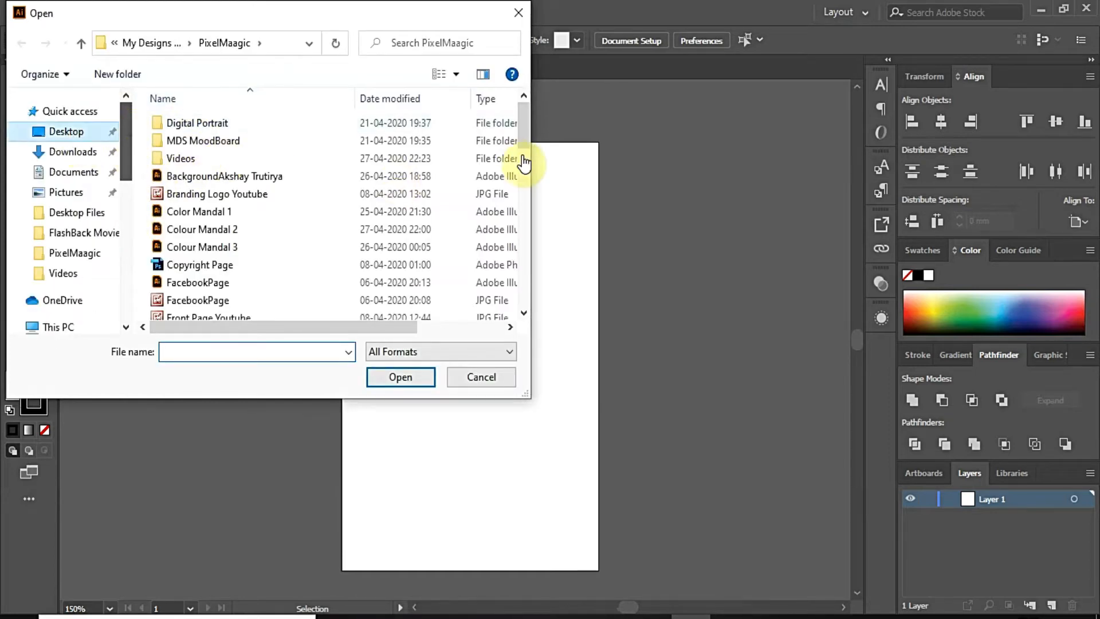
left_click(307, 157)
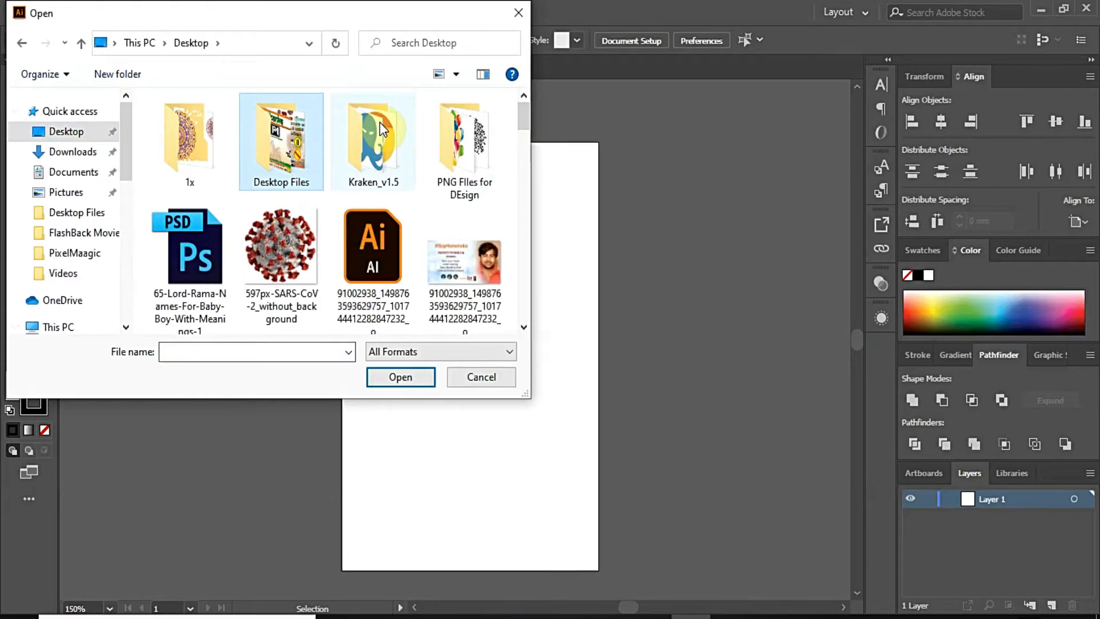
scroll(383, 129, "down", 5)
left_click(390, 157)
left_click(419, 378)
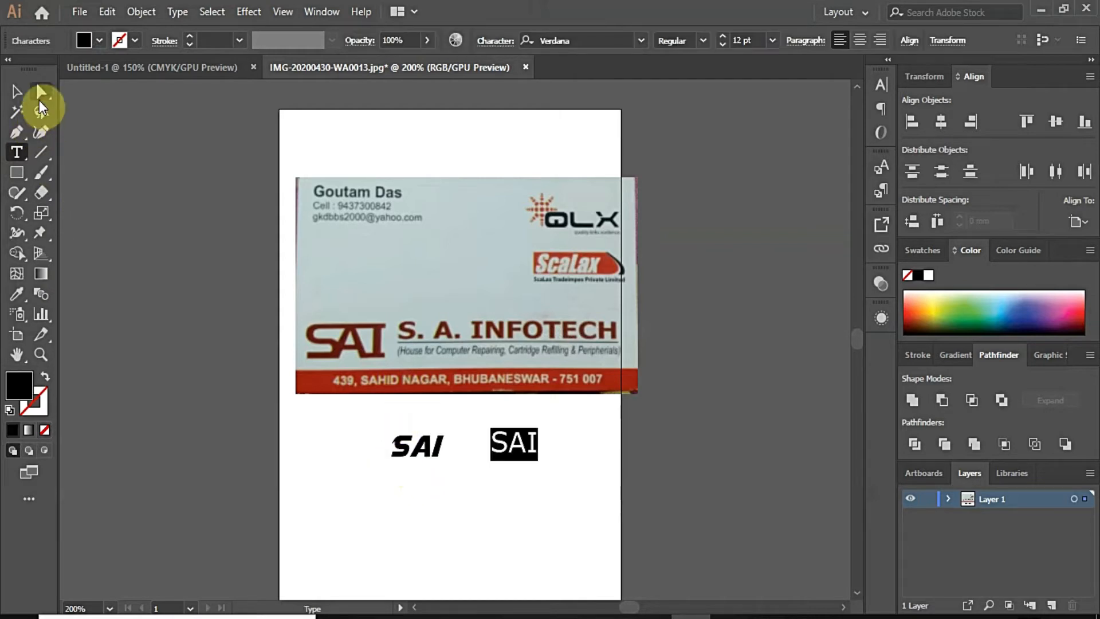
Step: Lock the card image layer, add Layer 2, and start a Pen path at the I's top-right corner
left_click(40, 94)
left_click(535, 480)
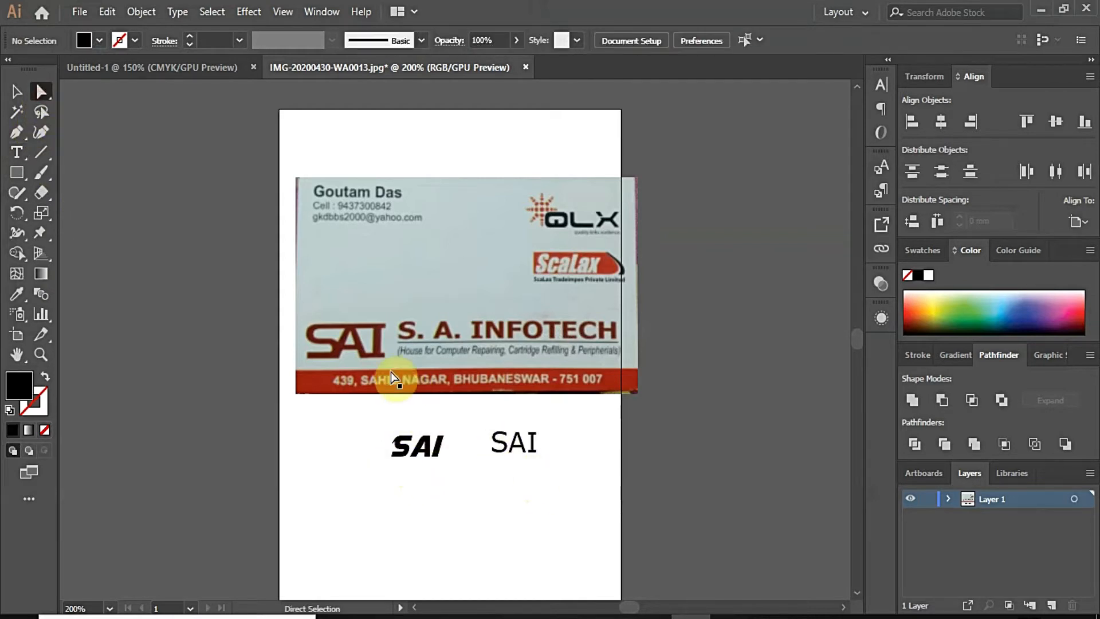
scroll(393, 378, "up", 4)
left_click(929, 499)
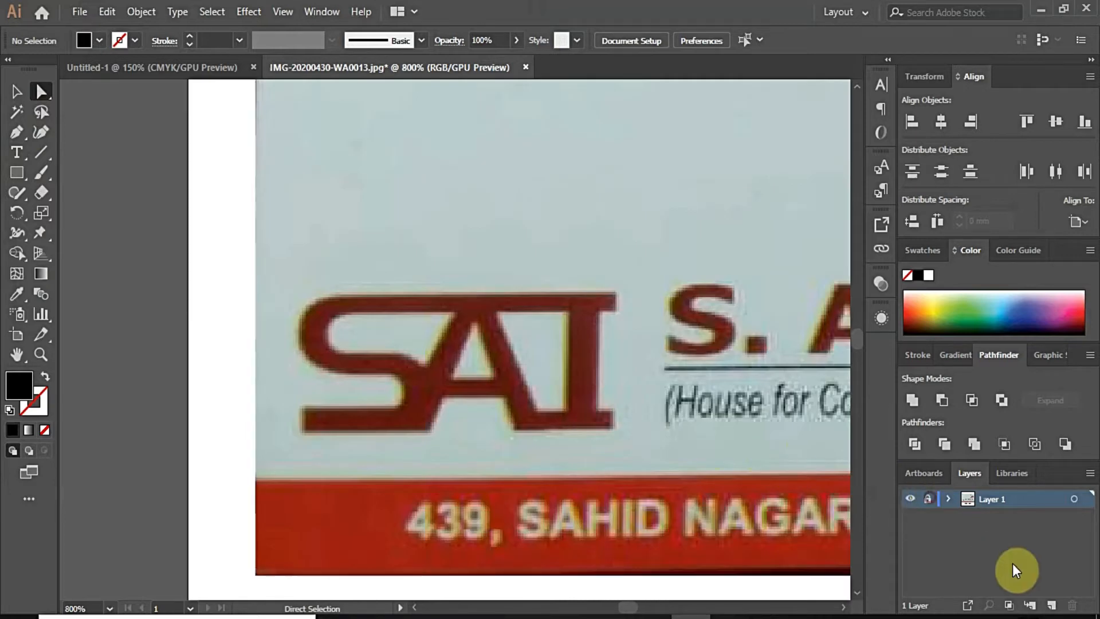
left_click(1051, 605)
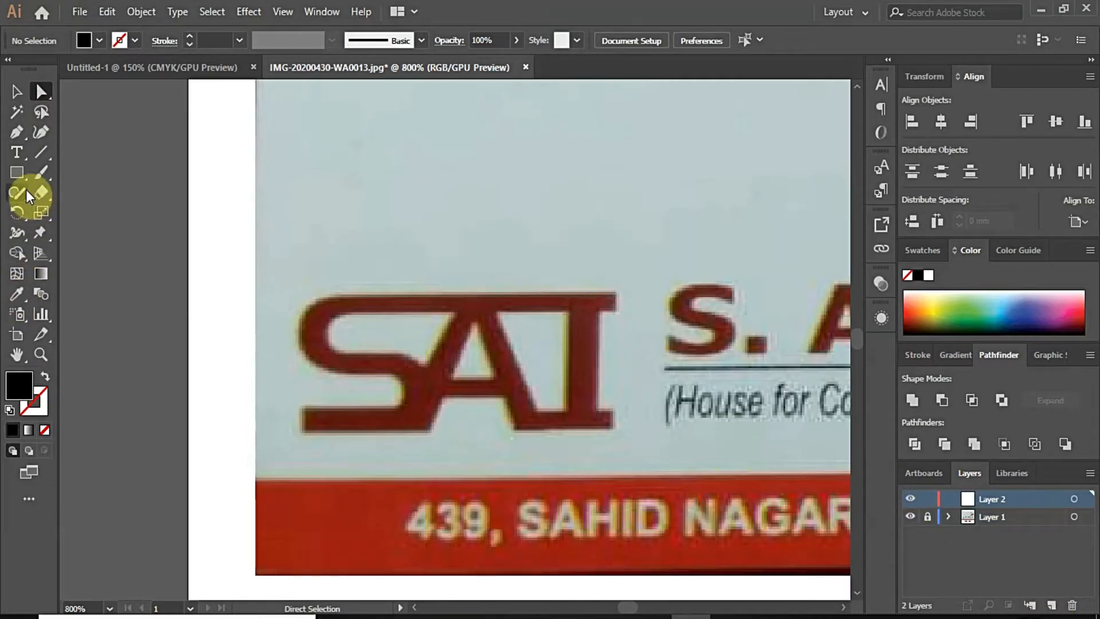
left_click(21, 133)
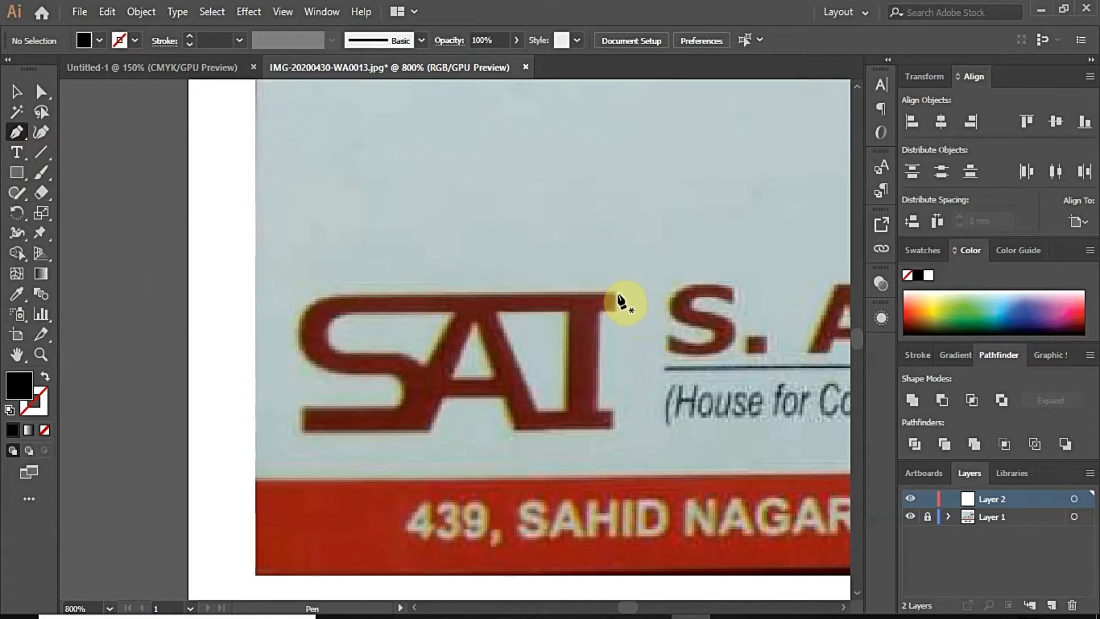
left_click_drag(617, 294, 604, 319)
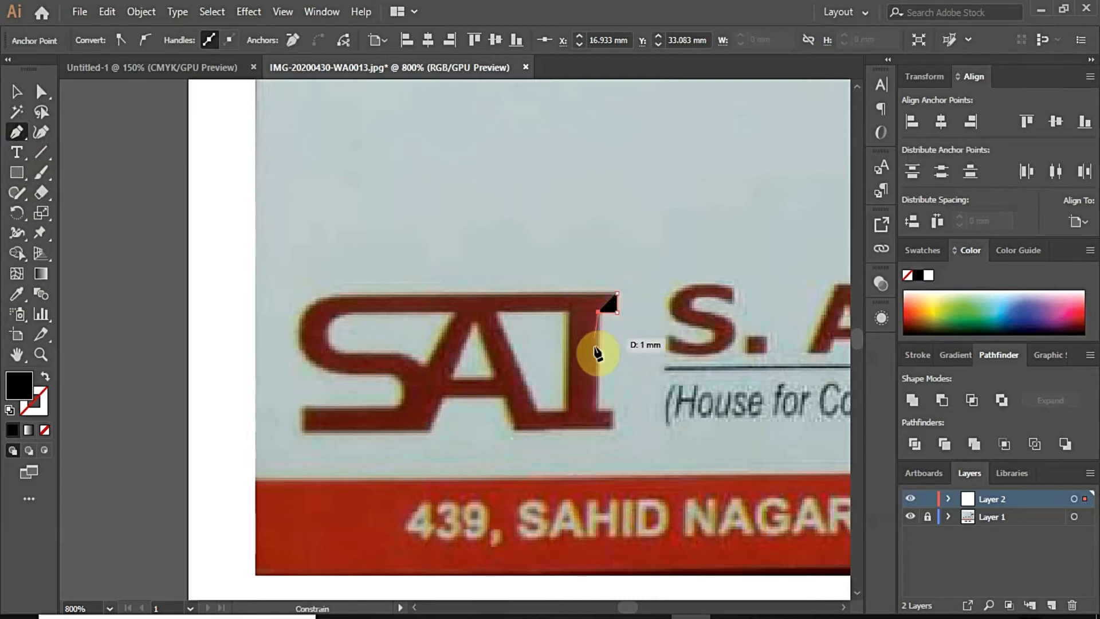
Step: Trace the outline down the I, along its foot, and under the A's crossbar to its left leg
left_click(597, 410, "shift")
left_click_drag(598, 411, 515, 440)
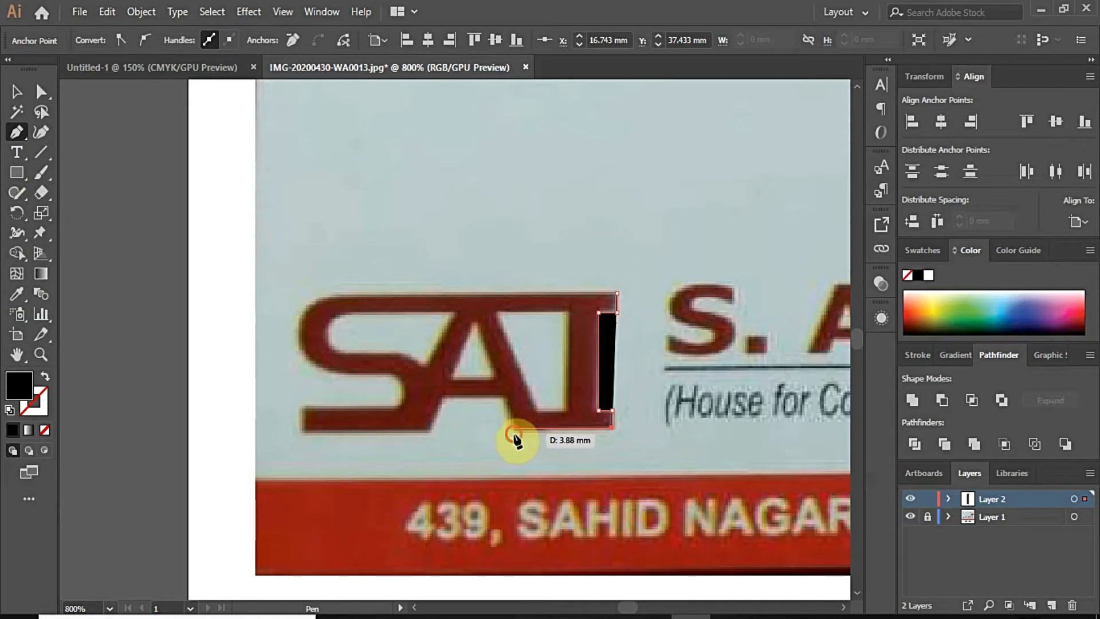
left_click(514, 434, "shift")
scroll(507, 407, "up", 2)
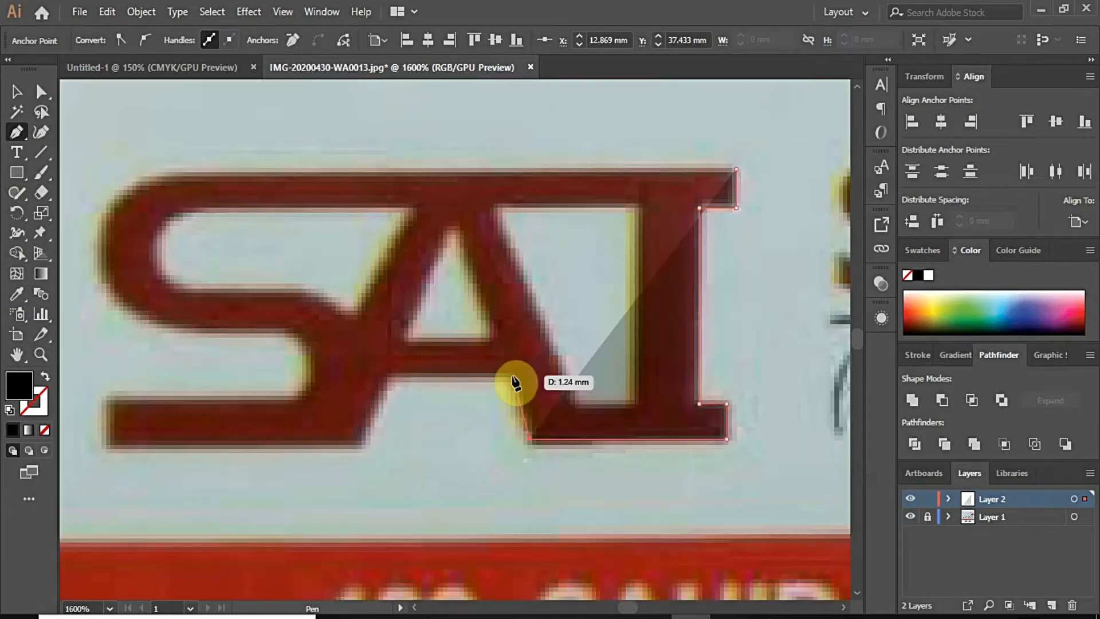
left_click(512, 376)
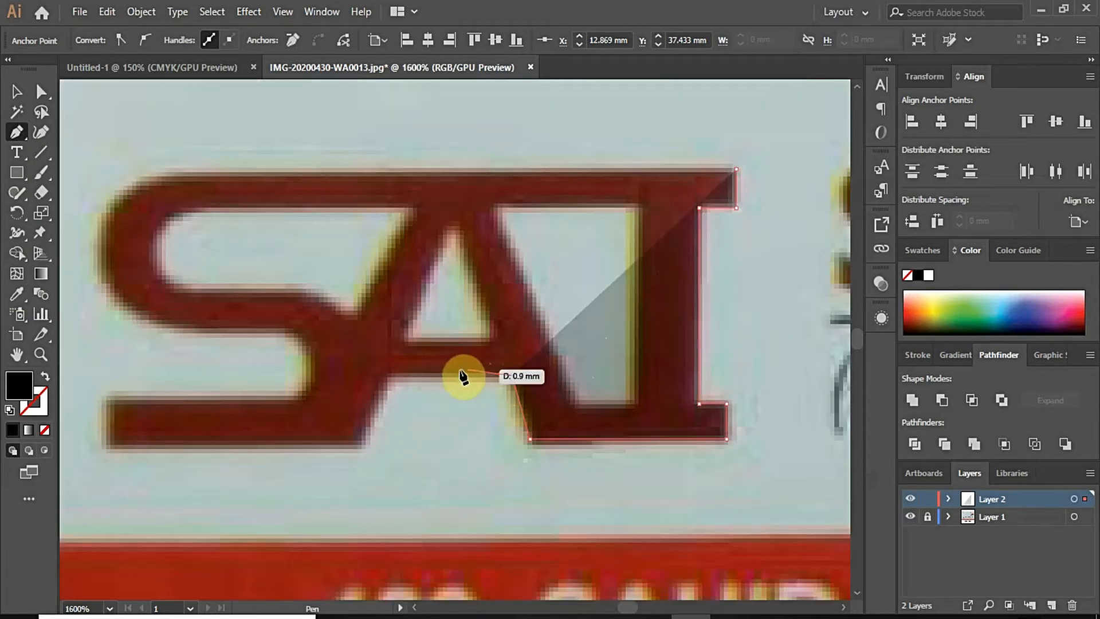
left_click(389, 376)
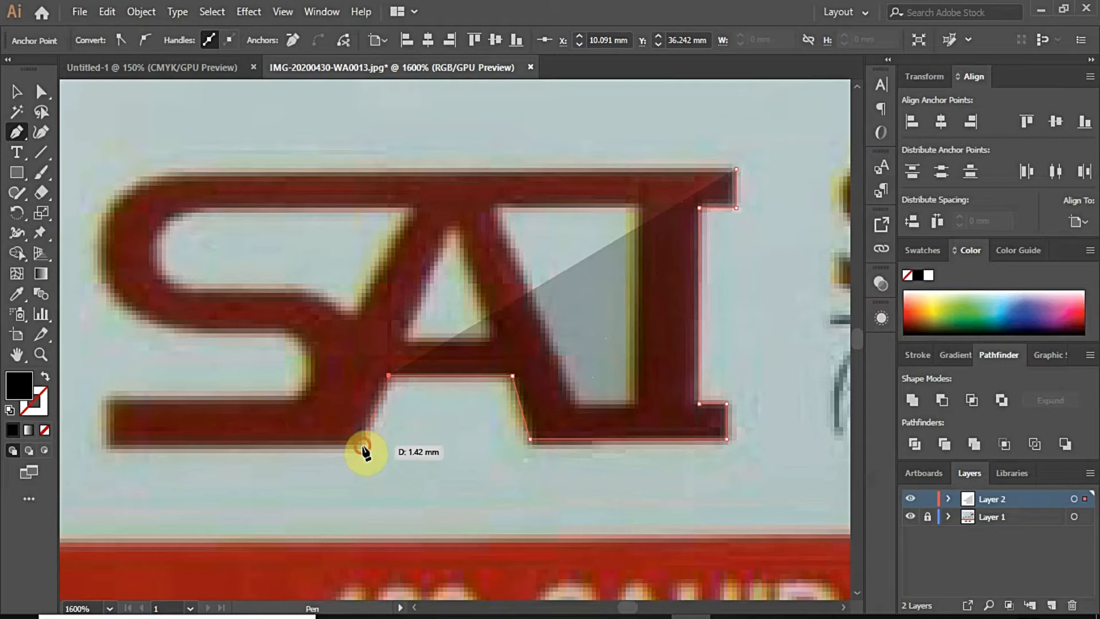
left_click(363, 445)
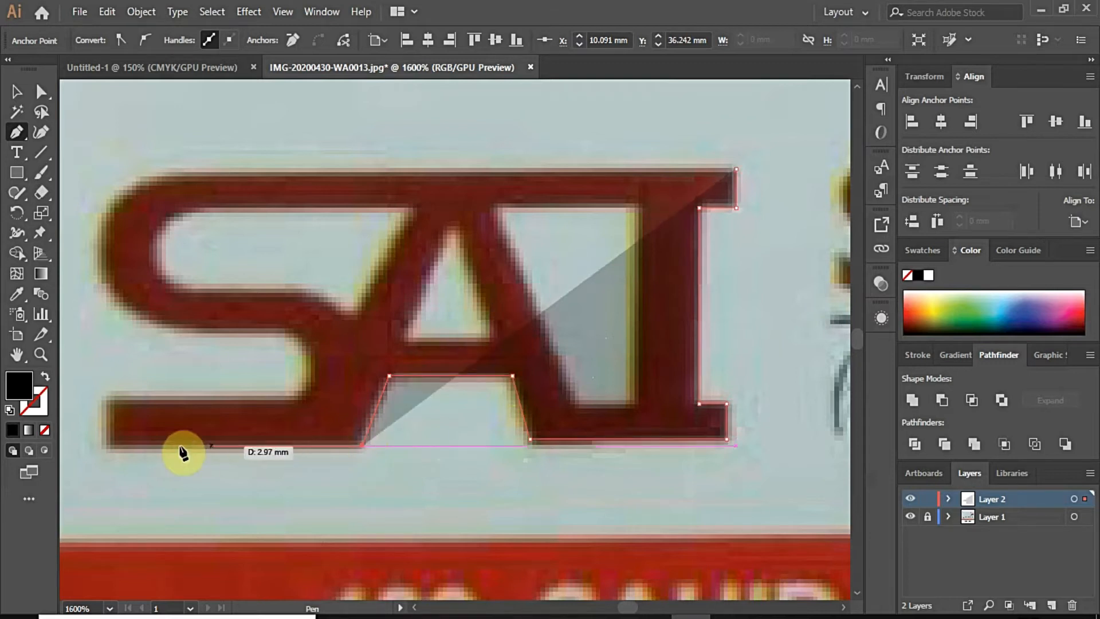
Step: Continue the outline around the S base, inner bend and outer bulge to the S's top-left
left_click(106, 446)
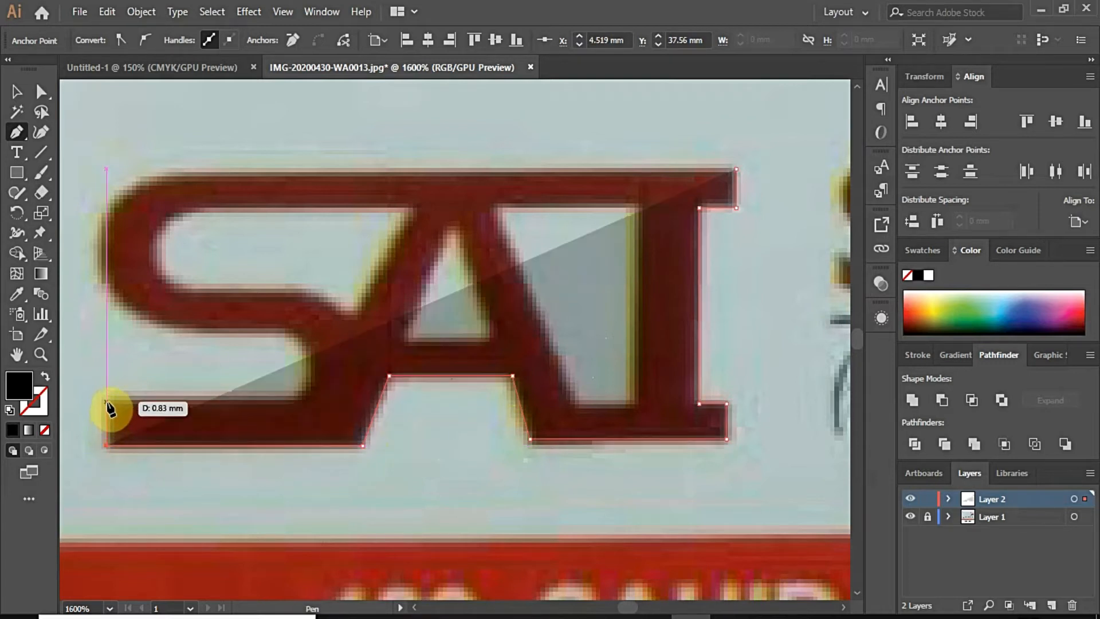
left_click(106, 397)
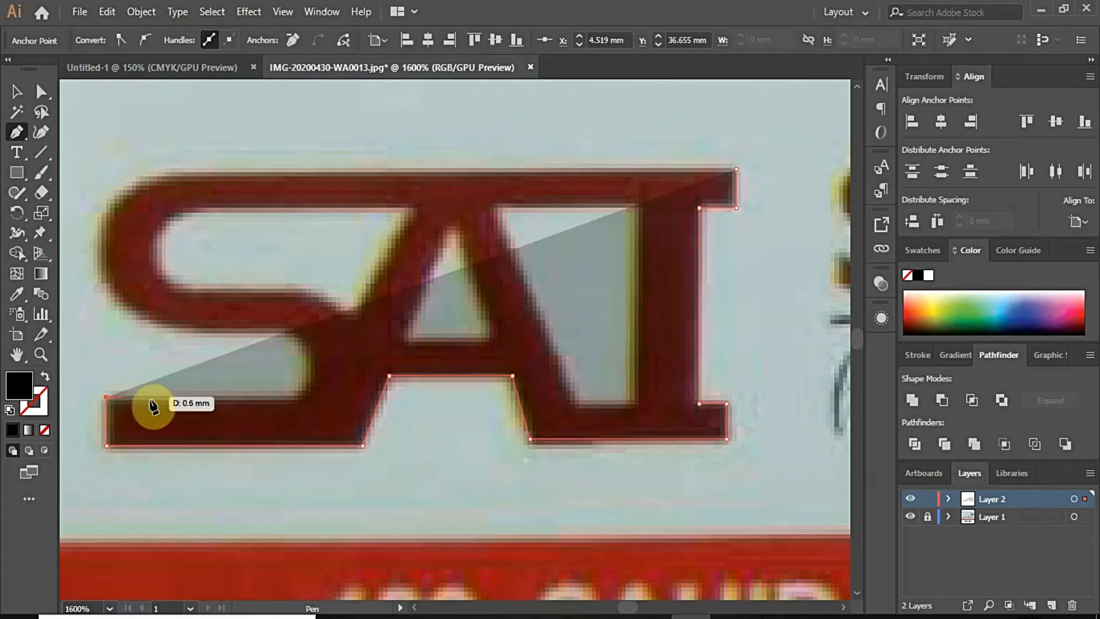
left_click(296, 398)
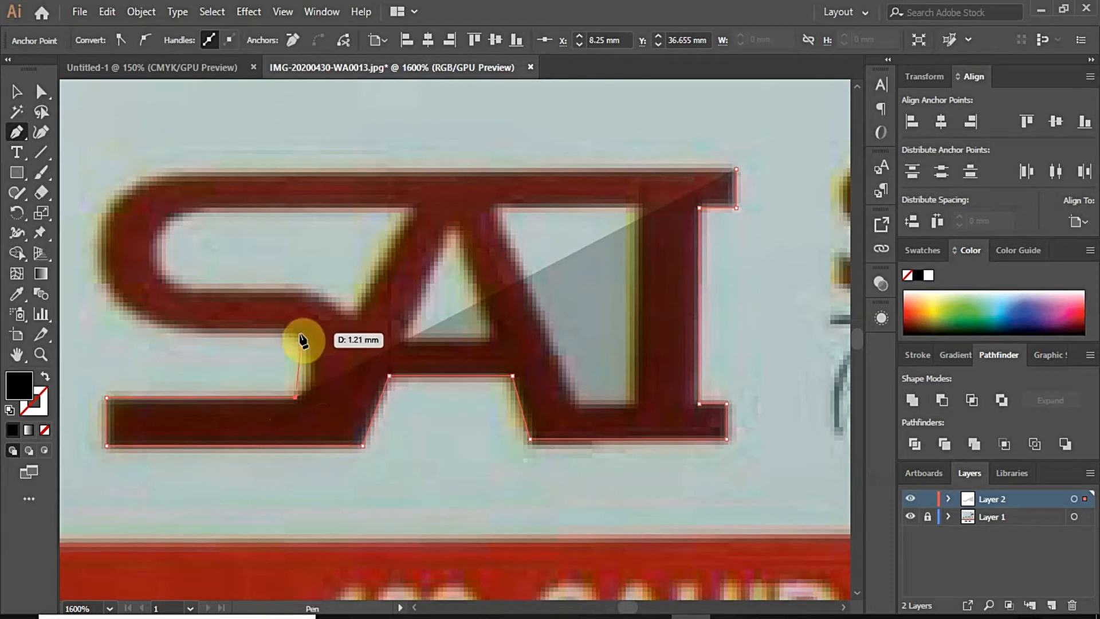
left_click_drag(295, 334, 259, 300)
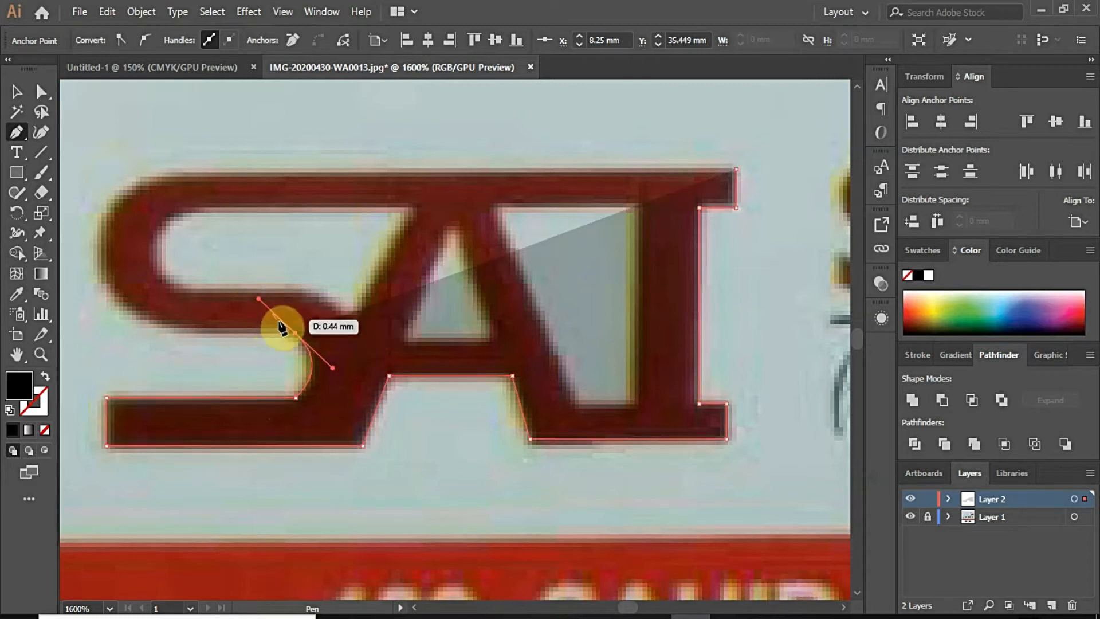
left_click(295, 334)
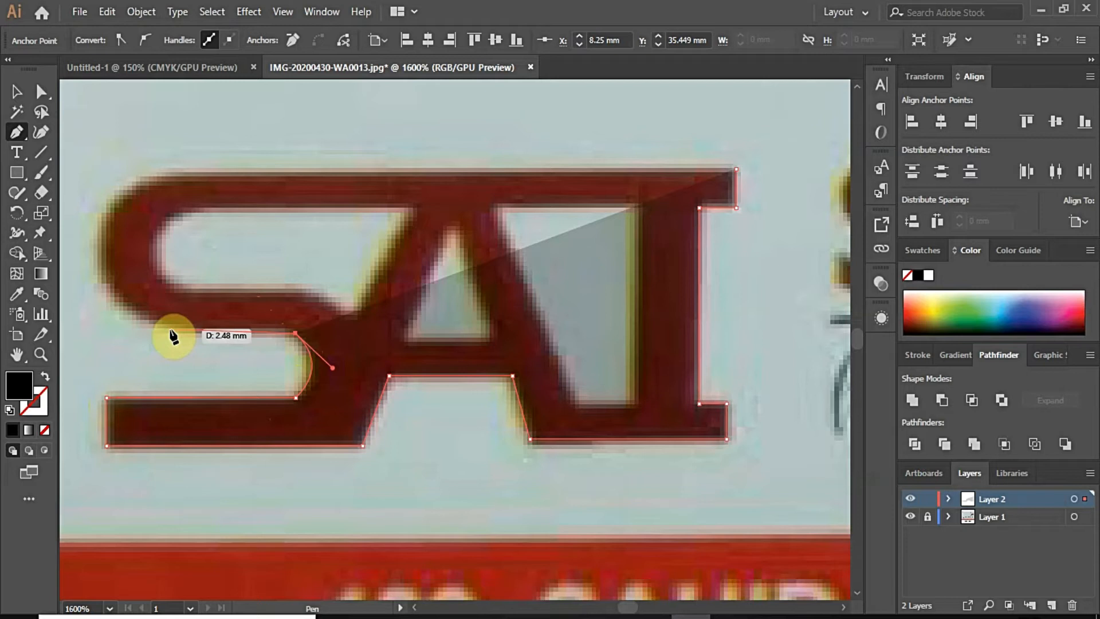
left_click(170, 334)
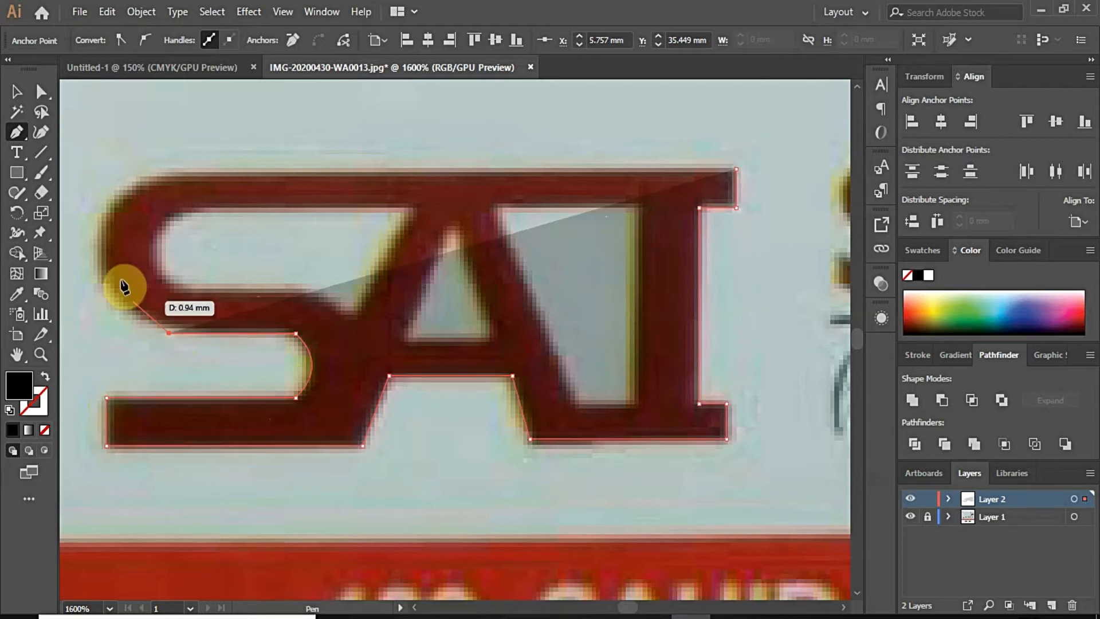
mouse_move(120, 198)
left_mouse_down()
mouse_move(132, 190)
mouse_move(114, 181)
left_mouse_up()
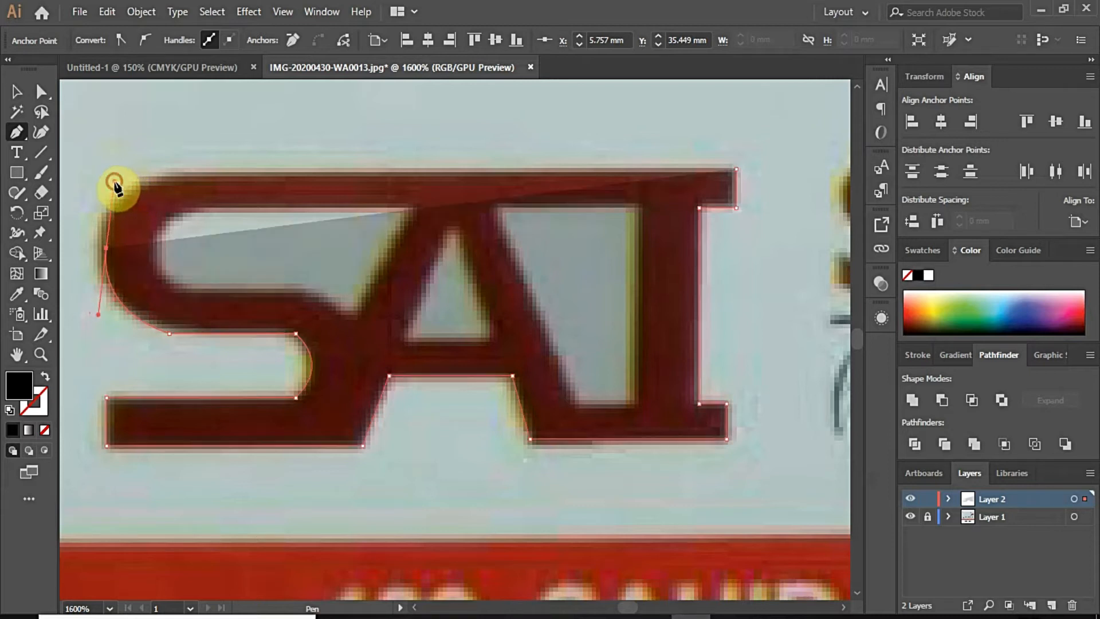
left_click(176, 175)
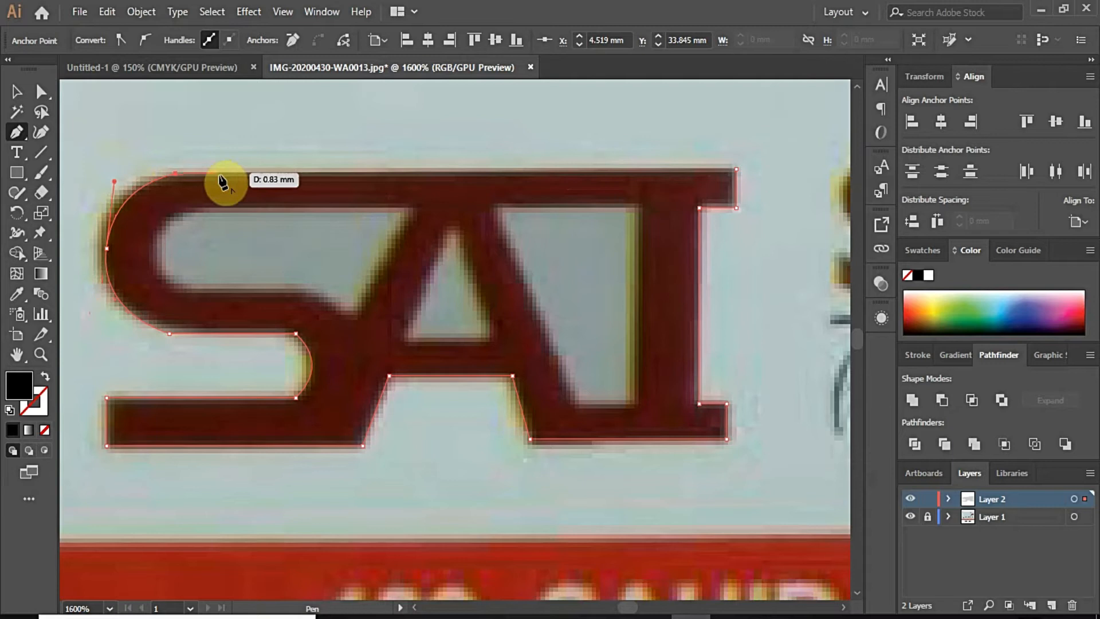
scroll(730, 178, "up", 3)
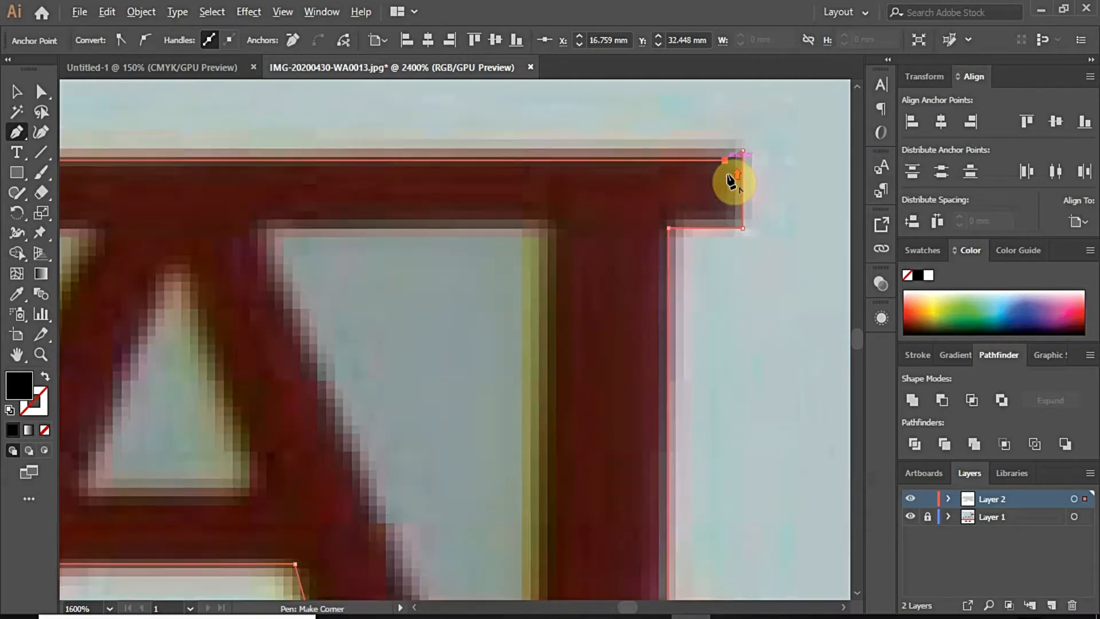
Step: Close the SAI outline path and drag its top-right anchor level with the top edge
left_click(736, 134)
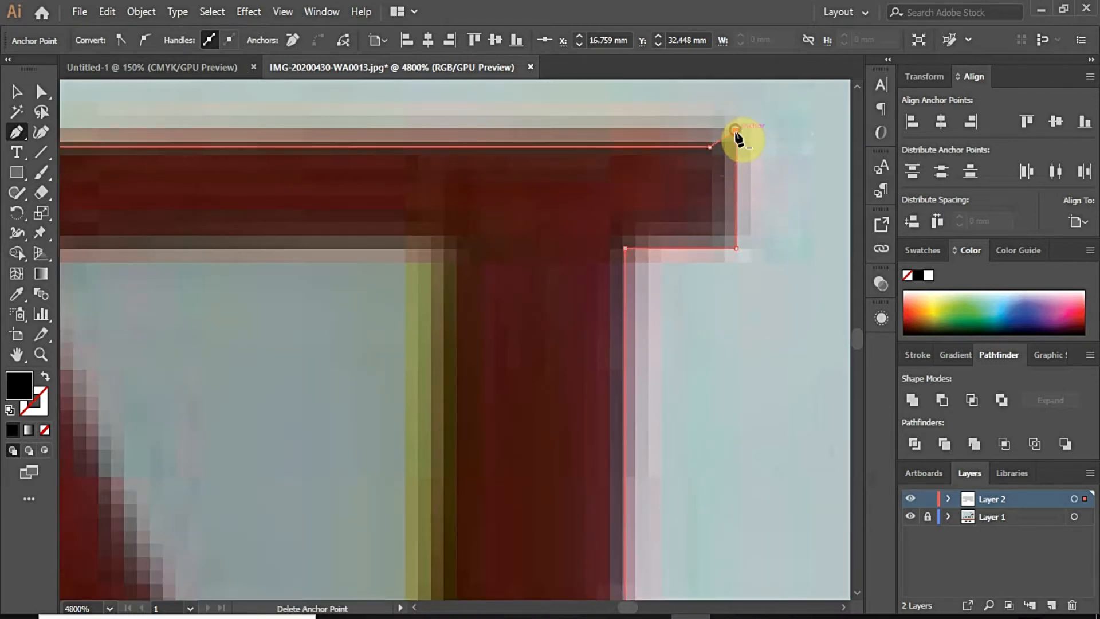
left_click(41, 92)
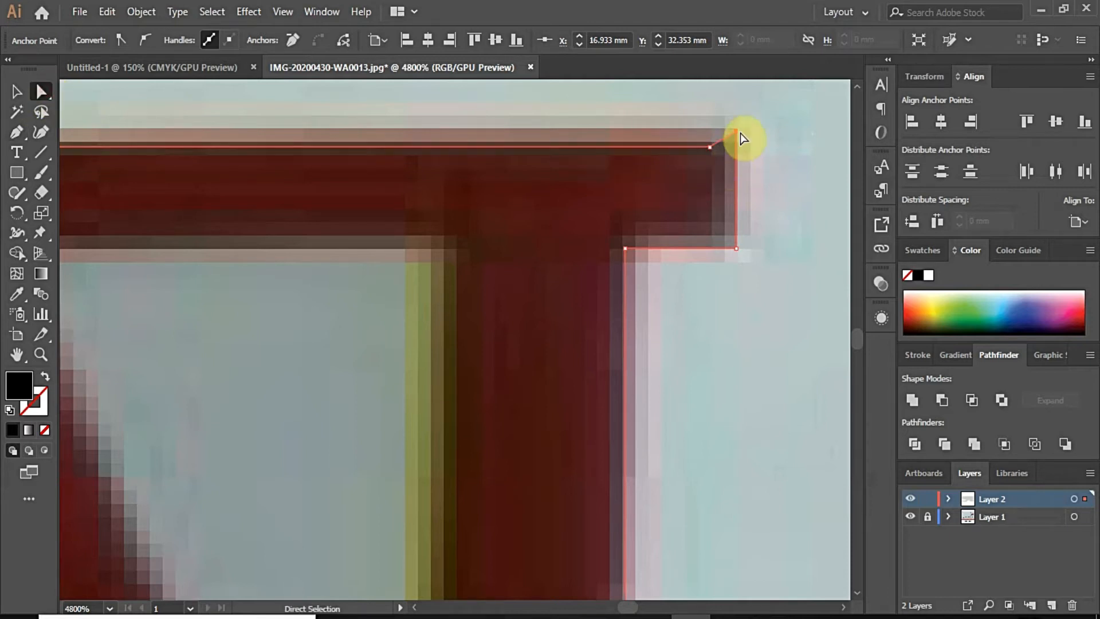
left_click_drag(737, 138, 735, 145)
scroll(736, 148, "up", 3)
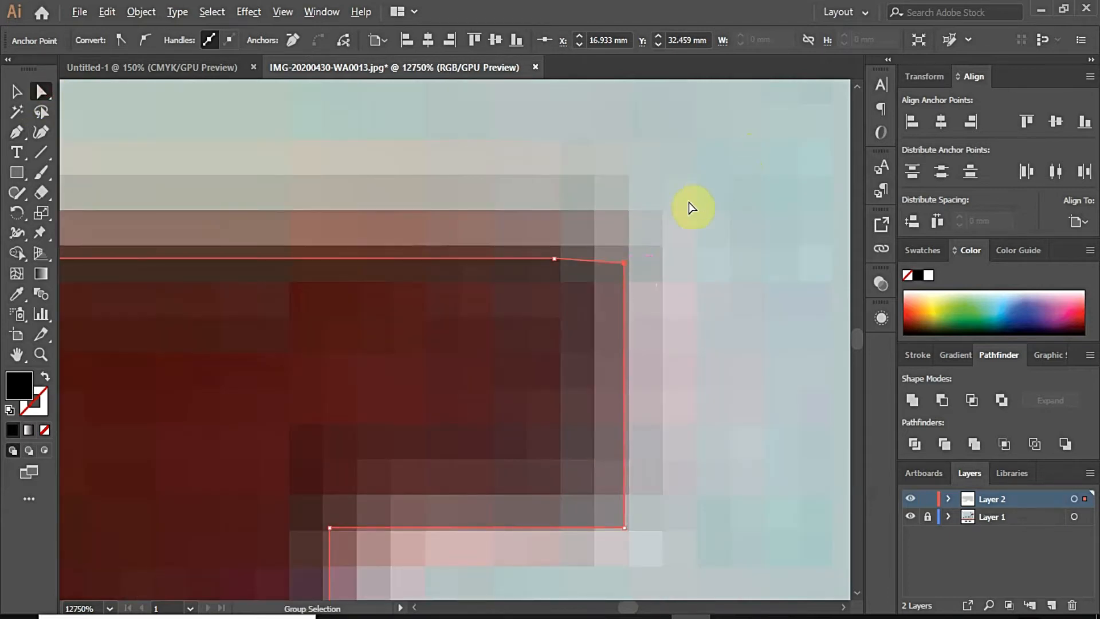
left_click_drag(626, 265, 625, 255)
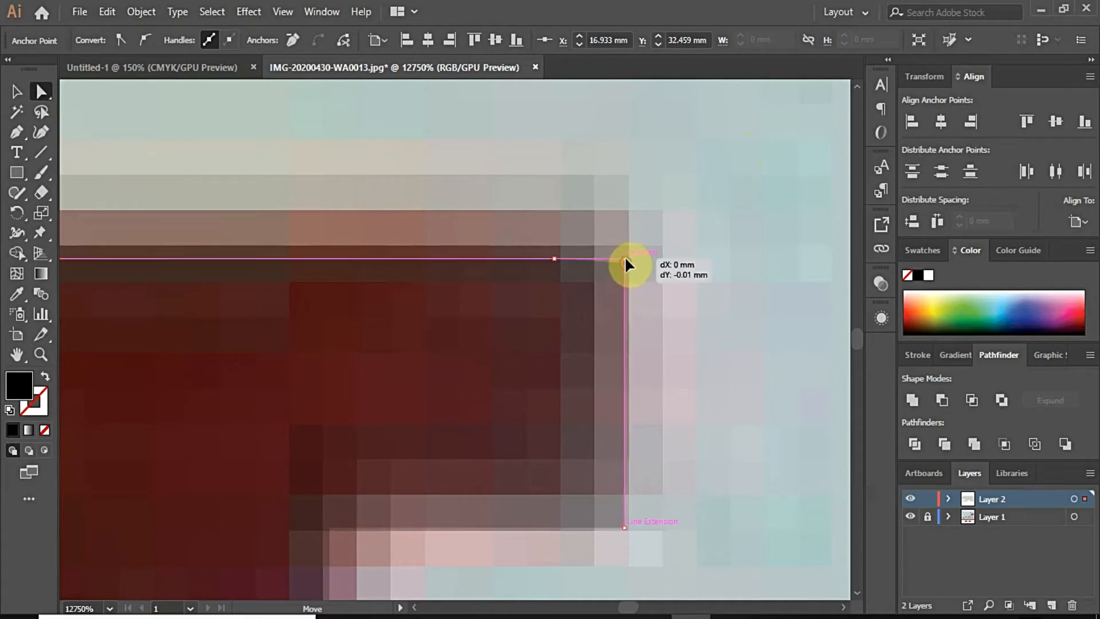
left_click(668, 269)
left_click(566, 260)
left_click(214, 38)
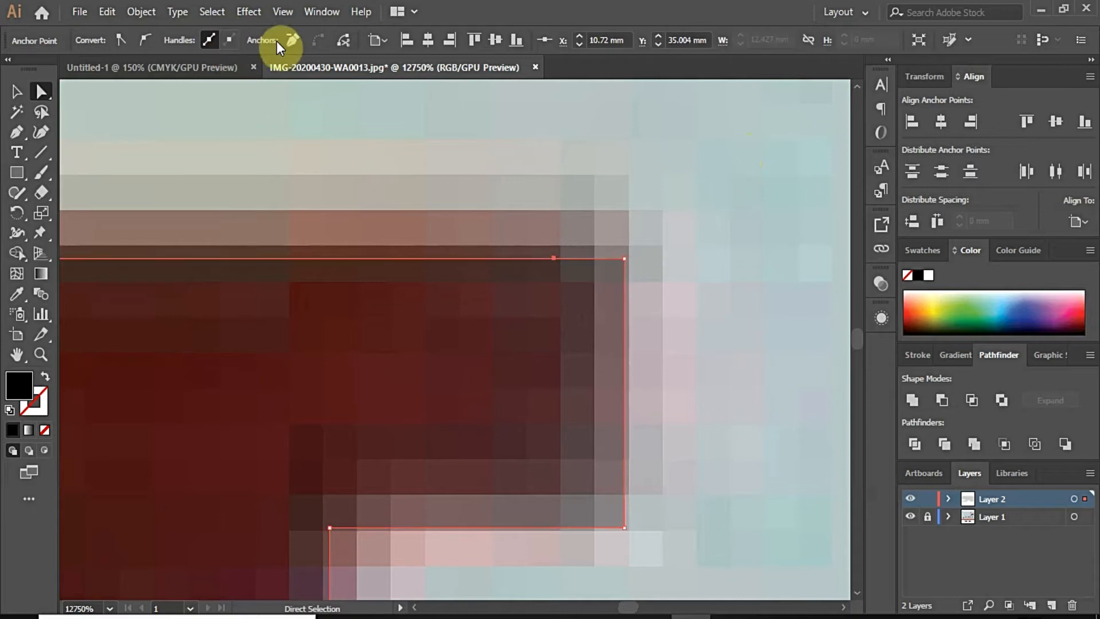
scroll(625, 258, "down", 6)
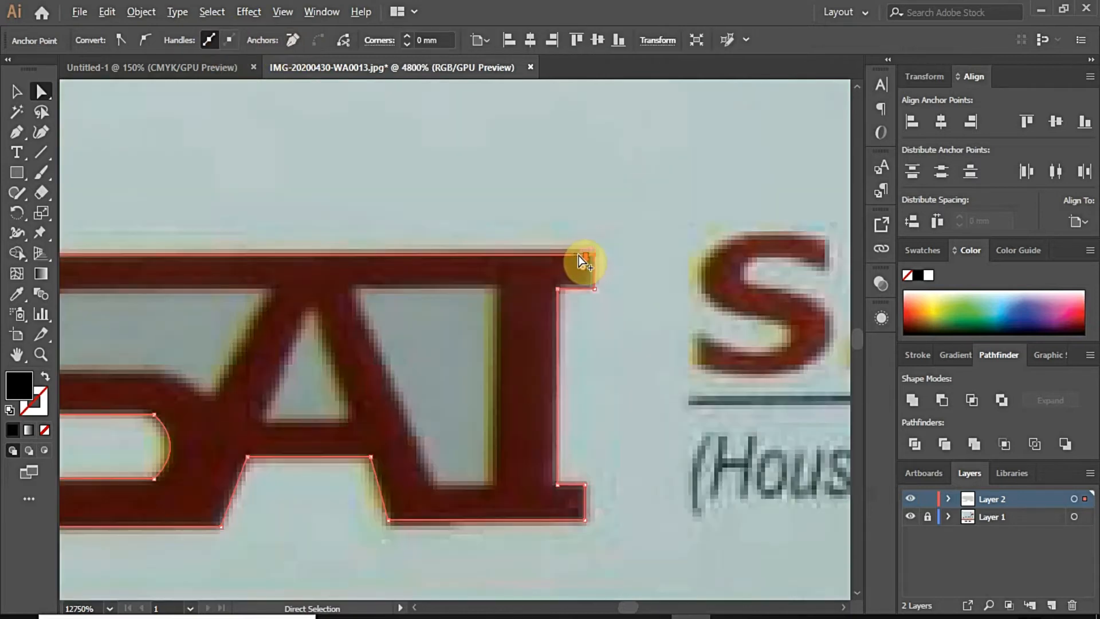
scroll(561, 244, "up", 2)
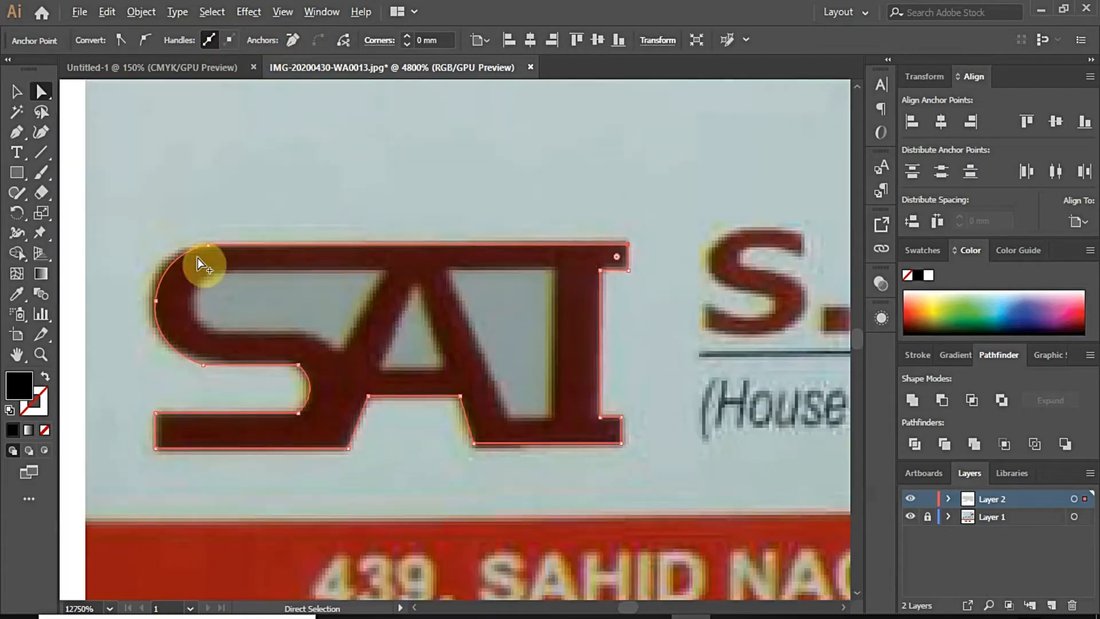
left_click(16, 134)
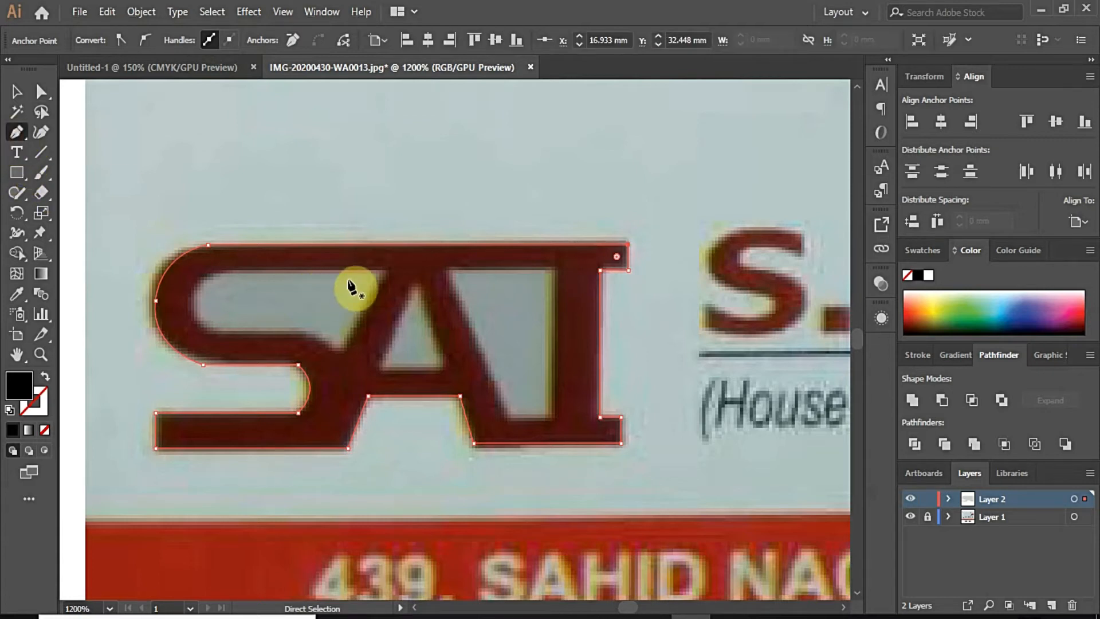
Step: Trace the gap inside the S as a closed shape at 39% opacity
left_click(387, 272)
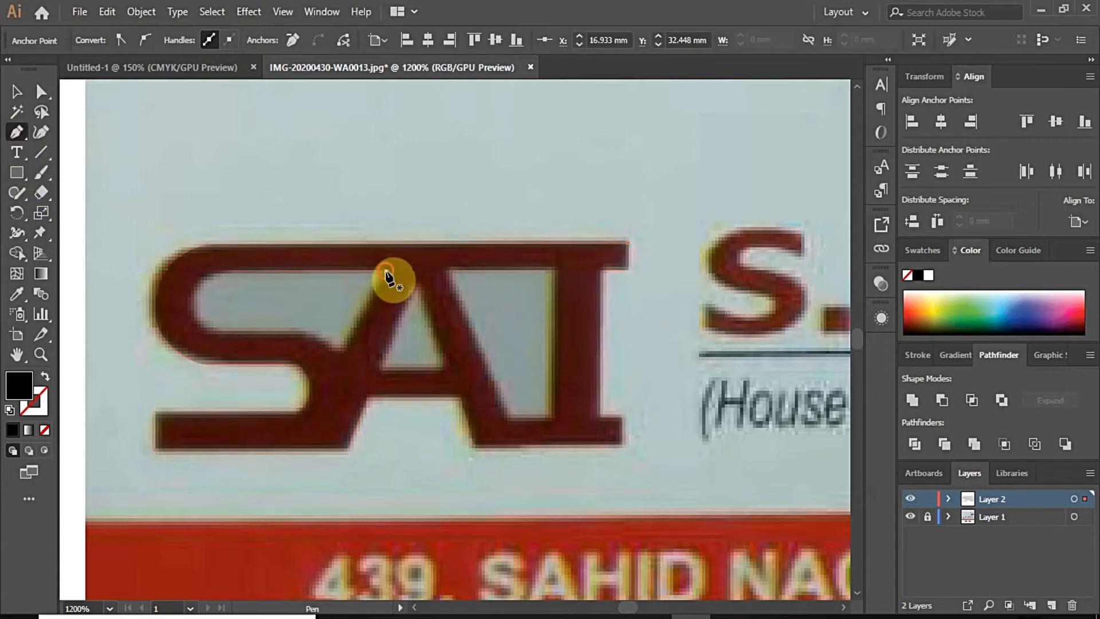
left_click(212, 271)
left_click_drag(192, 308, 217, 333)
left_click(239, 334)
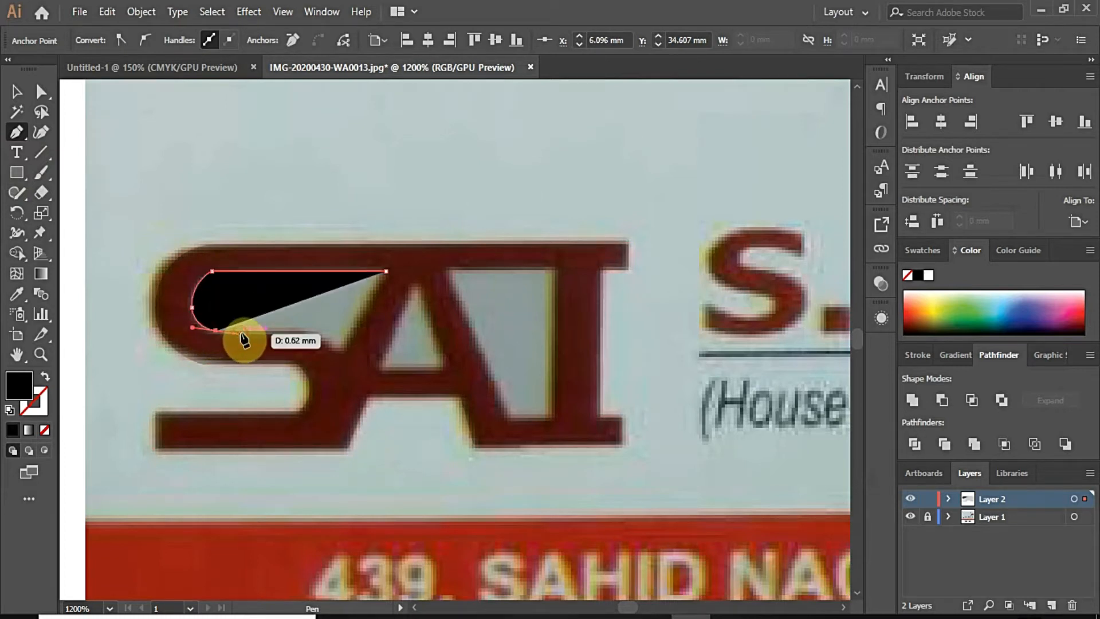
left_click(880, 281)
left_click(803, 322)
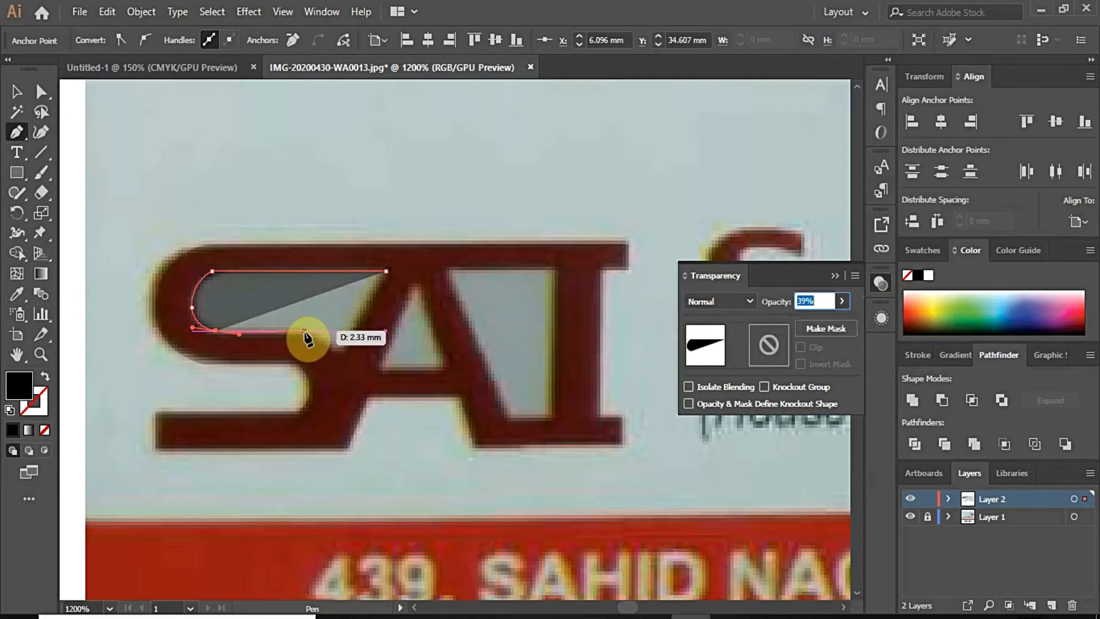
left_click_drag(306, 332, 327, 332)
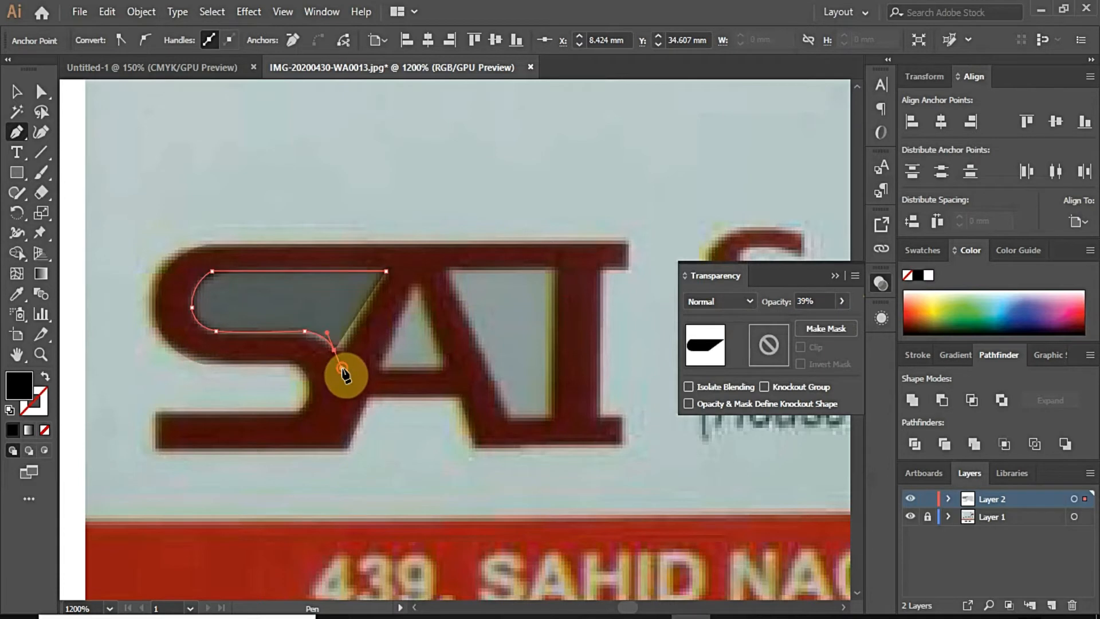
scroll(337, 361, "up", 2)
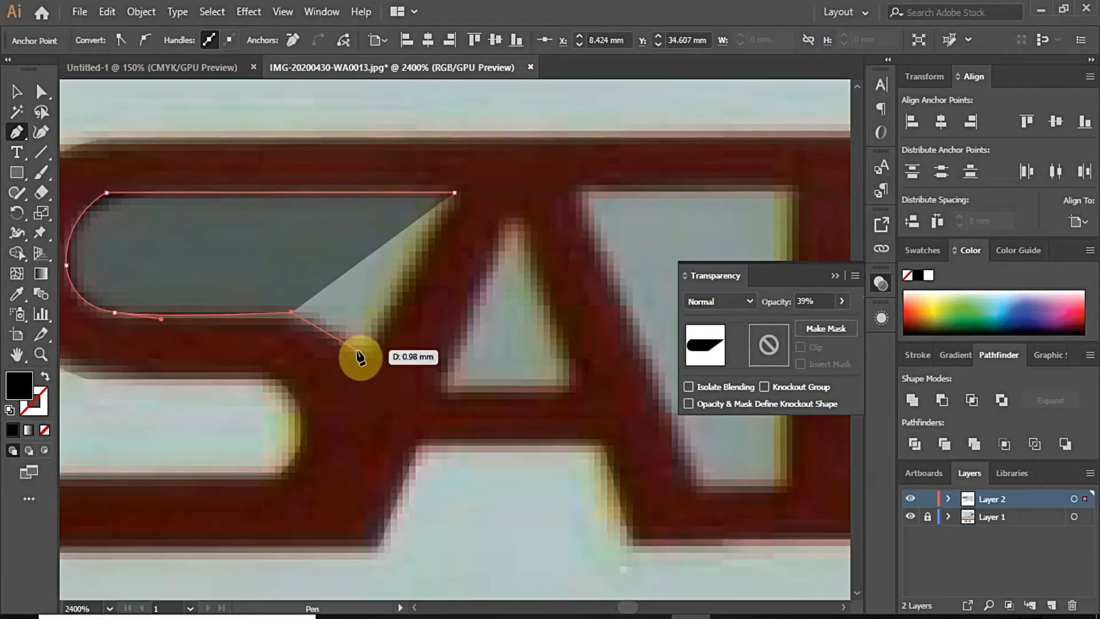
left_click_drag(356, 350, 369, 387)
left_click(357, 351)
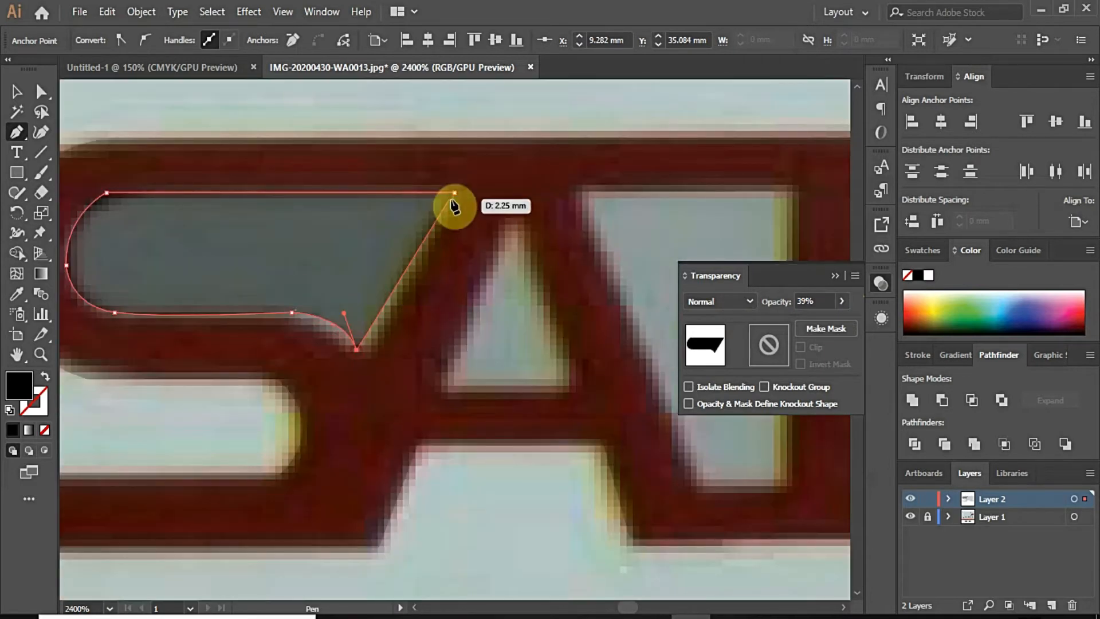
left_click(454, 195)
scroll(359, 232, "down", 3)
Step: Move the S gap shape's bottom-right anchor onto the letter edge
left_click(43, 96)
left_click(21, 91)
left_click(228, 123)
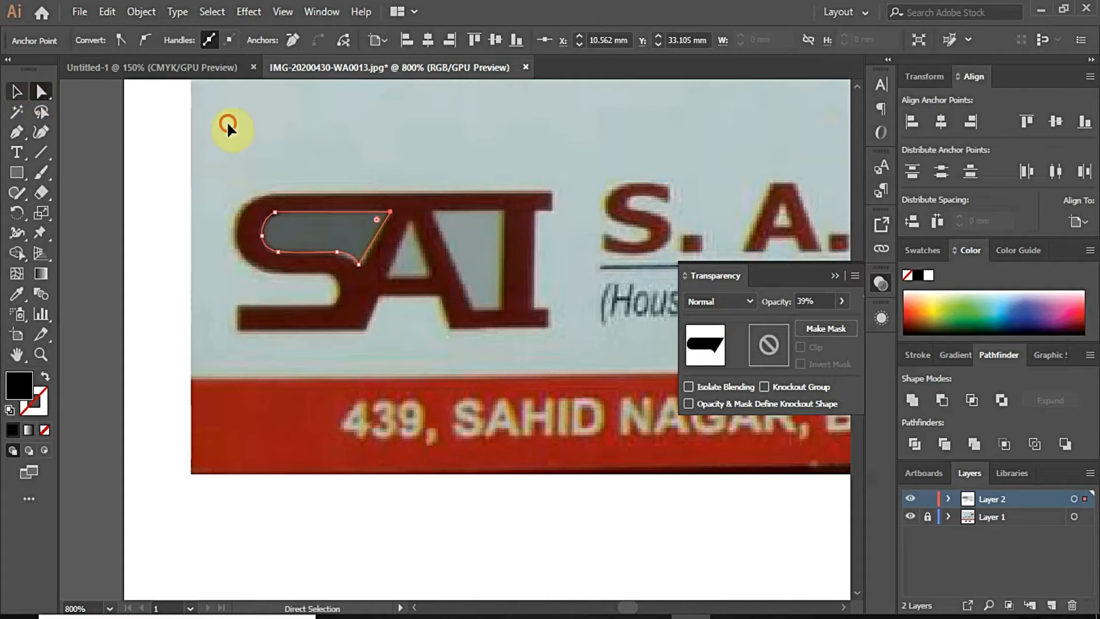
left_click(296, 284)
left_click(481, 163)
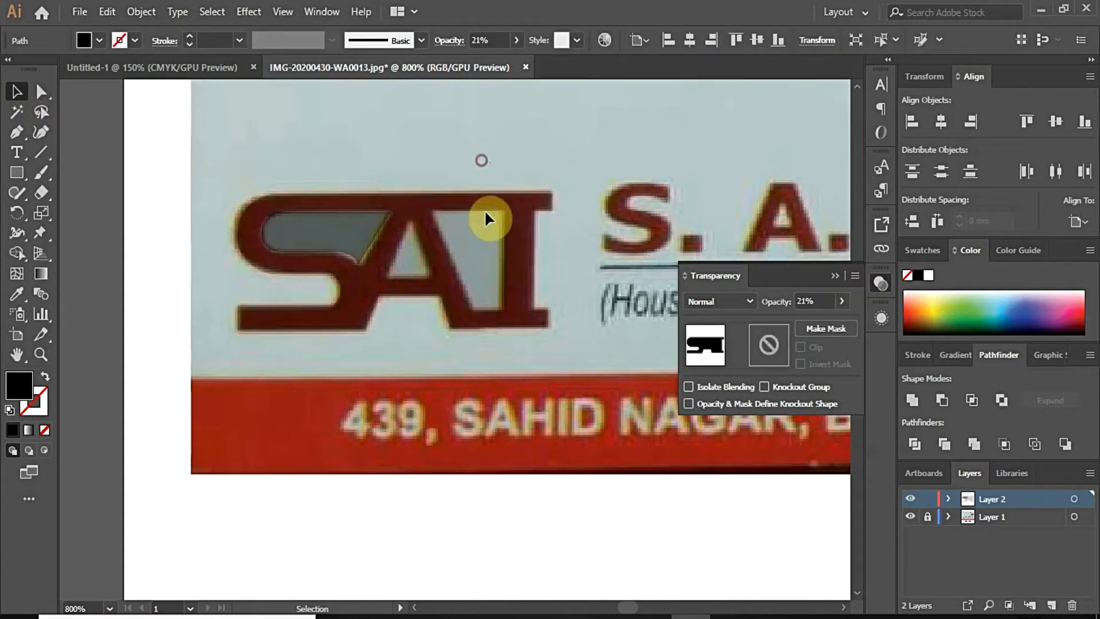
scroll(486, 218, "up", 1)
left_click(308, 267)
scroll(309, 266, "up", 1)
left_click(41, 91)
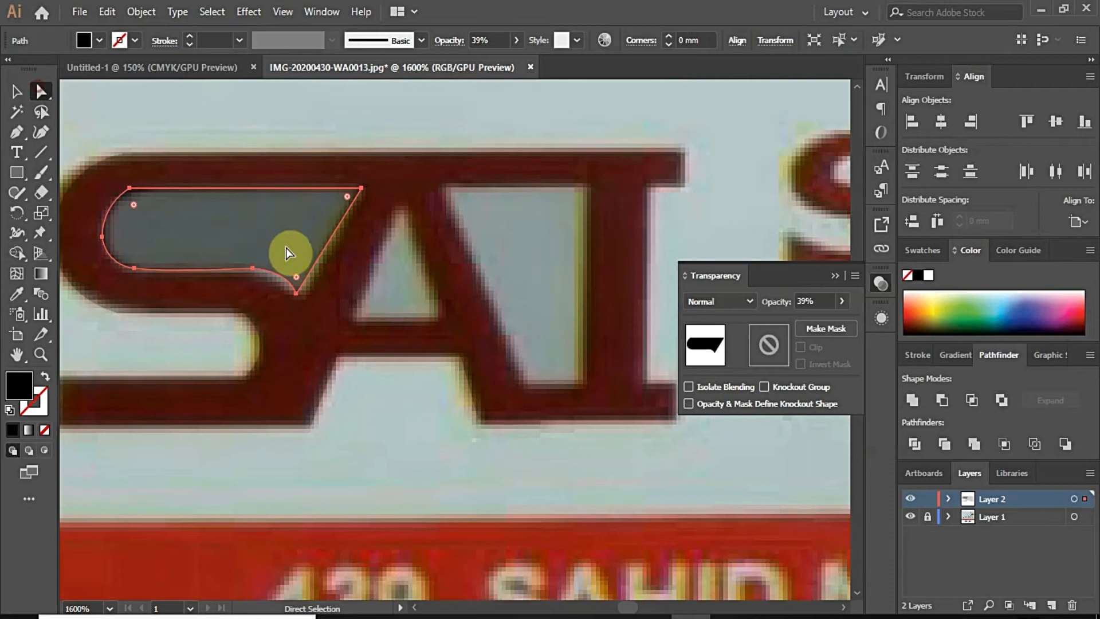
scroll(315, 308, "up", 1)
left_click_drag(276, 277, 292, 284)
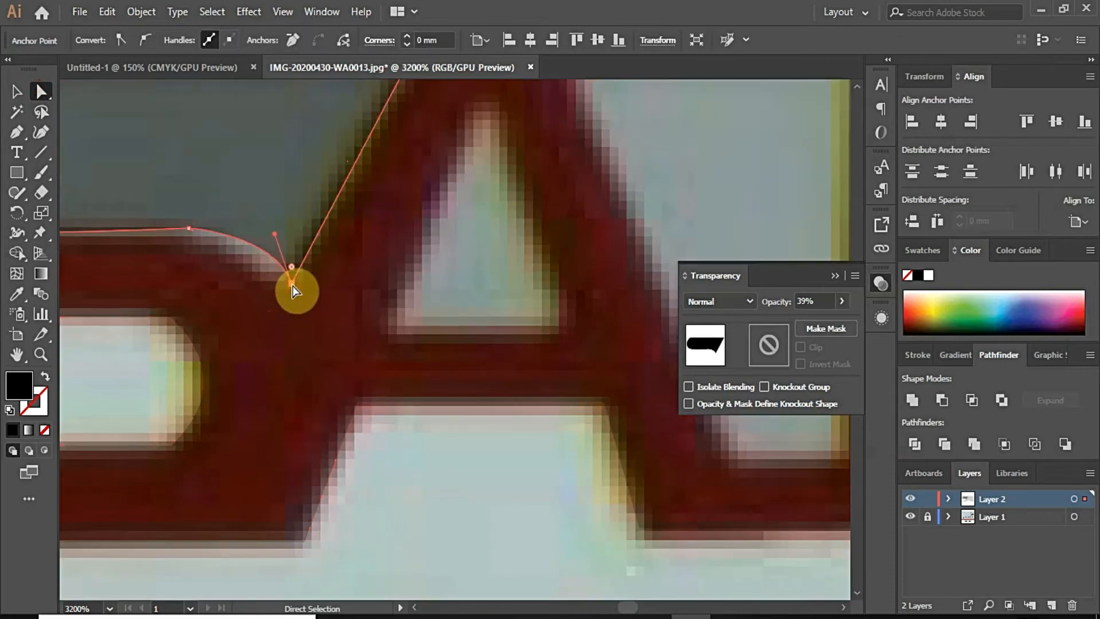
scroll(293, 290, "down", 2)
scroll(339, 317, "up", 1)
Step: Begin a triangle path in the A's counter with its apex and bottom-left corner
left_click(13, 137)
left_click(293, 273)
left_click(250, 380)
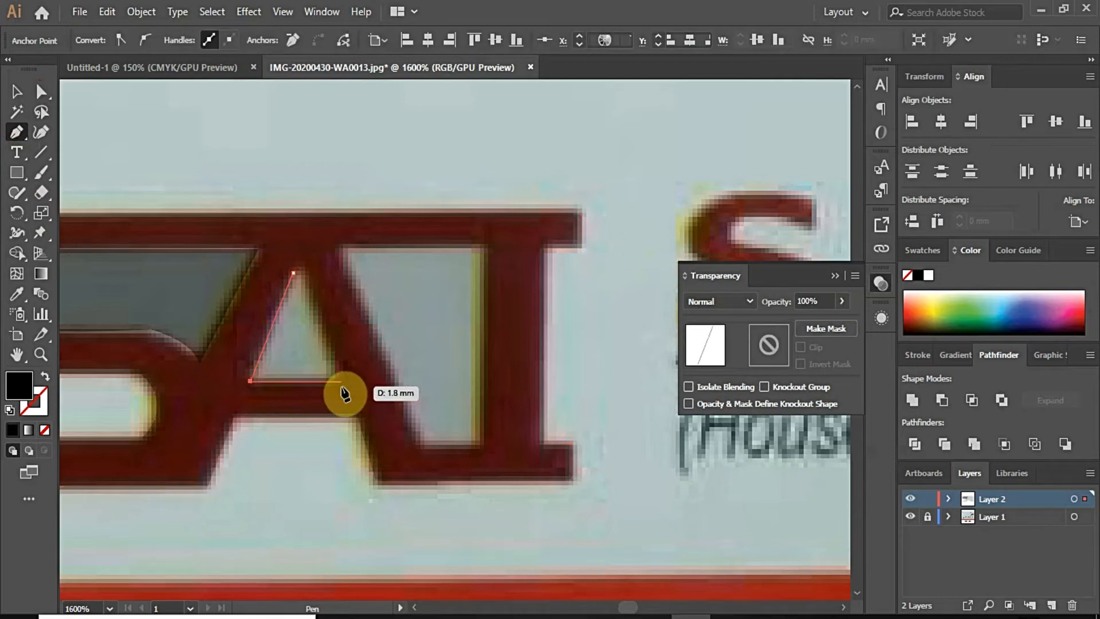
Step: Complete the closed triangle filling the A's inner gap
left_click(342, 381)
left_click(294, 273)
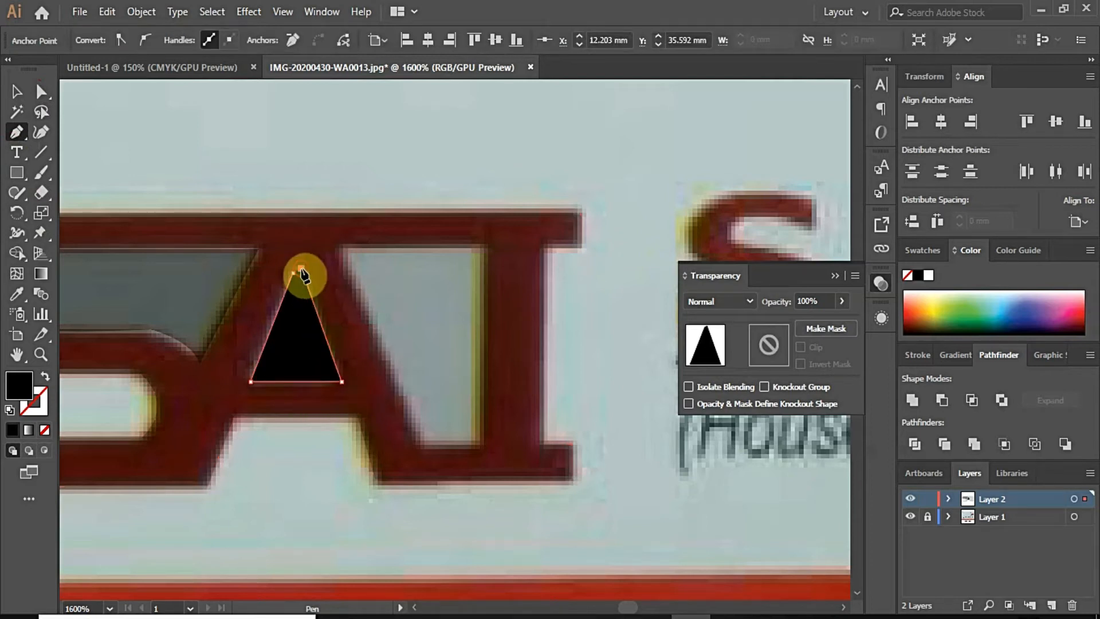
scroll(304, 275, "up", 3)
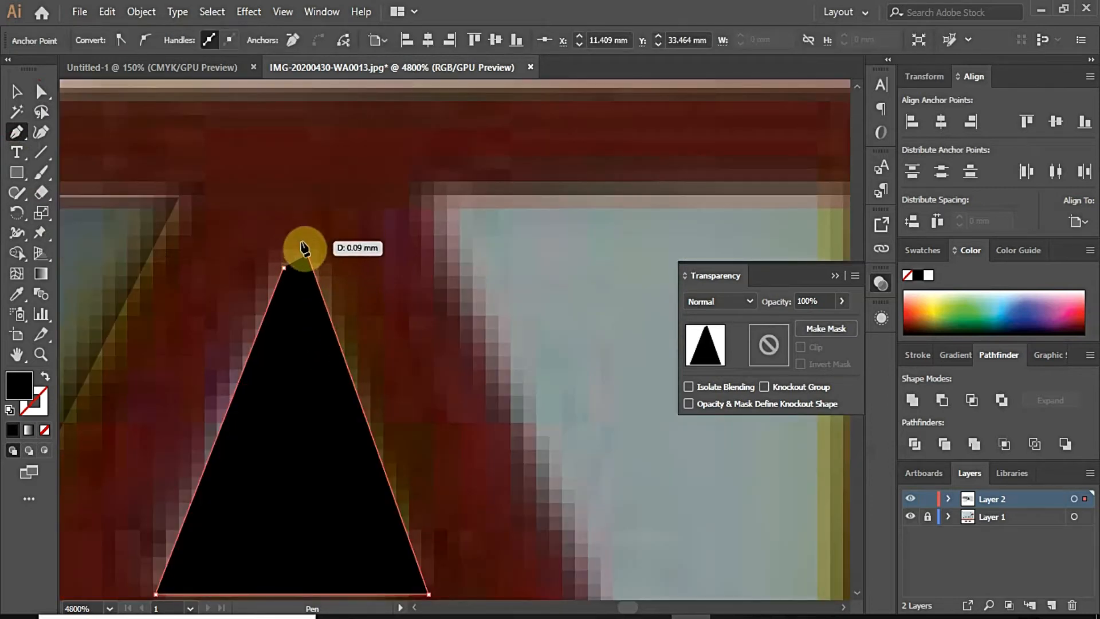
key("ctrl+z")
left_click(292, 249)
left_click(283, 268)
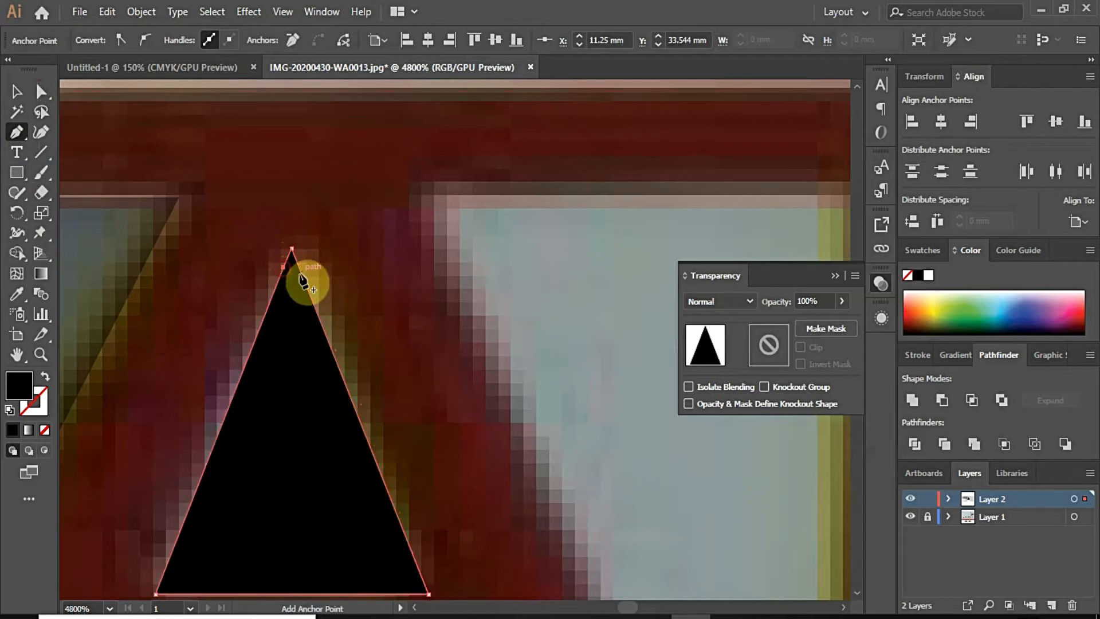
scroll(304, 281, "down", 6)
scroll(287, 256, "up", 2)
Step: Draw a four-sided shape filling the gap between A and I and color it light blue
left_click(279, 244)
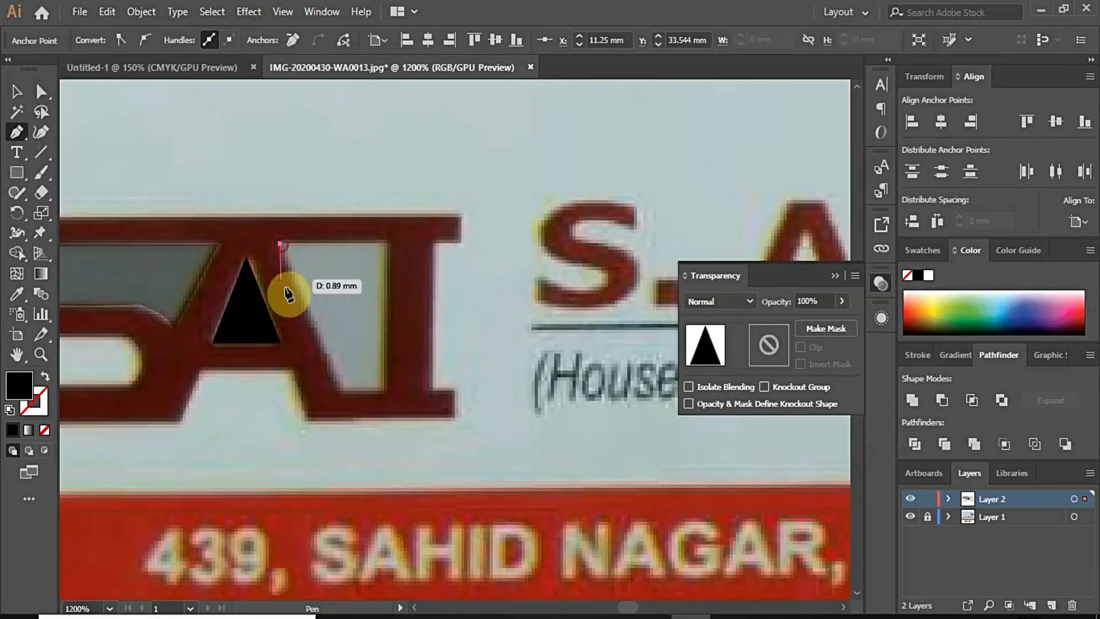
left_click(339, 391)
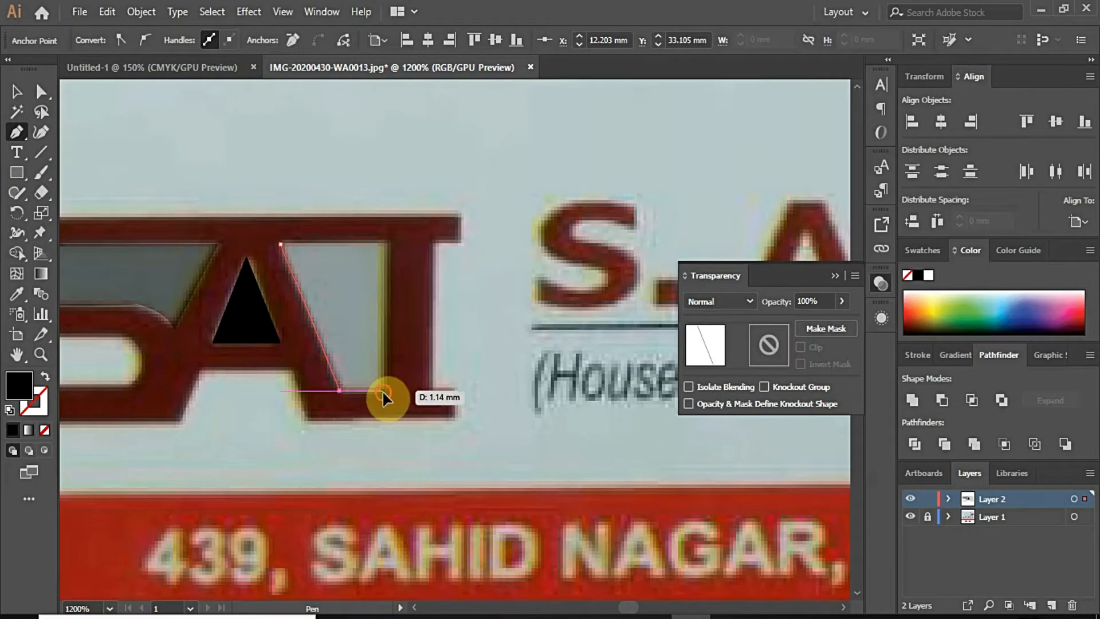
left_click(383, 390)
left_click(385, 244)
left_click(280, 244)
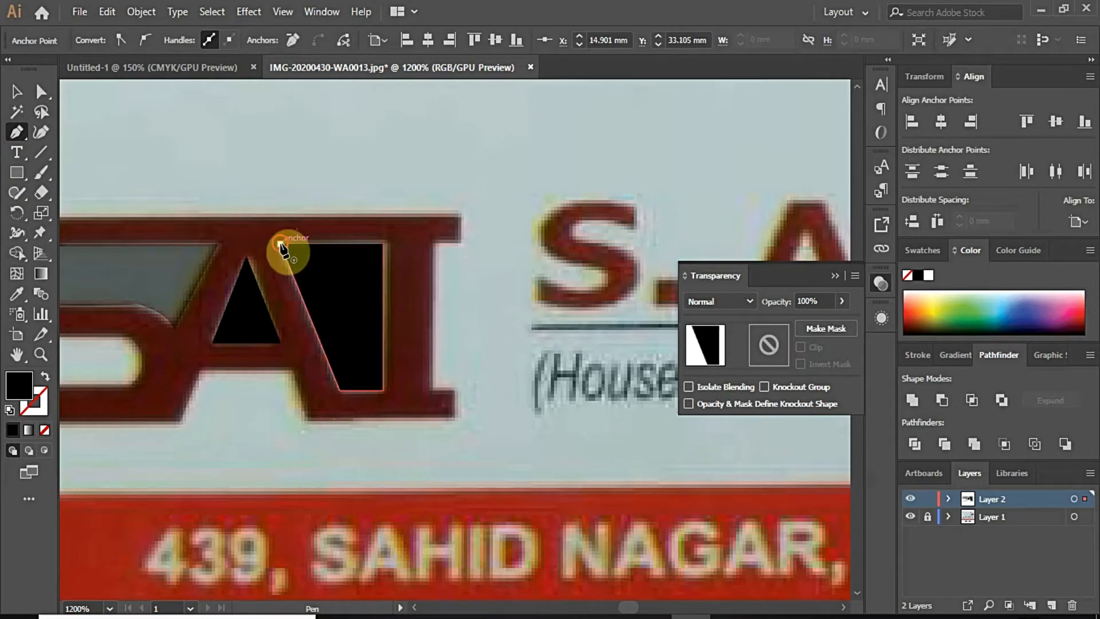
scroll(364, 276, "down", 4)
left_click(999, 302)
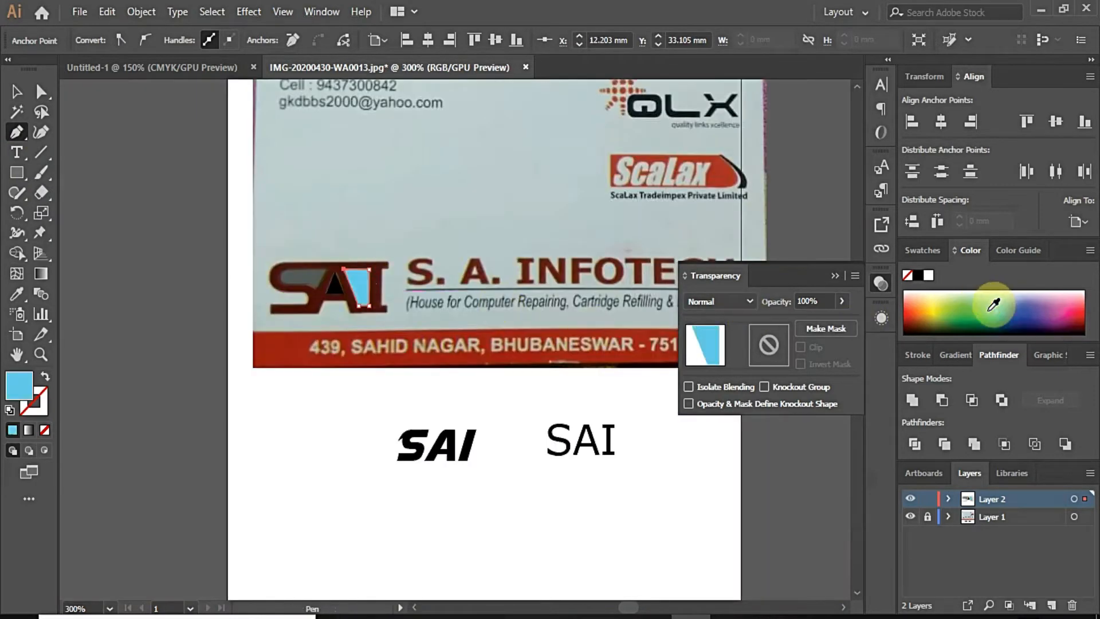
Step: Fill the A's triangle light green and the S gap shape solid blue at 100% opacity
left_click(337, 287)
left_click(974, 292)
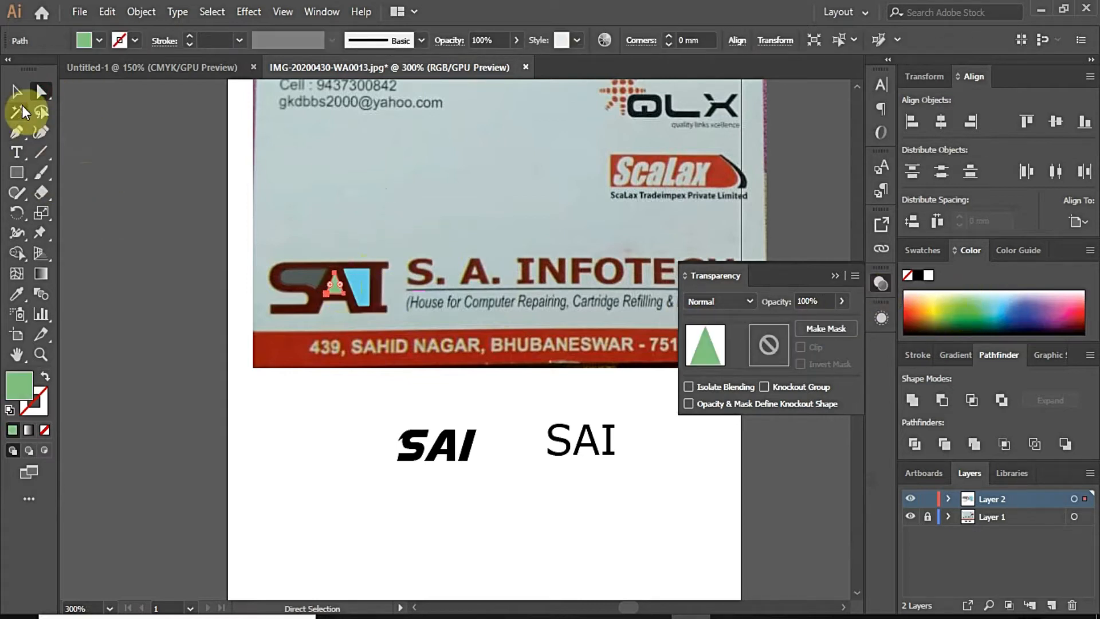
left_click(16, 91)
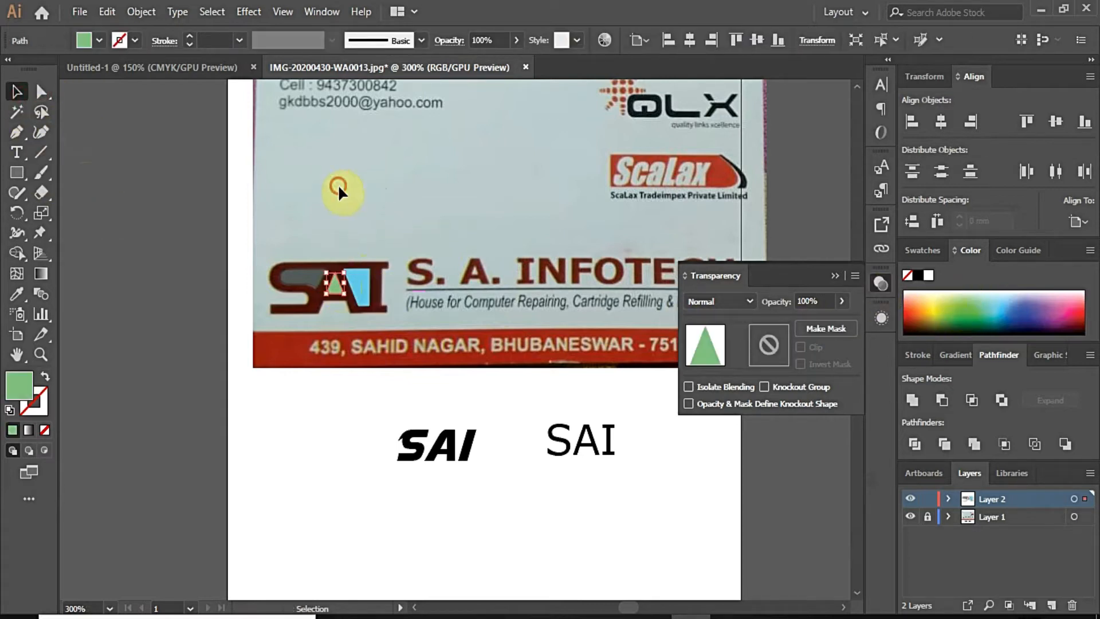
left_click(300, 283)
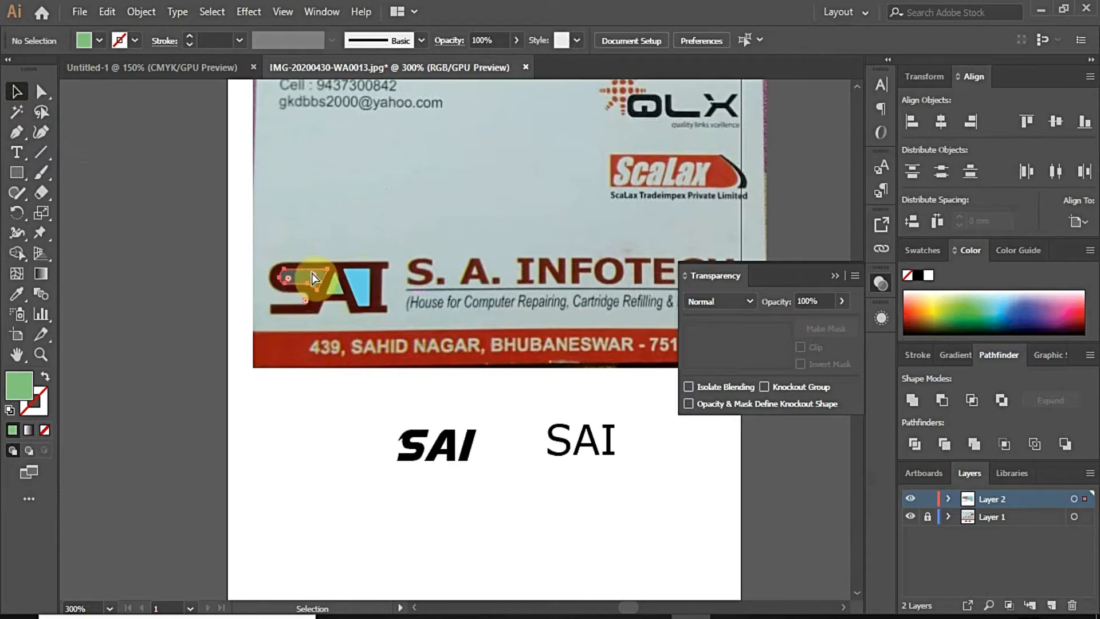
left_click(311, 278)
left_click(1029, 313)
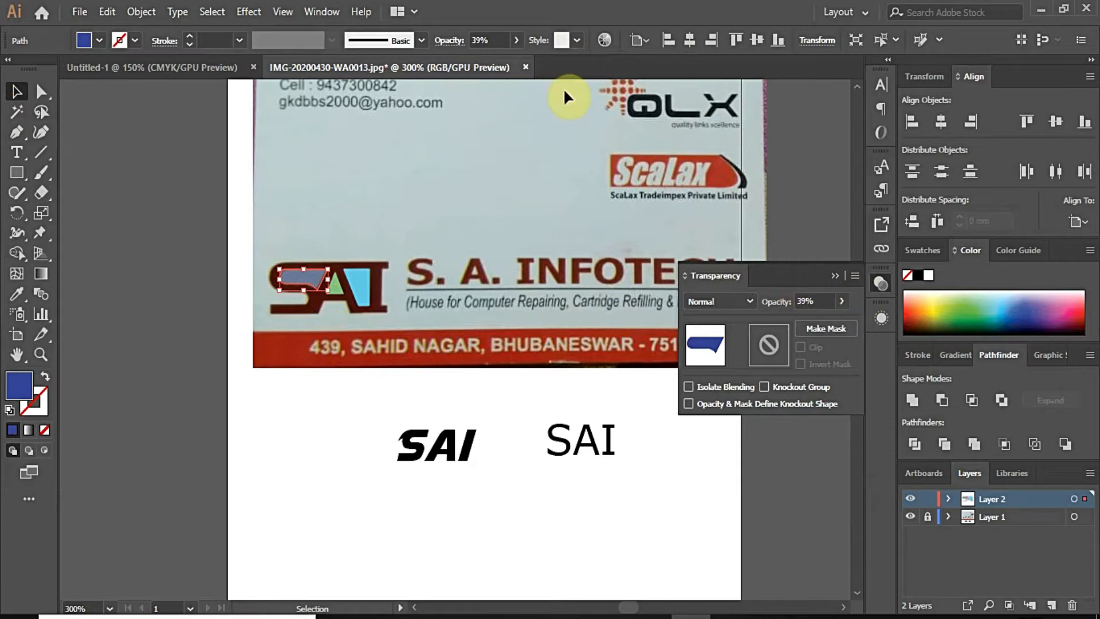
left_click_drag(475, 59, 517, 64)
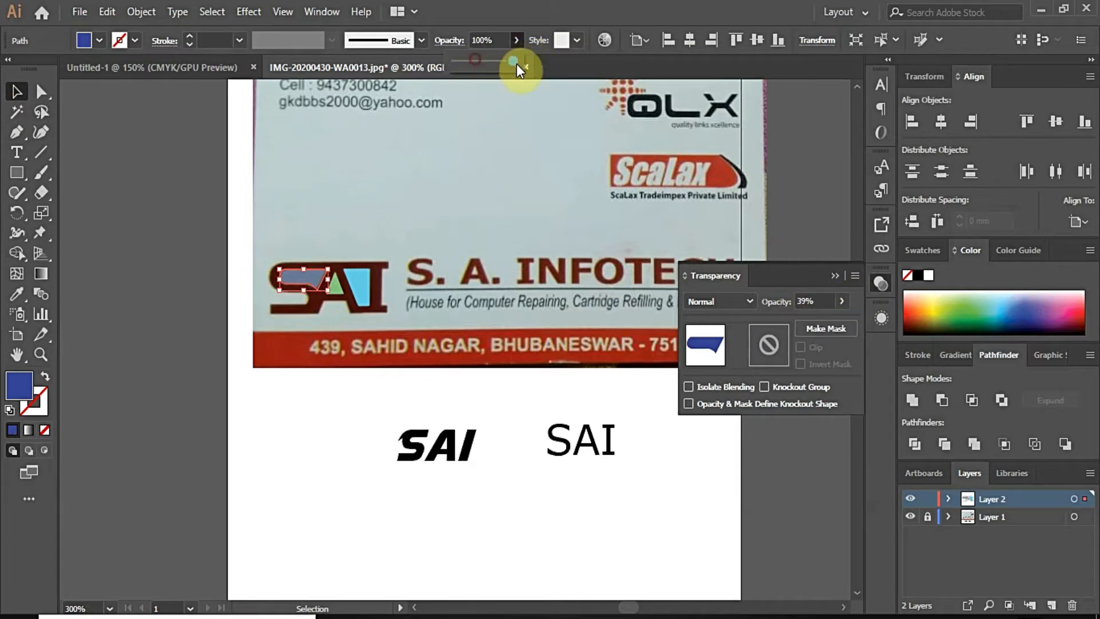
Step: Raise the SAI outline path to 100% opacity
left_click(387, 267)
left_click(516, 41)
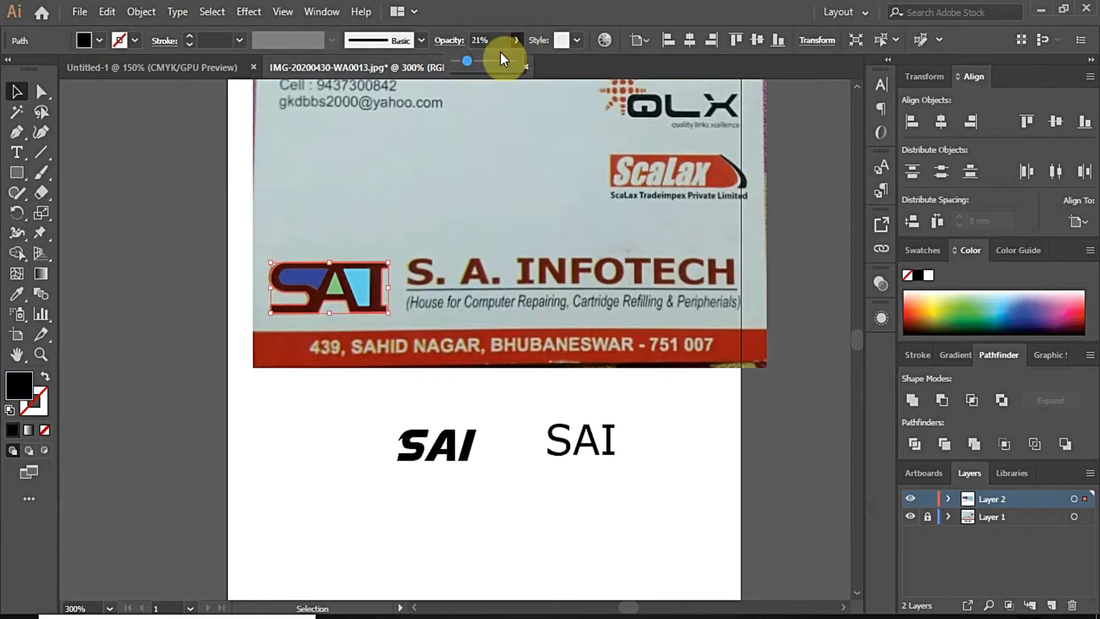
left_click_drag(469, 61, 525, 67)
left_click(398, 209)
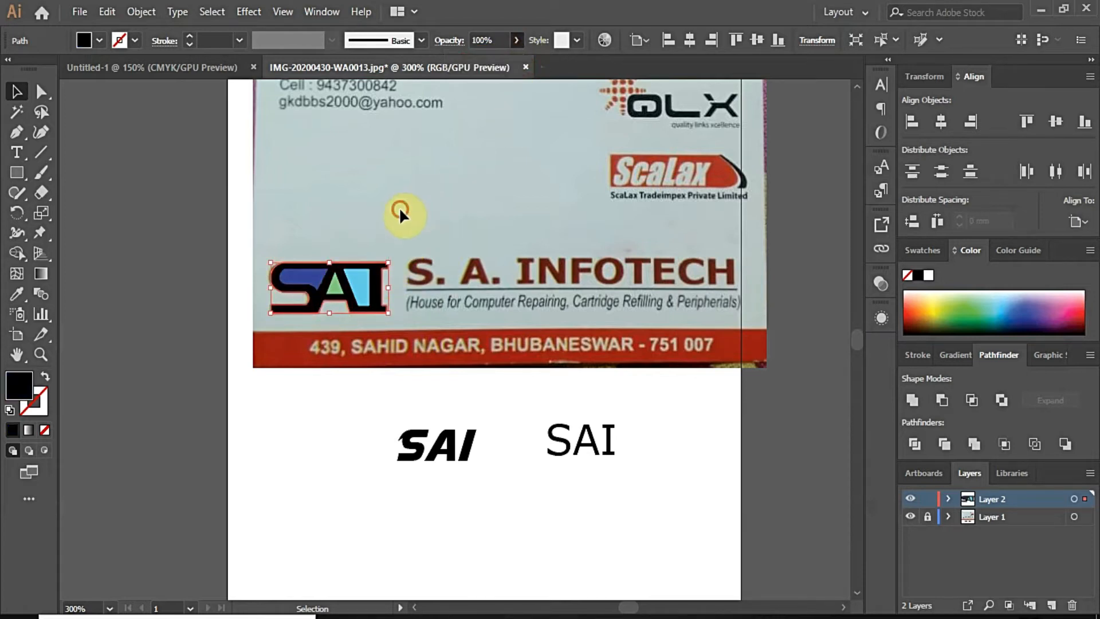
Step: Duplicate the traced SAI logo straight down below the original
scroll(316, 296, "up", 3)
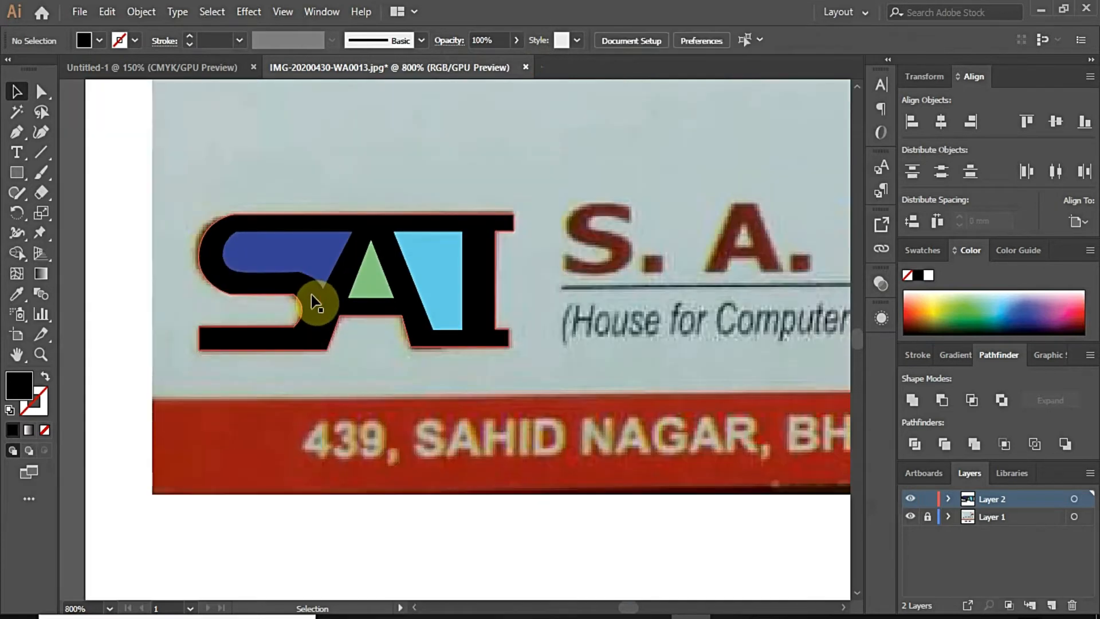
left_click(314, 299)
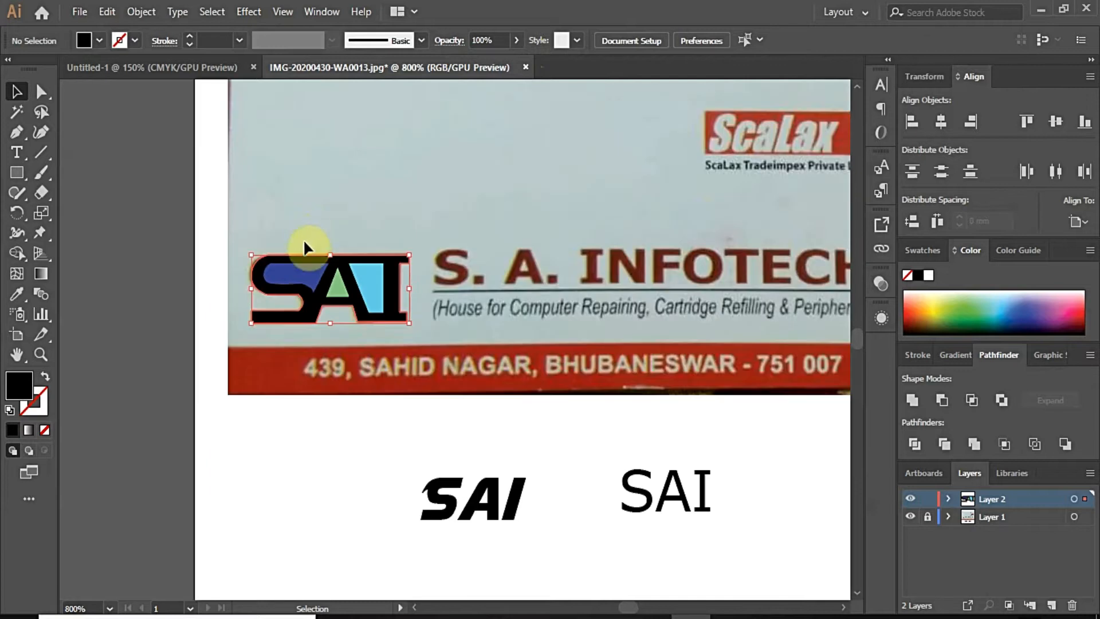
scroll(306, 297, "down", 2)
left_click(299, 301)
left_click_drag(299, 301, 304, 460)
left_click_drag(301, 457, 301, 457)
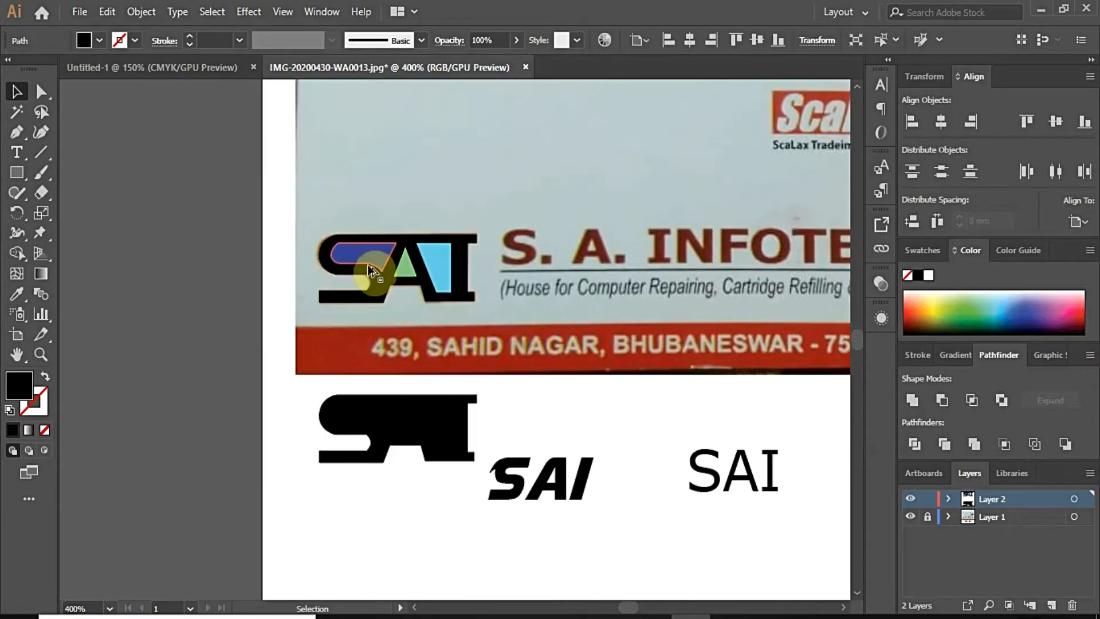
Step: Minus Front the blue, green and light blue shapes from the logo, then move it below the photo
left_click(366, 261)
left_click(363, 297, "shift")
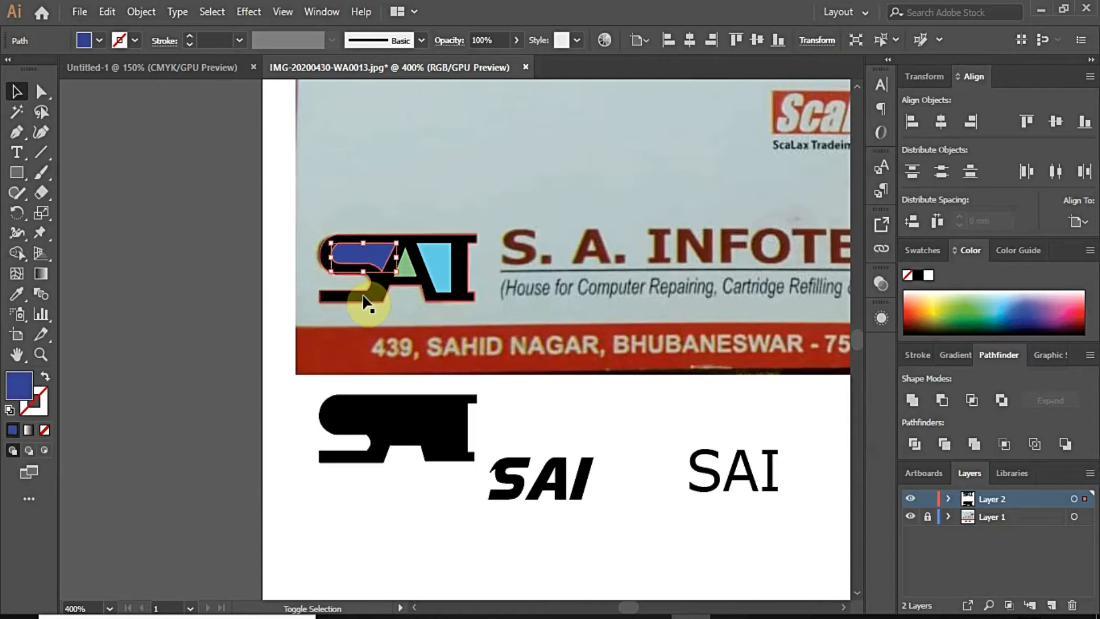
left_click(942, 401)
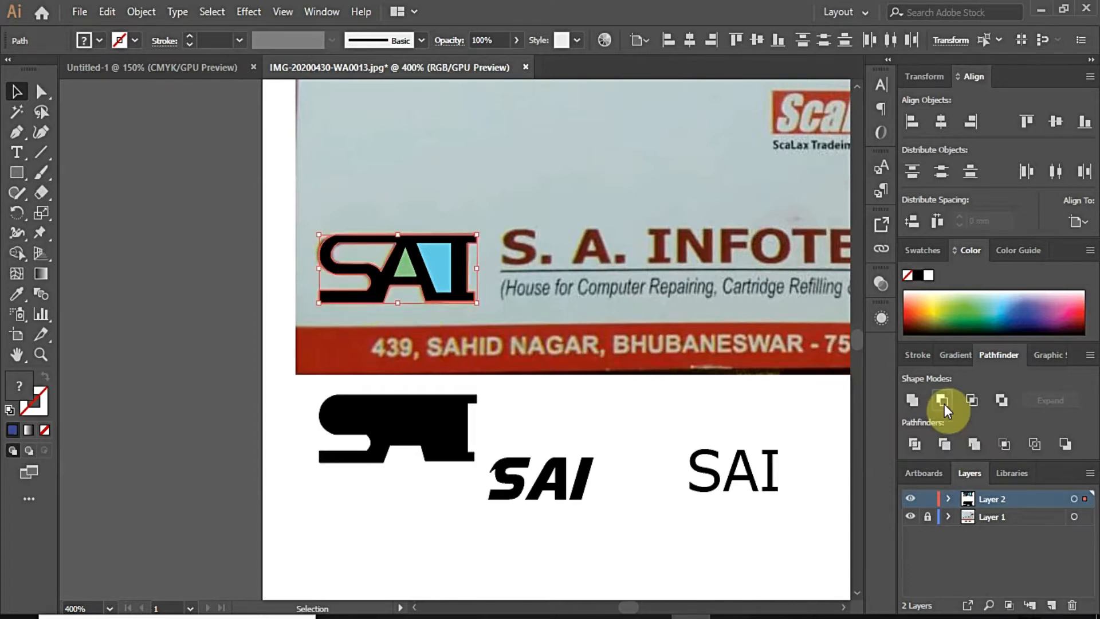
left_click(416, 385)
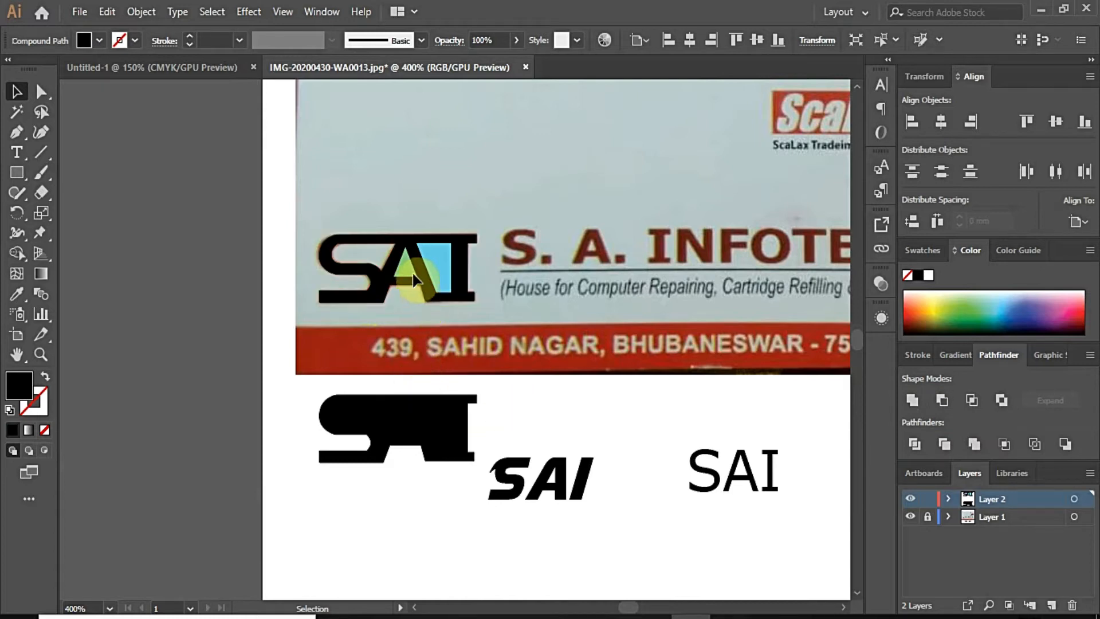
left_click_drag(410, 278, 379, 298)
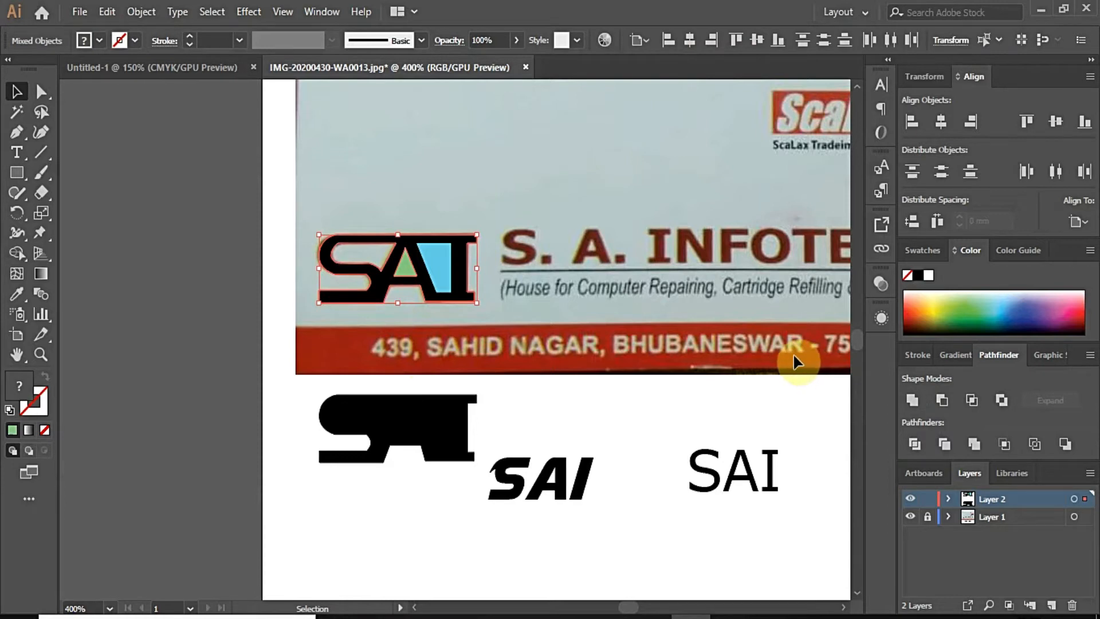
left_click(941, 400)
left_click(441, 279)
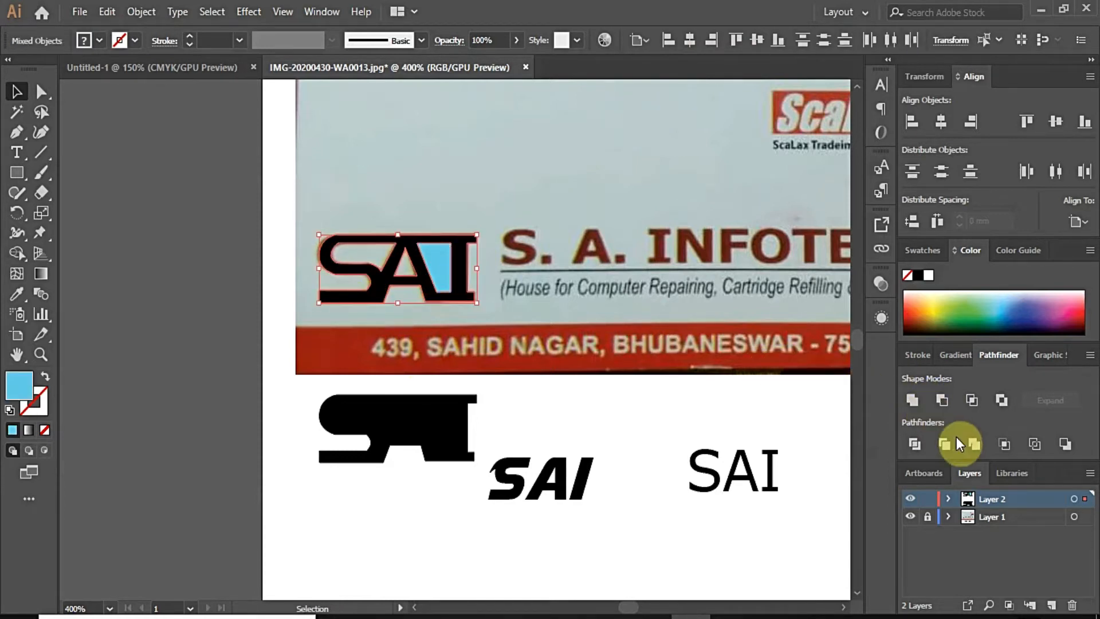
left_click(395, 520)
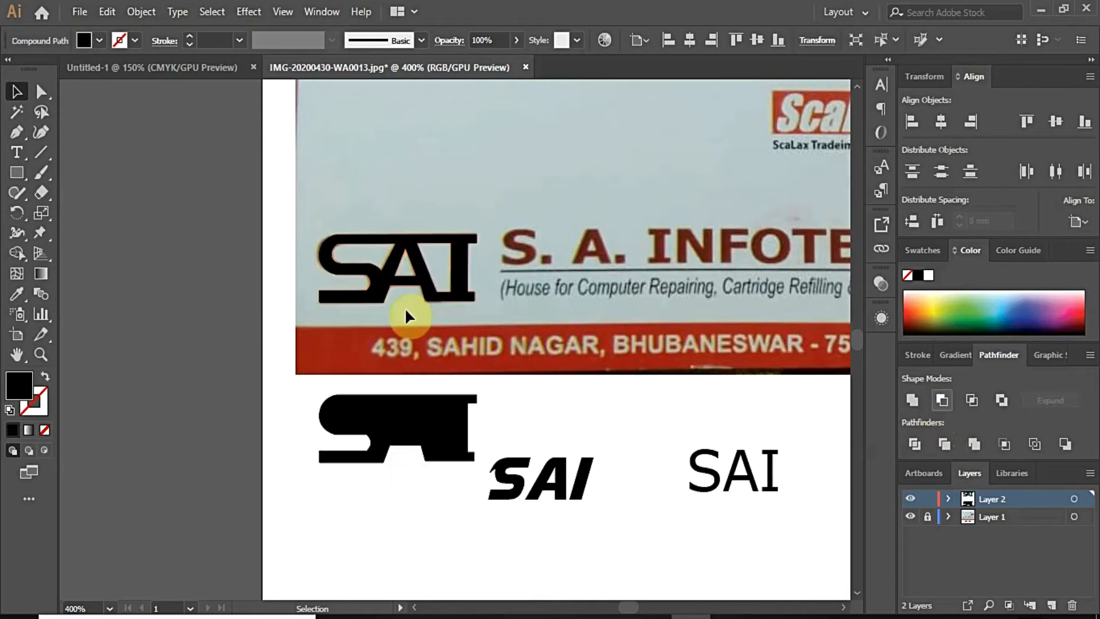
left_click_drag(418, 274, 395, 536)
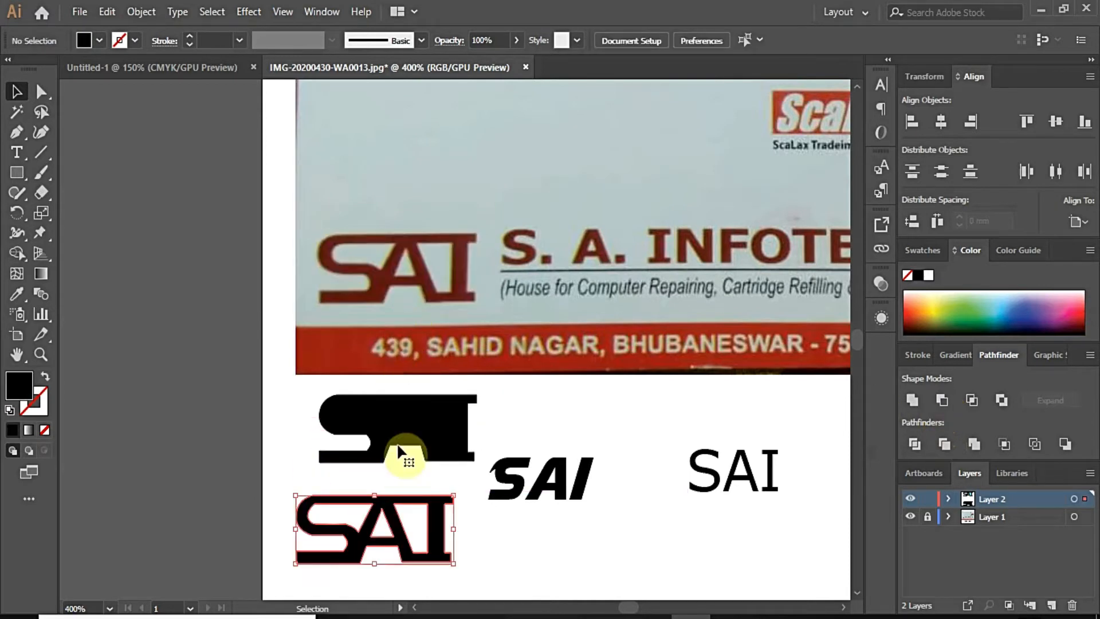
Step: Delete the leftover black bar shape
left_click(400, 444)
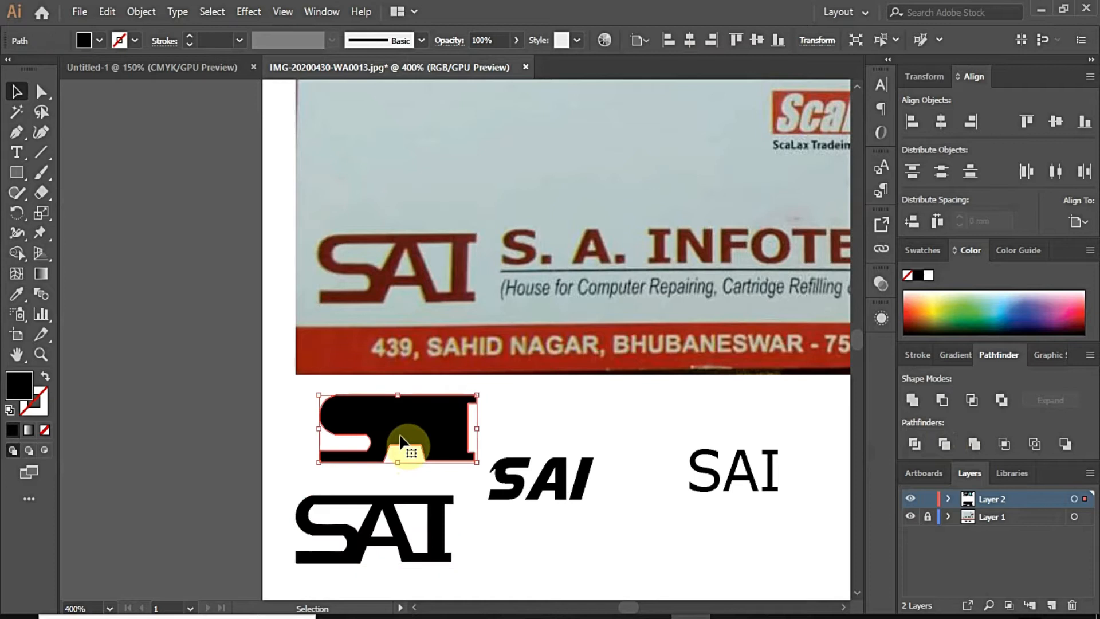
key("Delete")
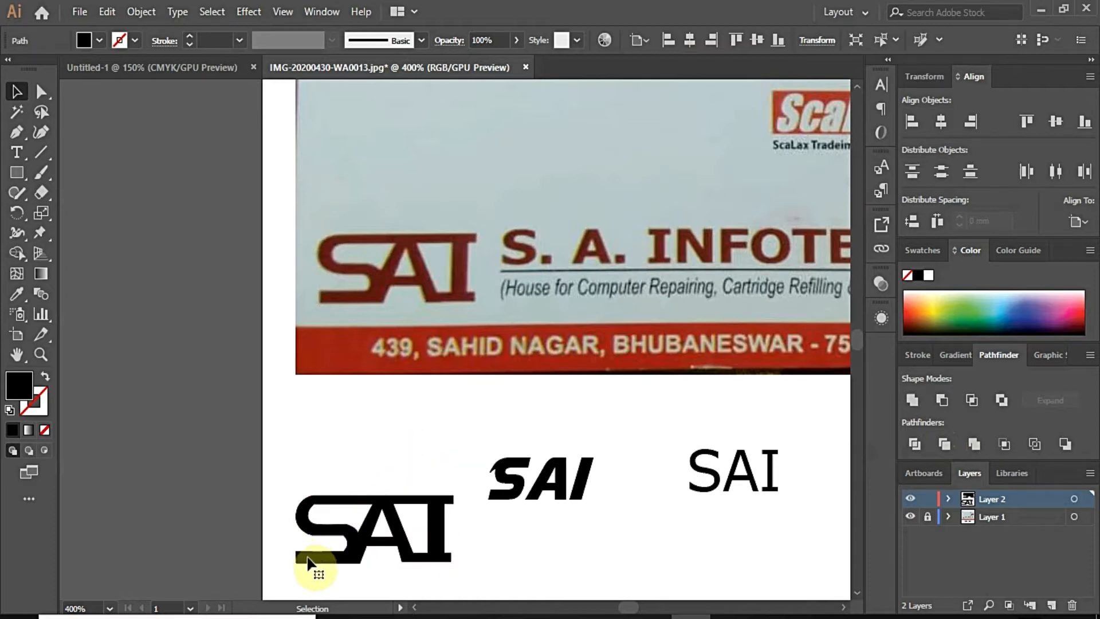
scroll(312, 564, "up", 2)
scroll(325, 549, "up", 2)
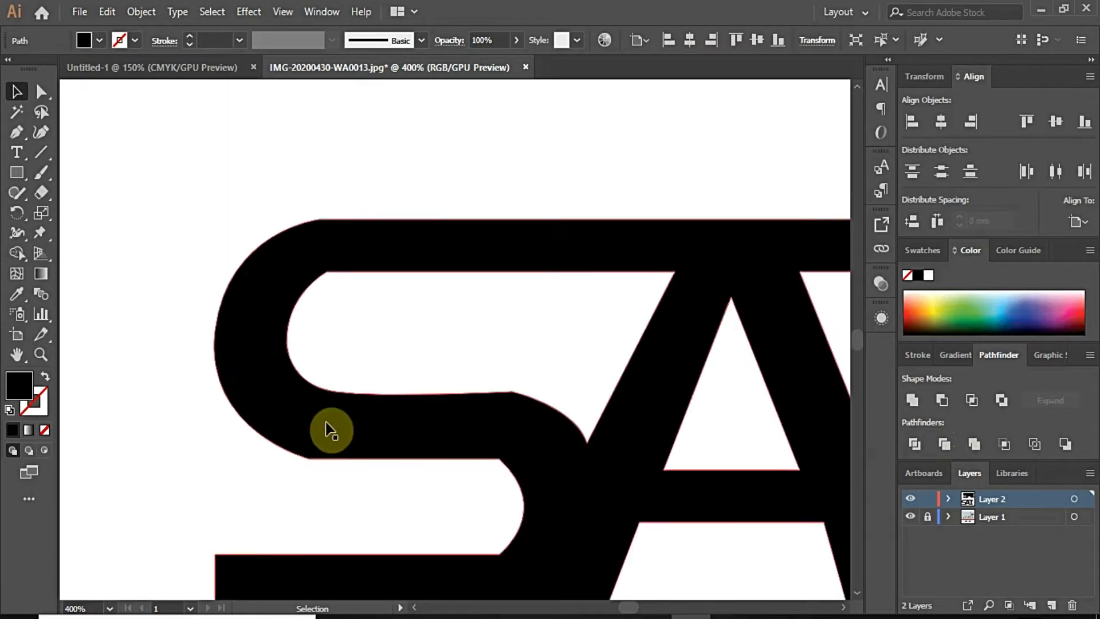
Step: Convert the S's inner top corner anchor to smooth and level its handle to flatten the curve
left_click(337, 393)
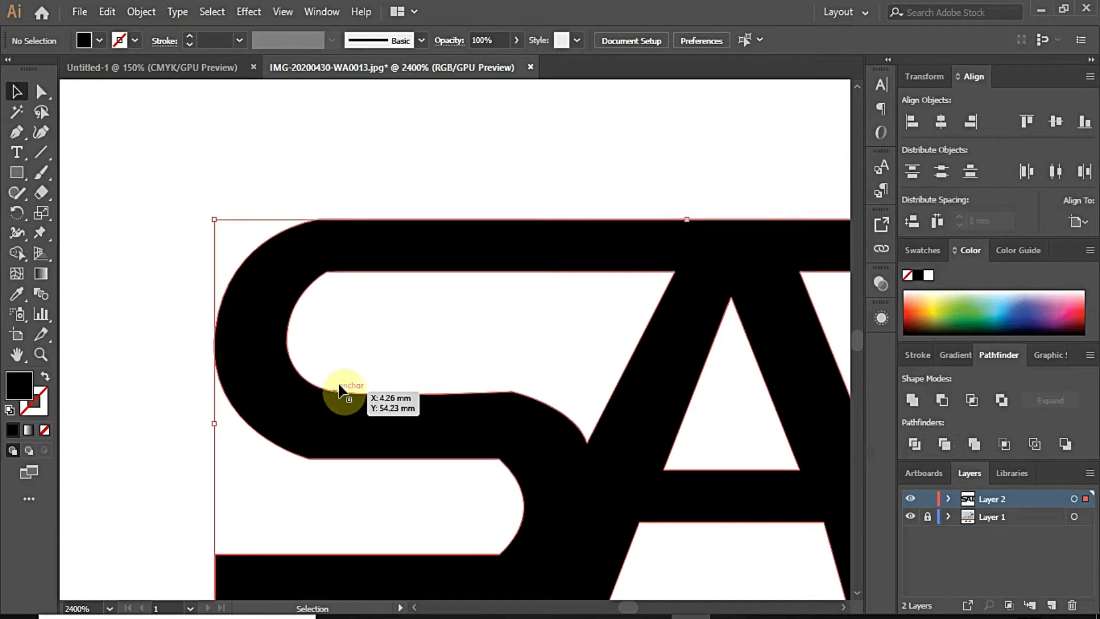
left_click(41, 92)
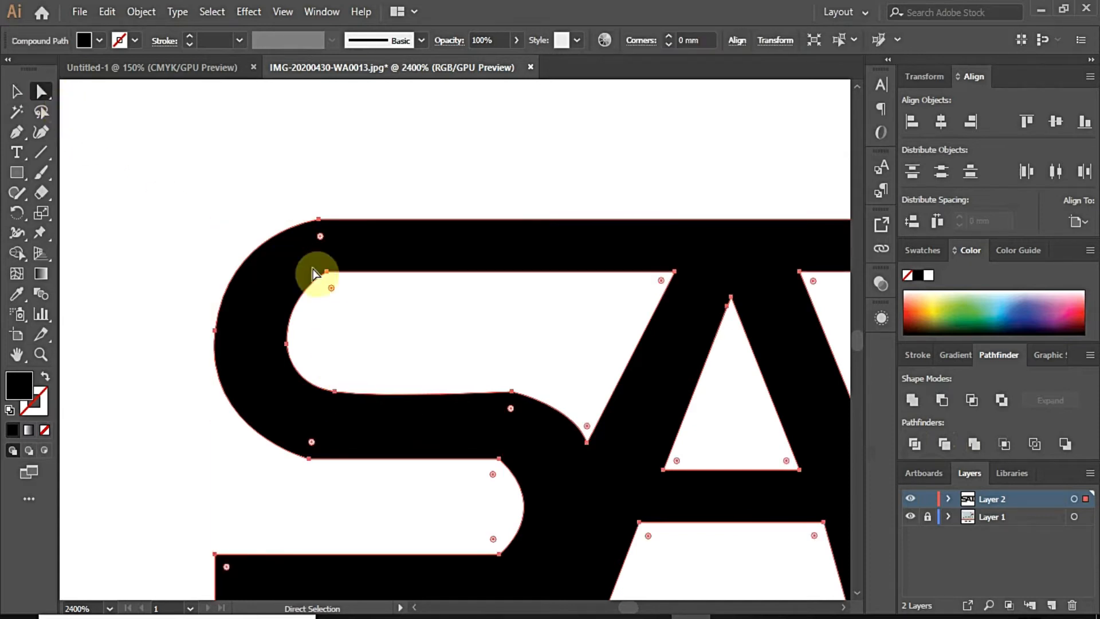
left_click(329, 269)
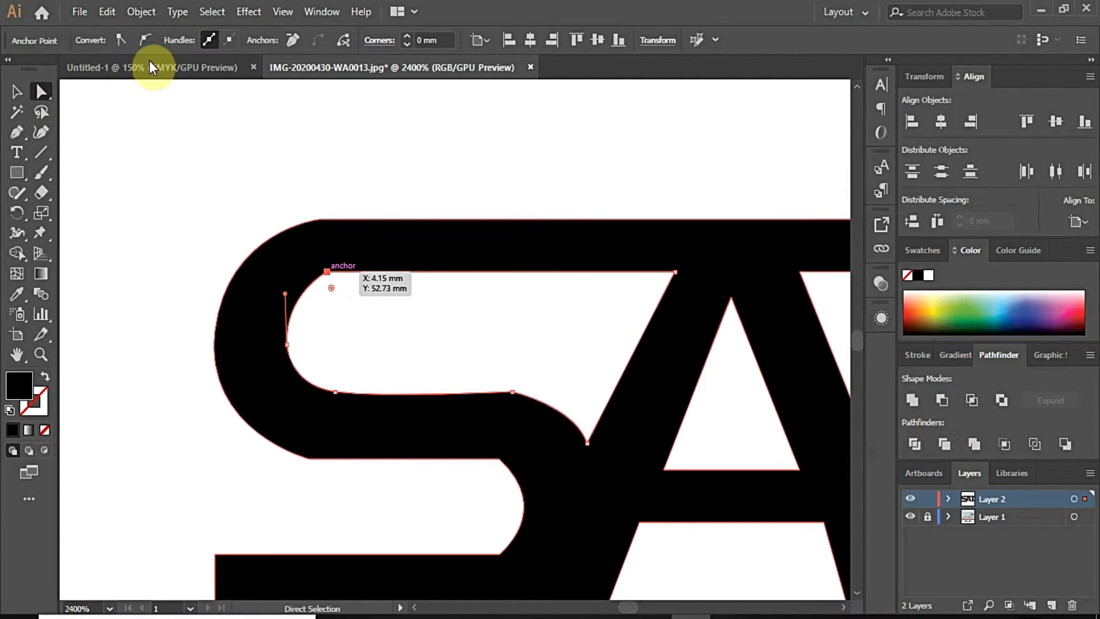
left_click(145, 40)
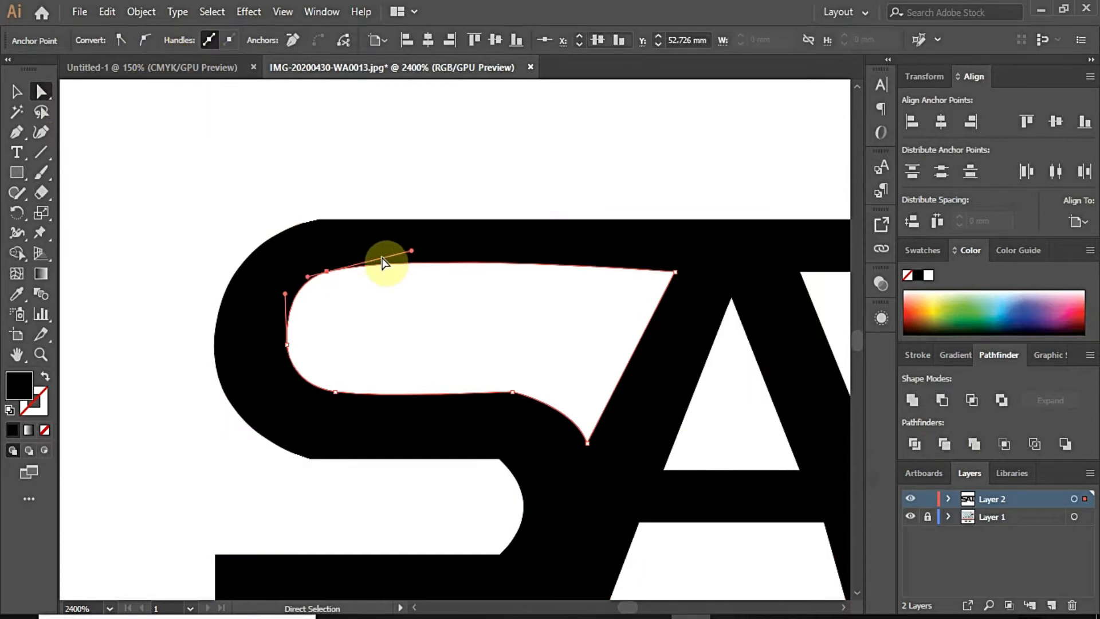
left_click_drag(412, 252, 412, 268)
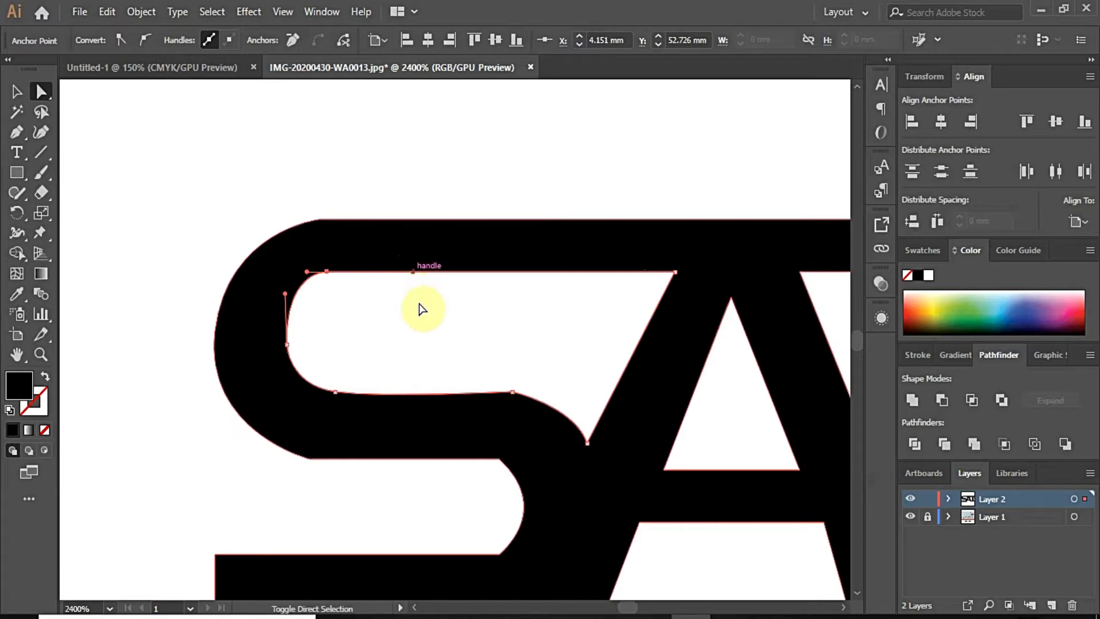
left_click(361, 297)
left_click(329, 274)
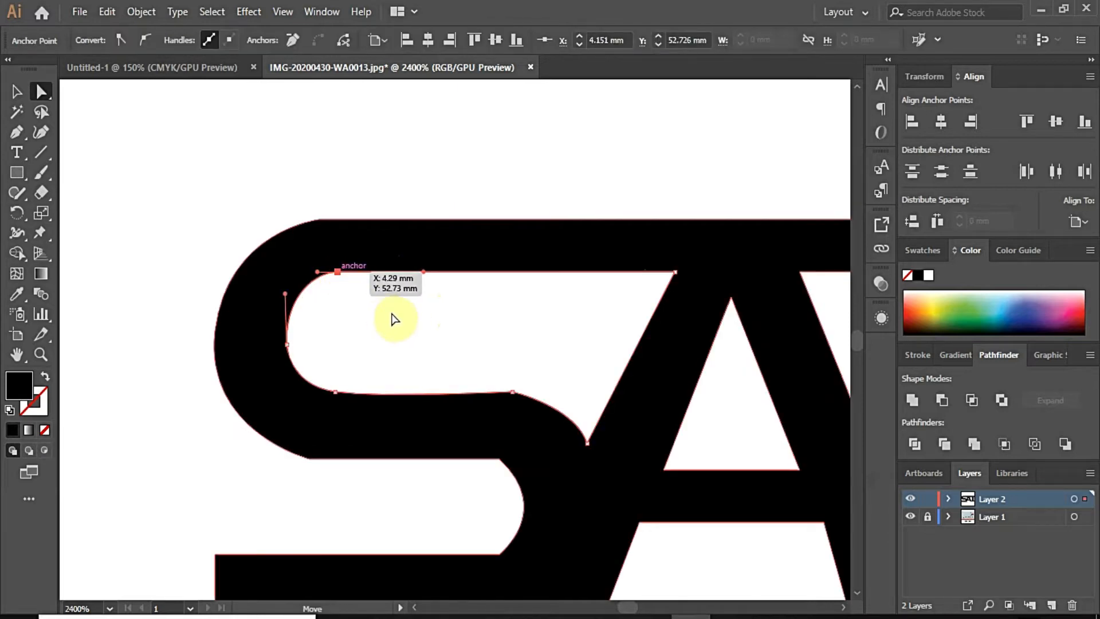
left_click(342, 367)
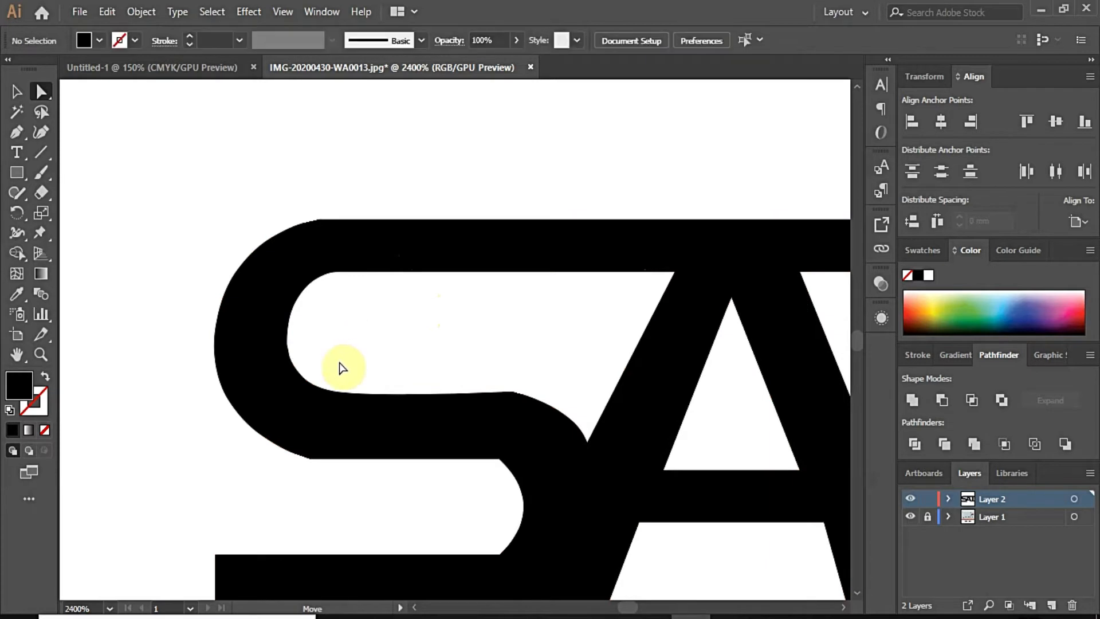
Step: Smooth the anchor beside the S–A notch and reshape the curve running into it
left_click(512, 393)
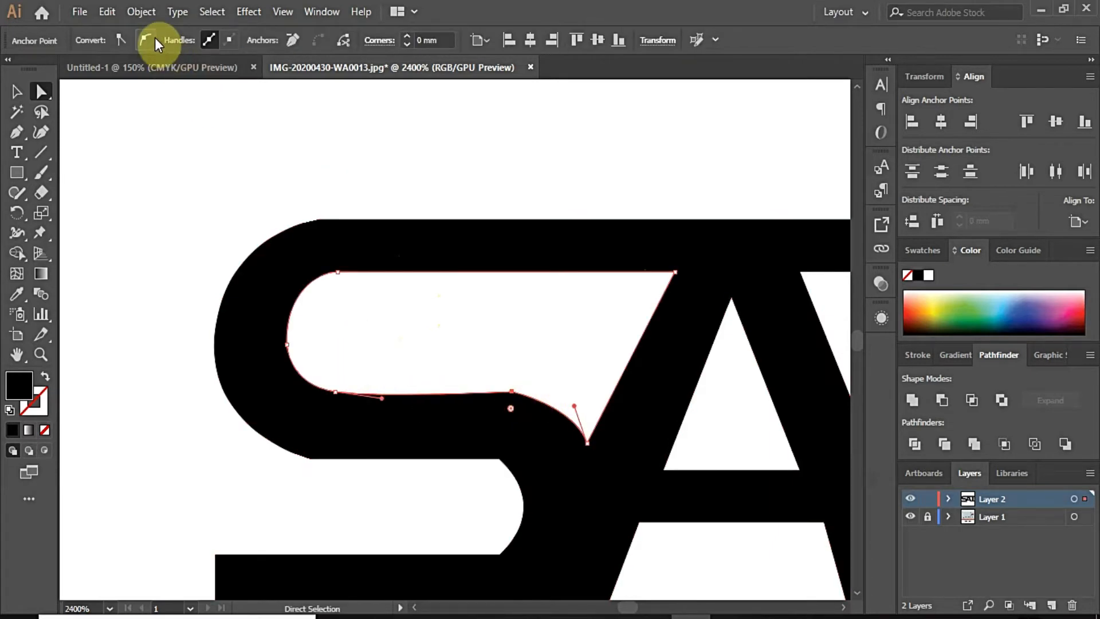
left_click(153, 38)
left_click(526, 405)
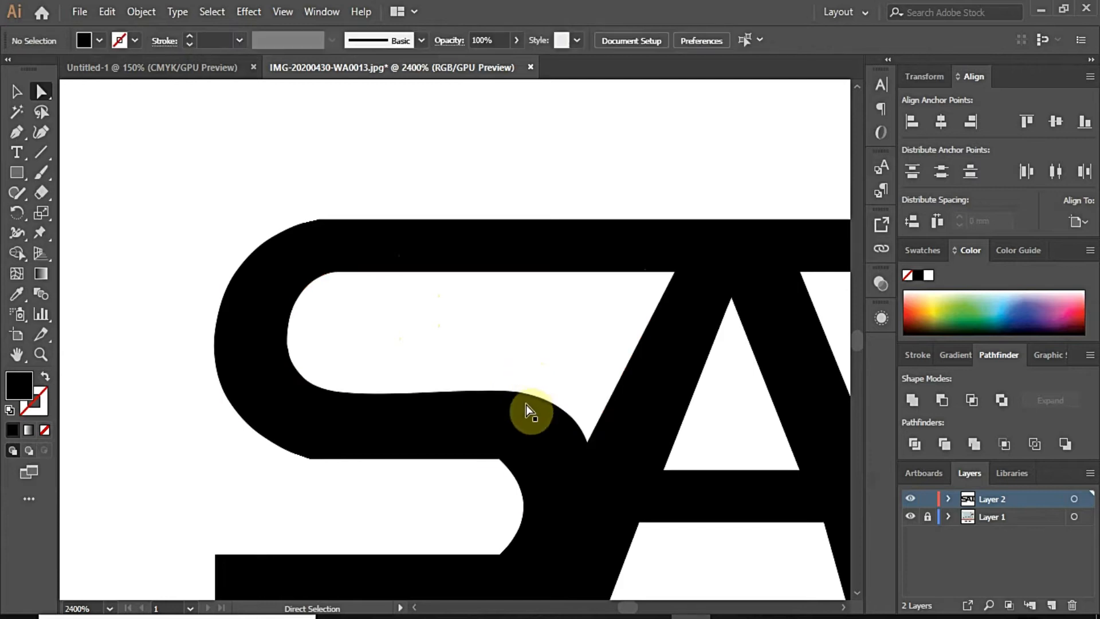
left_click(521, 400)
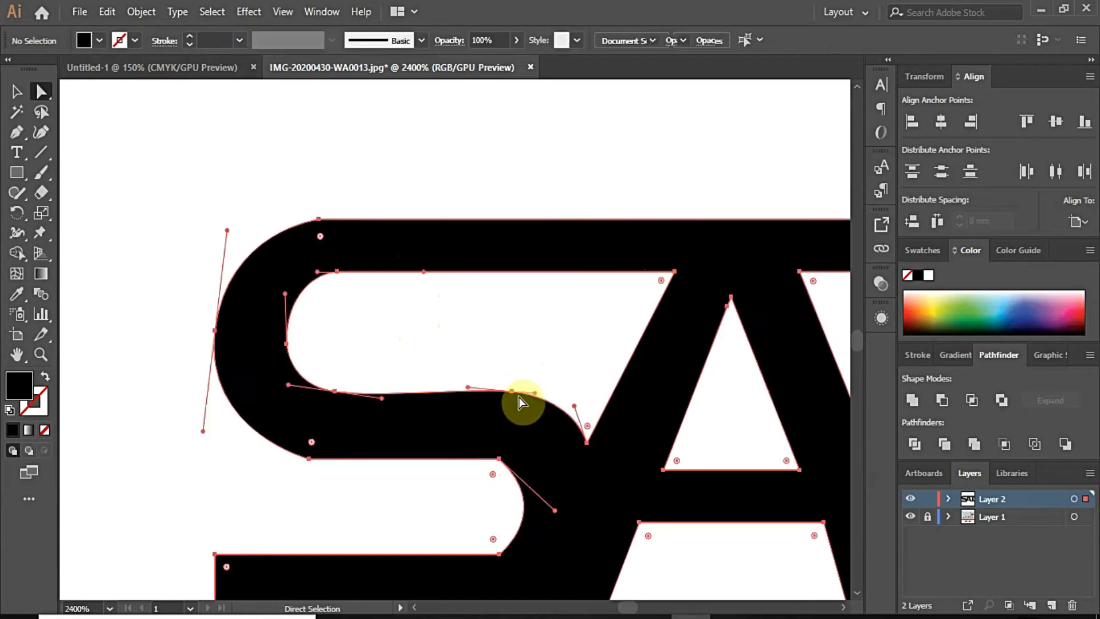
left_click(466, 388)
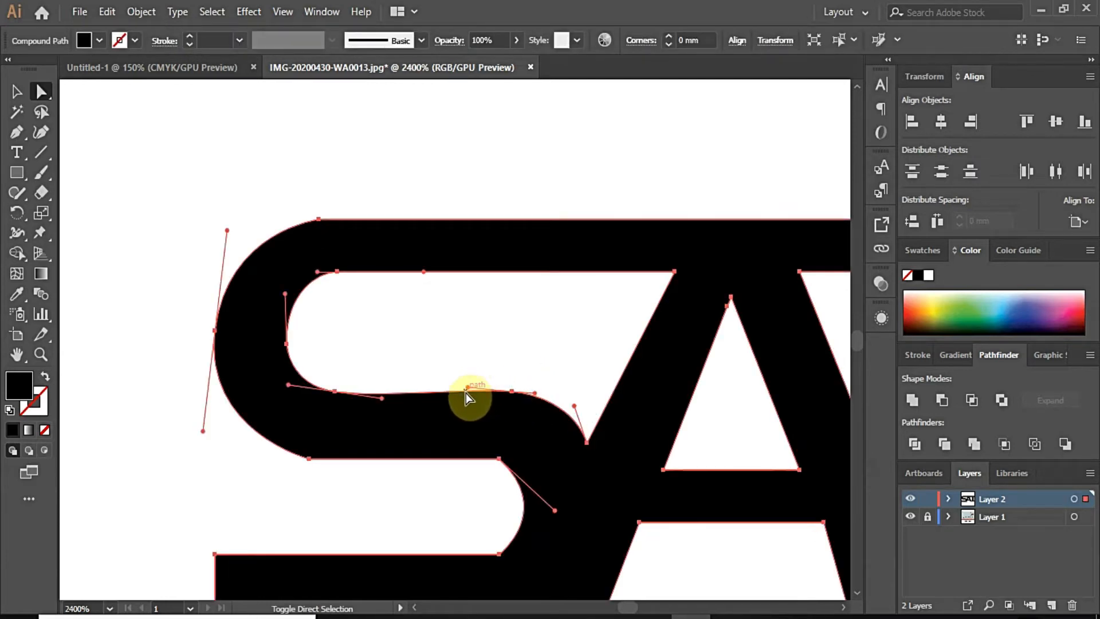
left_click(467, 393)
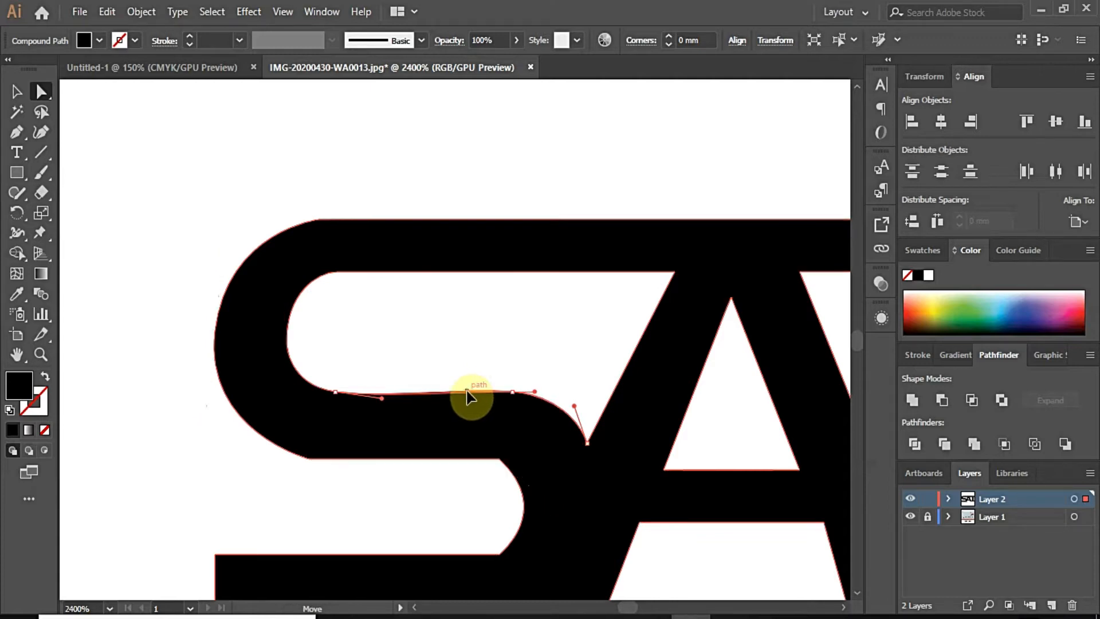
left_click_drag(468, 390, 467, 391)
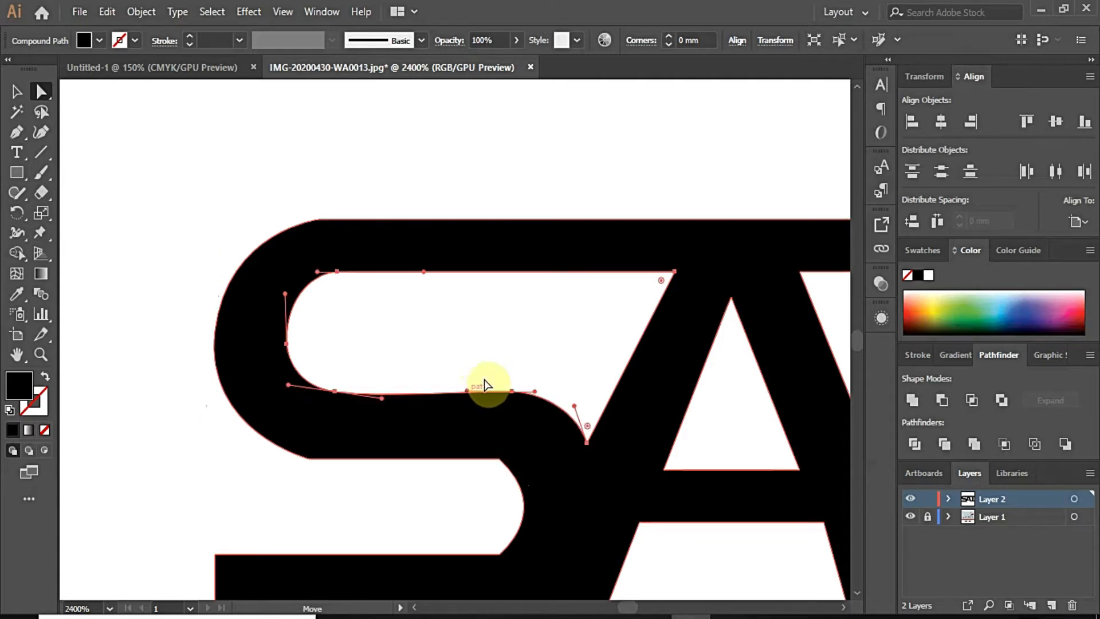
left_click(509, 354)
left_click(576, 426)
scroll(569, 415, "up", 3)
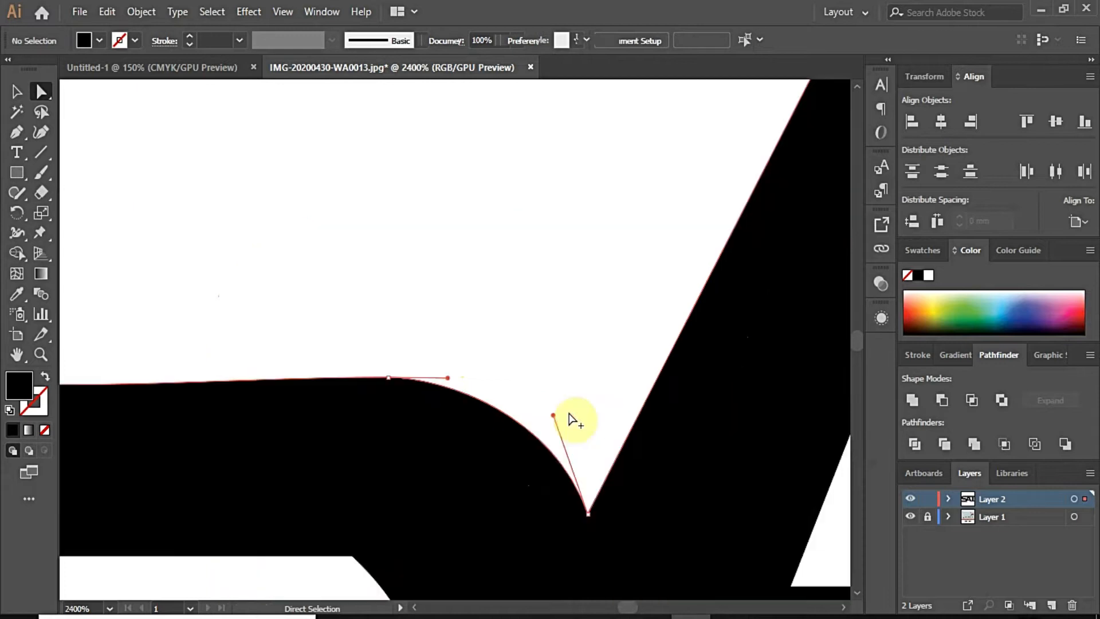
Step: Pull the notch handle right and smooth the S's lower inner curve anchor, reshaping its handles
scroll(573, 421, "up", 3)
left_click_drag(256, 305, 302, 304)
left_click(422, 306)
scroll(440, 309, "down", 5)
scroll(296, 374, "up", 1)
left_click(350, 375)
left_click(396, 378)
left_click(146, 41)
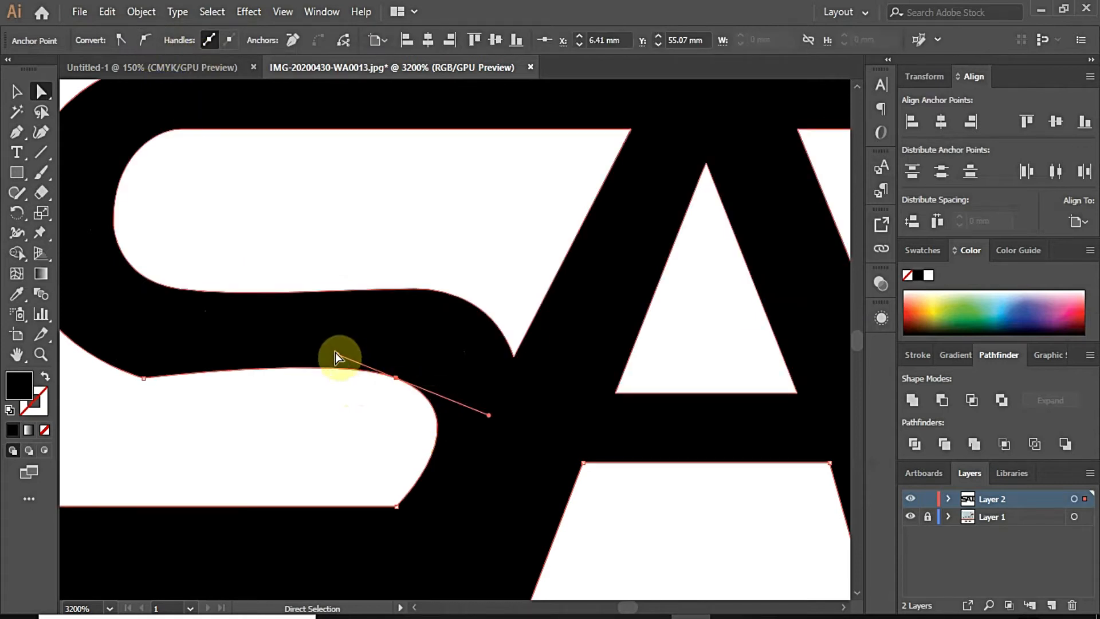
left_click_drag(338, 358, 332, 377)
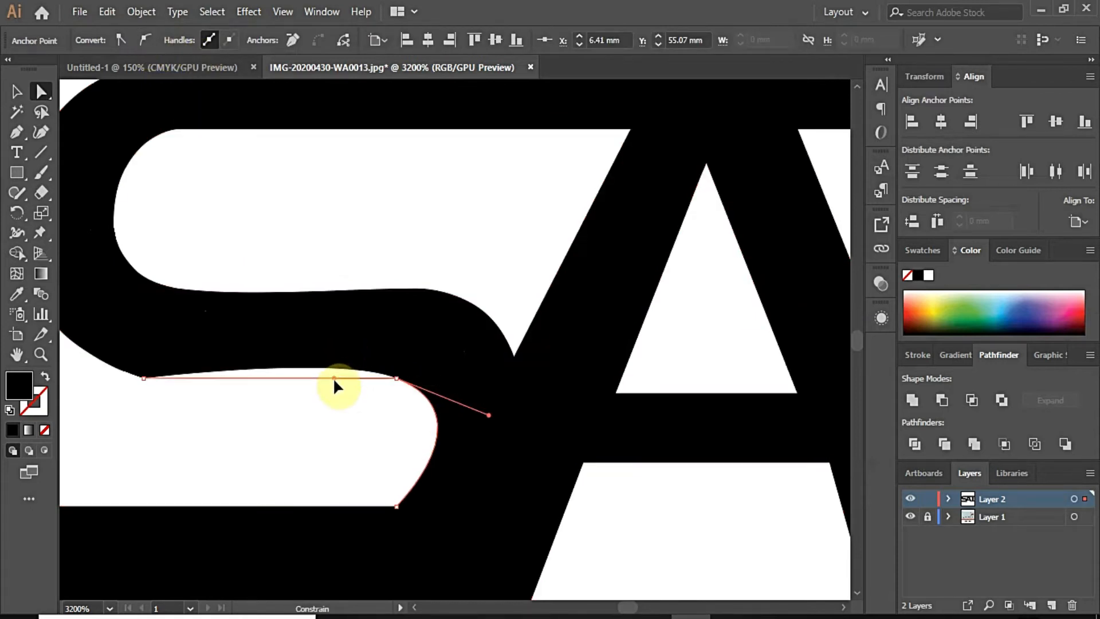
left_click_drag(488, 417, 491, 449)
left_click(363, 425)
Step: Smooth the lower curve's left anchor and pull its handle right to flatten the curve
scroll(299, 406, "left", 2)
left_click(195, 377)
left_click(146, 40)
scroll(213, 401, "down", 2)
scroll(151, 365, "up", 1)
left_click_drag(125, 376, 135, 378)
left_click(136, 378)
Step: Nudge the S's outer top-left anchor and pull the inner top-left handle left to round the corner
left_click(268, 224)
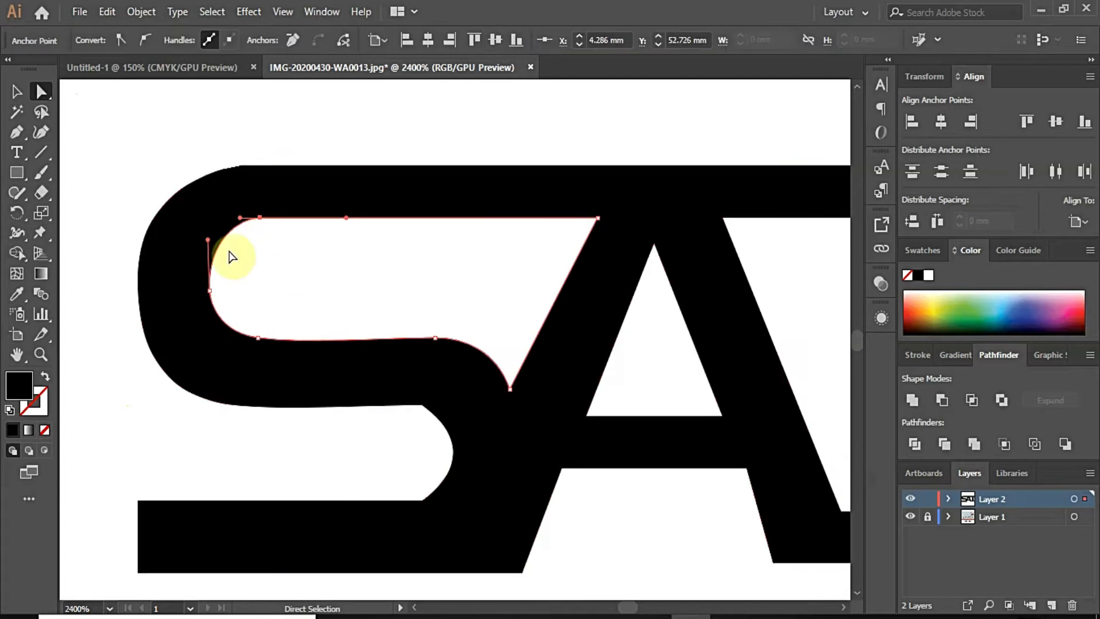
left_click(239, 167)
left_click_drag(241, 165, 232, 165)
left_click(238, 163)
left_click(225, 166)
left_click(236, 241)
left_click(261, 218)
left_click_drag(242, 222, 226, 221)
left_click(295, 270)
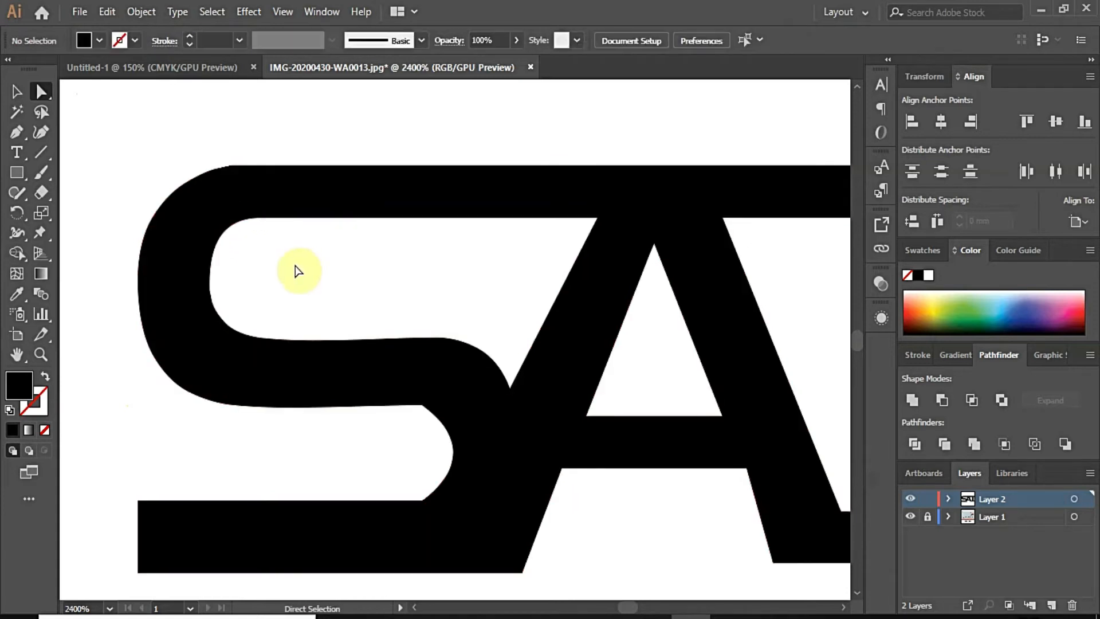
Step: Check the S's lower edge and nudge its left edge anchor rightward
left_click(216, 393)
left_click(211, 333)
left_click(219, 402)
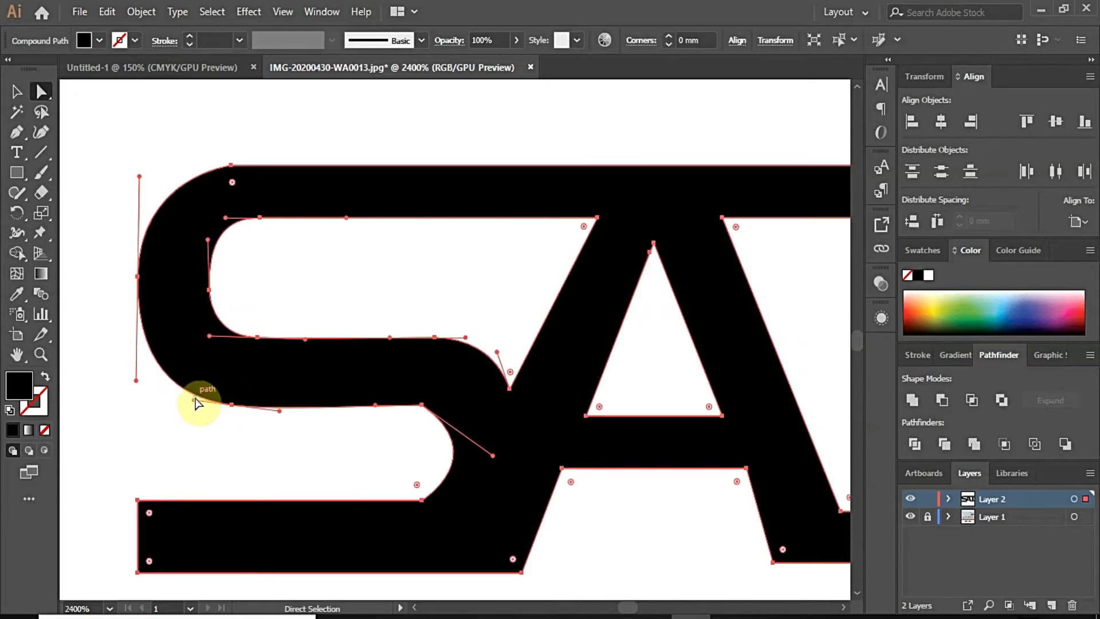
left_click(194, 400)
left_click(191, 404)
left_click(267, 439)
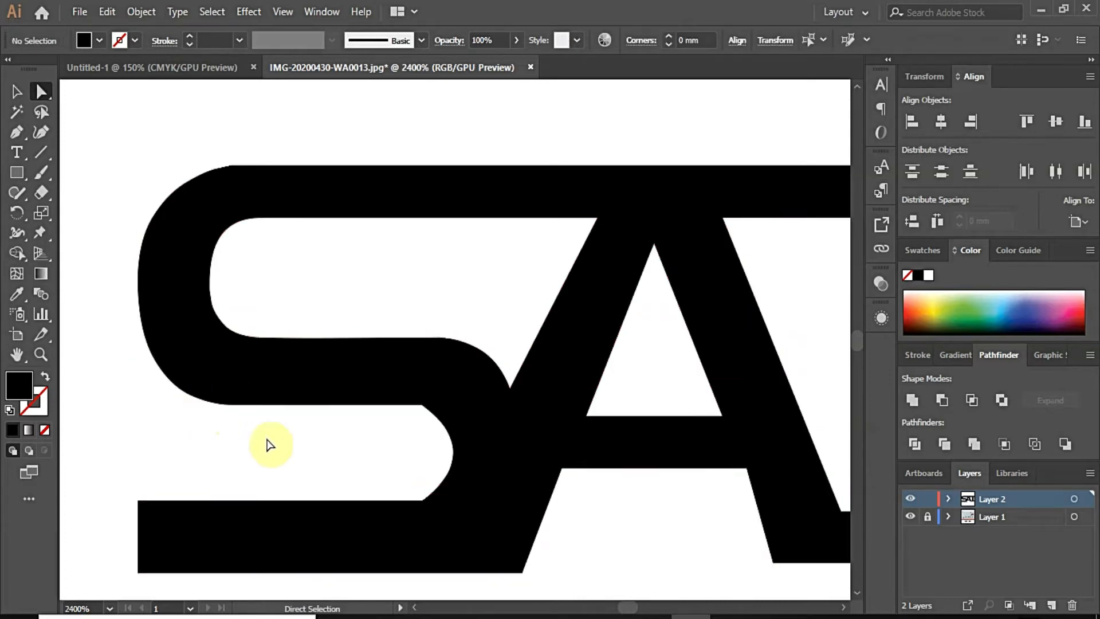
left_click(159, 317)
left_click_drag(140, 276, 152, 280)
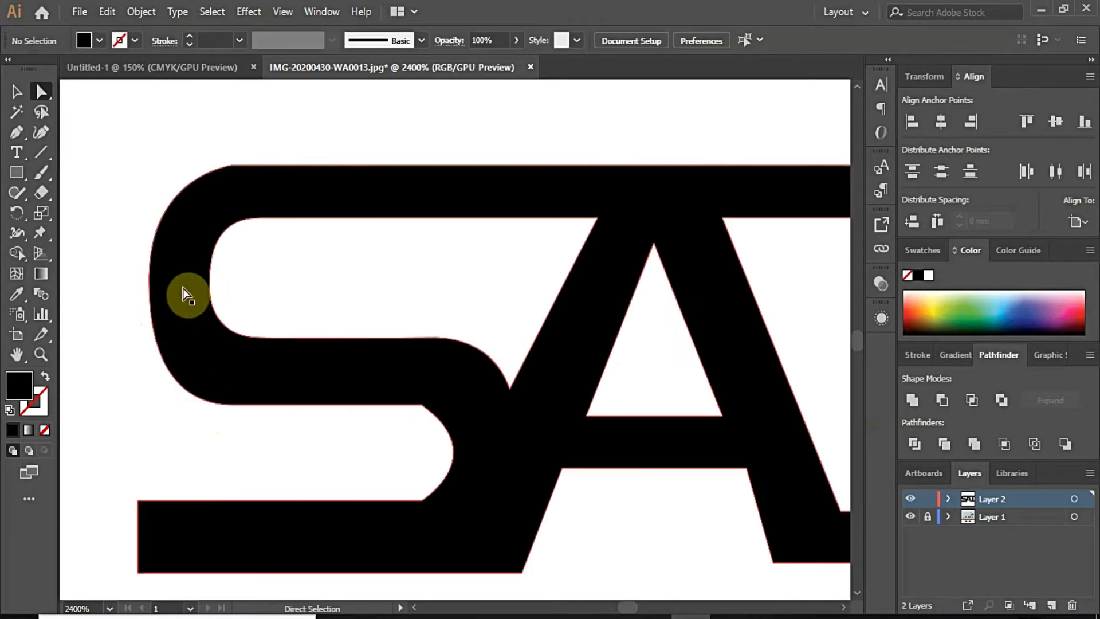
Step: Reshape the counter's left curve upward and shift its three anchors to the left
scroll(189, 403, "down", 1)
left_click(164, 325)
left_click(225, 279)
scroll(235, 361, "up", 2)
left_click_drag(164, 312, 165, 229)
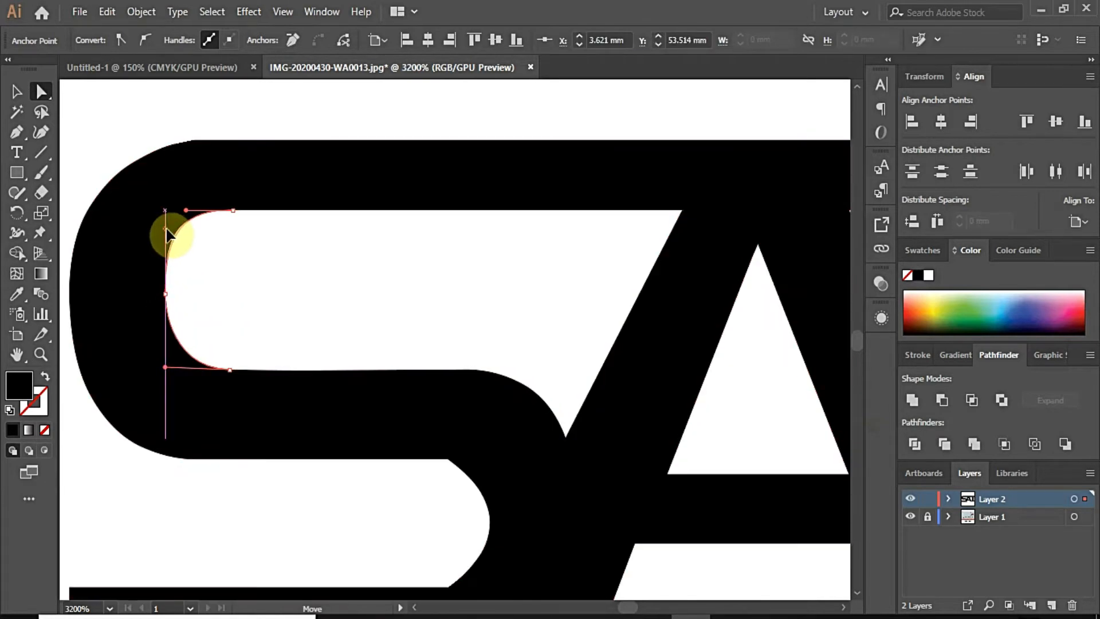
left_click_drag(165, 294, 165, 300)
left_click(234, 265)
left_click(232, 210)
left_click(165, 299, "shift")
left_click_drag(231, 370, 219, 371)
left_click(232, 324)
Step: Flatten the lower S curve's handle to horizontal and reshape the curve's end
scroll(226, 264, "down", 2)
scroll(228, 292, "up", 2)
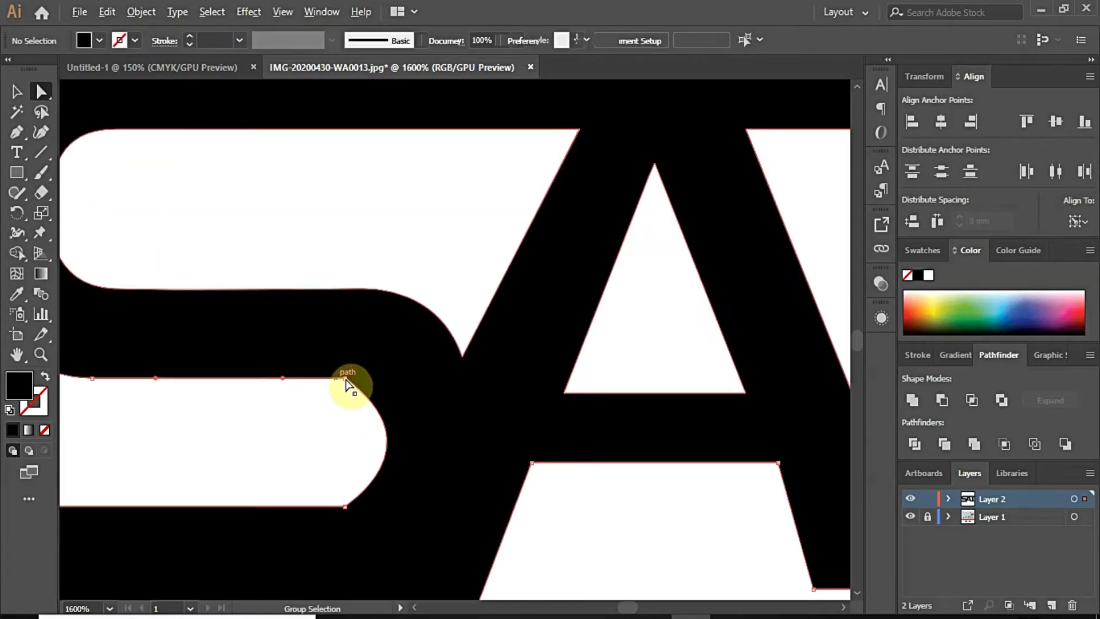
left_click(344, 378)
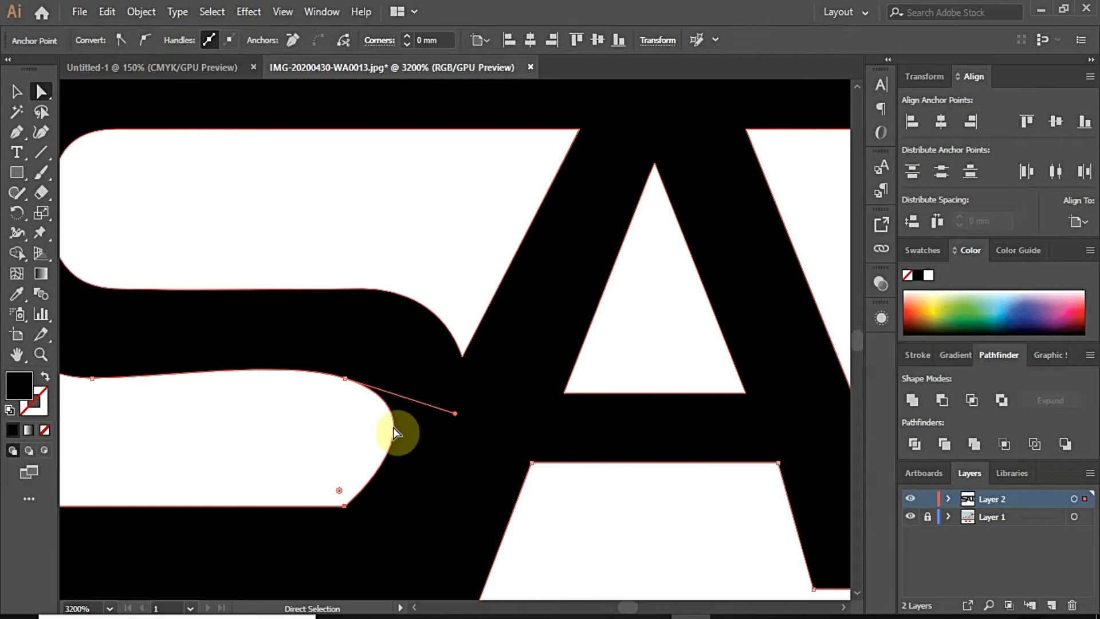
left_click_drag(286, 360, 283, 375)
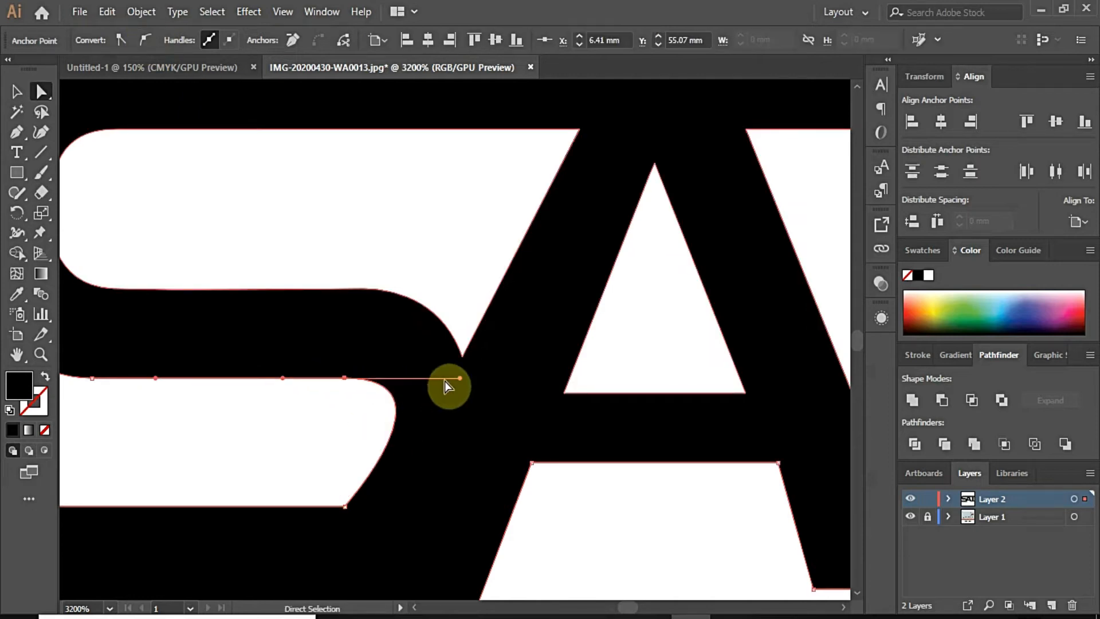
left_click_drag(464, 383, 422, 441)
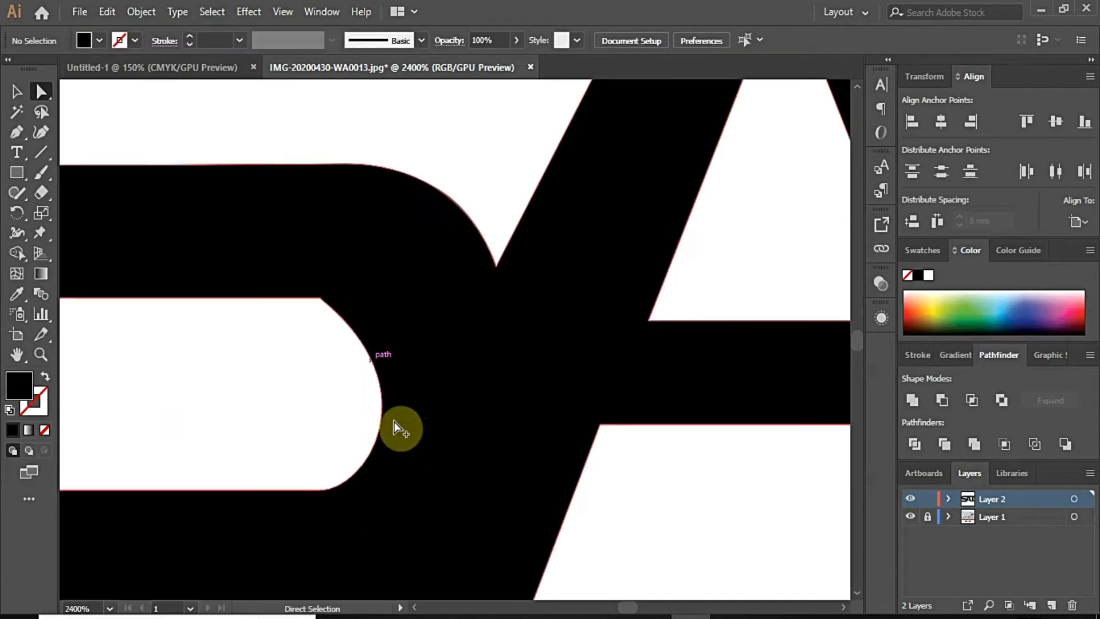
Step: Pull the lower counter curve's handle up and bulge the S's lower curve outward
left_click(338, 302)
left_click_drag(435, 390, 440, 304)
scroll(419, 457, "down", 2)
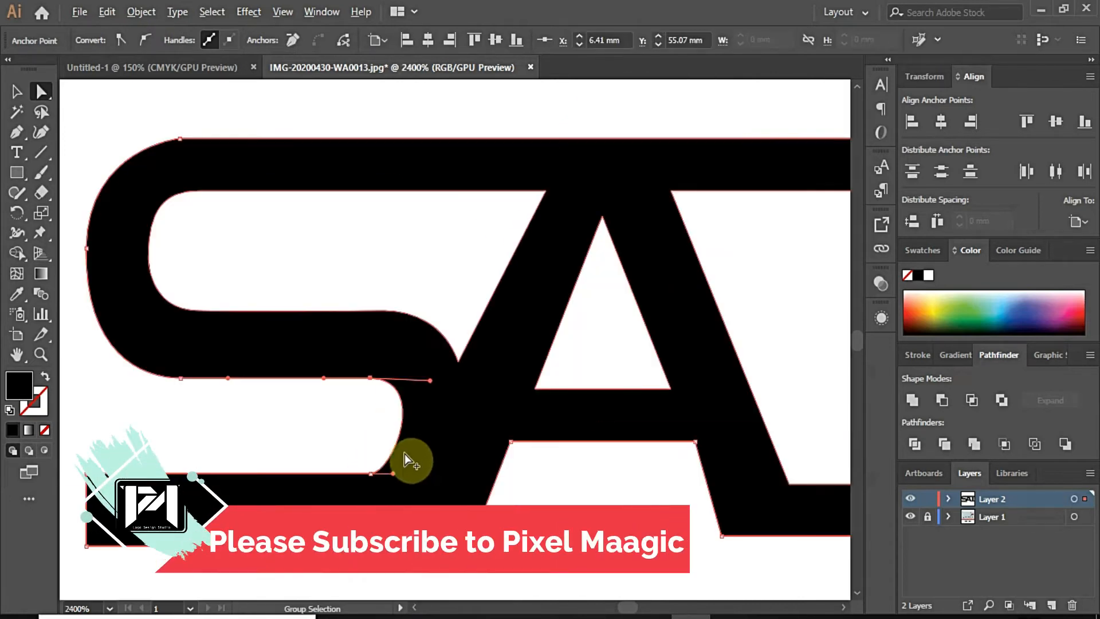
left_click_drag(394, 474, 417, 476)
left_click(343, 383)
scroll(343, 382, "down", 5)
scroll(424, 397, "up", 2)
scroll(421, 406, "down", 1)
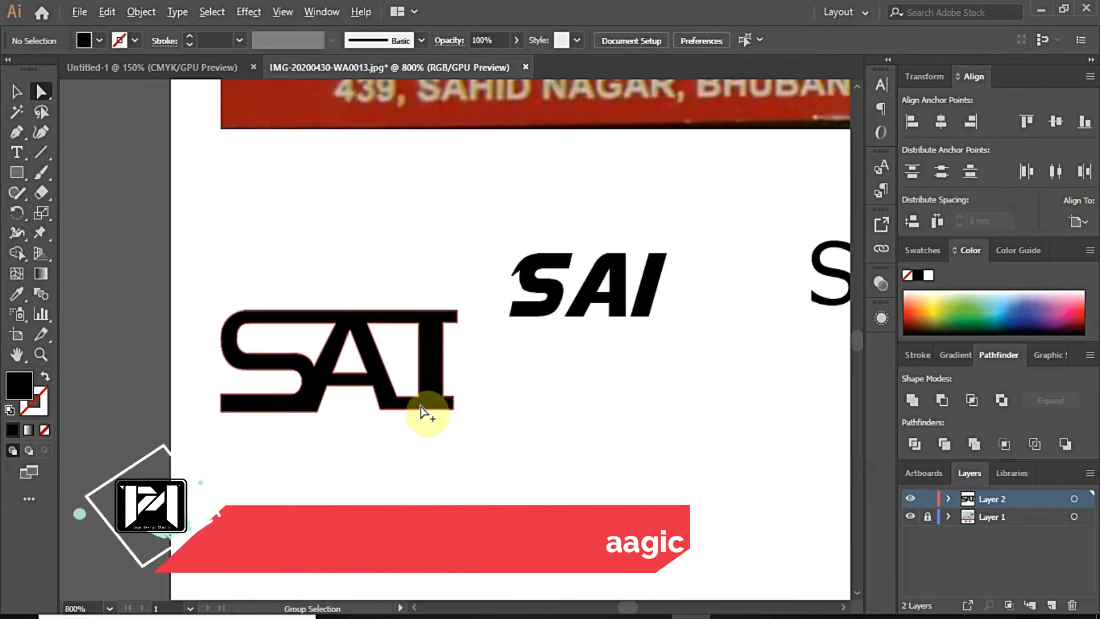
Step: Move the A's leg bottom anchor and the A–I corner anchor down and right
scroll(413, 395, "up", 1)
left_click(379, 408)
left_click(325, 415)
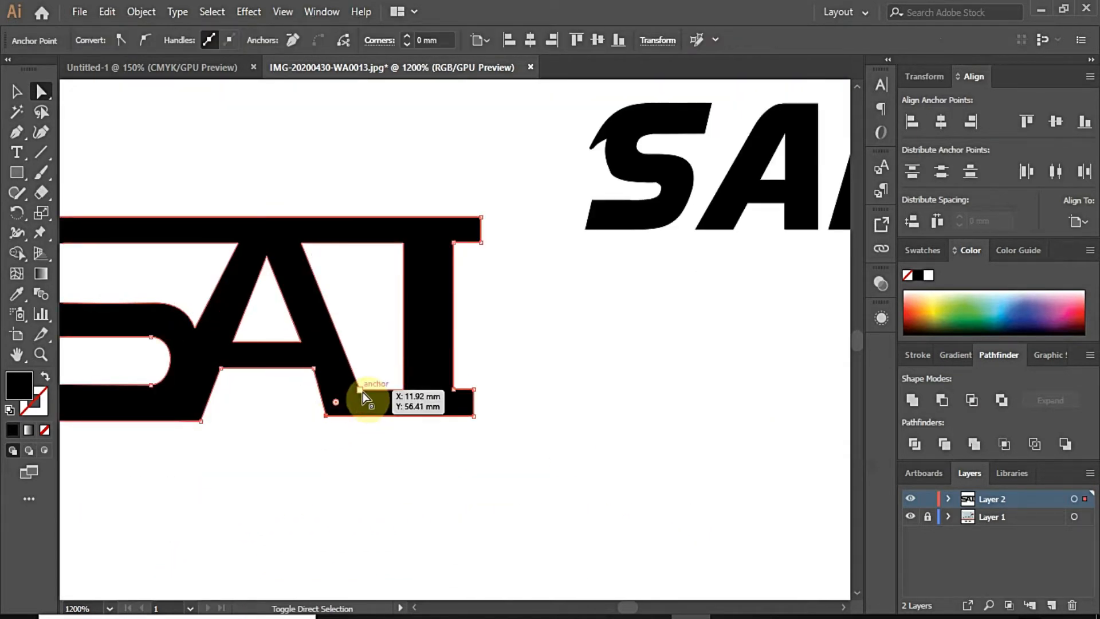
left_click(361, 390, "shift")
left_click_drag(406, 393, 473, 429)
Step: Draw a dark green guide rectangle and move it up under the SAI letters
scroll(499, 437, "down", 3)
scroll(466, 438, "up", 2)
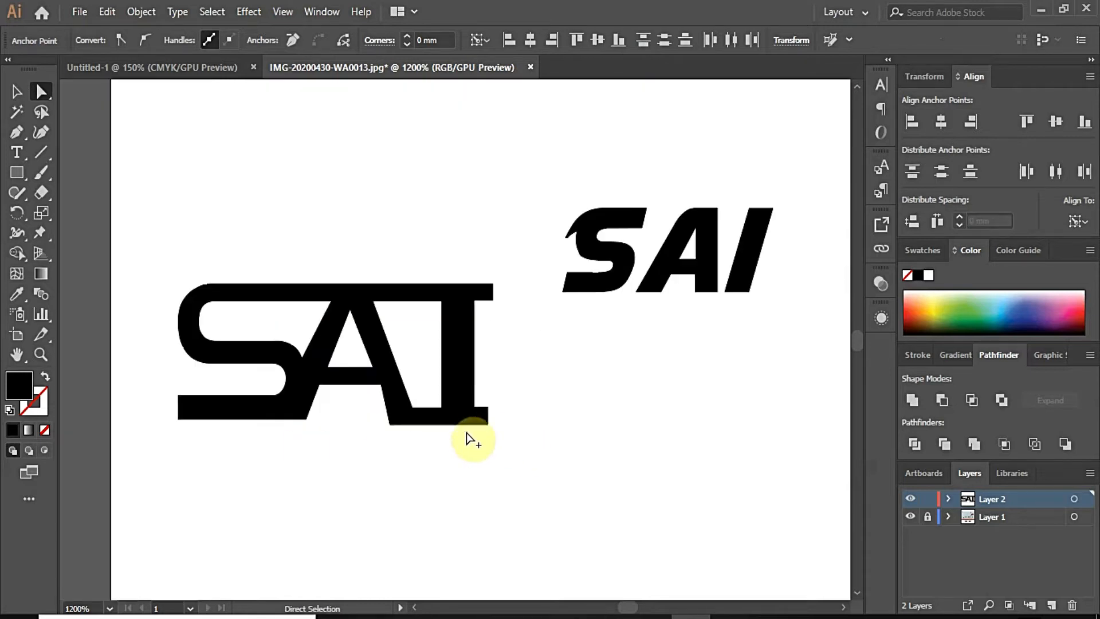
left_click(16, 171)
left_click_drag(160, 424, 590, 524)
left_click(981, 324)
left_click(41, 92)
left_click(16, 91)
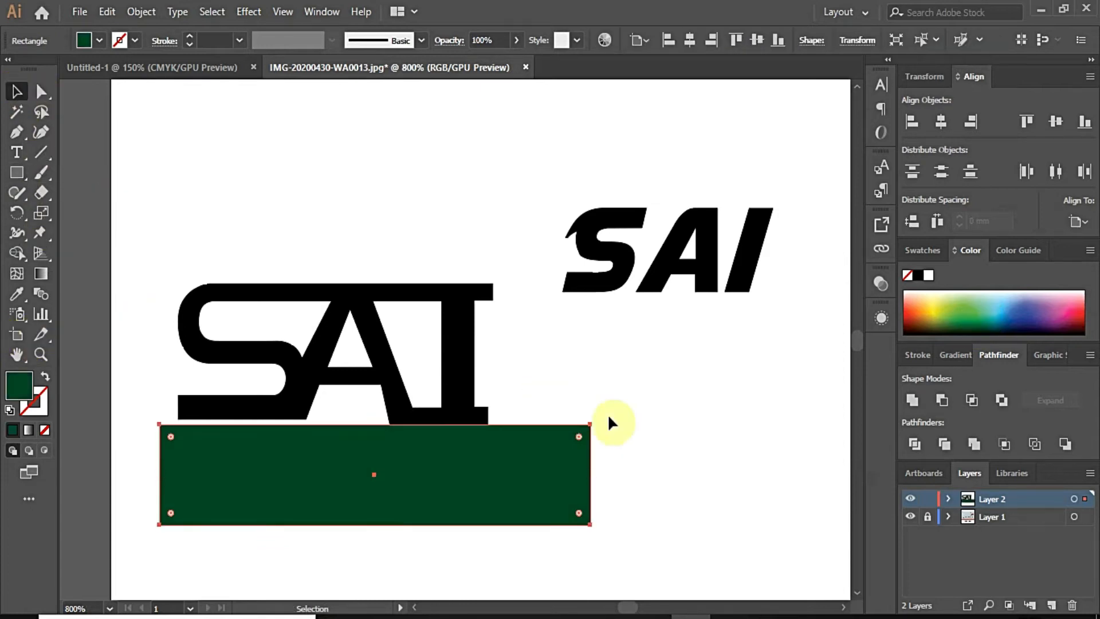
scroll(338, 452, "up", 2)
left_click_drag(339, 429, 338, 414)
Step: Raise the base anchors flush with the green rectangle's top edge, then delete the guide rectangle
left_click(709, 390)
left_click(41, 92)
left_click(710, 392)
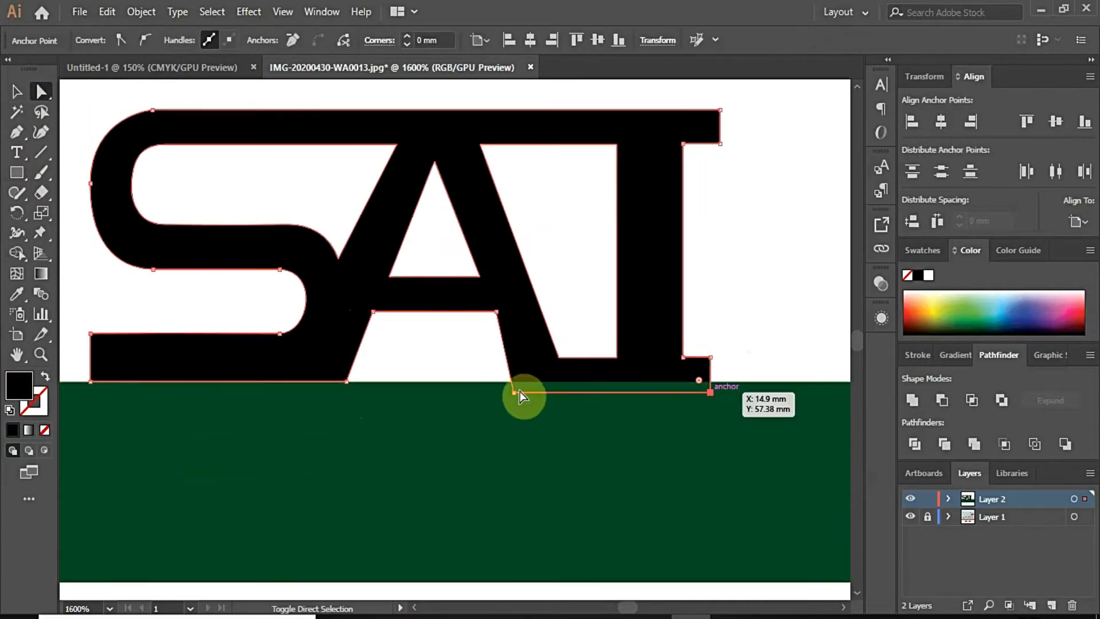
left_click(515, 392, "shift")
left_click(559, 358, "shift")
left_click(682, 358, "shift")
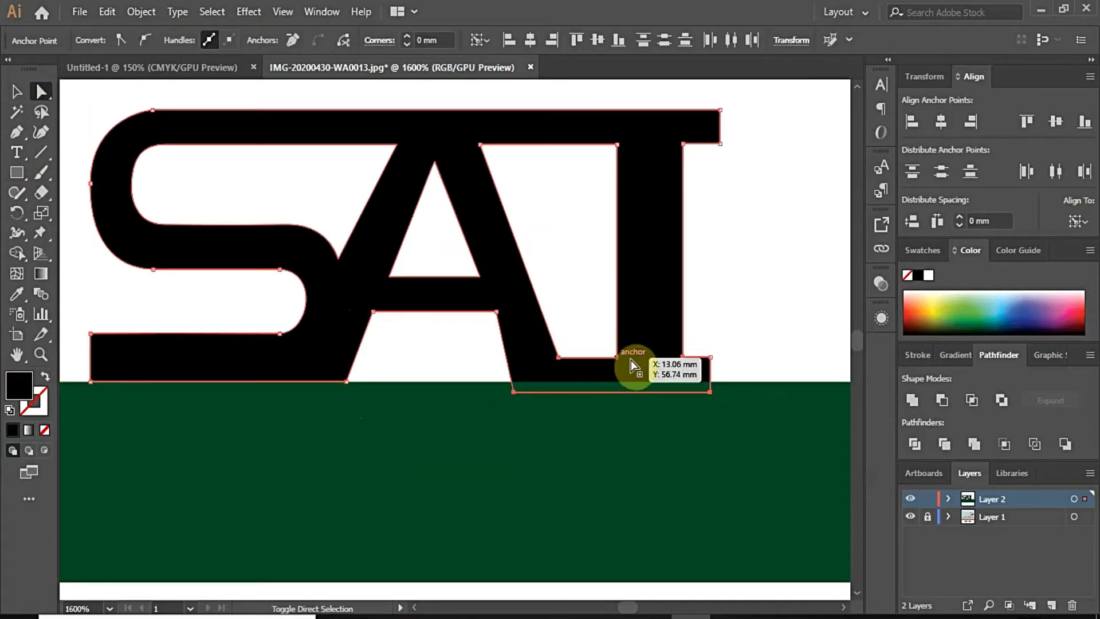
left_click_drag(709, 393, 707, 381)
left_click(727, 349)
scroll(442, 433, "down", 3)
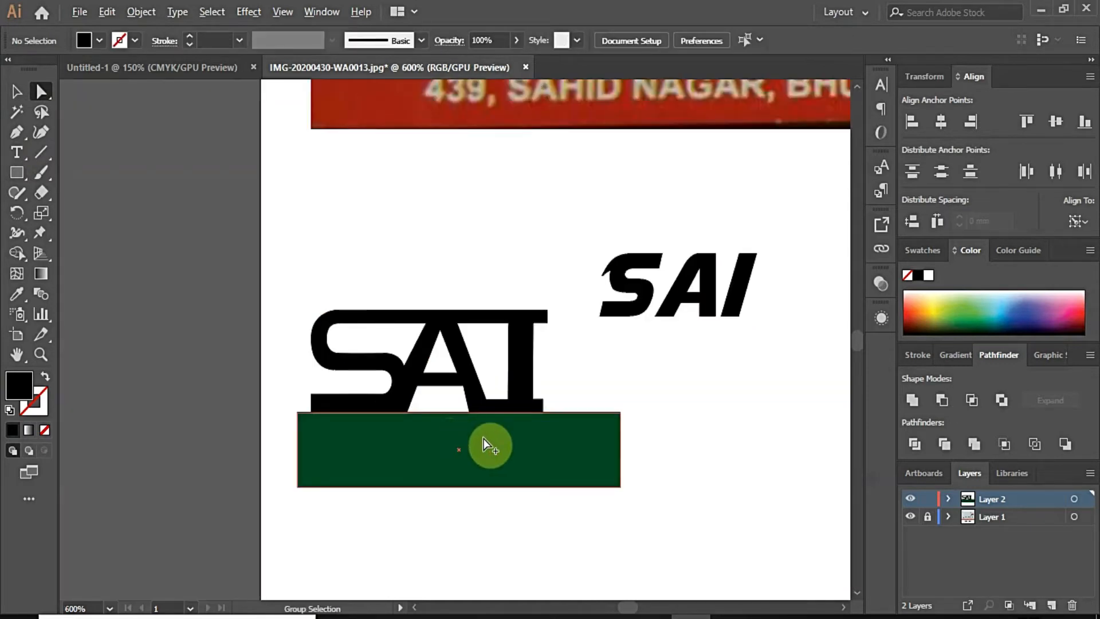
key("Delete")
Step: Nudge the bottom anchor of the A's leg right along the SAI baseline
scroll(489, 403, "up", 4)
left_click(430, 415)
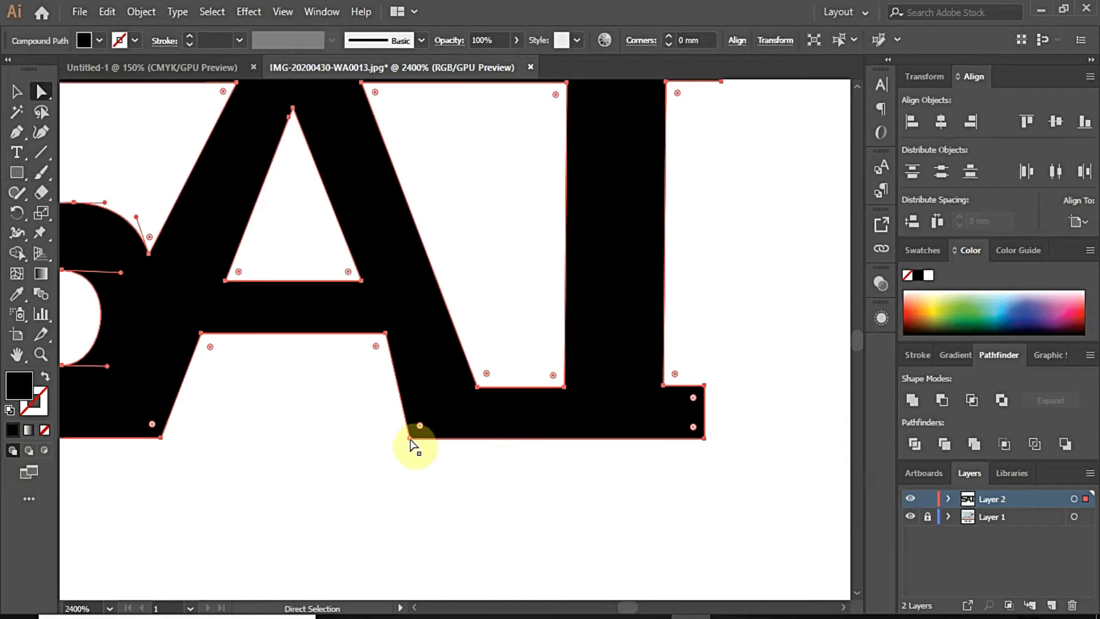
left_click(412, 439)
left_click_drag(412, 439, 429, 447)
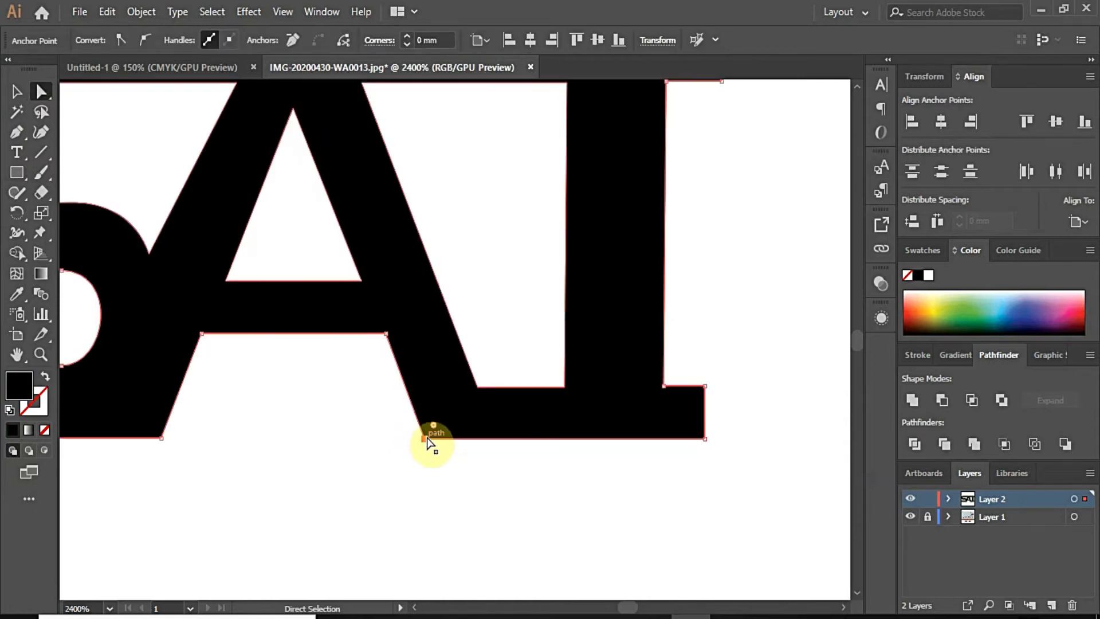
left_click(484, 478)
scroll(483, 478, "down", 5)
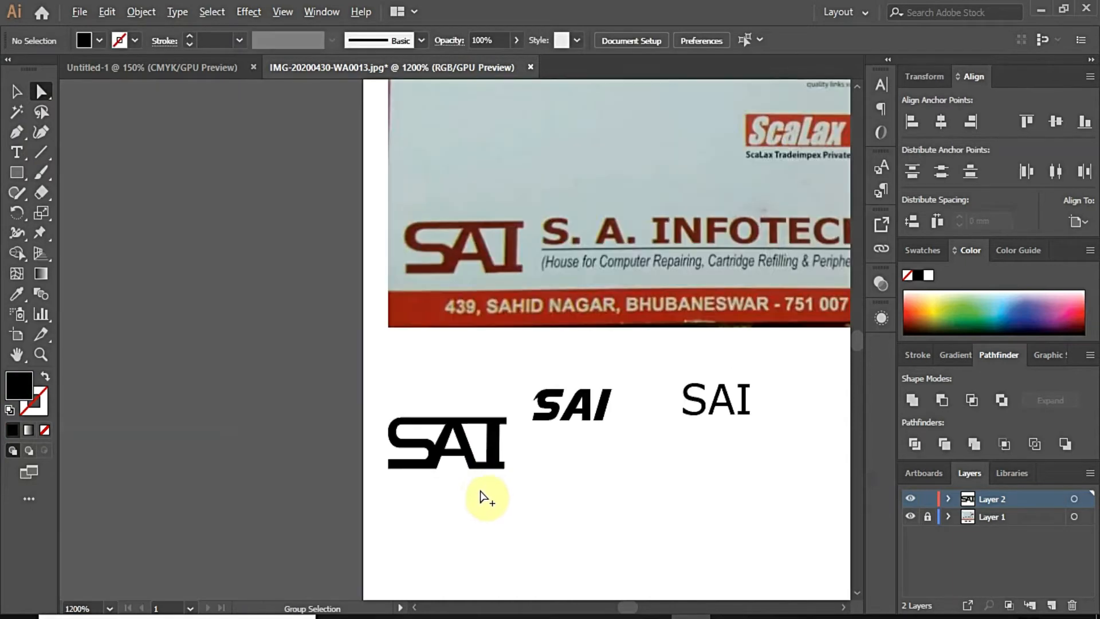
scroll(481, 496, "up", 5)
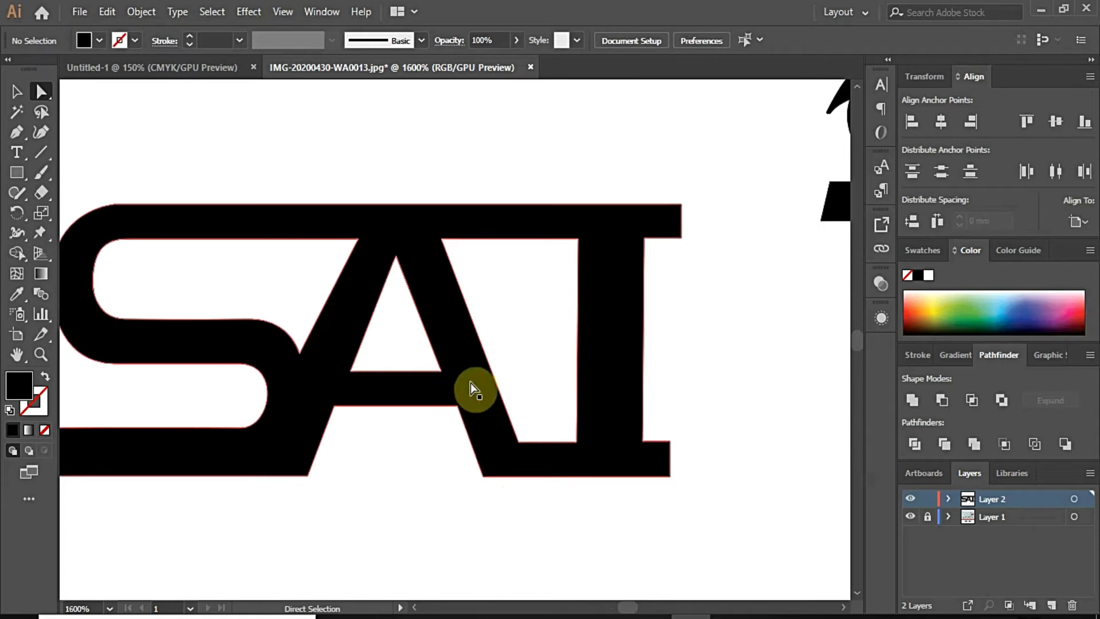
Step: Shift the A's right-leg base anchor slightly left, then reselect the black SAI artwork
left_click(515, 449)
left_click(461, 425)
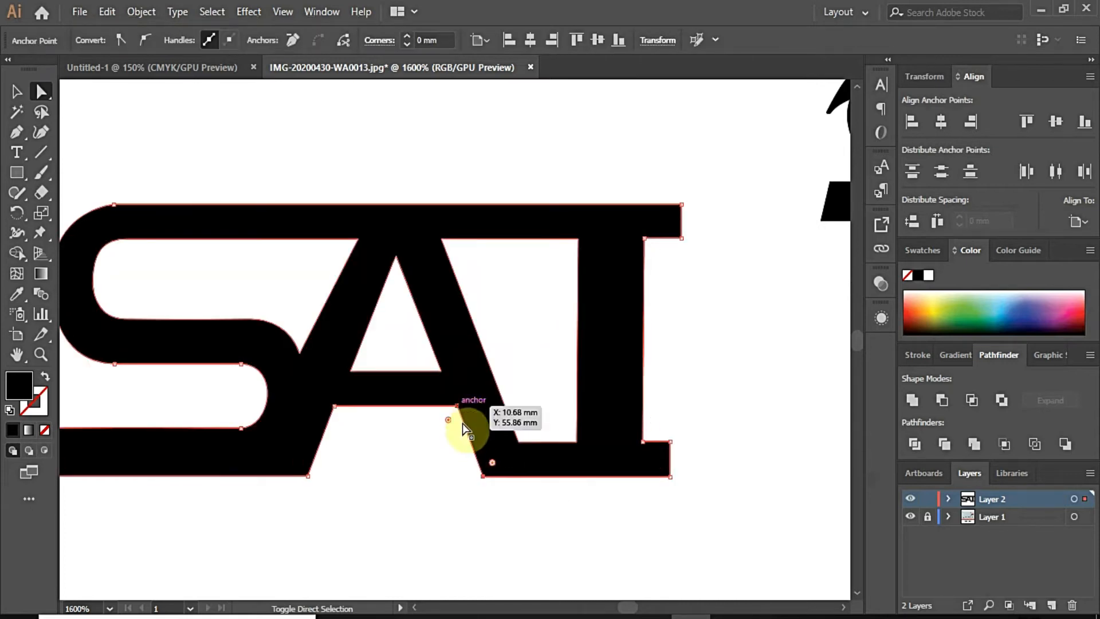
left_click(456, 407, "alt")
left_click(18, 92)
left_click(376, 458)
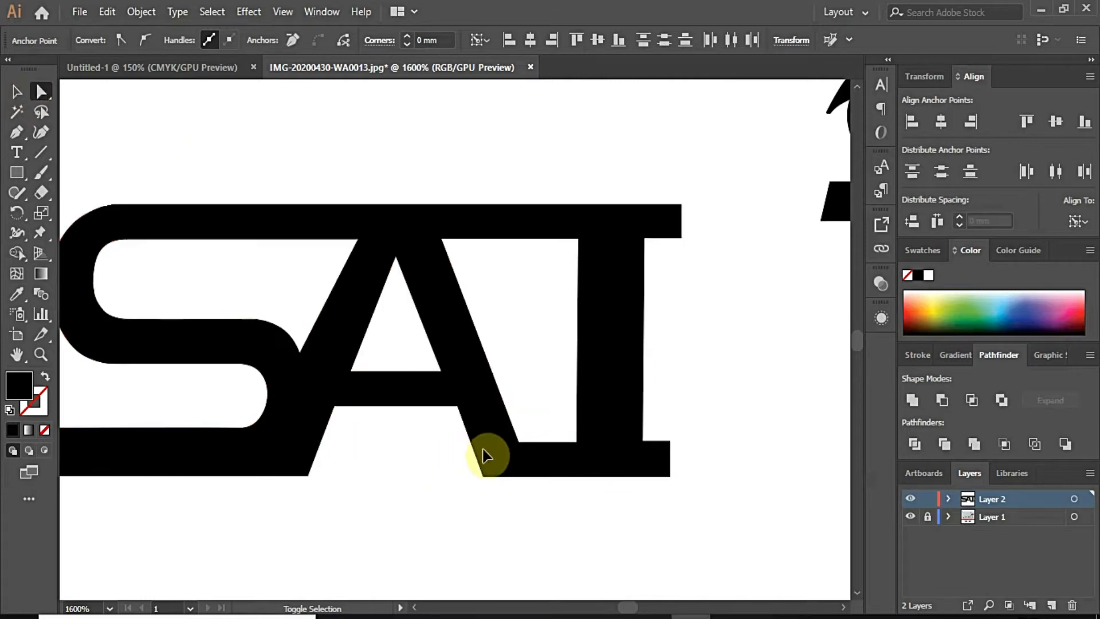
left_click(485, 450)
left_click(40, 100)
left_click_drag(480, 475, 476, 475)
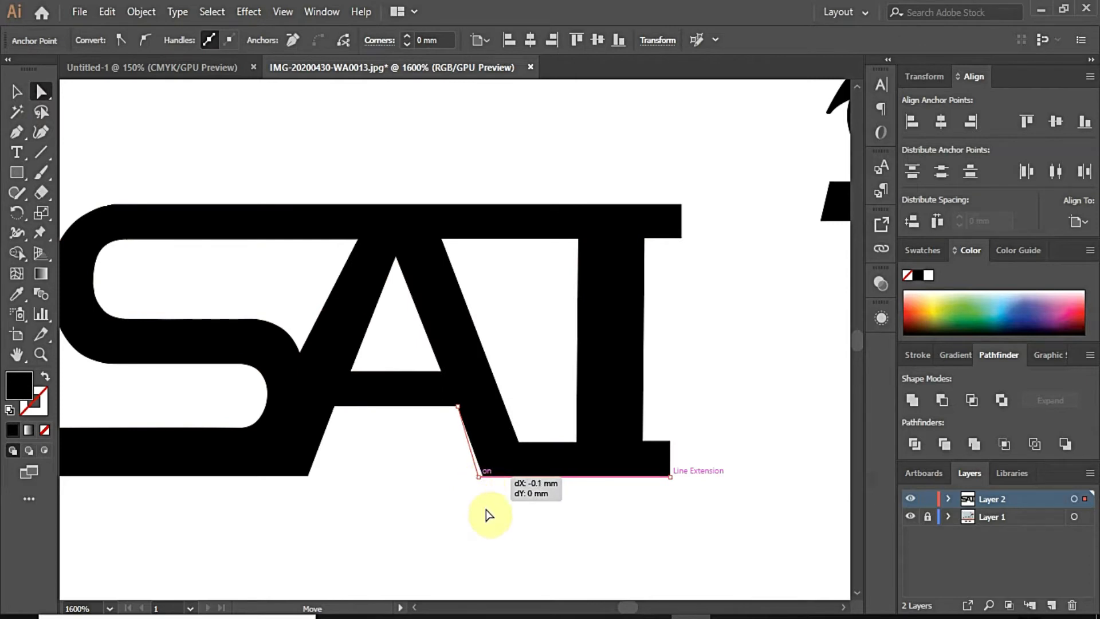
left_click(540, 510)
scroll(498, 520, "down", 3)
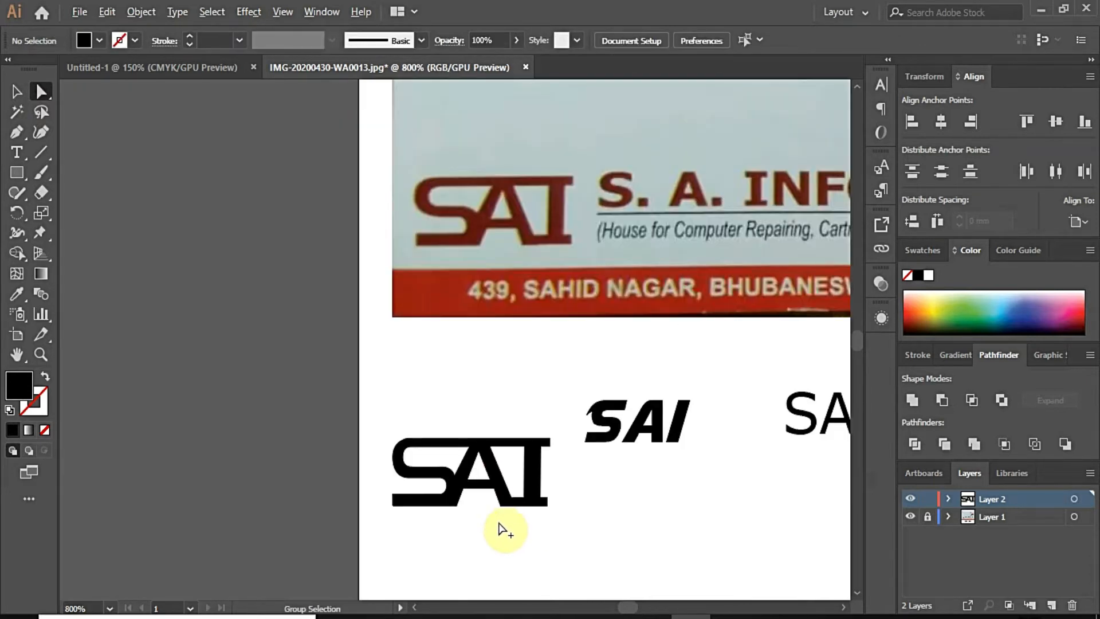
scroll(498, 534, "down", 3)
left_click(499, 503)
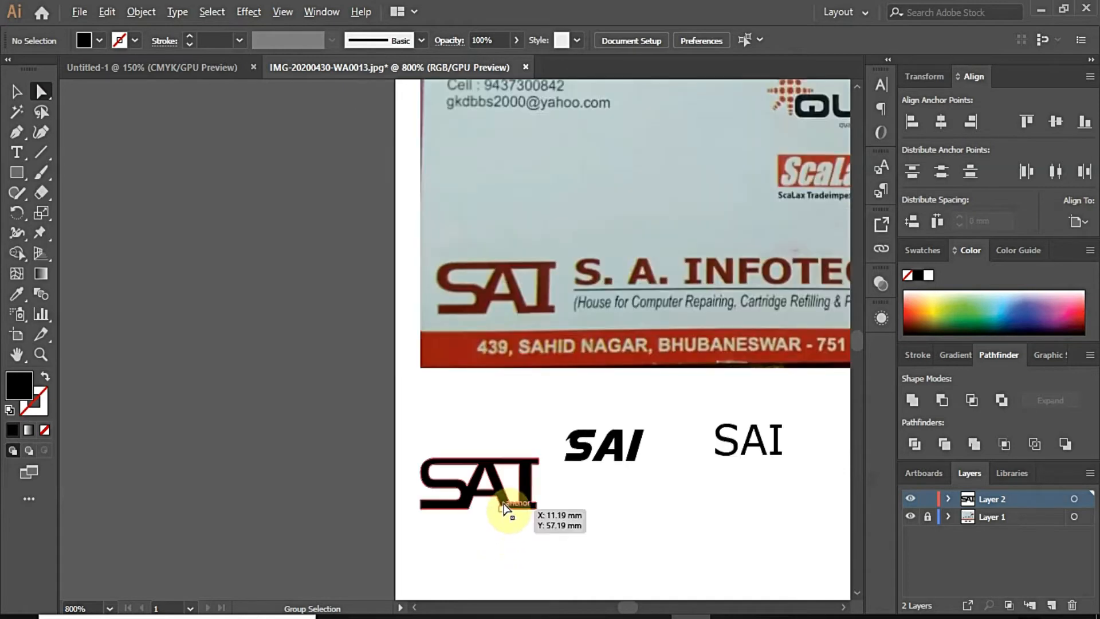
Step: Fill the traced SAI with the card logo's dark red using the Eyedropper
key("v")
left_click(20, 297)
left_click(487, 295)
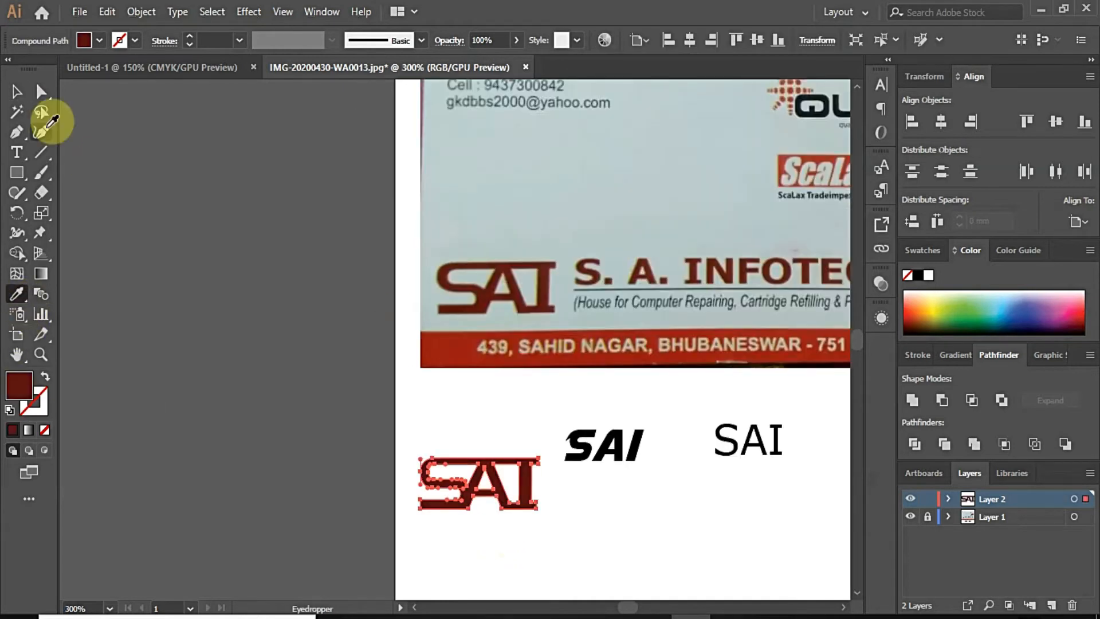
left_click(18, 93)
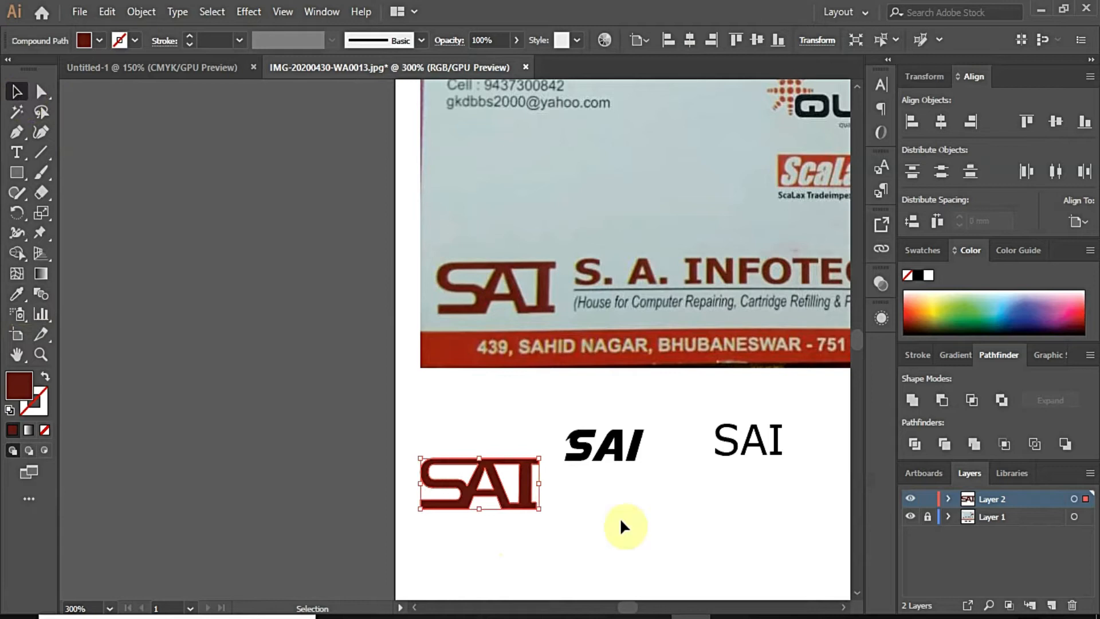
Step: Deselect the red SAI and unlock the business card's layer
left_click(558, 503)
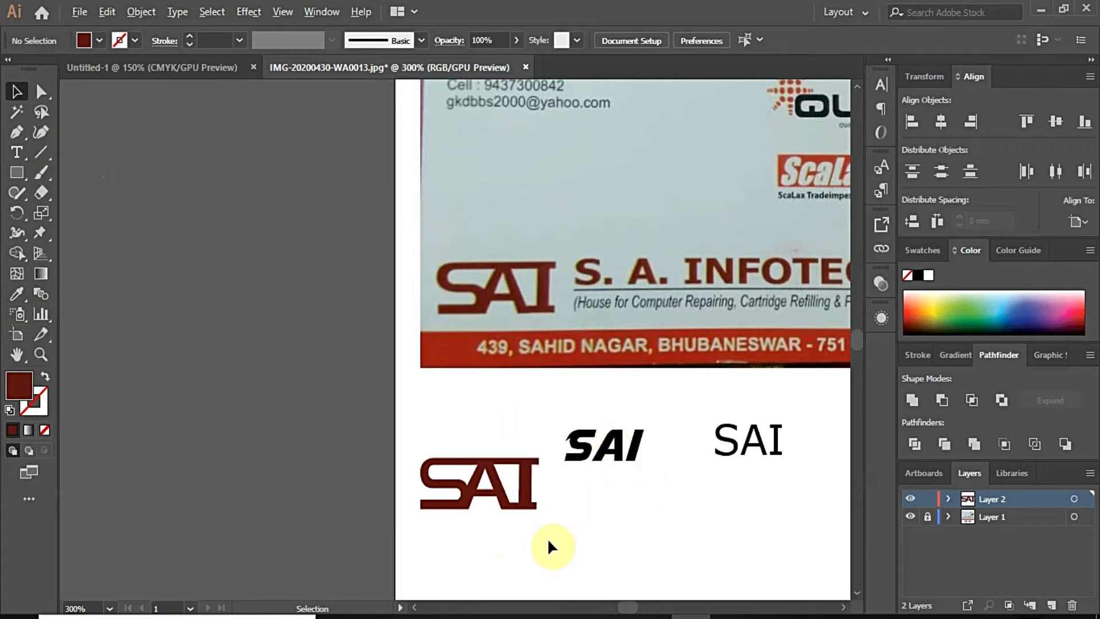
scroll(547, 546, "up", 2)
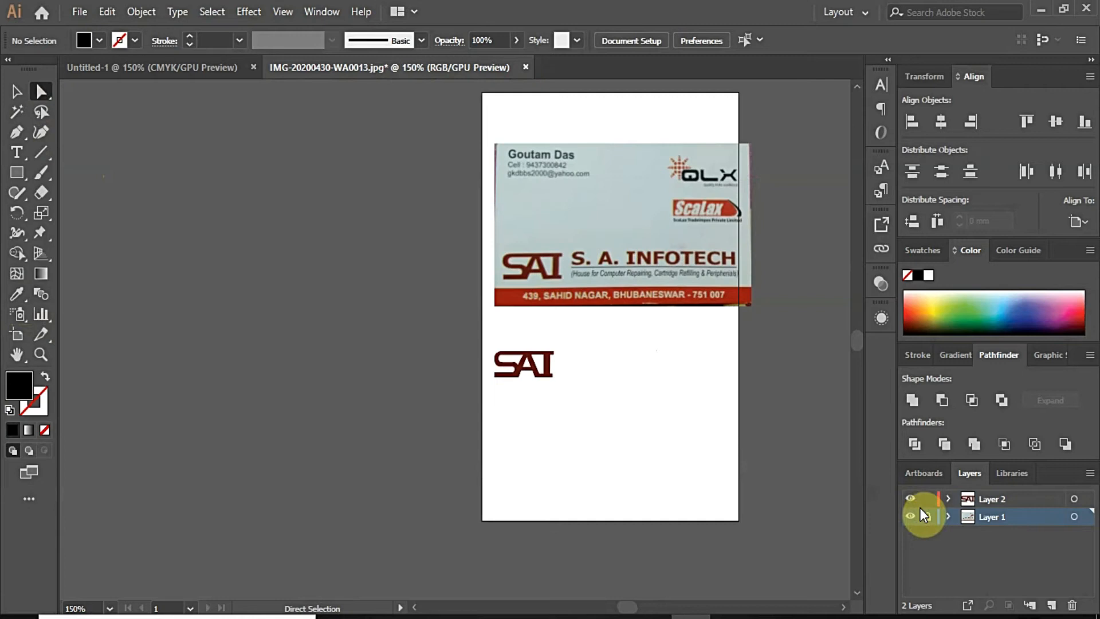
left_click(922, 510)
Step: Move the business card image off the artboard, relock its layer, and make Layer 2 active
left_click_drag(635, 259, 266, 291)
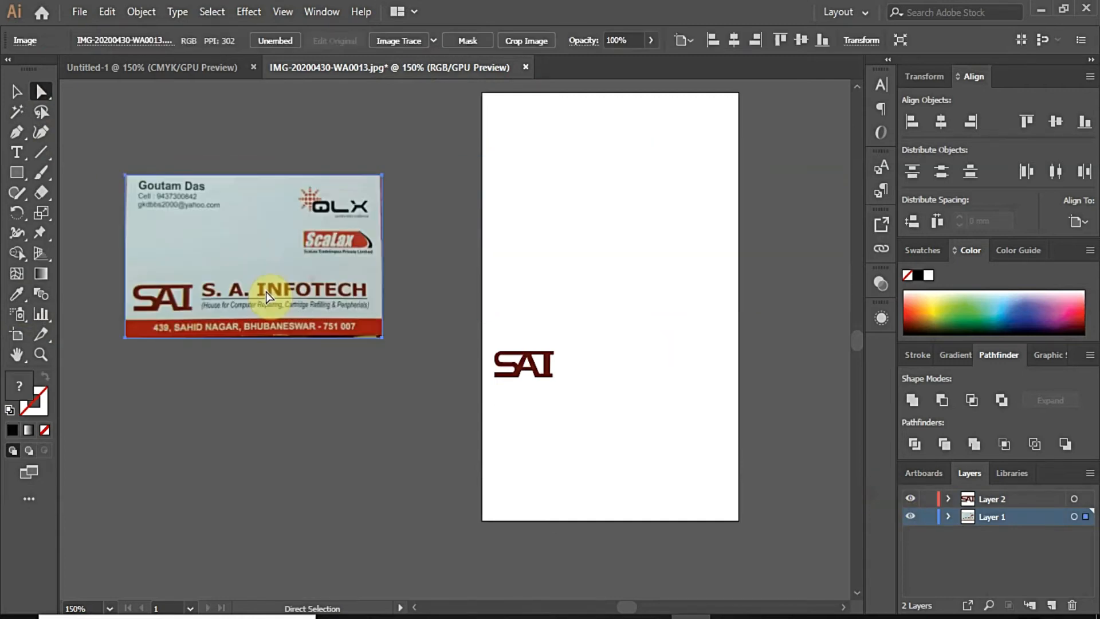
left_click(923, 516)
left_click(972, 498)
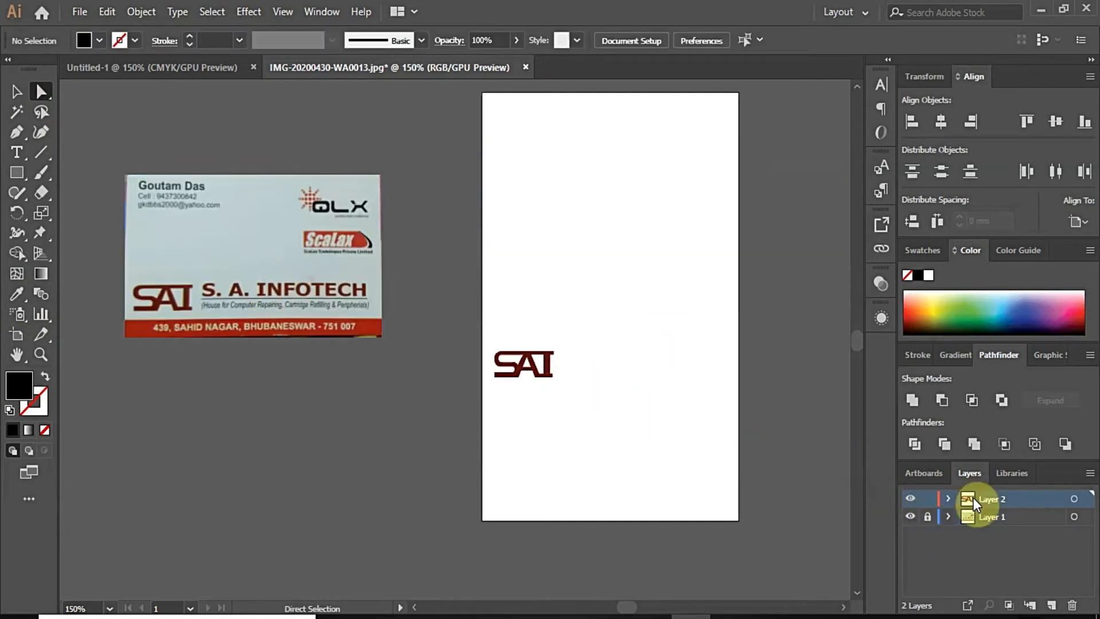
left_click(539, 376)
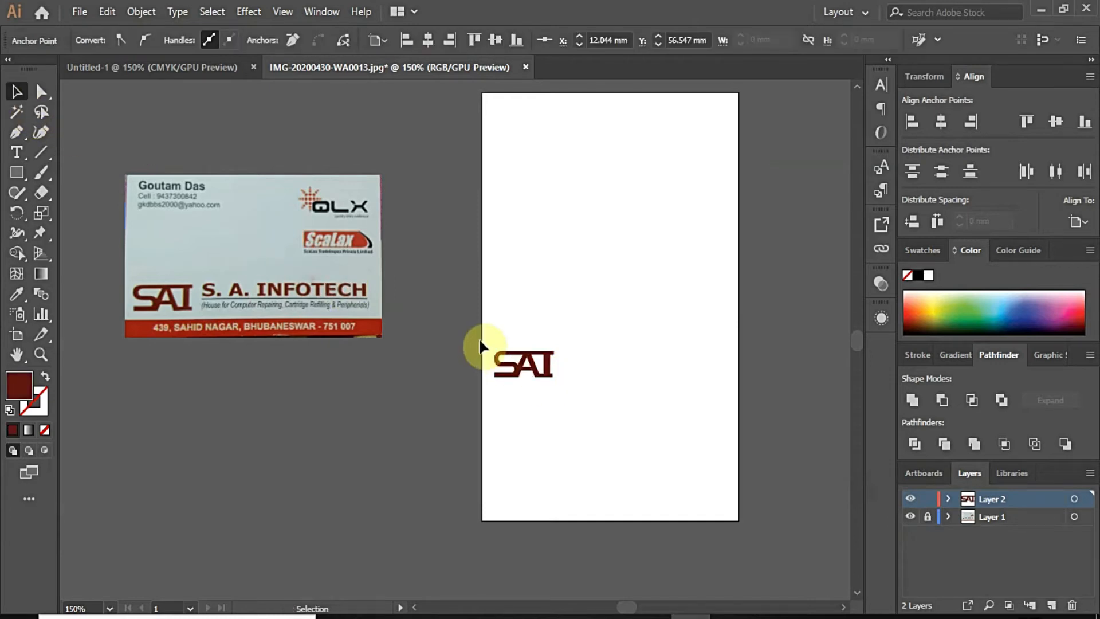
Step: Expand the SAI artwork's appearance and unite its pieces into one shape with Pathfinder
left_click_drag(460, 332, 599, 395)
scroll(567, 427, "up", 3)
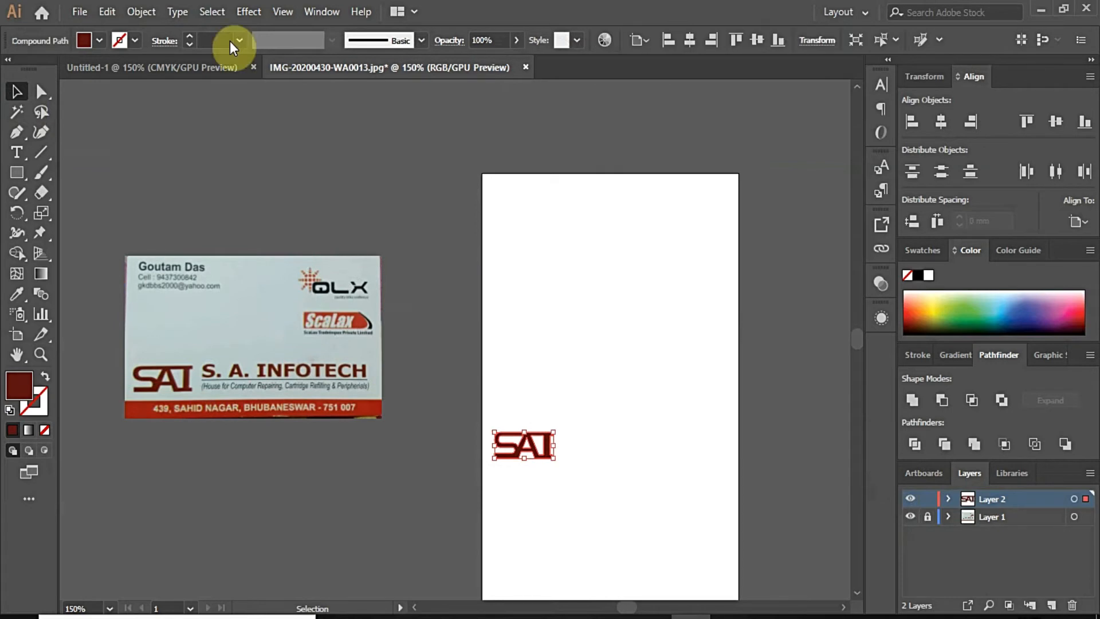
left_click(141, 12)
left_click(238, 205)
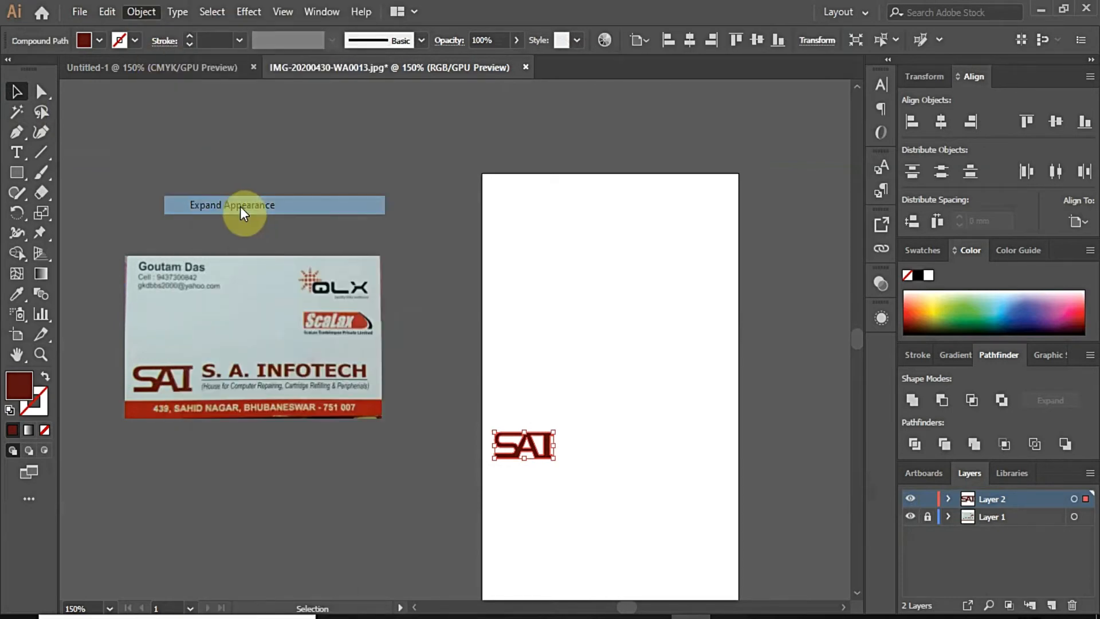
left_click(141, 12)
left_click(208, 183)
left_click(915, 401)
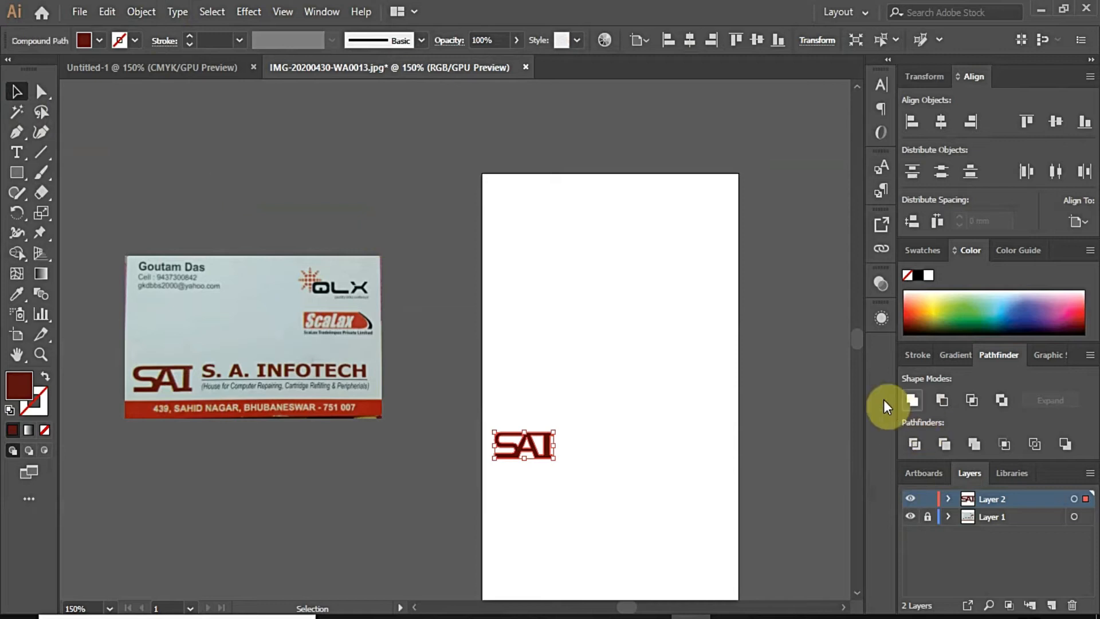
Step: Drag the merged SAI logo to the artboard's top-left corner
left_click_drag(530, 456, 538, 212)
left_click(395, 173)
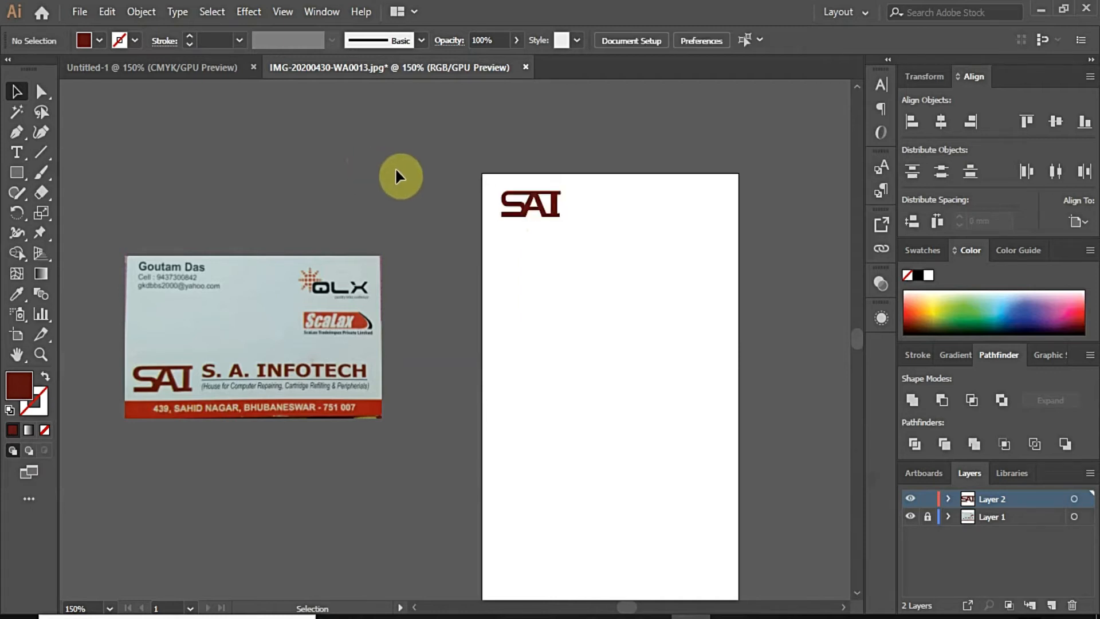
scroll(591, 172, "up", 3)
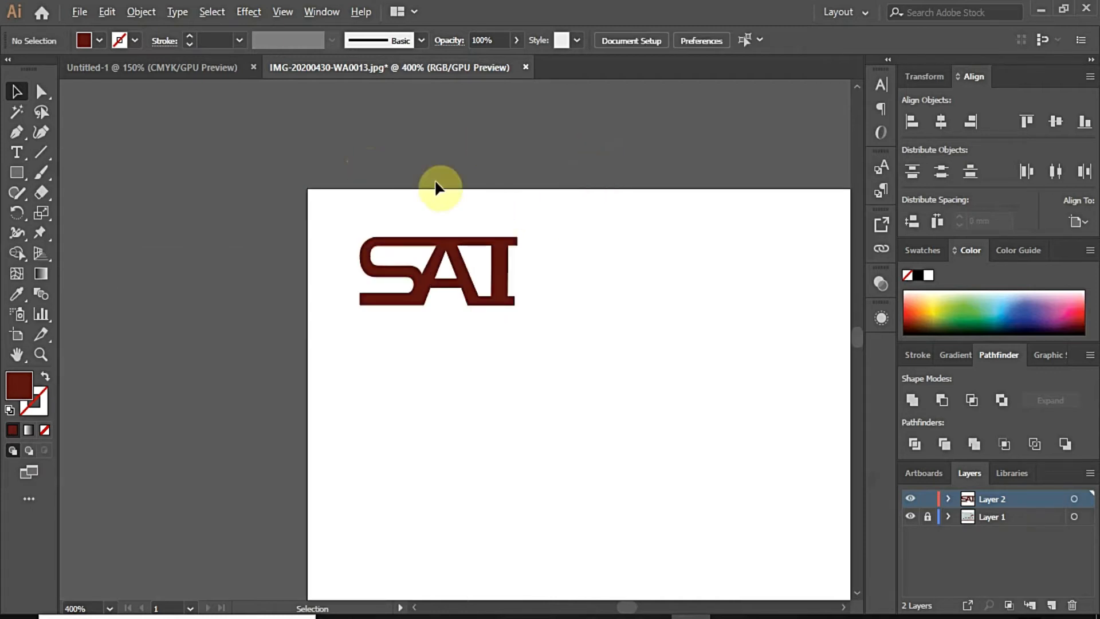
scroll(437, 186, "down", 3)
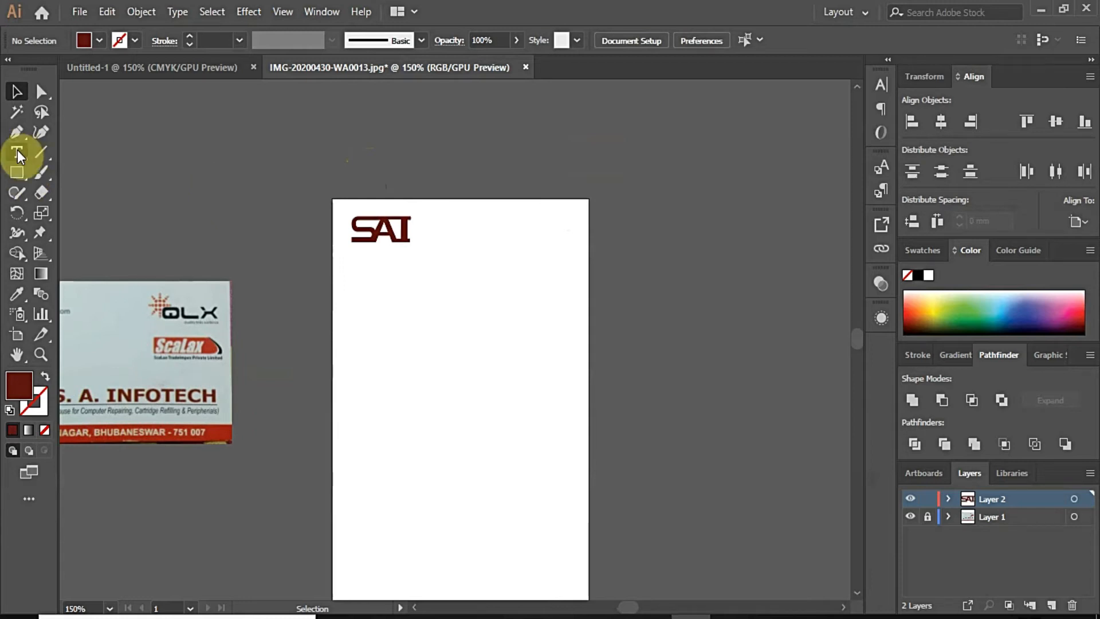
Step: Add a text line reading 'S. A. INFOTECH' below the logo
left_click(17, 149)
left_click(408, 290)
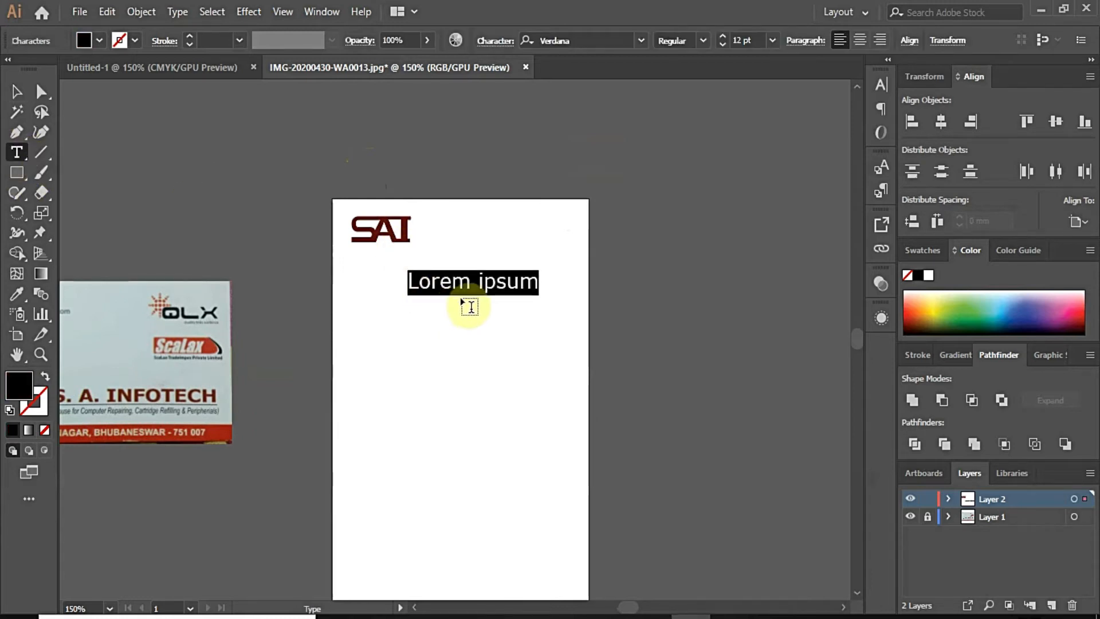
key("BackSpace")
type("S. A")
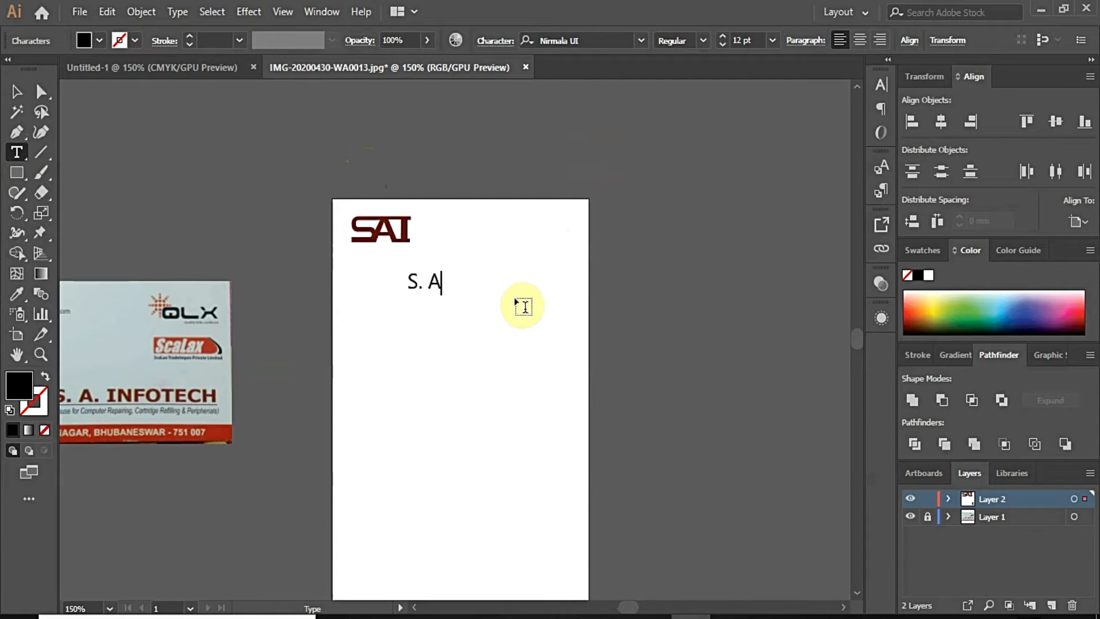
type(". INFOTECH")
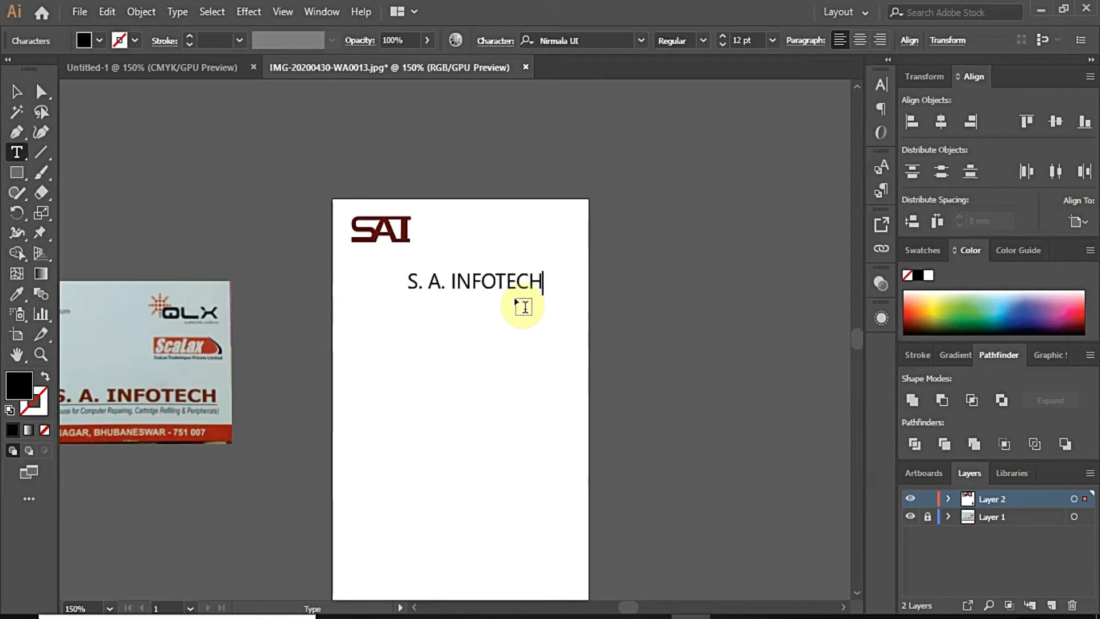
Step: Set the S. A. INFOTECH text to Arial Black
key("ctrl+a")
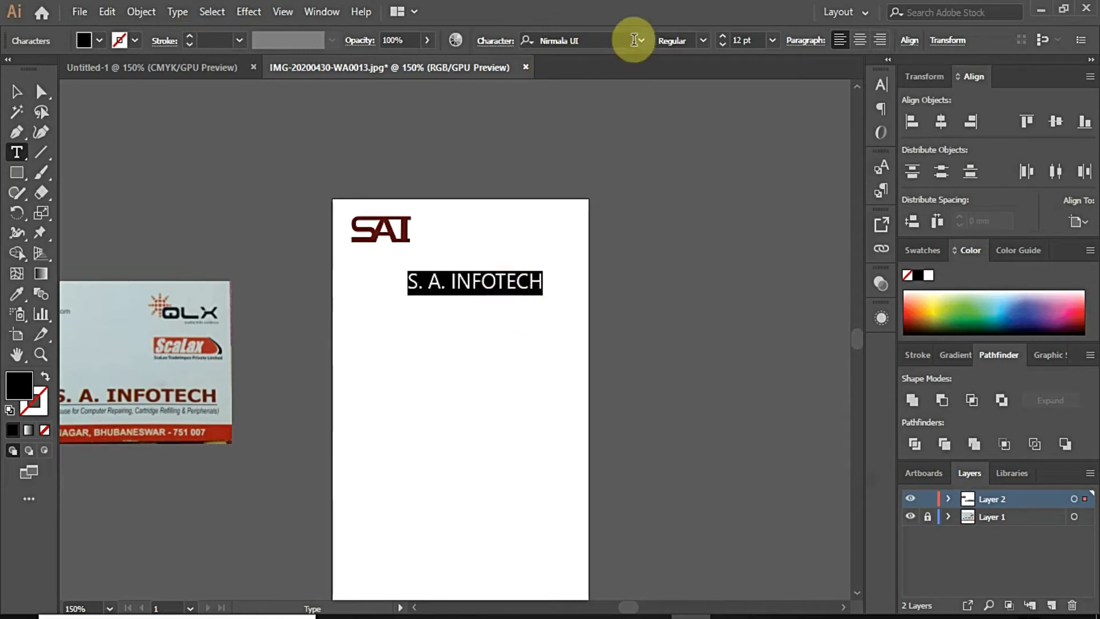
left_click(613, 40)
type("aria")
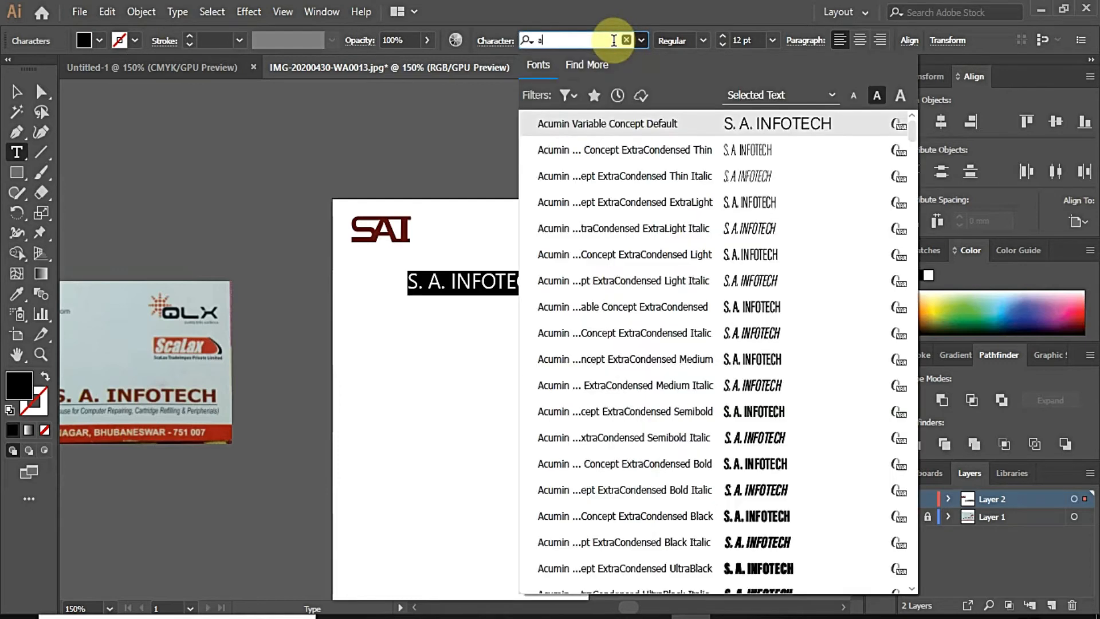
key("Down")
key("Down")
key("Down")
key("Down")
key("Down")
key("Down")
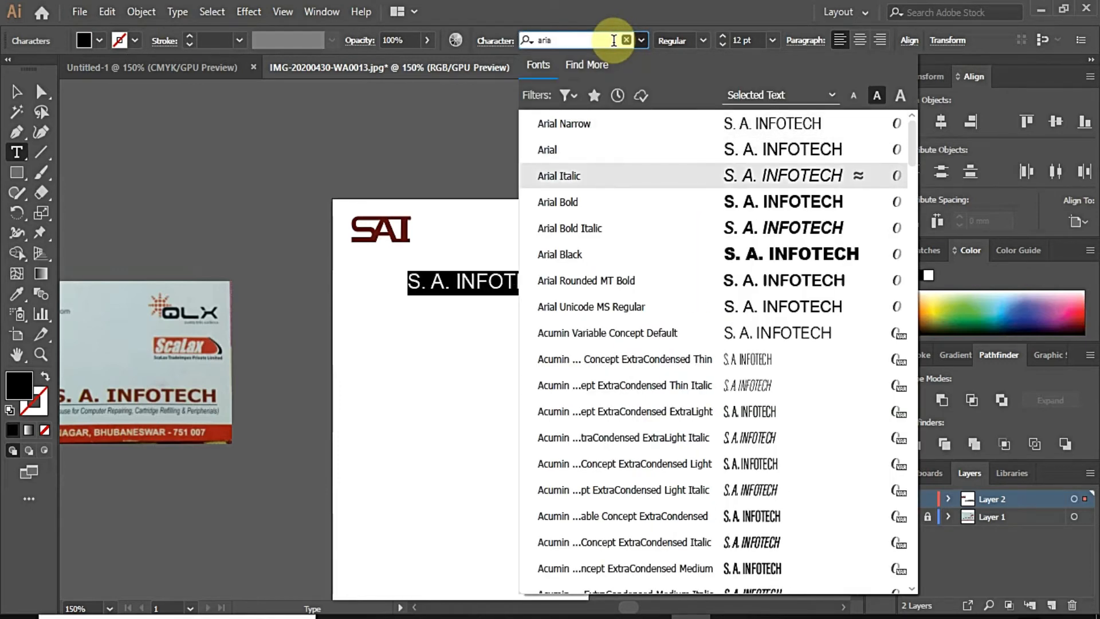
key("Up")
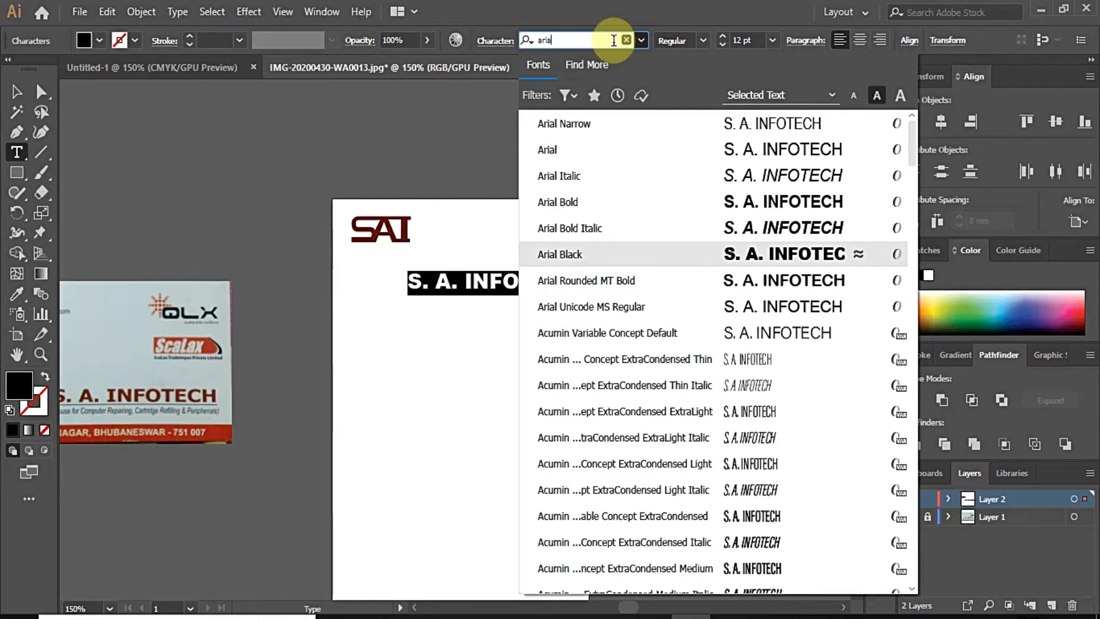
key("Return")
Step: Move the S. A. INFOTECH text up beside the SAI logo
left_click_drag(491, 287, 491, 230)
scroll(506, 218, "up", 2)
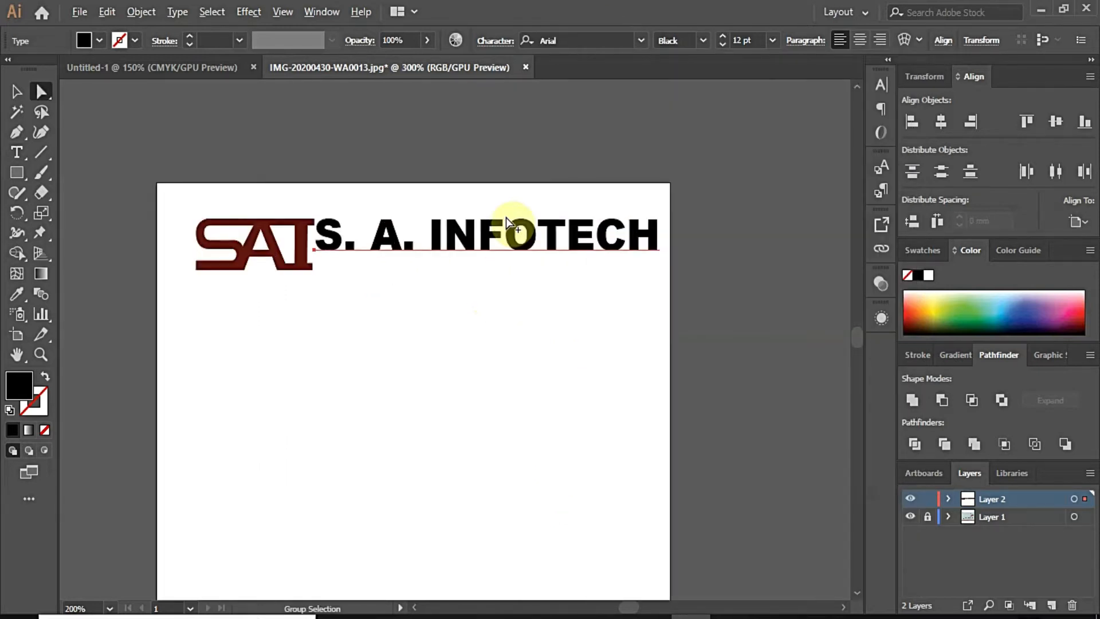
scroll(506, 218, "up", 1)
left_click(16, 92)
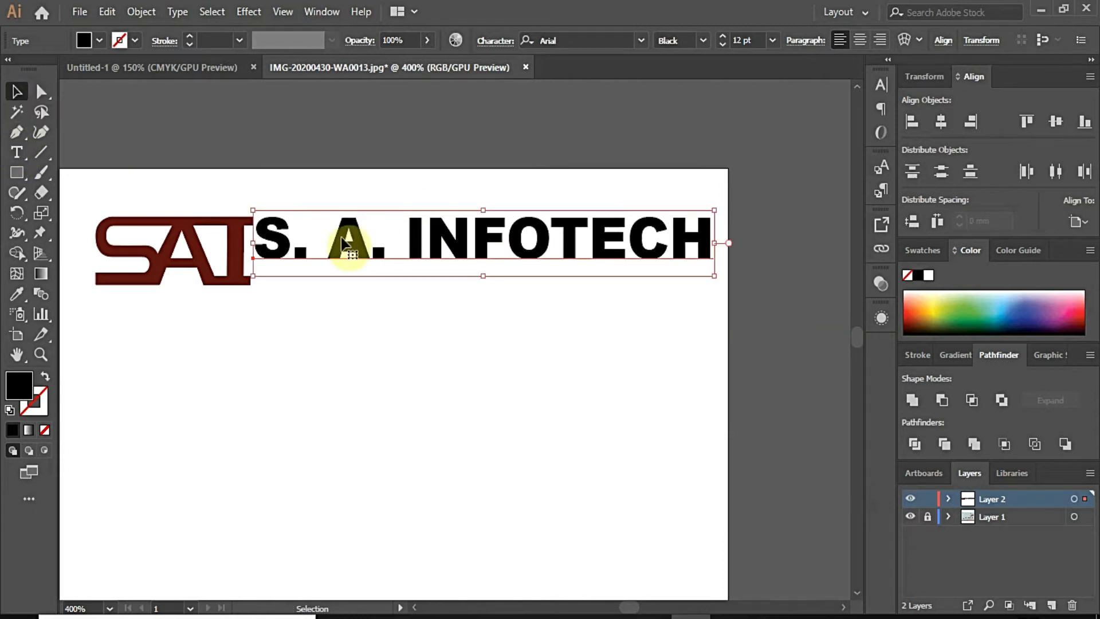
scroll(449, 272, "down", 4)
scroll(447, 272, "up", 1)
scroll(447, 272, "down", 1)
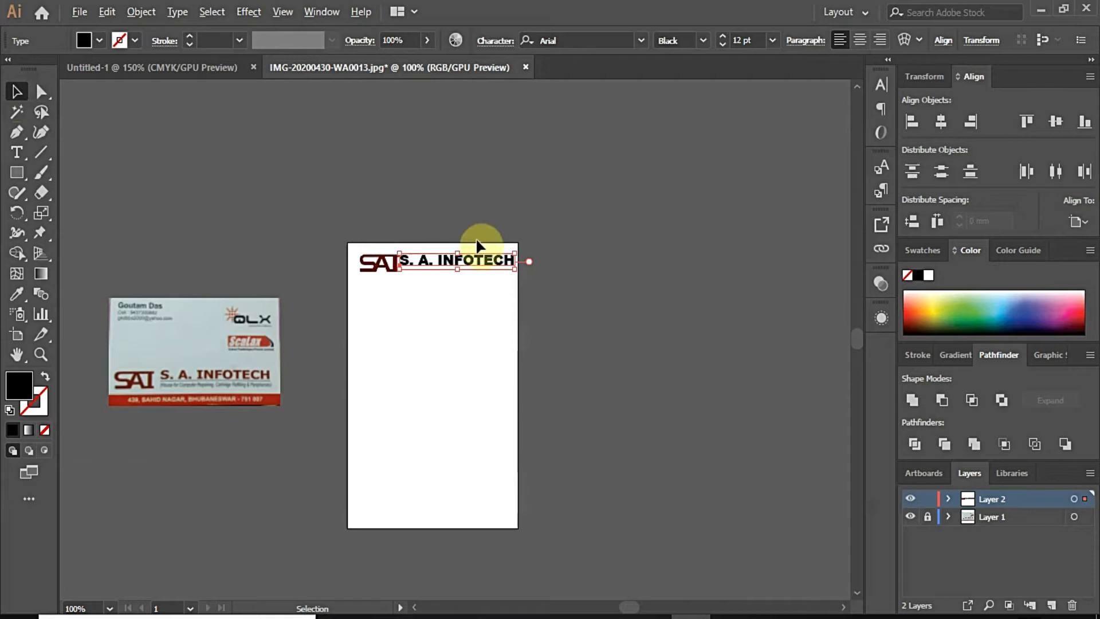
scroll(483, 253, "up", 2)
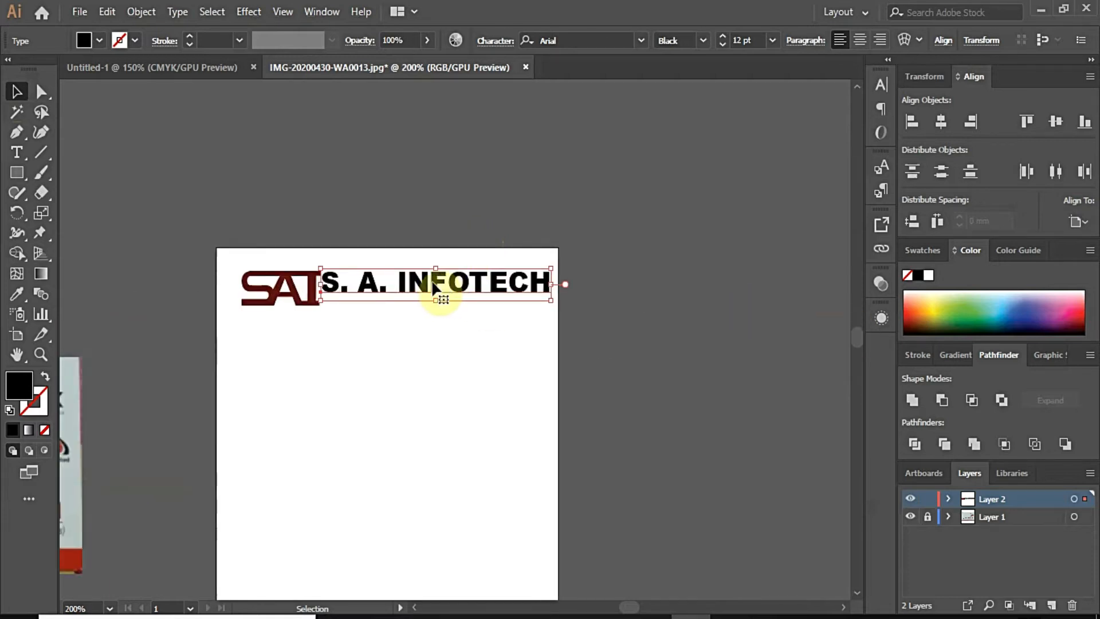
Step: Change the company name's font to Masque
double_click(434, 286)
left_click_drag(314, 280, 550, 283)
left_click(640, 40)
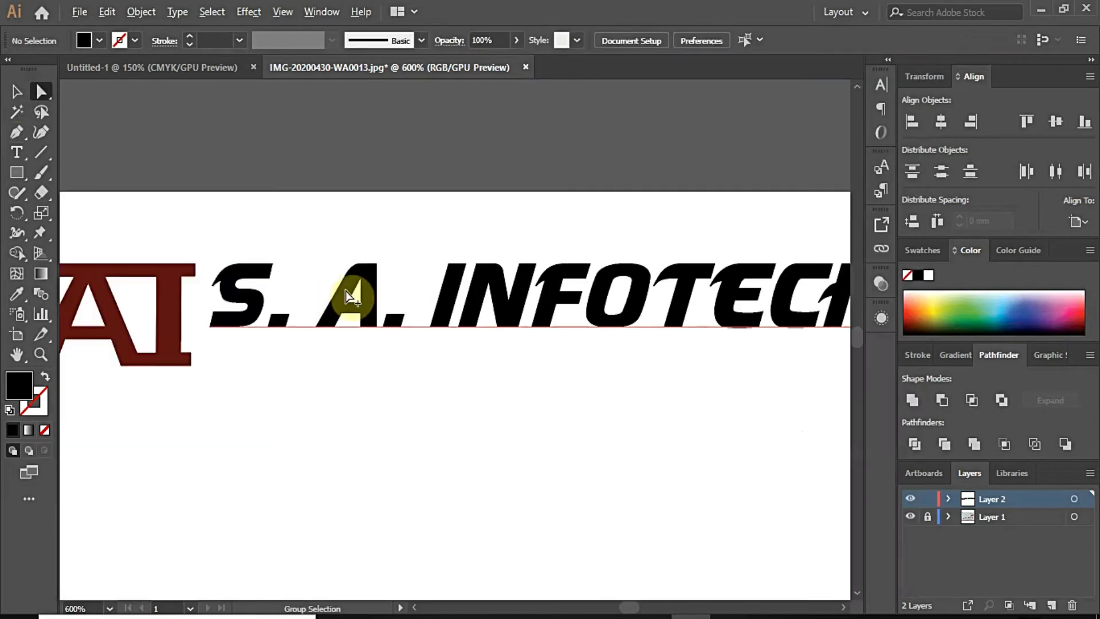
left_click_drag(355, 295, 340, 289)
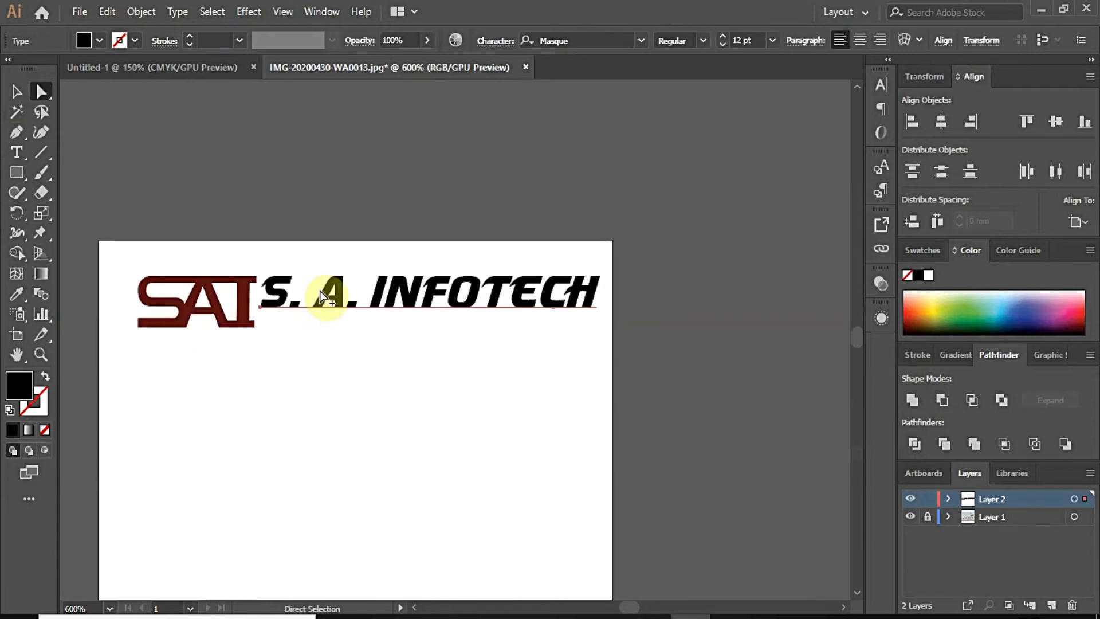
scroll(320, 290, "down", 1)
left_click(502, 233)
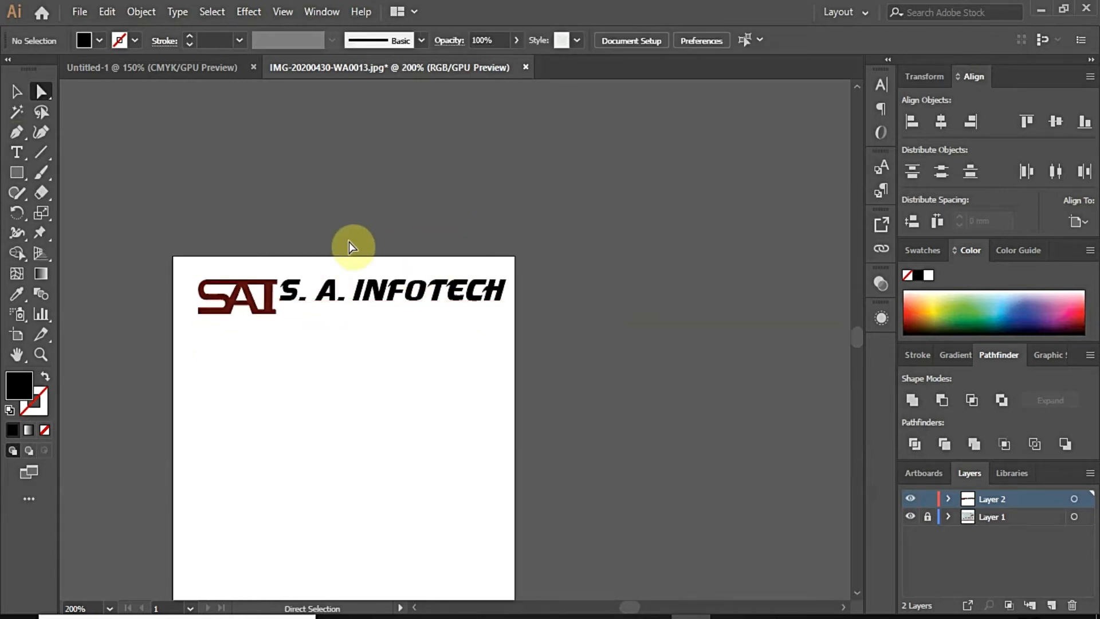
Step: Draw a very thin rectangle under S. A. INFOTECH, spanning from the S to the H
scroll(345, 243, "up", 1)
left_click(17, 173)
scroll(261, 319, "up", 1)
left_click_drag(246, 337, 698, 342)
key("a")
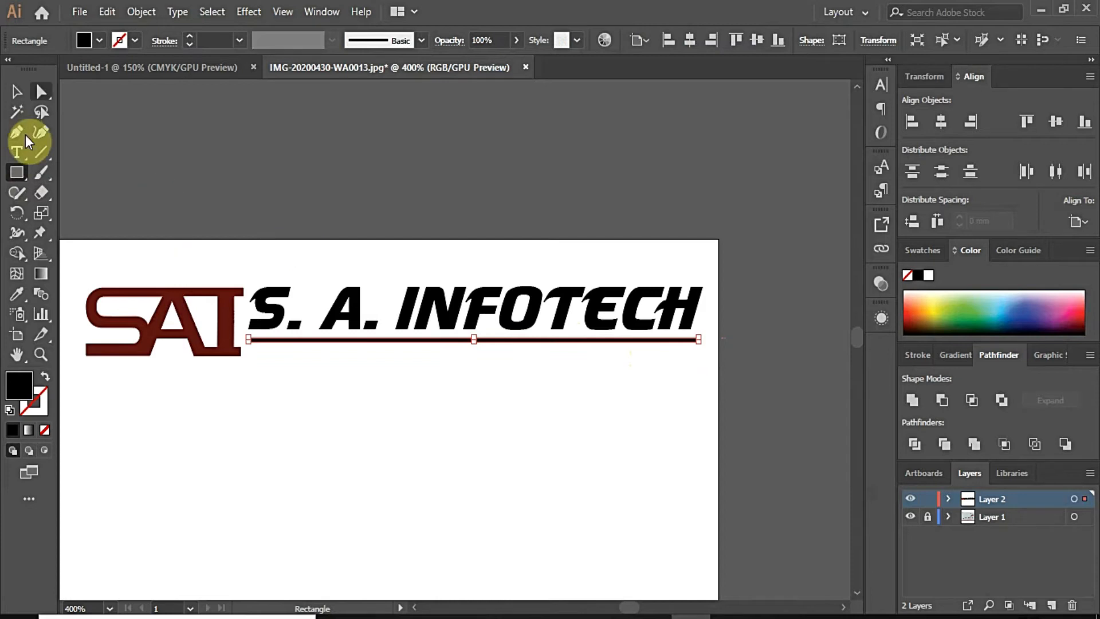
scroll(368, 289, "down", 5)
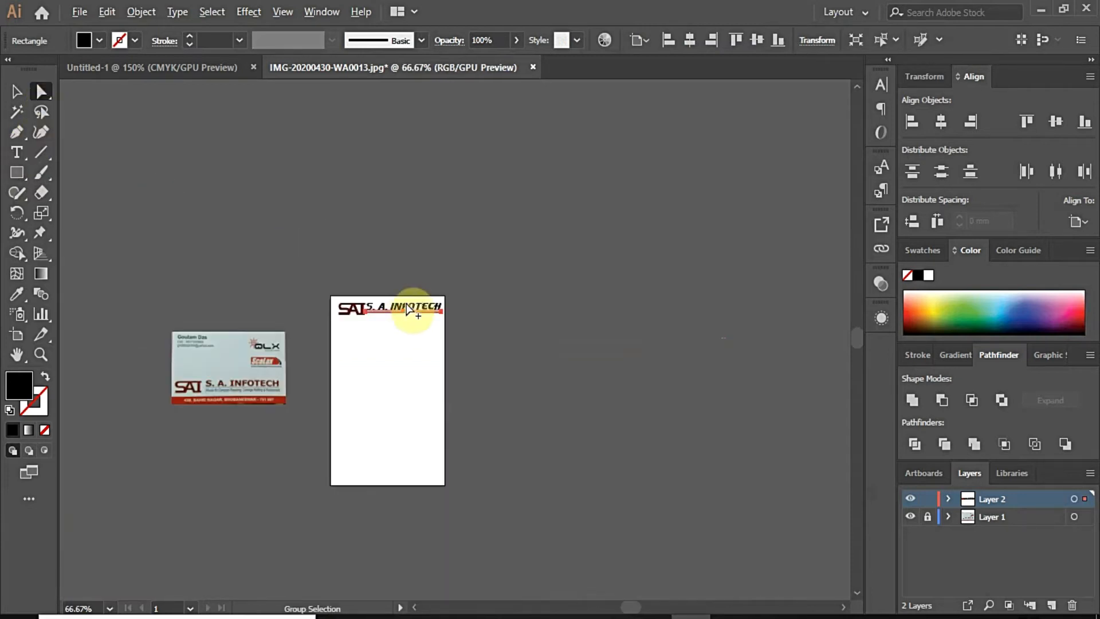
scroll(407, 309, "up", 5)
left_click(303, 332)
Step: Color the S. A. INFOTECH text with the logo's dark red using the Eyedropper
key("t")
left_click_drag(284, 313, 729, 302)
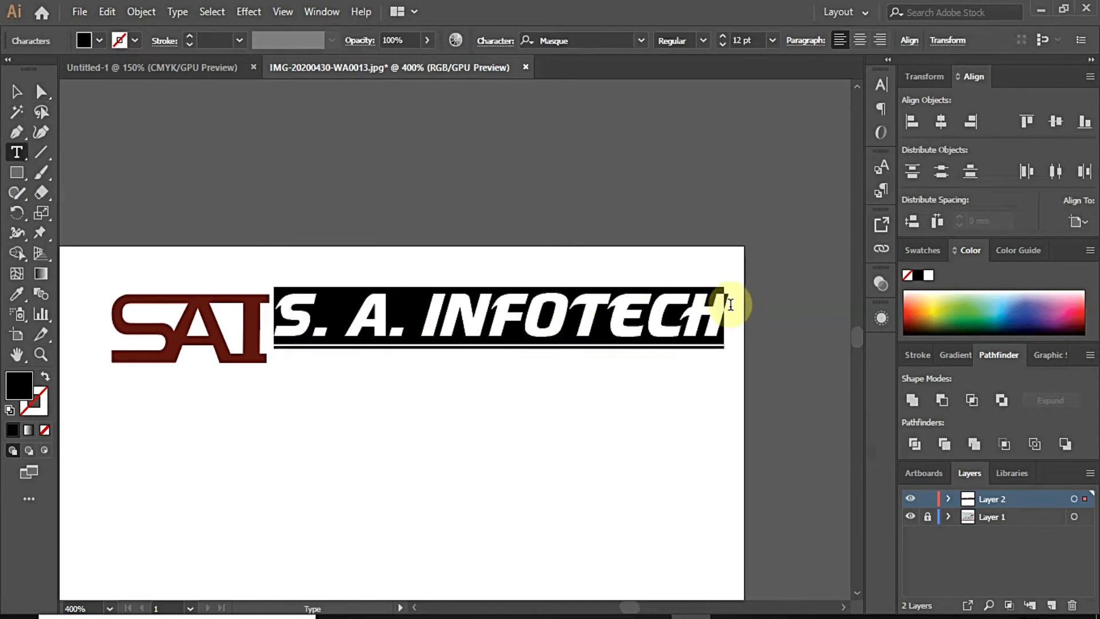
left_click(13, 298)
left_click(120, 309)
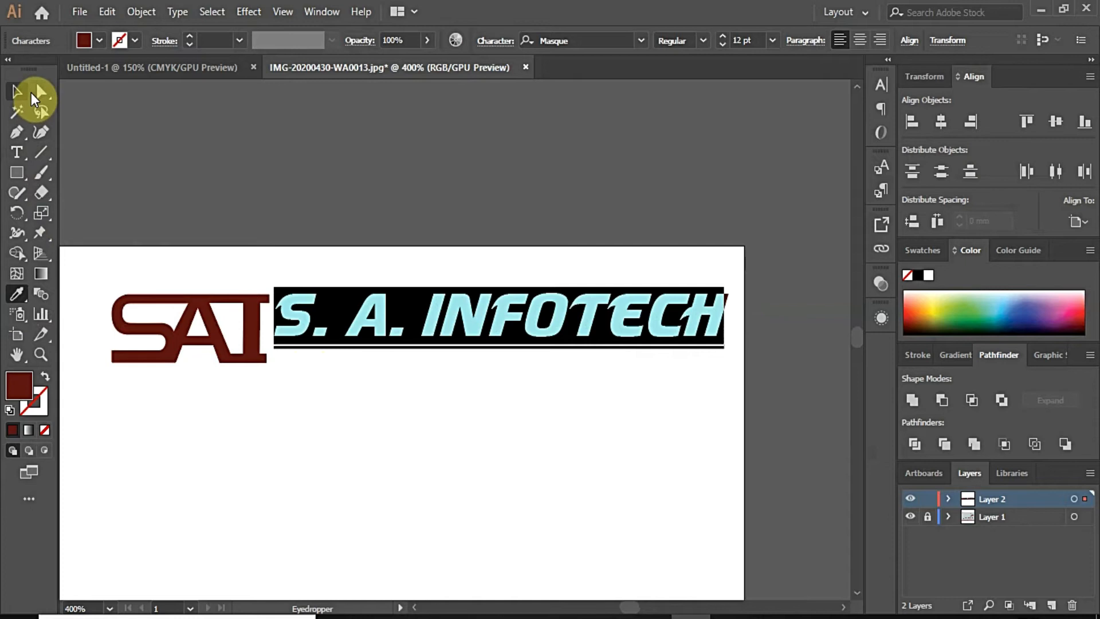
left_click(33, 97)
left_click(356, 240)
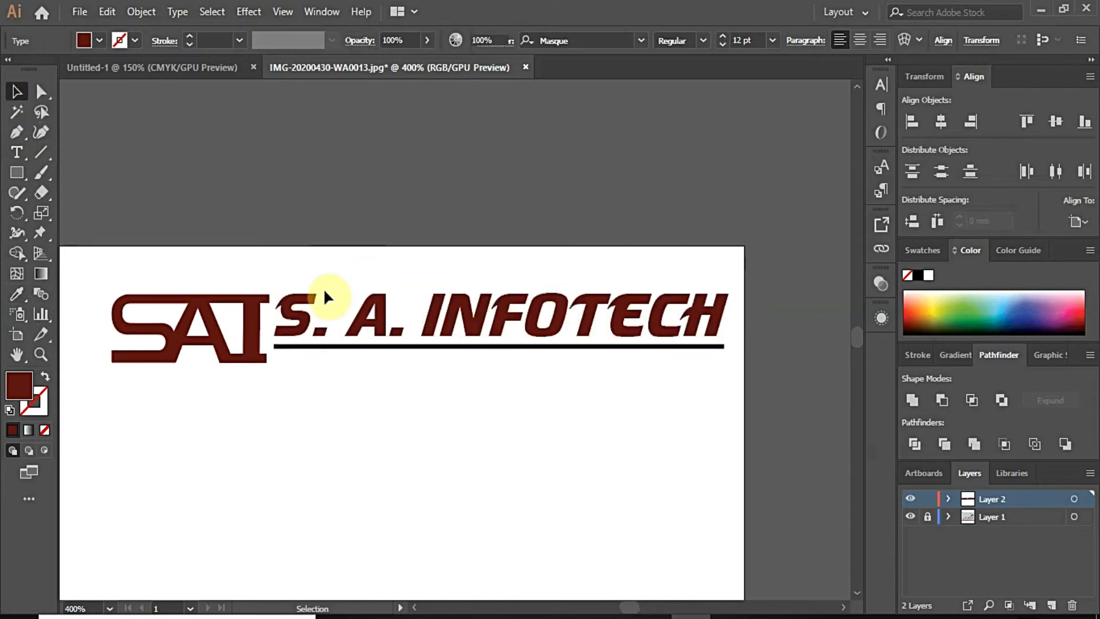
Step: Adjust the company name's fill to the dark red 7F1C1C
left_click(292, 318)
double_click(283, 303)
left_click_drag(282, 303, 723, 314)
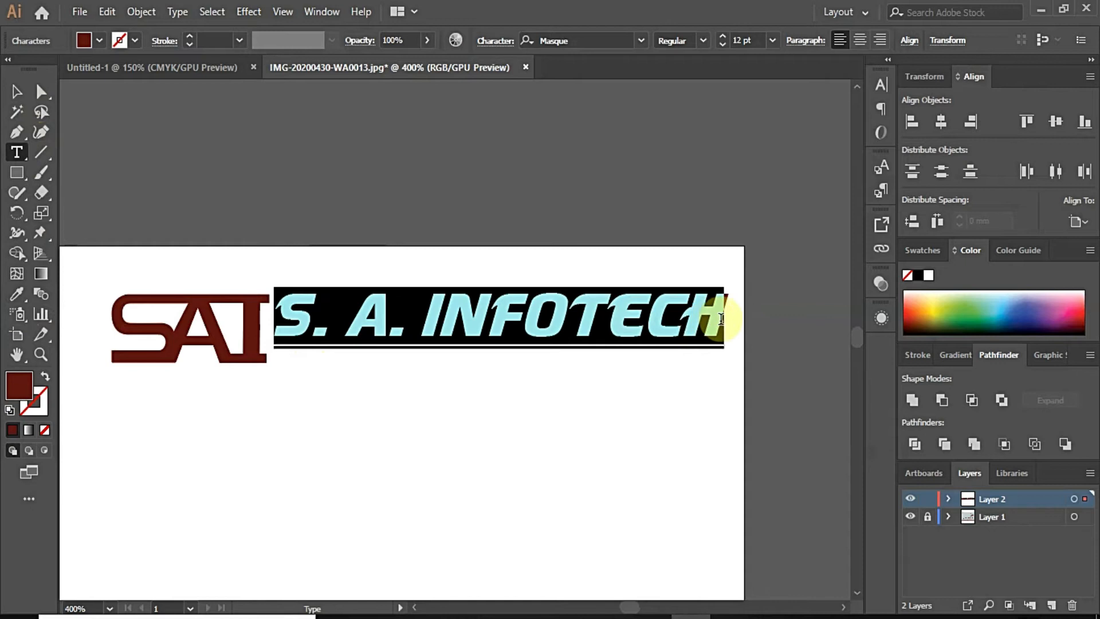
double_click(21, 385)
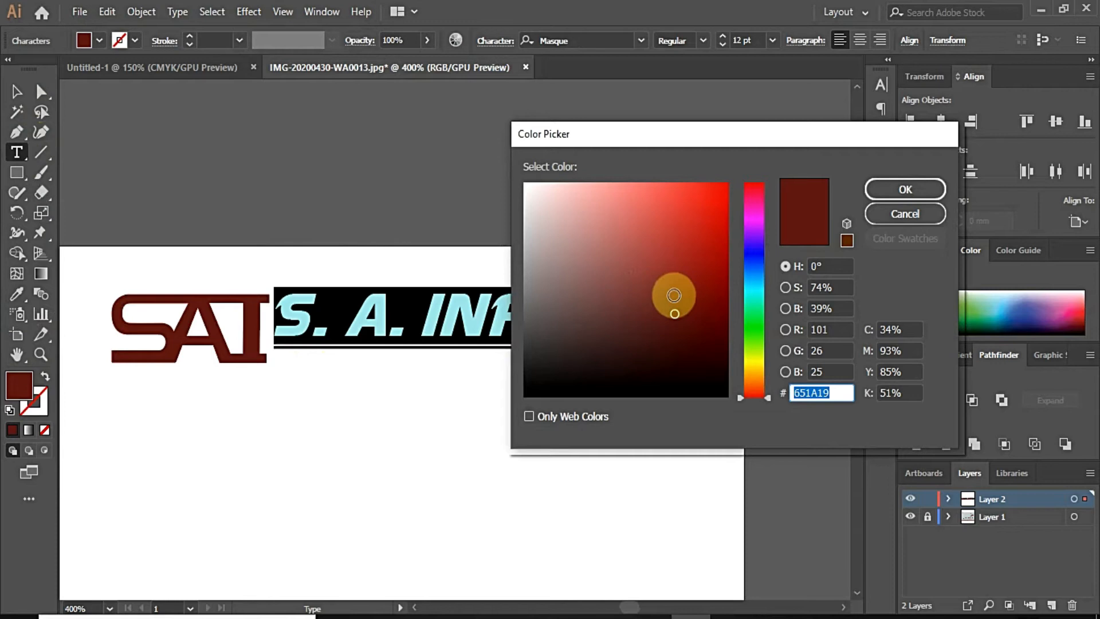
left_click(674, 296)
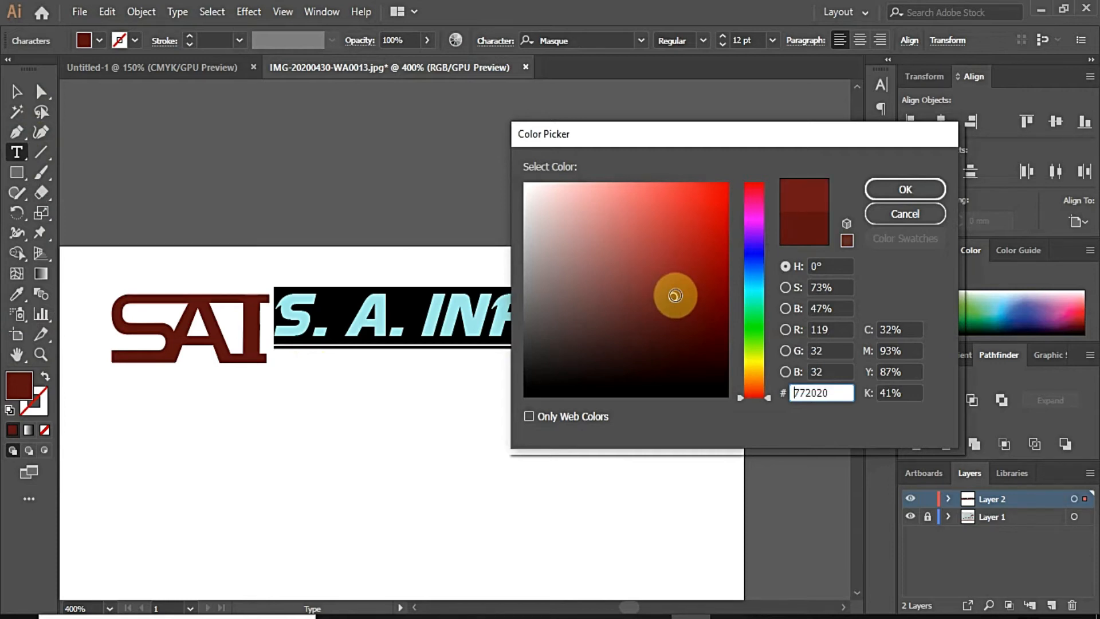
left_click(683, 291)
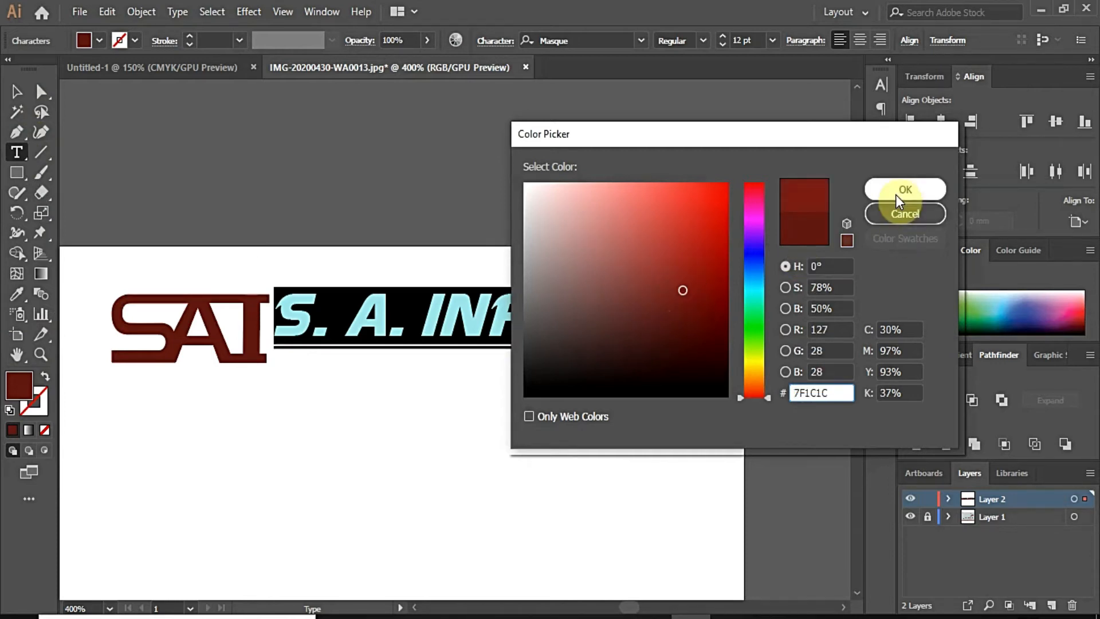
left_click(896, 191)
left_click(17, 92)
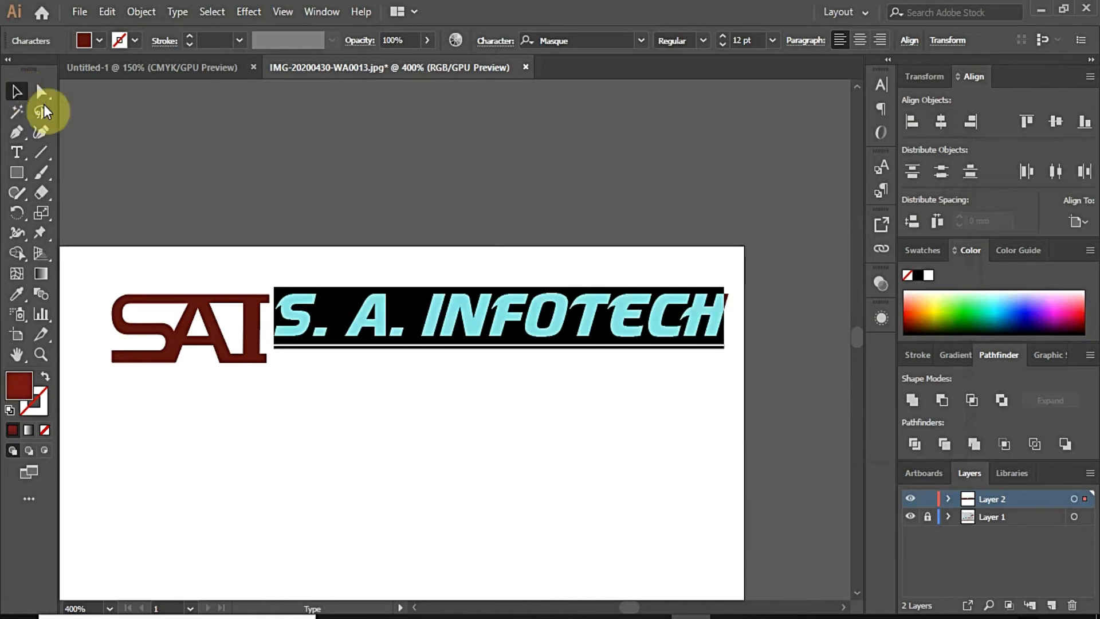
left_click(438, 272)
left_click(437, 315)
left_click(394, 414)
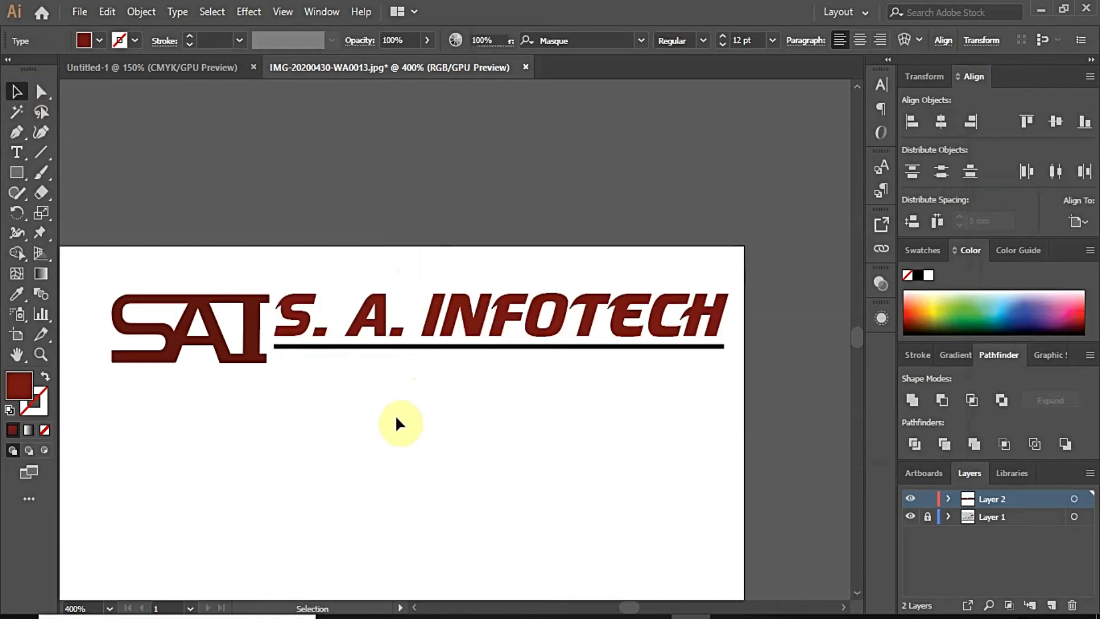
Step: Marquee-select the logo and heading and shift them slightly left
scroll(258, 300, "down", 2)
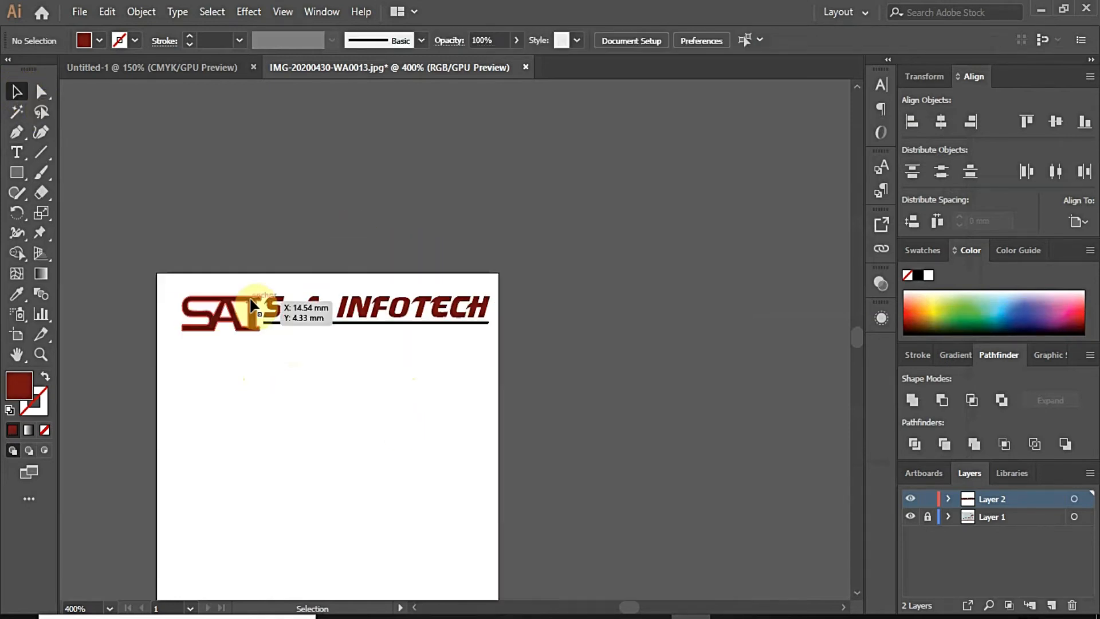
left_click_drag(180, 284, 511, 350)
left_click_drag(395, 318, 388, 311)
left_click(560, 334)
scroll(290, 341, "up", 3)
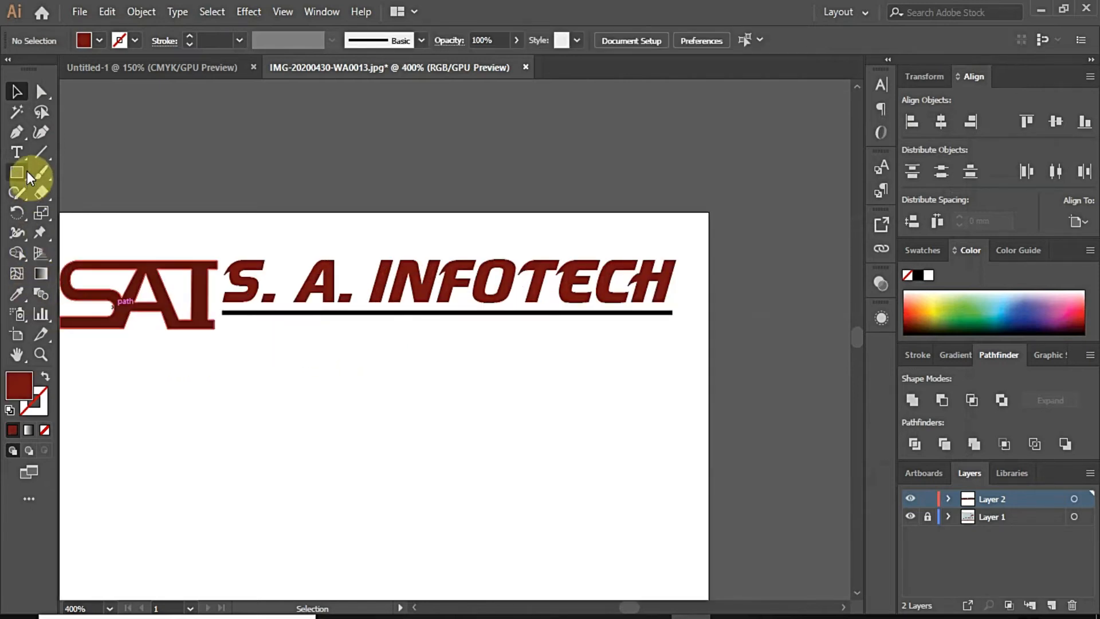
left_click(18, 153)
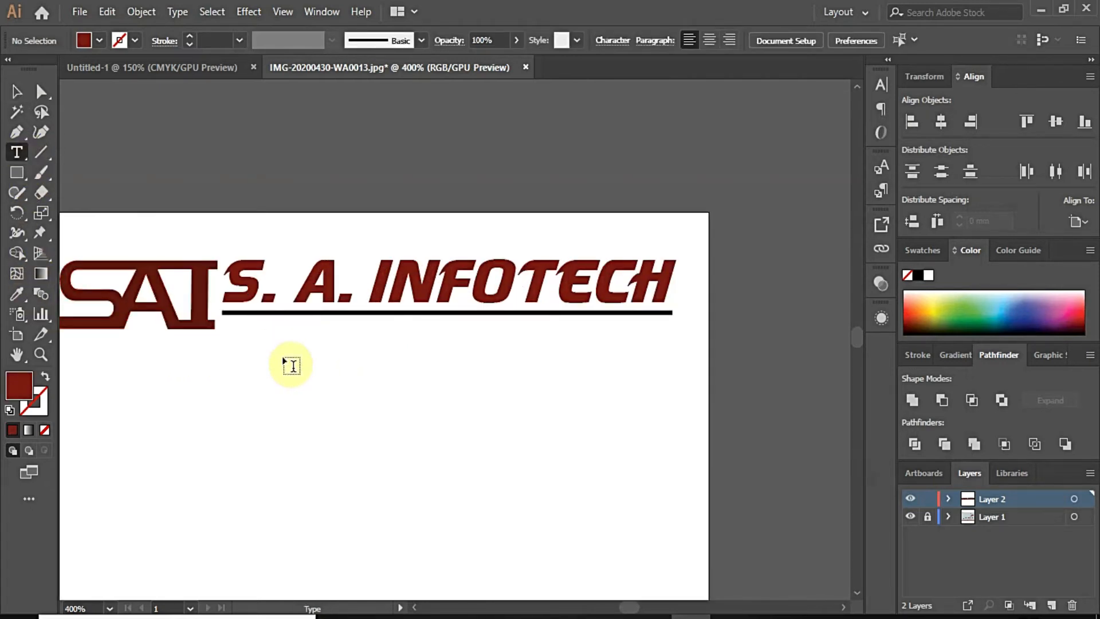
Step: Type the Arial tagline 'House of Computer Repairing, CAtridge Refilling & Peripherals' below the heading
left_click(283, 355)
scroll(356, 401, "down", 3)
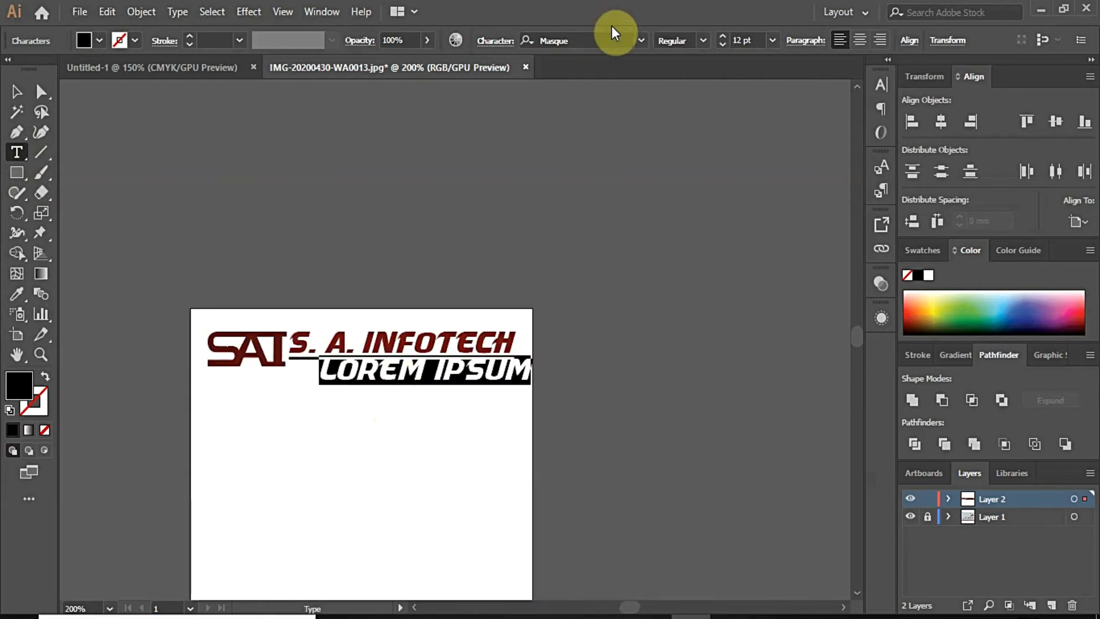
left_click(640, 40)
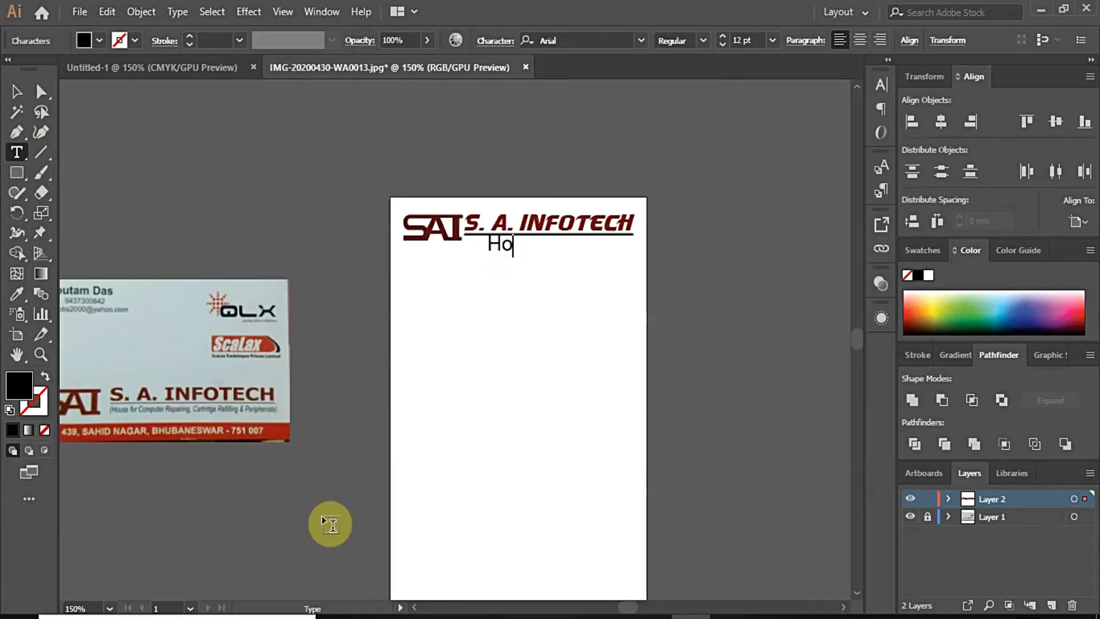
type("use o")
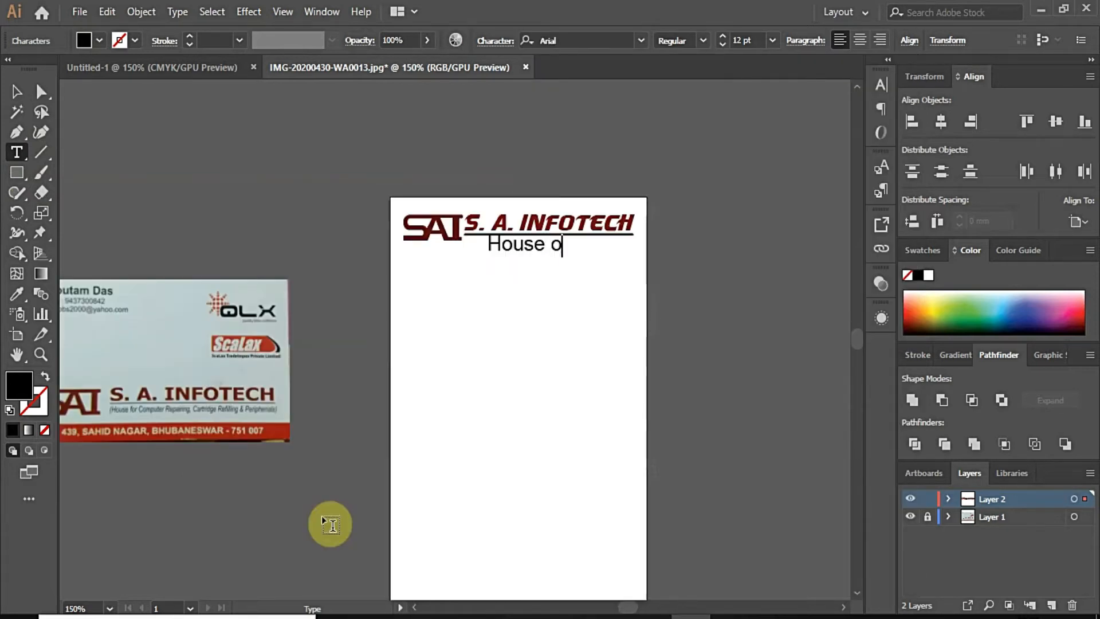
type("f Computer Re")
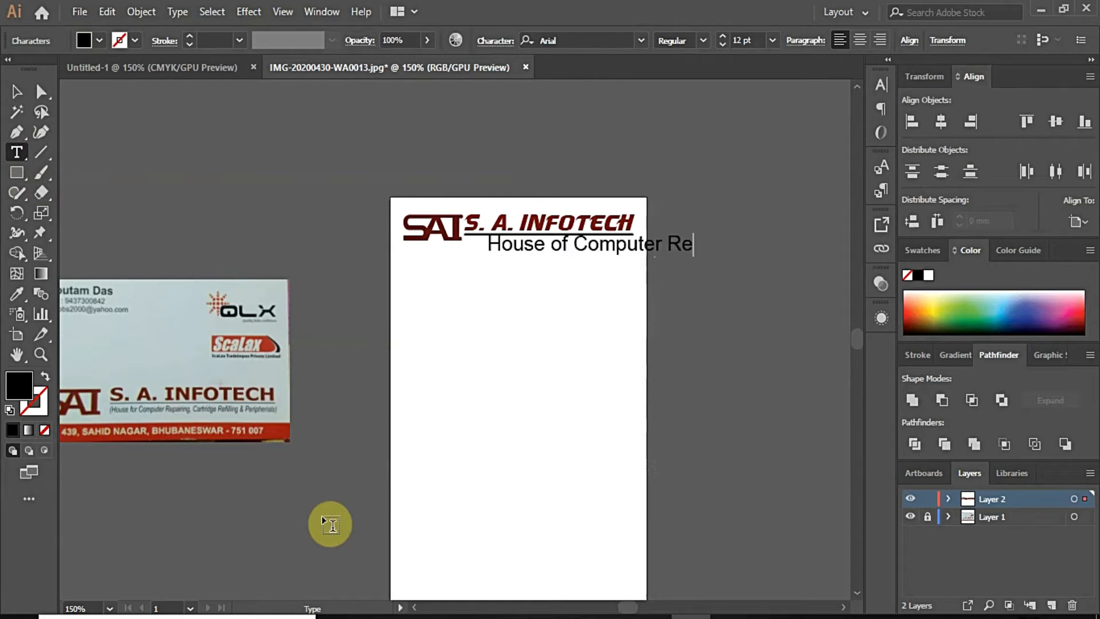
type("pairing, CAtridge ")
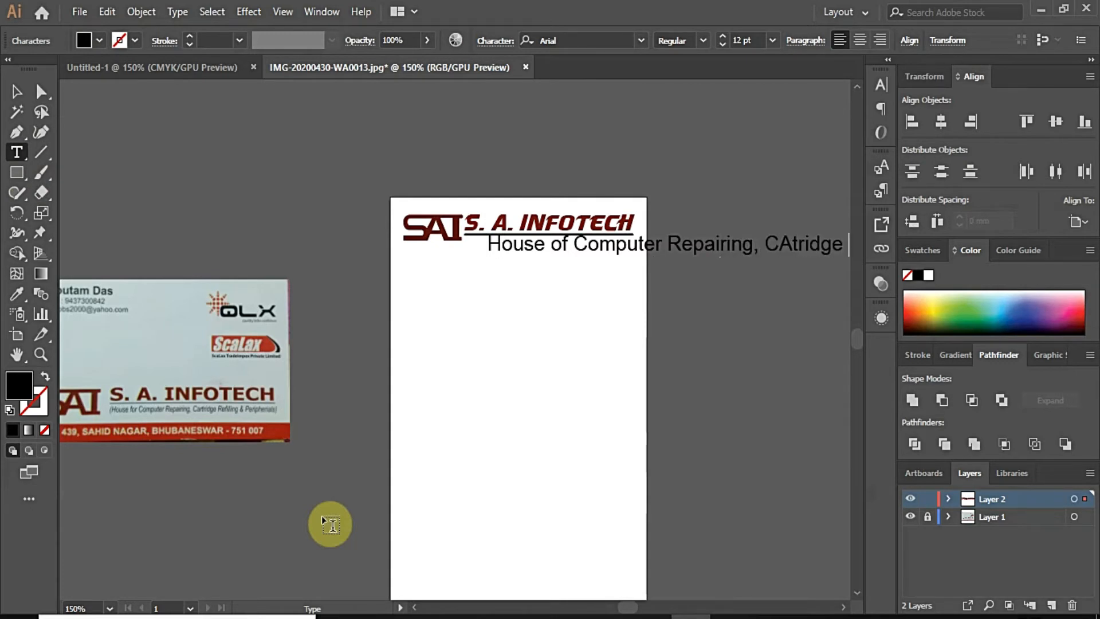
type("Refiling")
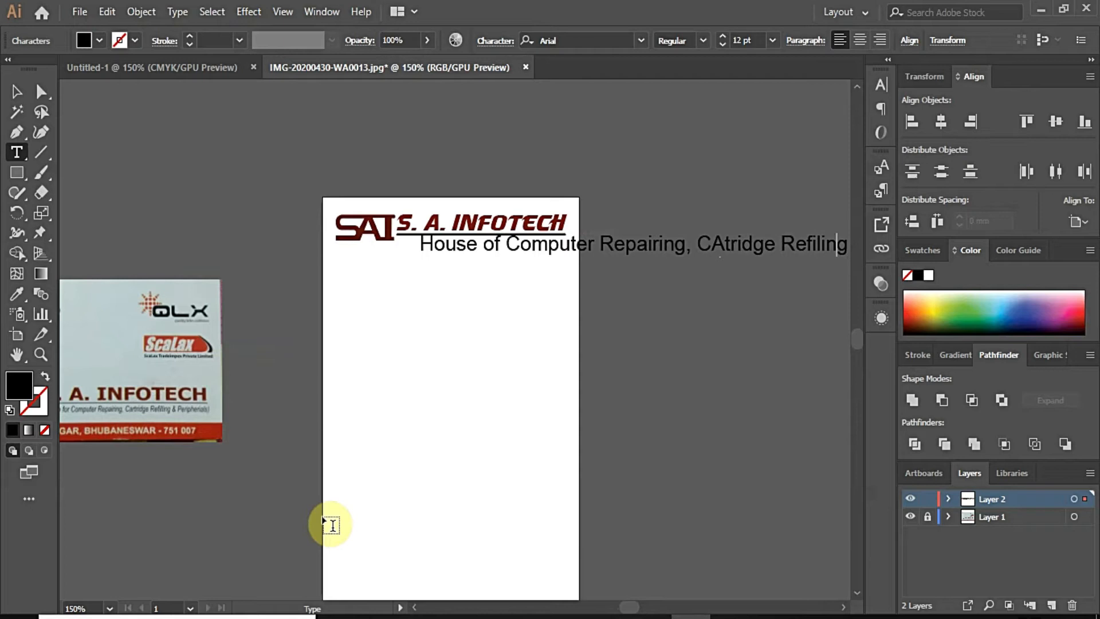
type("l")
key("End")
type(", ")
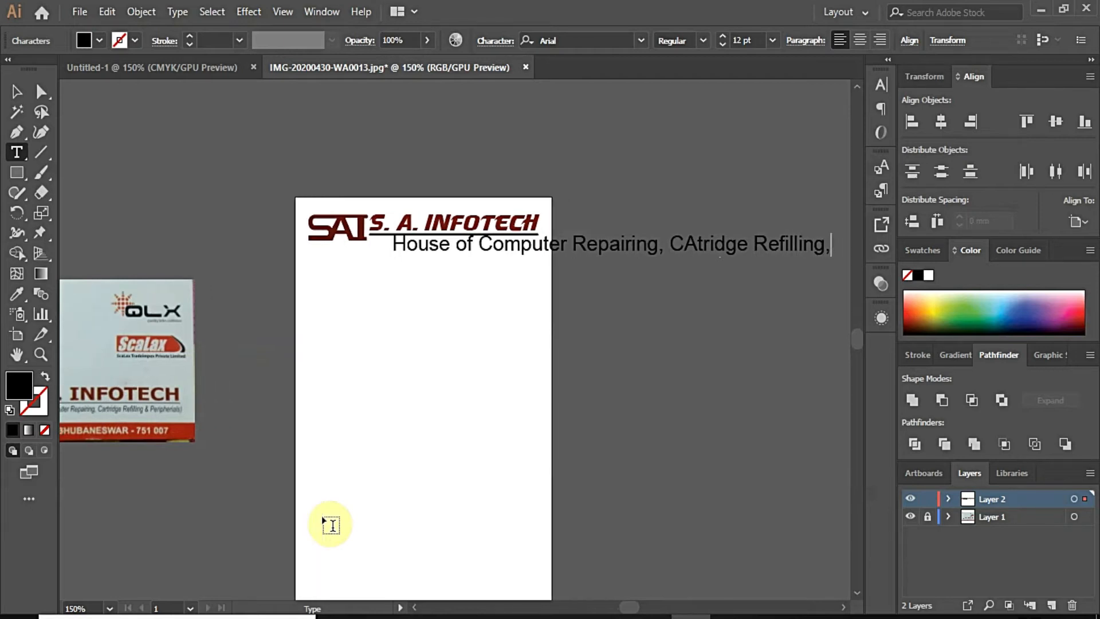
key("BackSpace")
key("BackSpace")
type(" & P")
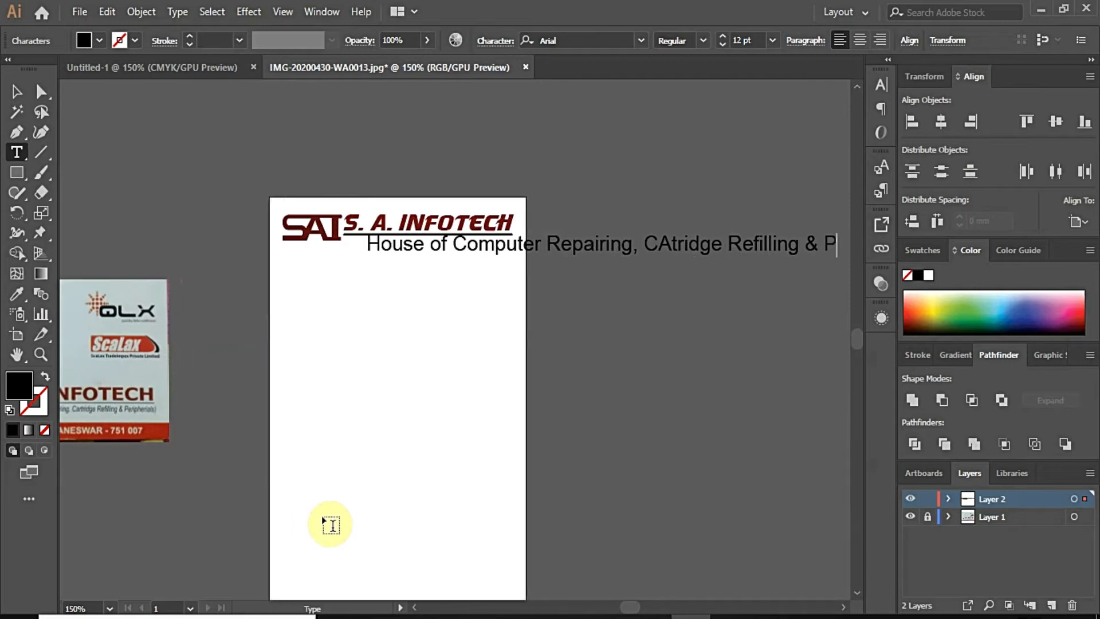
type("eripherals")
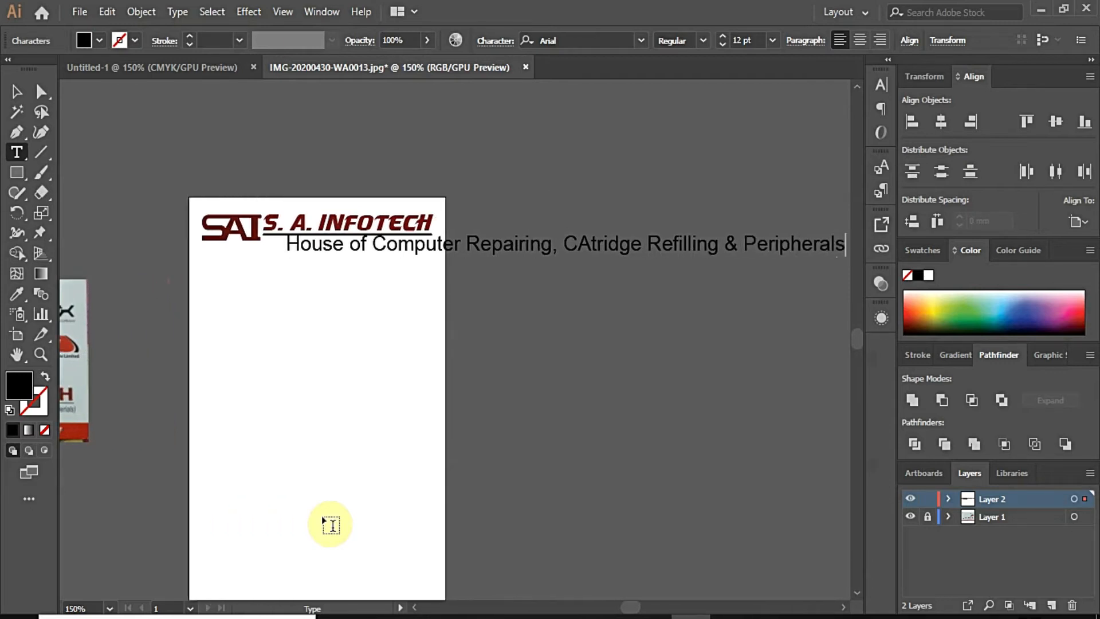
key("ctrl+a")
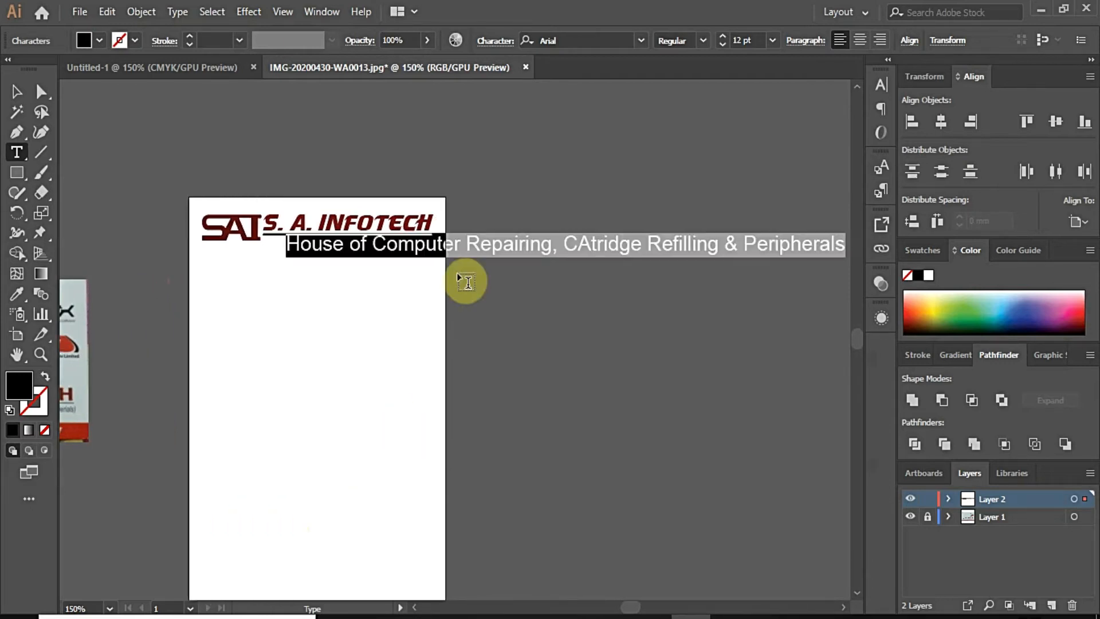
Step: Make the tagline Arial Narrow and correct 'CAtridge' to 'Catridge'
left_click(702, 41)
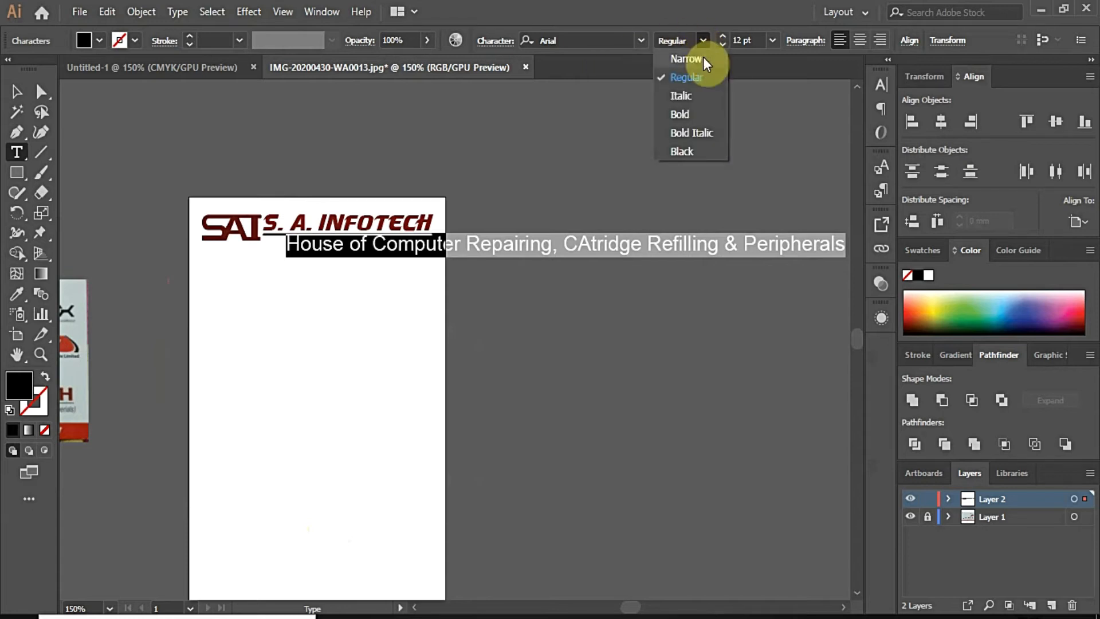
left_click(703, 56)
left_click(535, 242)
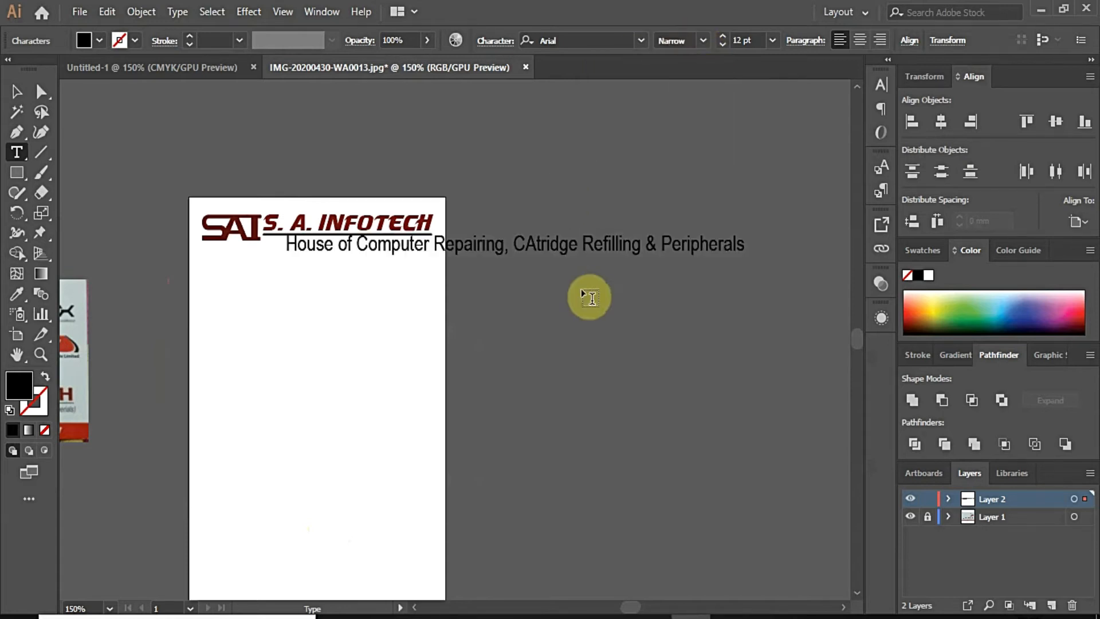
key("BackSpace")
type("a")
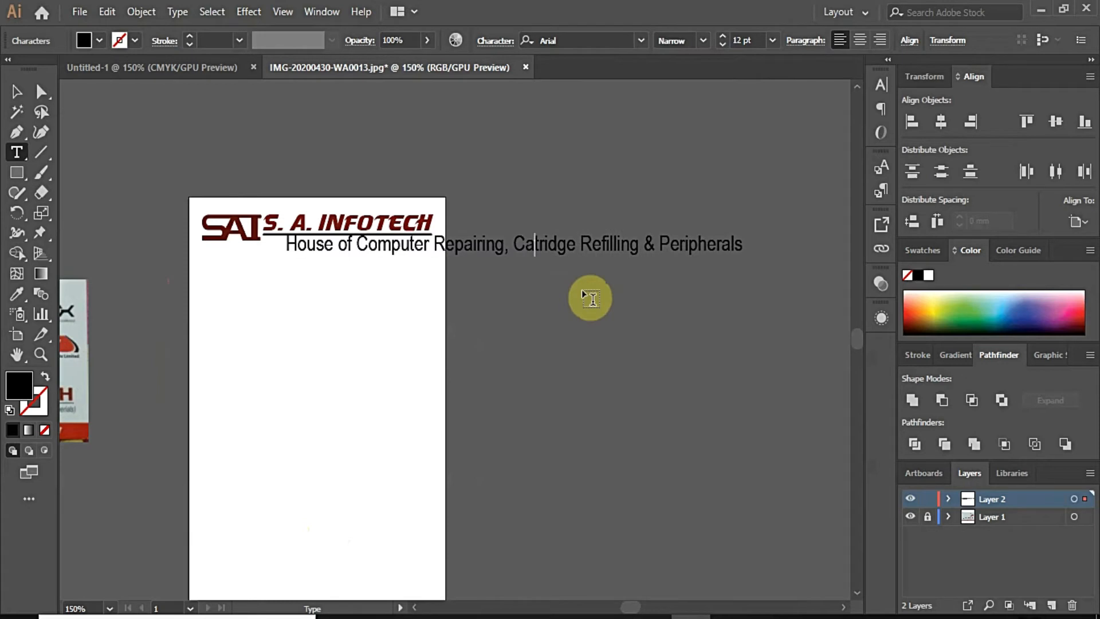
Step: Set the whole tagline's font size to 7 pt
left_click(748, 40)
type("8")
key("Return")
key("End")
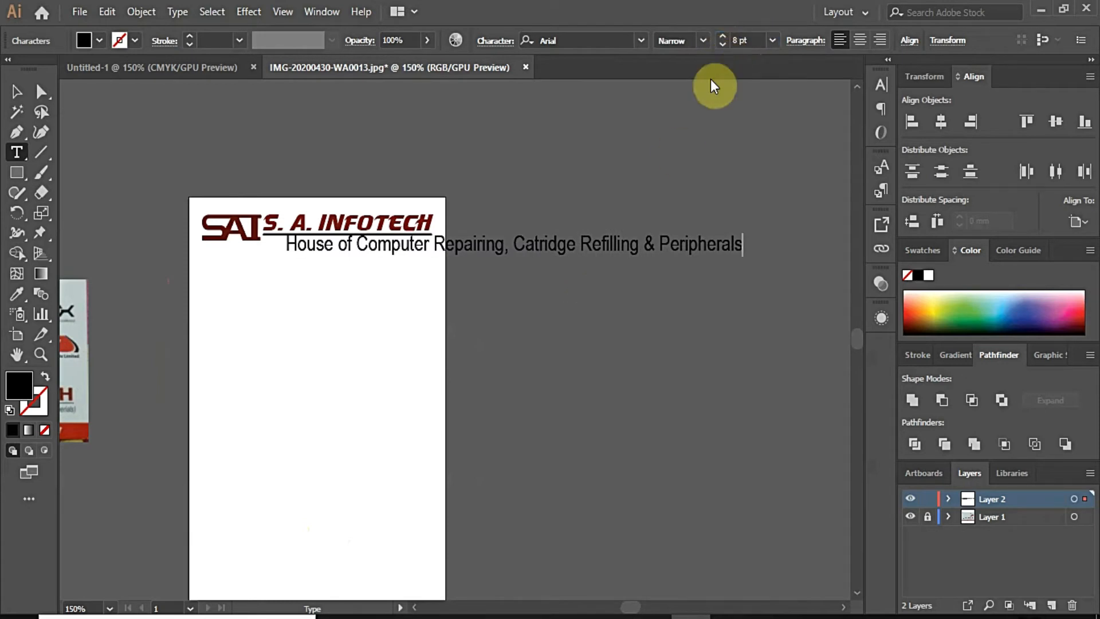
key("ctrl+a")
left_click(761, 43)
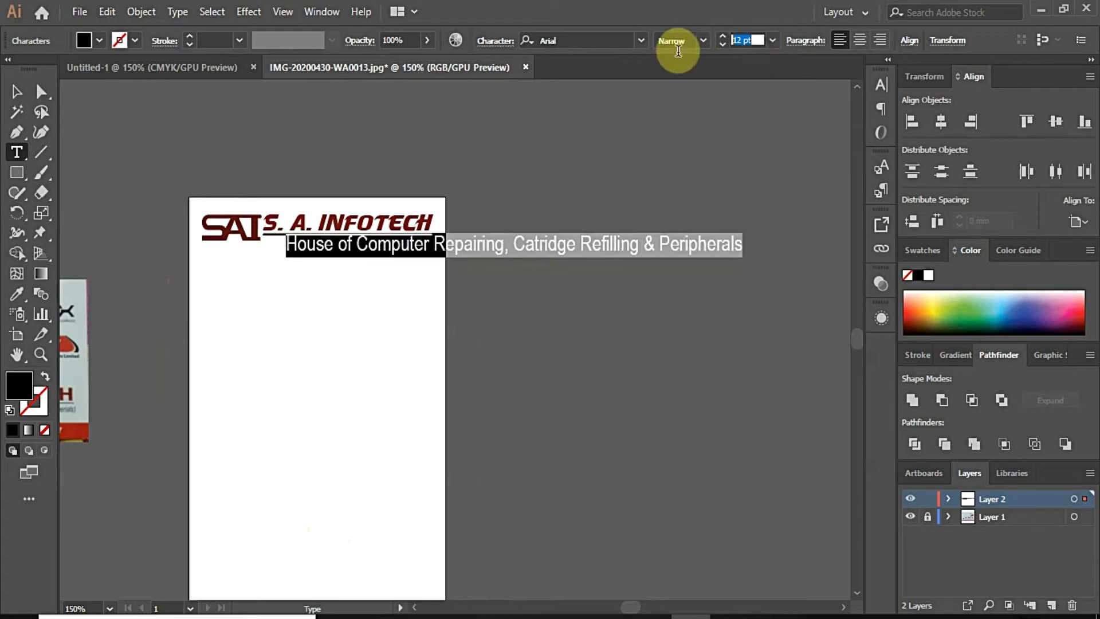
type("7")
key("Return")
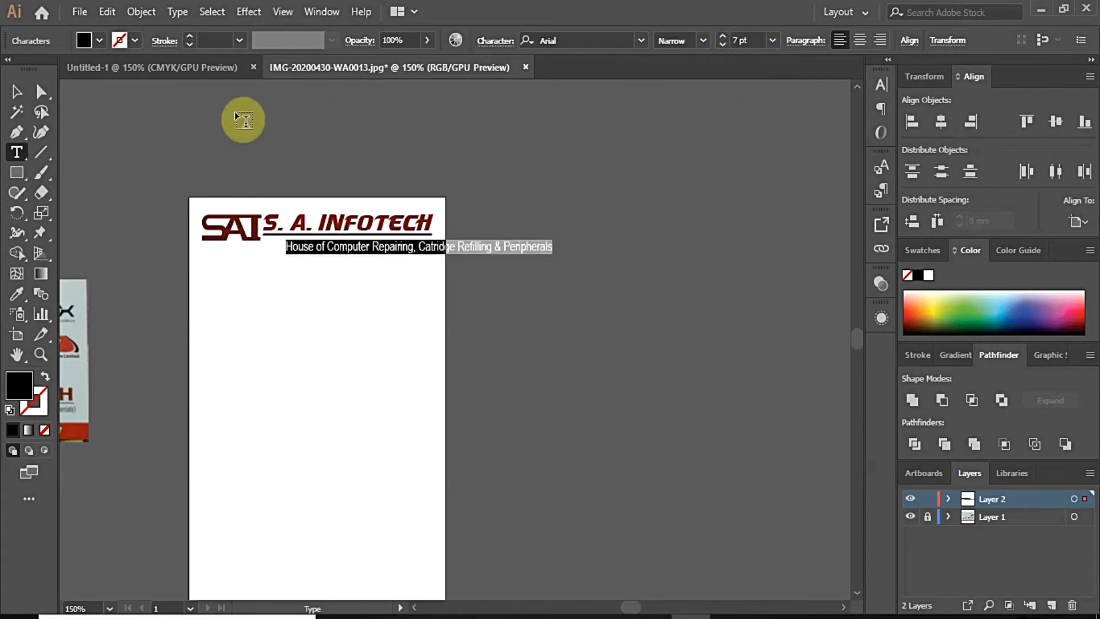
Step: Move and scale the tagline down to line up under the SAI logo and heading
left_click(22, 94)
scroll(314, 251, "up", 2)
left_click_drag(365, 252, 178, 244)
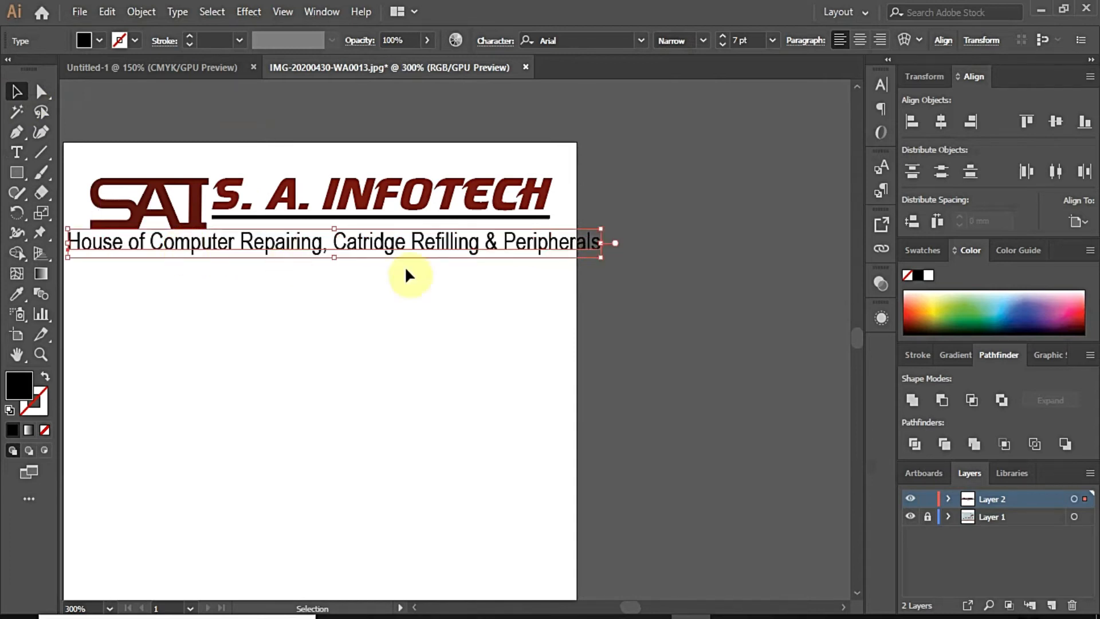
scroll(182, 223, "up", 1)
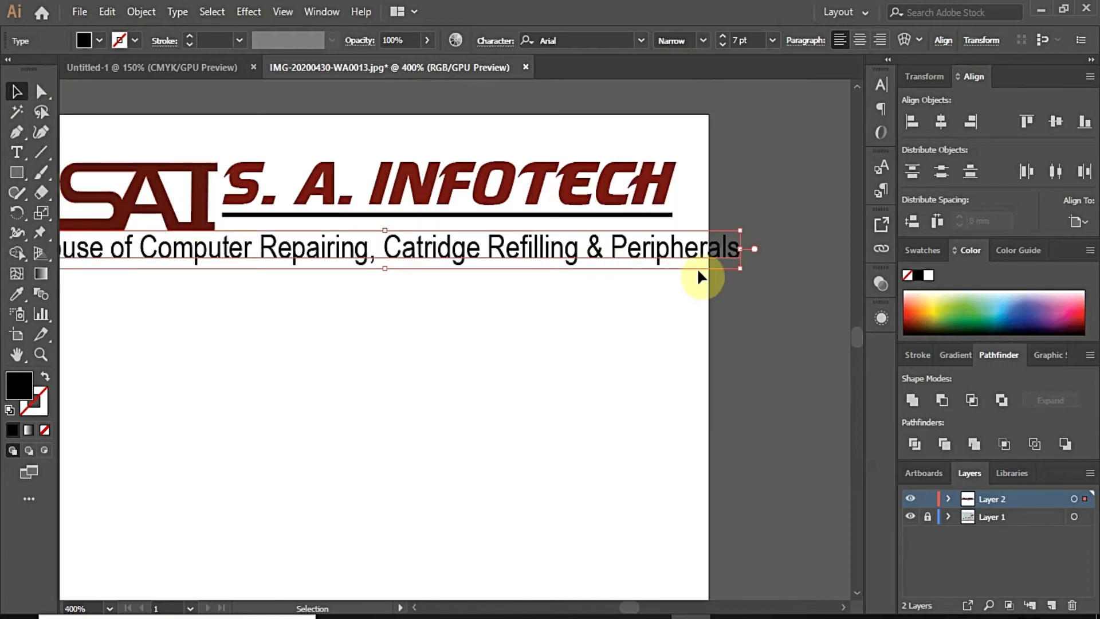
left_click_drag(743, 268, 699, 268)
scroll(484, 275, "down", 2)
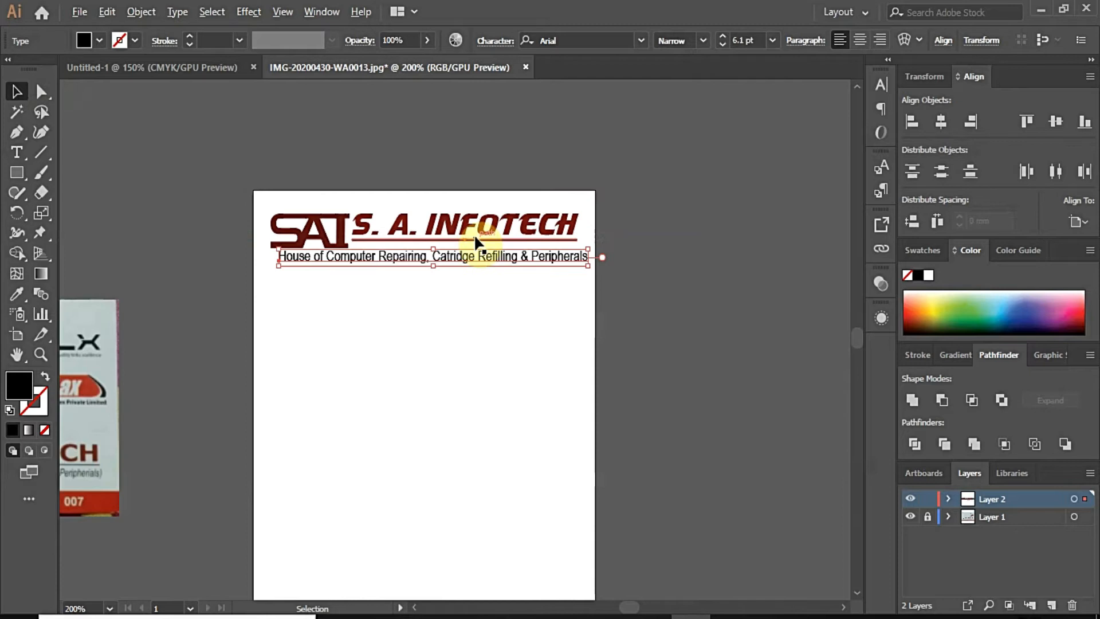
scroll(476, 241, "up", 1)
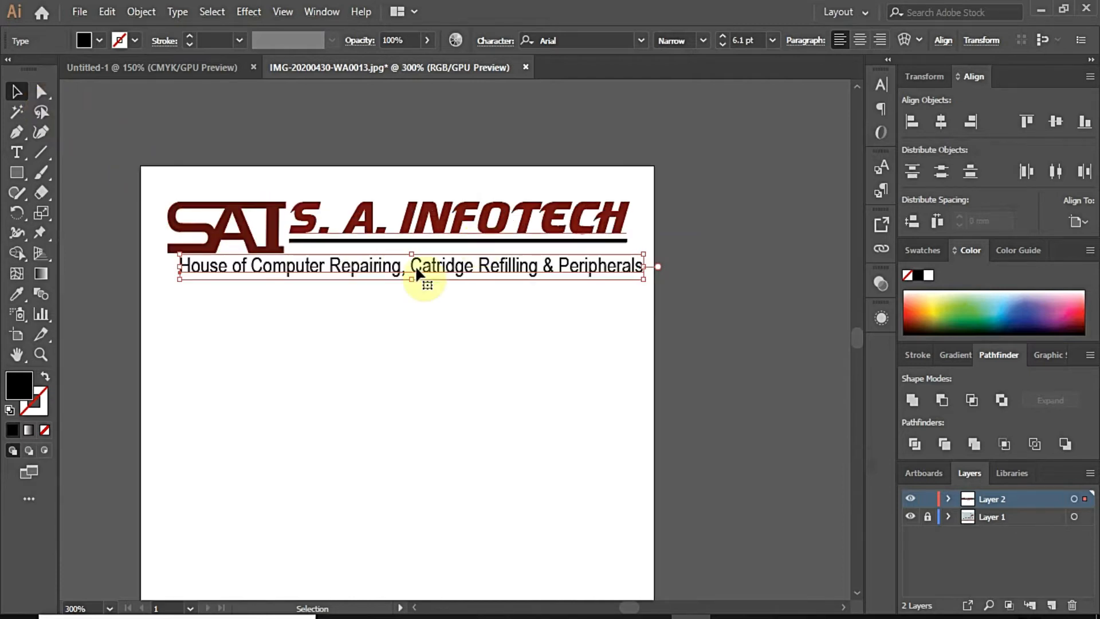
left_click_drag(470, 272, 461, 272)
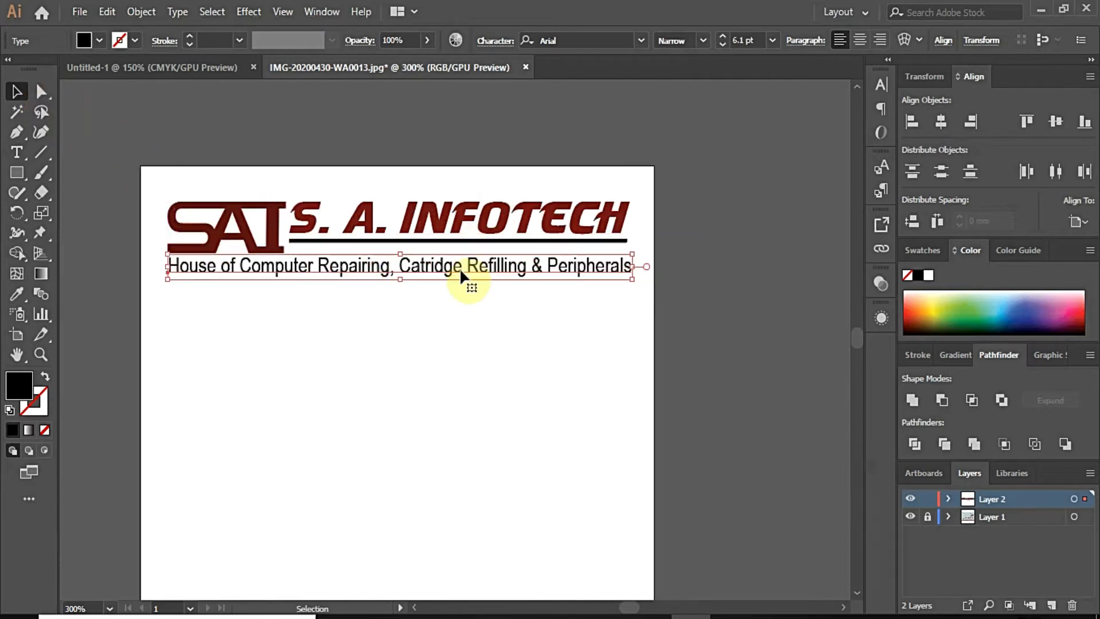
left_click(676, 262)
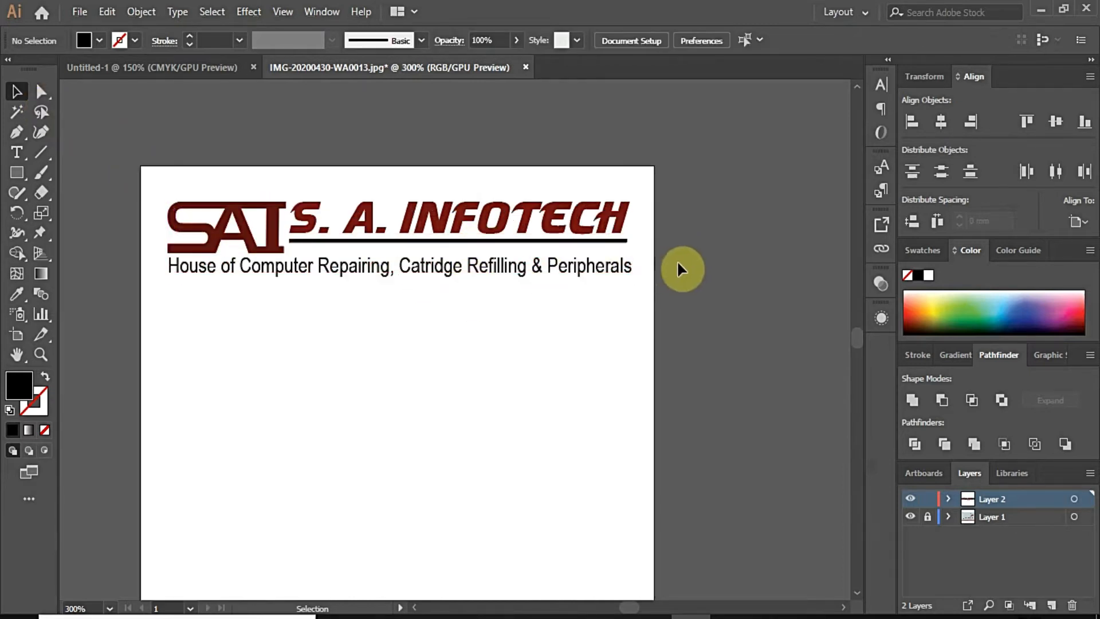
left_click(554, 240)
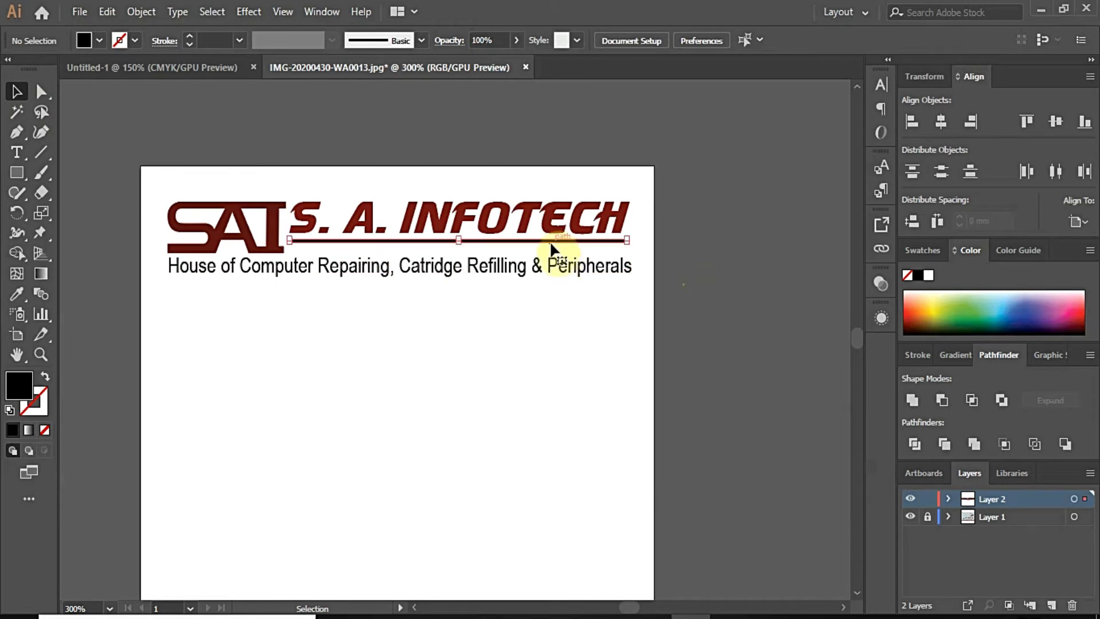
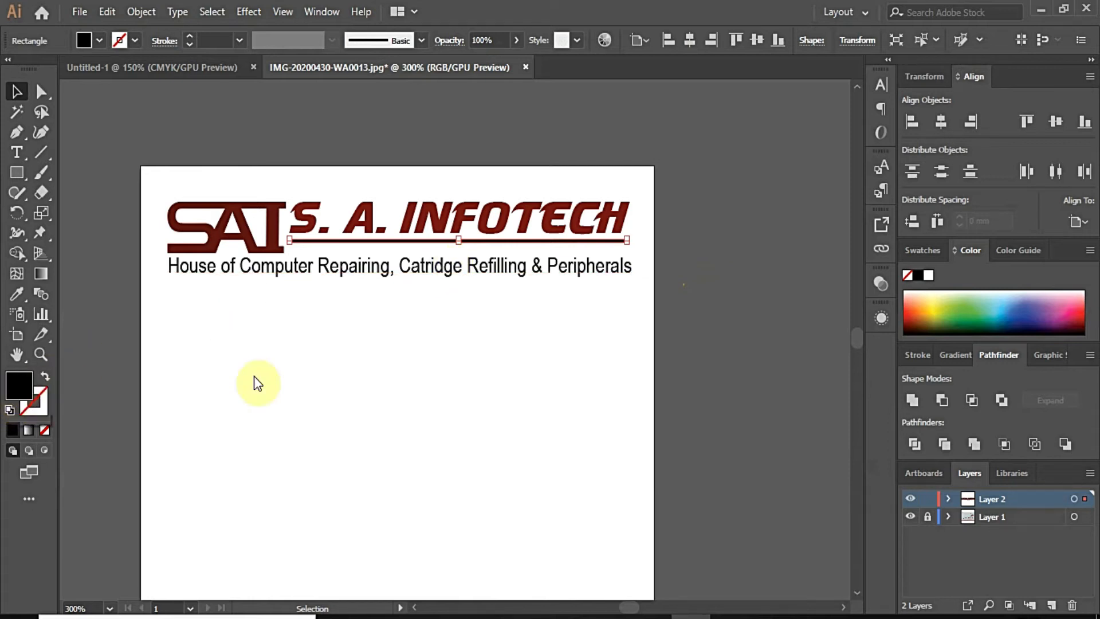
Step: Fill the divider line under the S. A. INFOTECH name with red
left_click(912, 315)
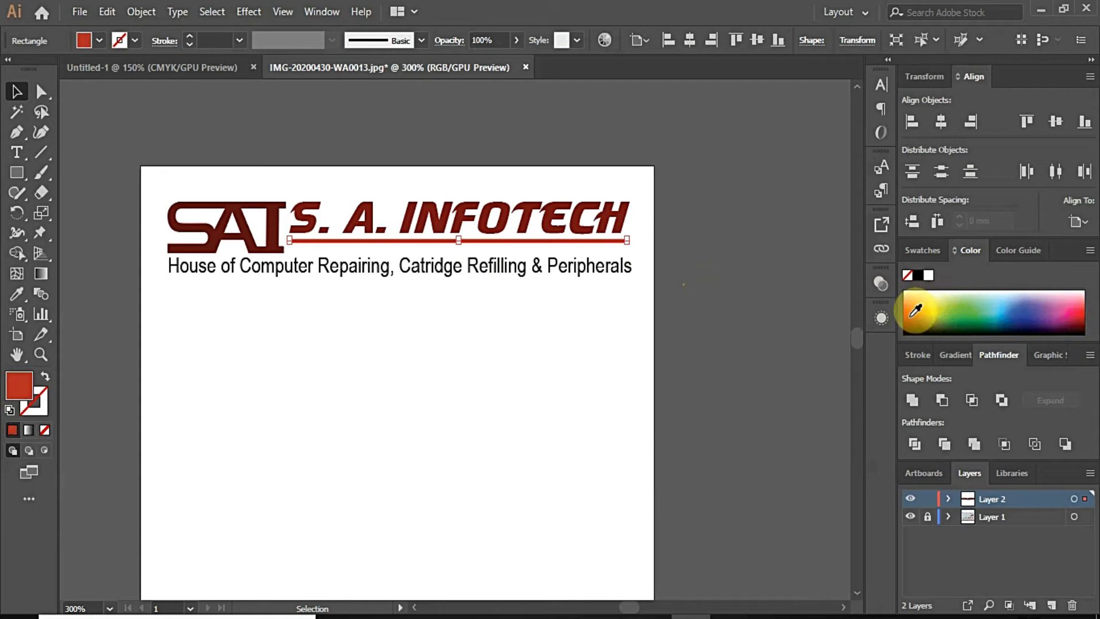
left_click(176, 110)
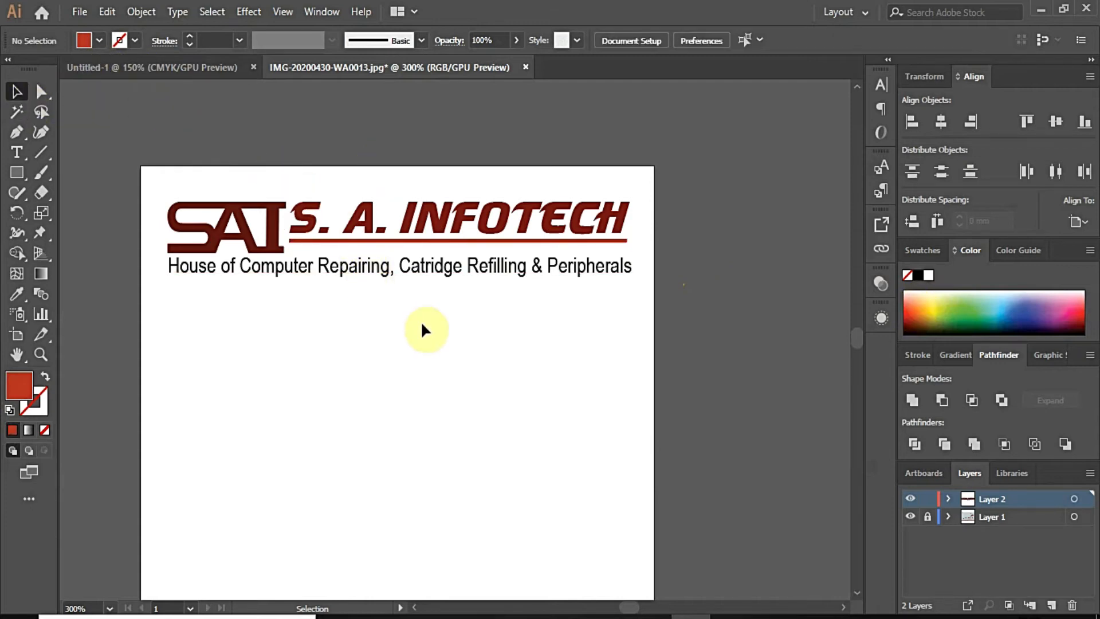
scroll(420, 321, "down", 2)
left_click(78, 14)
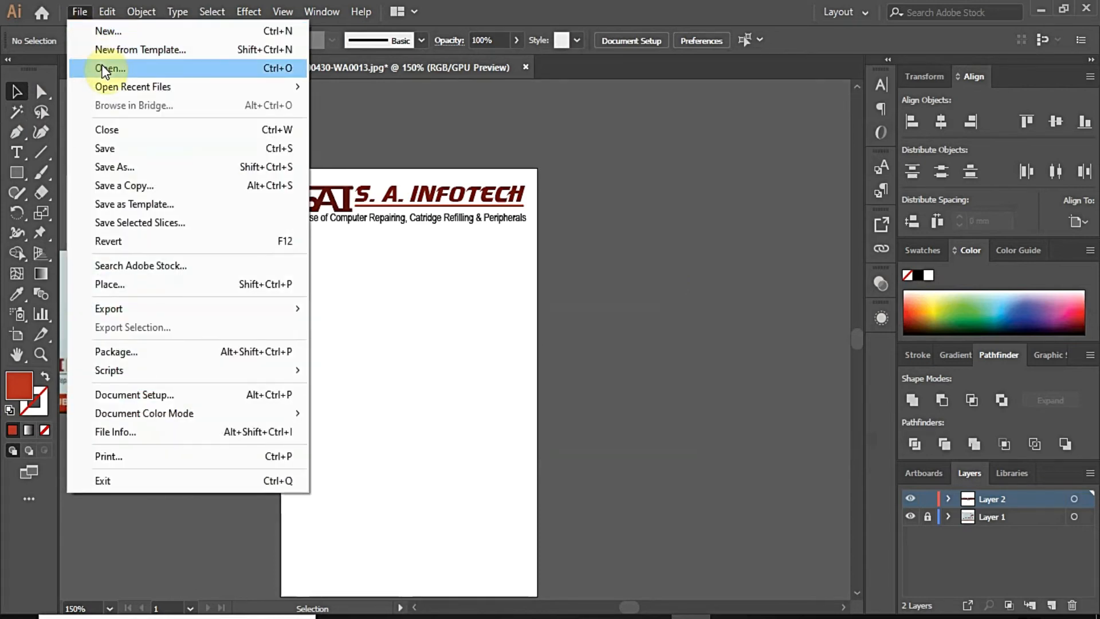
Step: Paste the peripherals image into the letterhead and position it just below the header
left_click(102, 66)
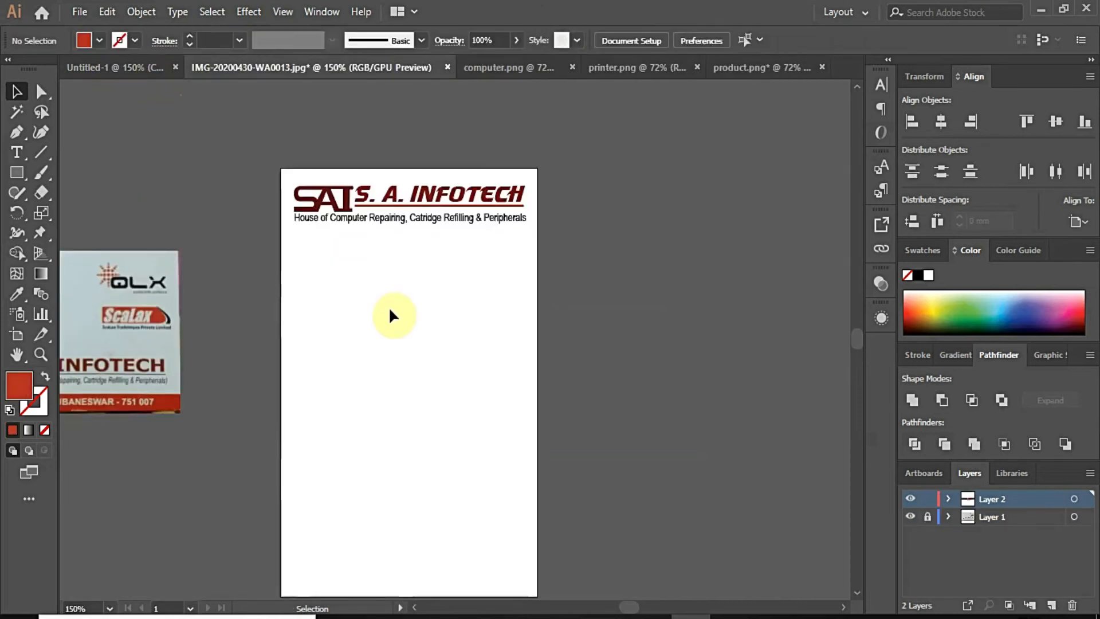
key("ctrl+v")
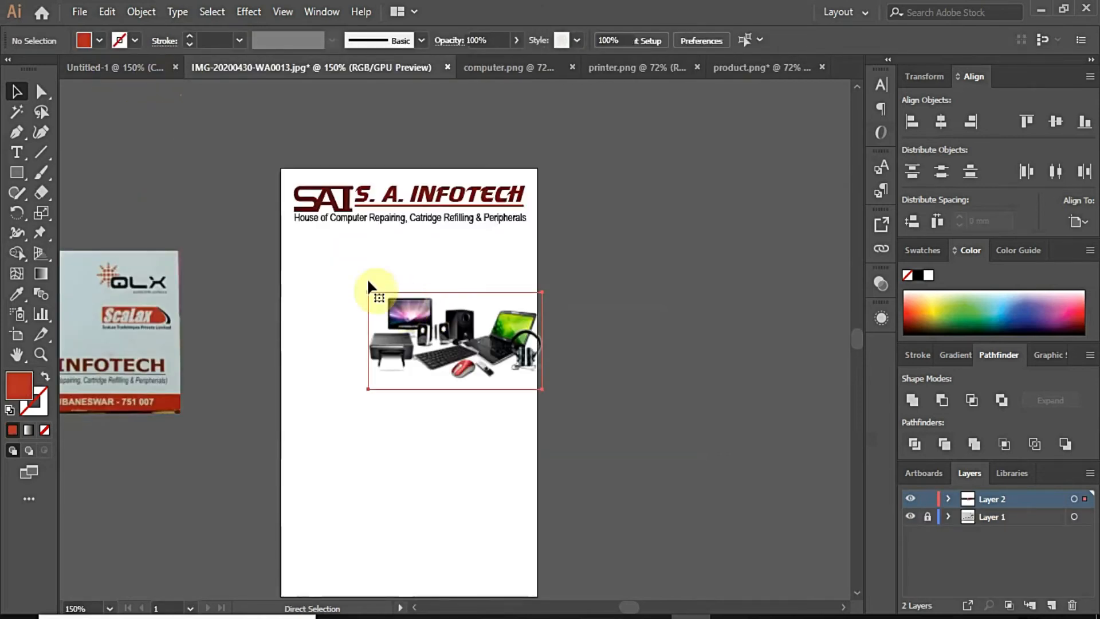
left_click_drag(411, 310, 366, 290)
left_click_drag(427, 312, 420, 276)
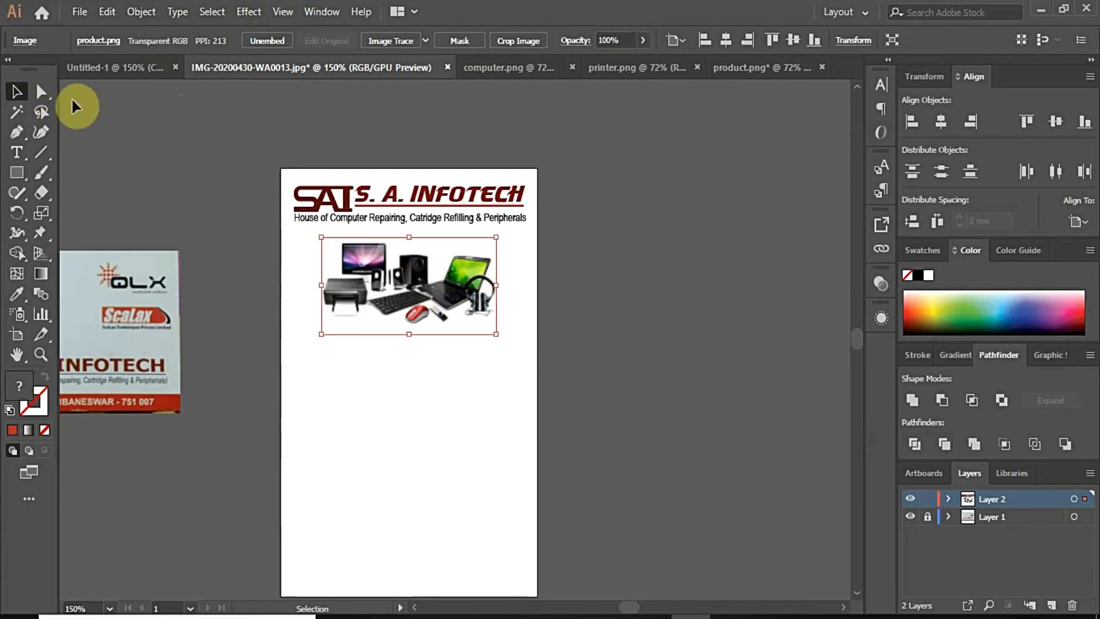
left_click(319, 135)
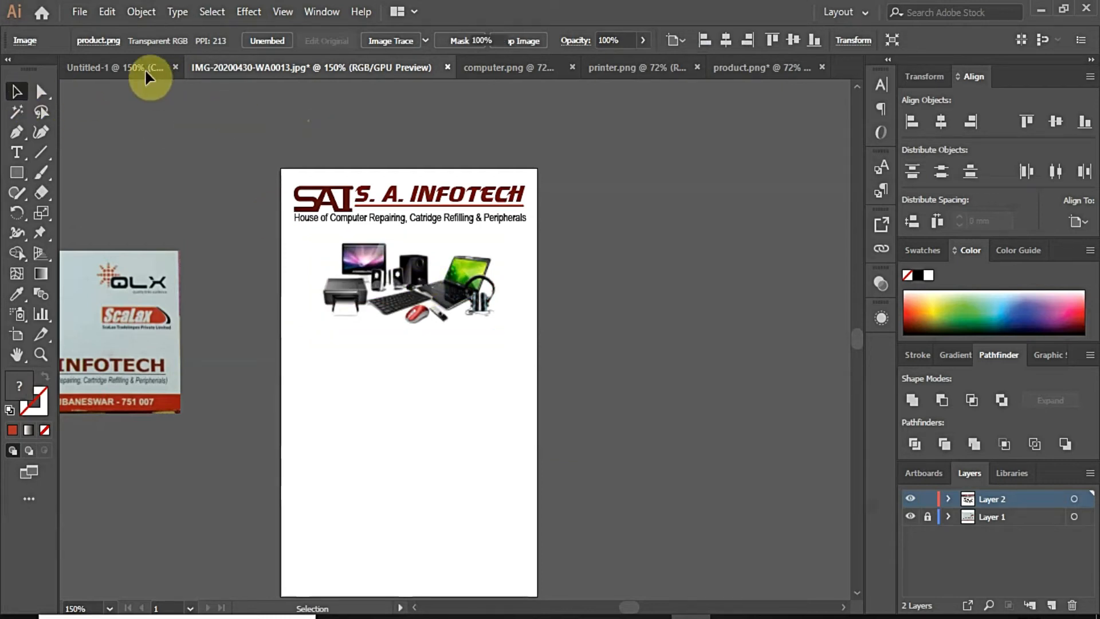
Step: Close Untitled-1, then scale and place the computer-and-tools image below the peripherals photo
left_click(174, 68)
left_click_drag(454, 313, 417, 394)
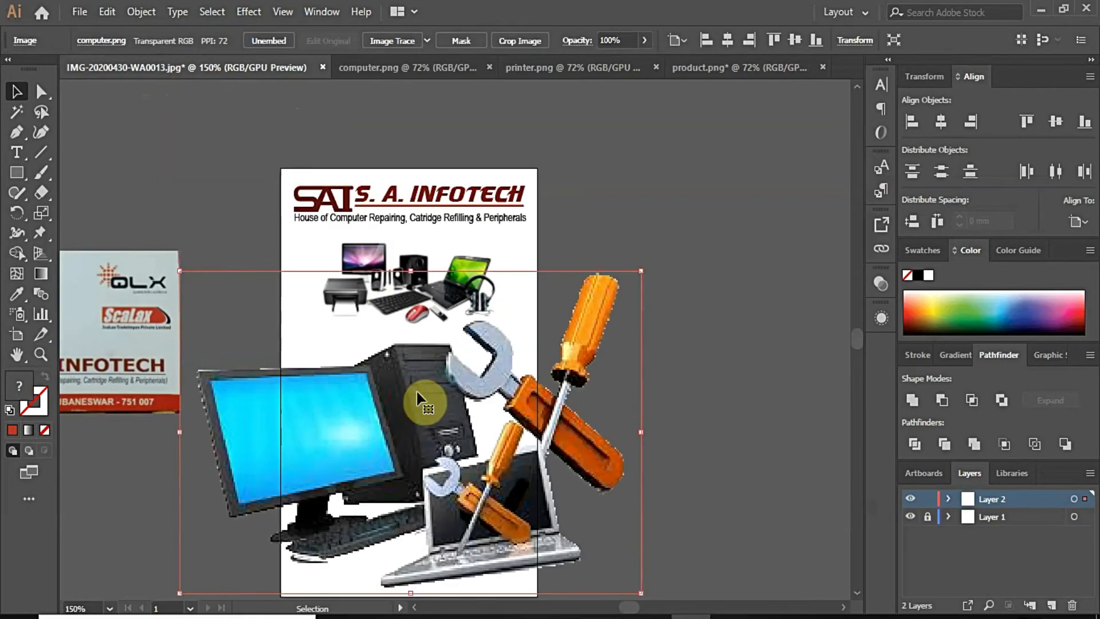
left_click_drag(642, 272, 310, 457)
left_click_drag(252, 544, 426, 371)
left_click(643, 380)
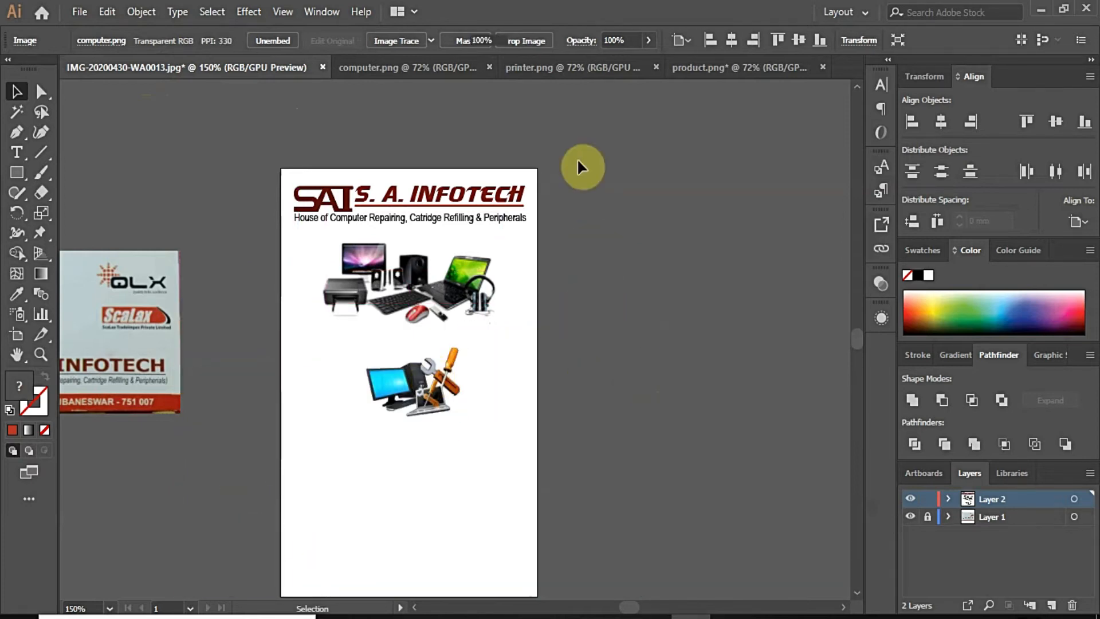
left_click(579, 66)
left_click_drag(478, 290, 408, 217)
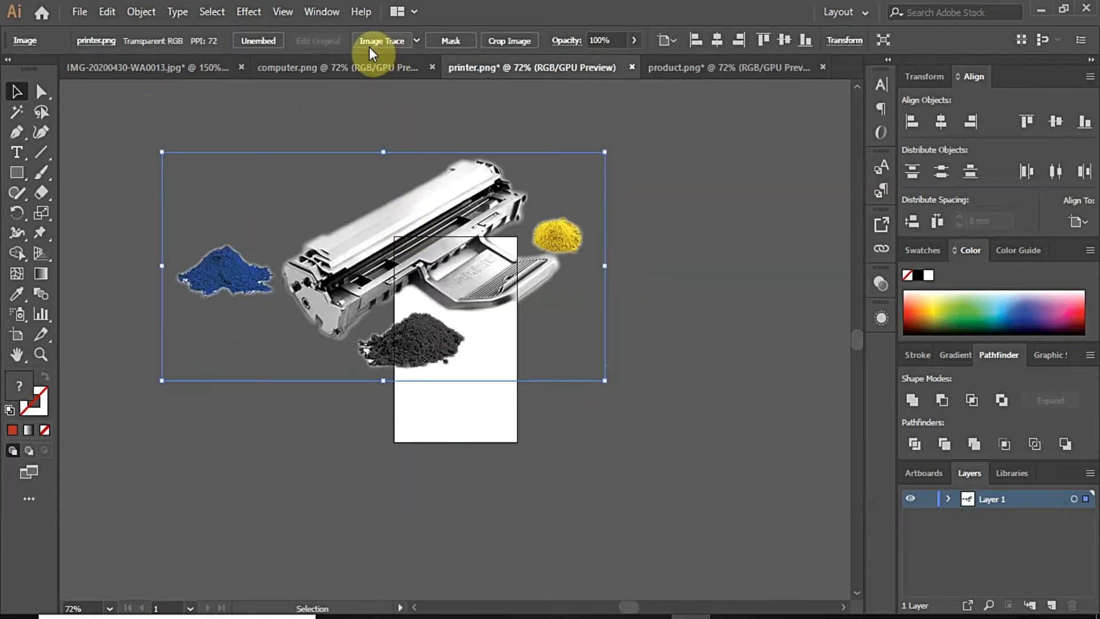
Step: Shrink the printer-and-toner image proportionally and move it below the computer-and-tools image
left_click(375, 67)
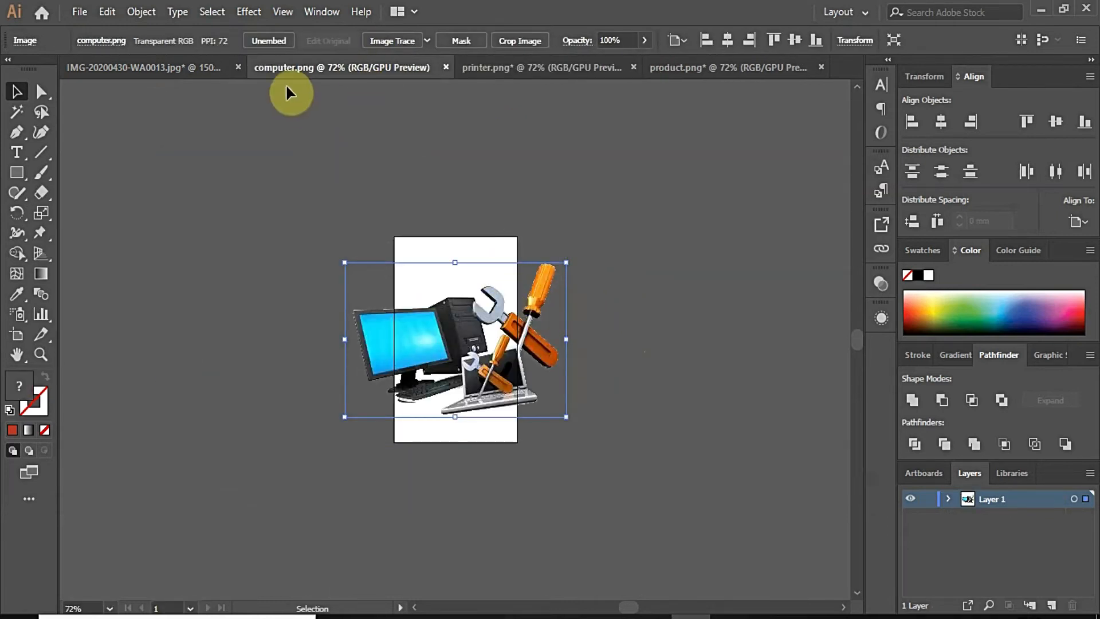
left_click(203, 67)
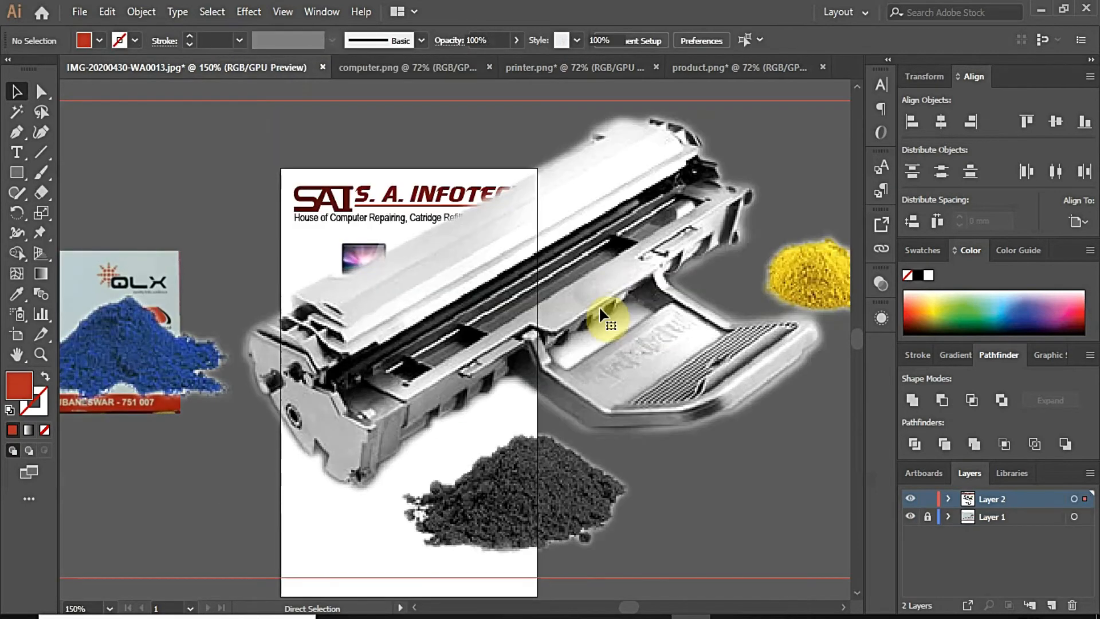
left_click(535, 253)
scroll(504, 253, "down", 2)
left_click_drag(686, 188, 489, 365)
left_click(487, 328)
scroll(487, 328, "up", 2)
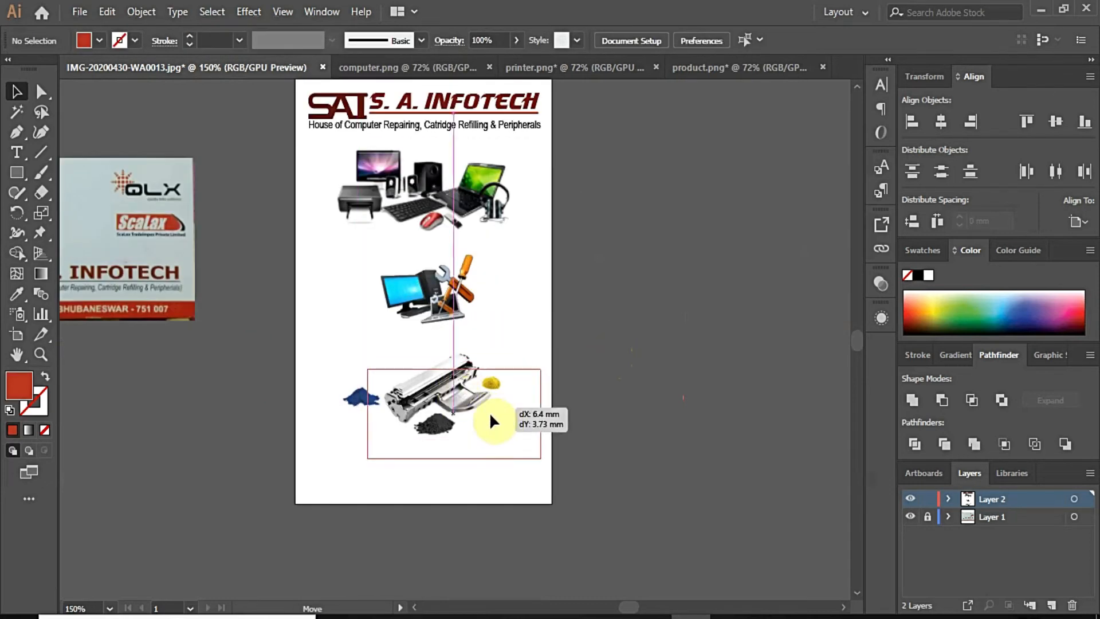
left_click_drag(490, 421, 493, 424)
left_click_drag(545, 374, 370, 372)
left_click(438, 214)
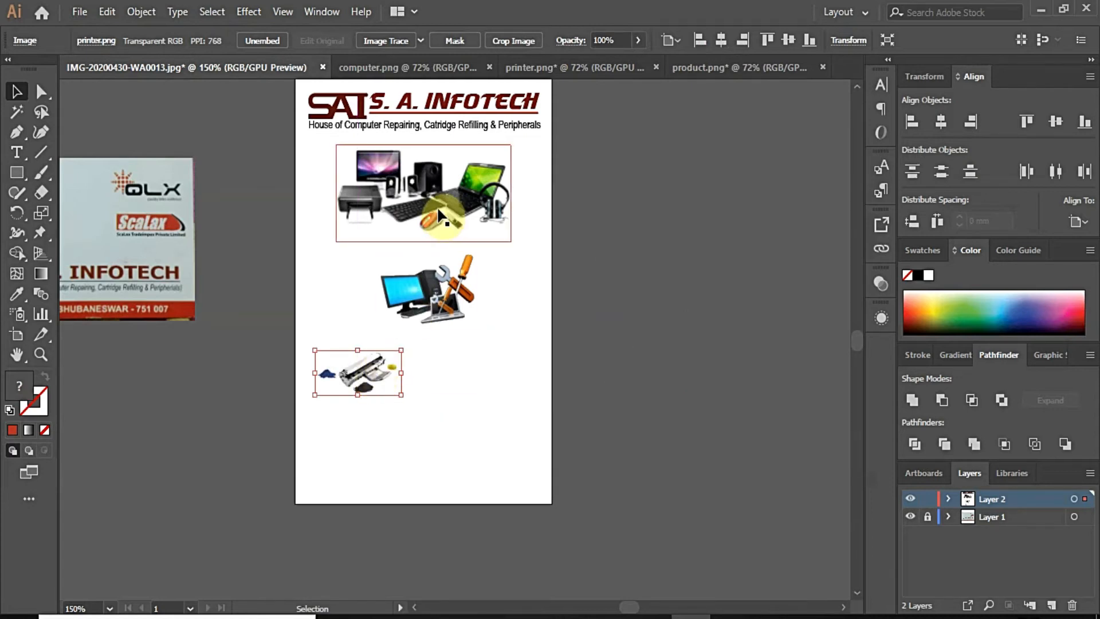
Step: Resize the printer and computer-and-tools images and arrange them side by side low on the card
left_click_drag(430, 289, 493, 373)
left_click(396, 363)
left_click_drag(400, 351, 425, 339)
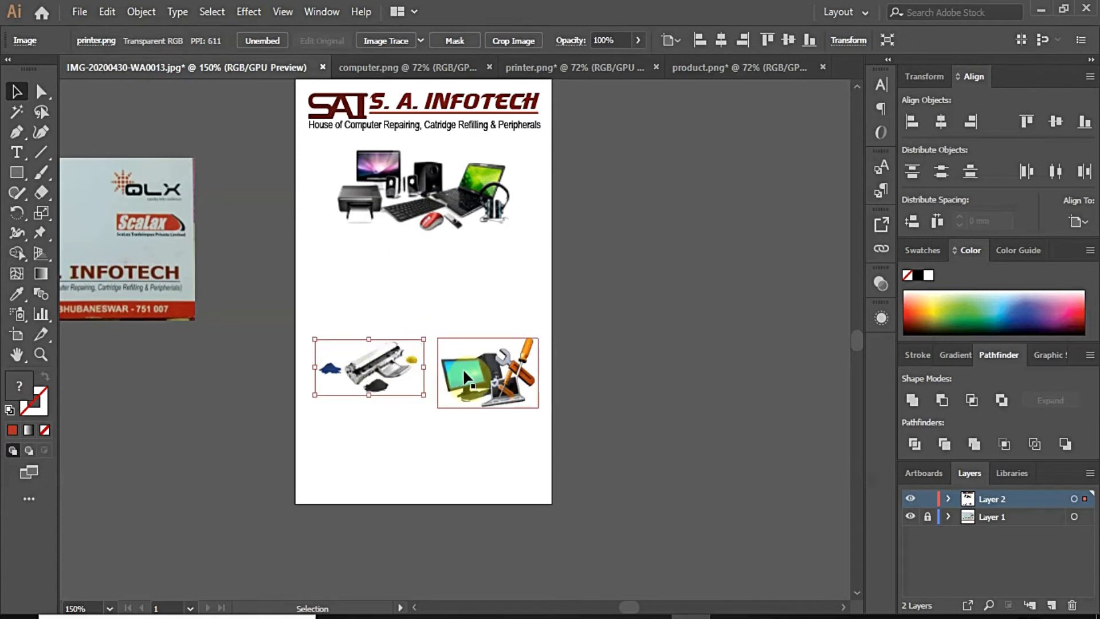
left_click_drag(315, 393, 301, 402)
left_click_drag(469, 380, 469, 378)
left_click(647, 370)
left_click(515, 371)
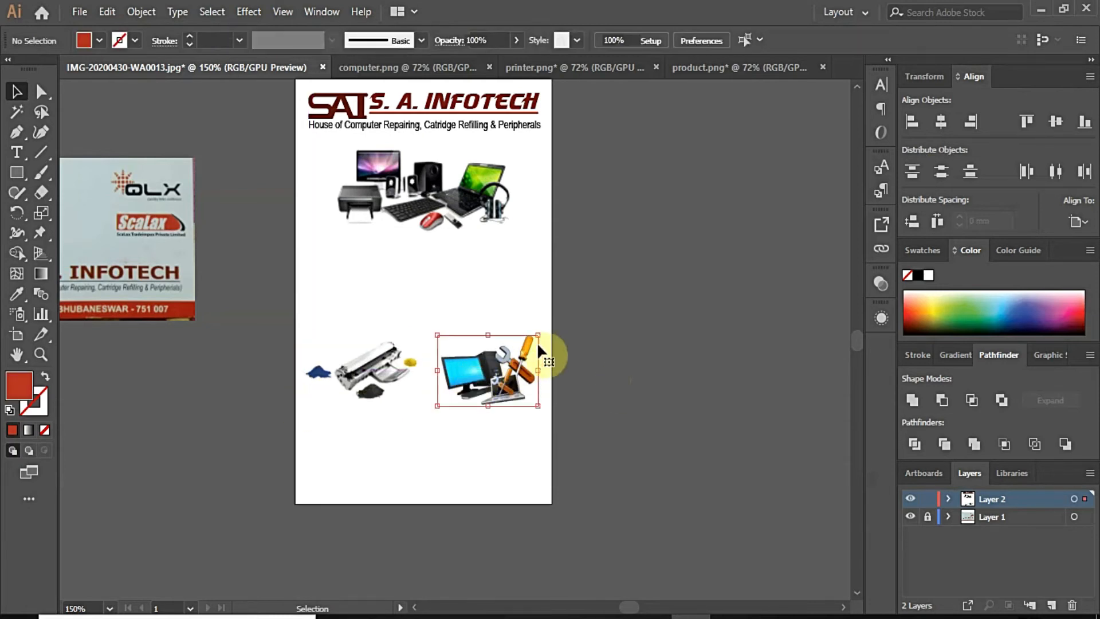
left_click_drag(539, 335, 533, 339)
left_click(355, 379, "shift")
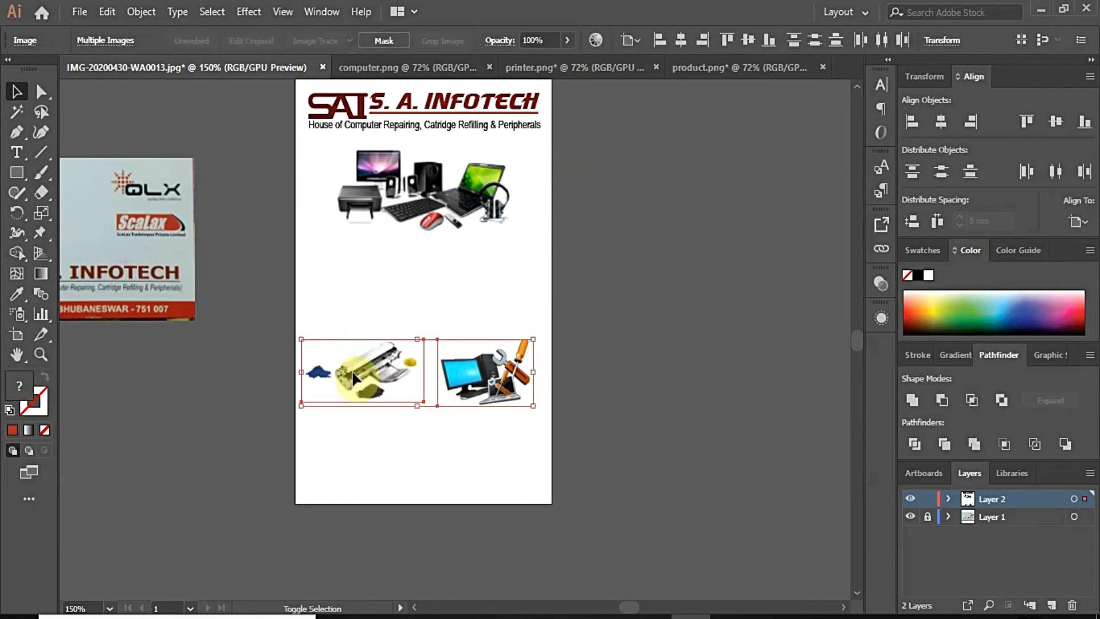
left_click(616, 366)
Step: Shrink the peripherals photo and recentre it under the header
left_click(458, 215)
left_click_drag(510, 241, 476, 221)
left_click_drag(444, 187, 466, 182)
Step: Fade the peripherals image to 26% opacity and the computer and printer images to 24%
left_click(615, 226)
left_click(478, 197)
left_click(644, 43)
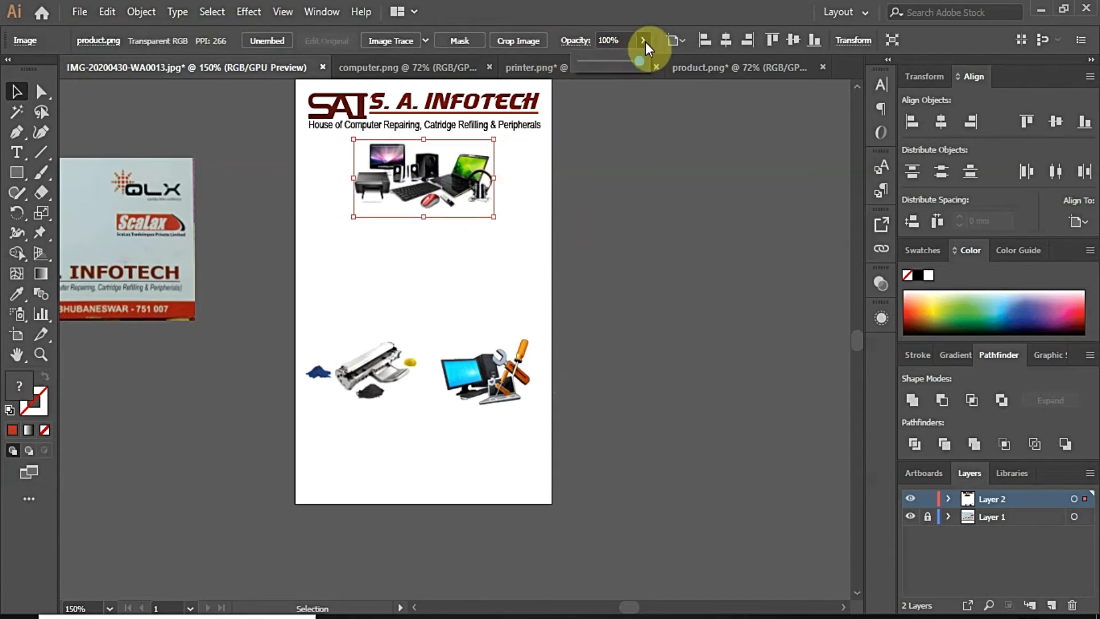
left_click(597, 60)
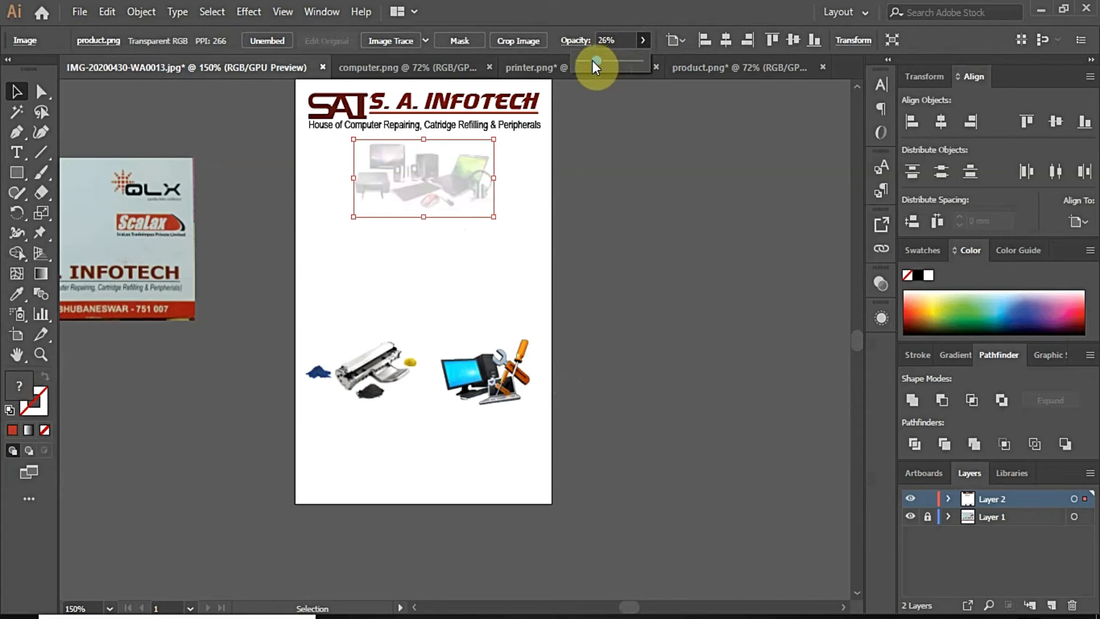
left_click(481, 400)
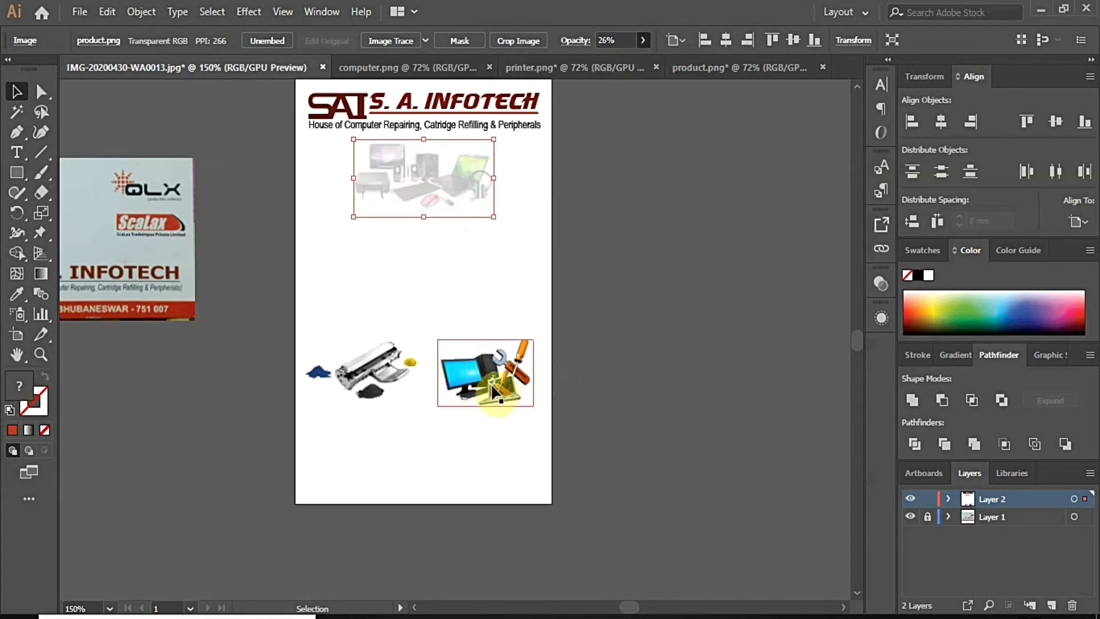
left_click(650, 42)
left_click(600, 60)
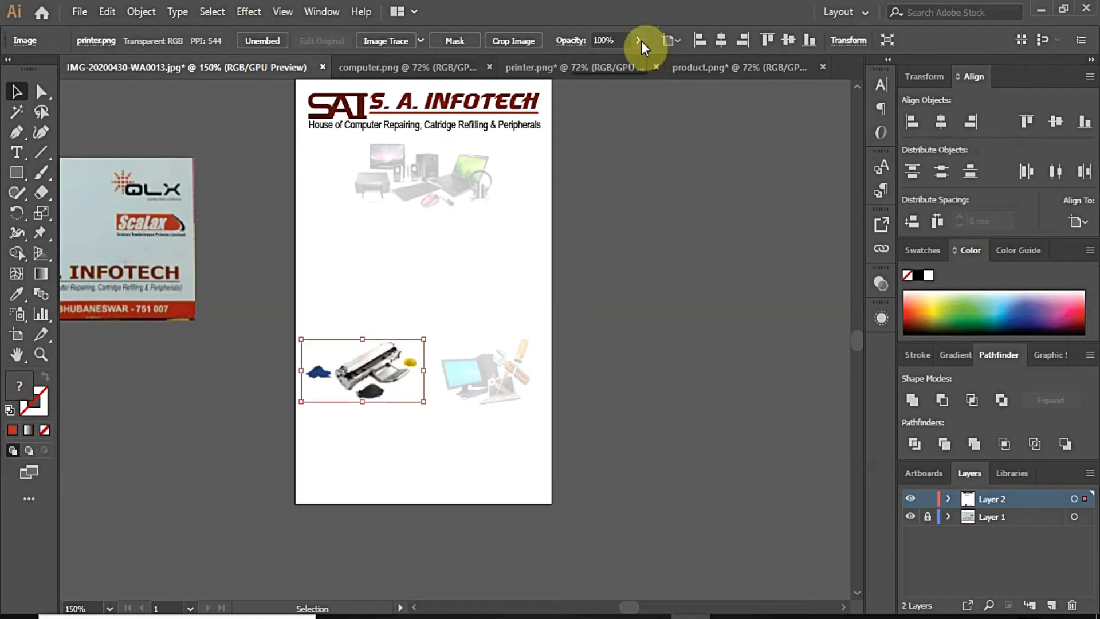
left_click(590, 60)
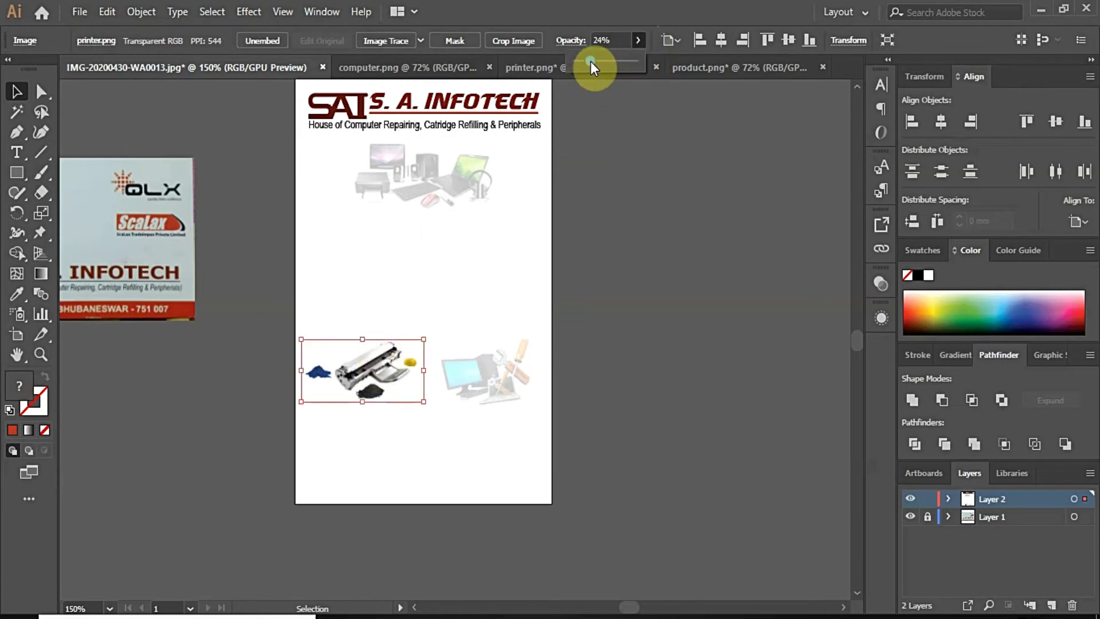
left_click(566, 246)
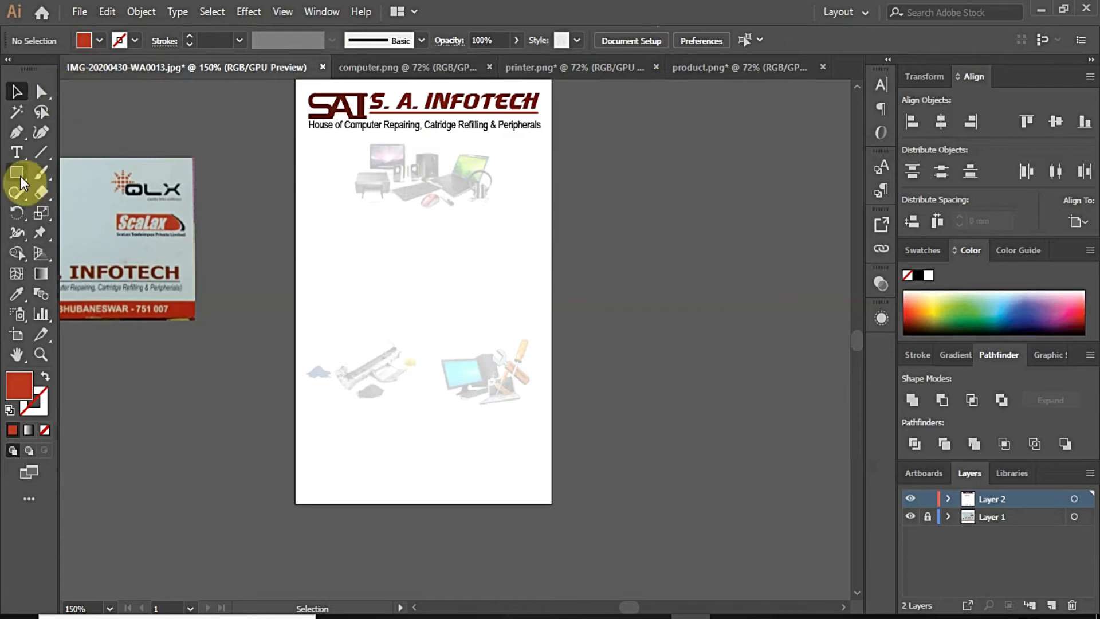
Step: Draw a rounded rectangle with a black outline and no fill, and move it onto the card
key("m")
mouse_move(595, 199)
left_mouse_down()
mouse_move(629, 280)
mouse_move(683, 312)
left_mouse_up()
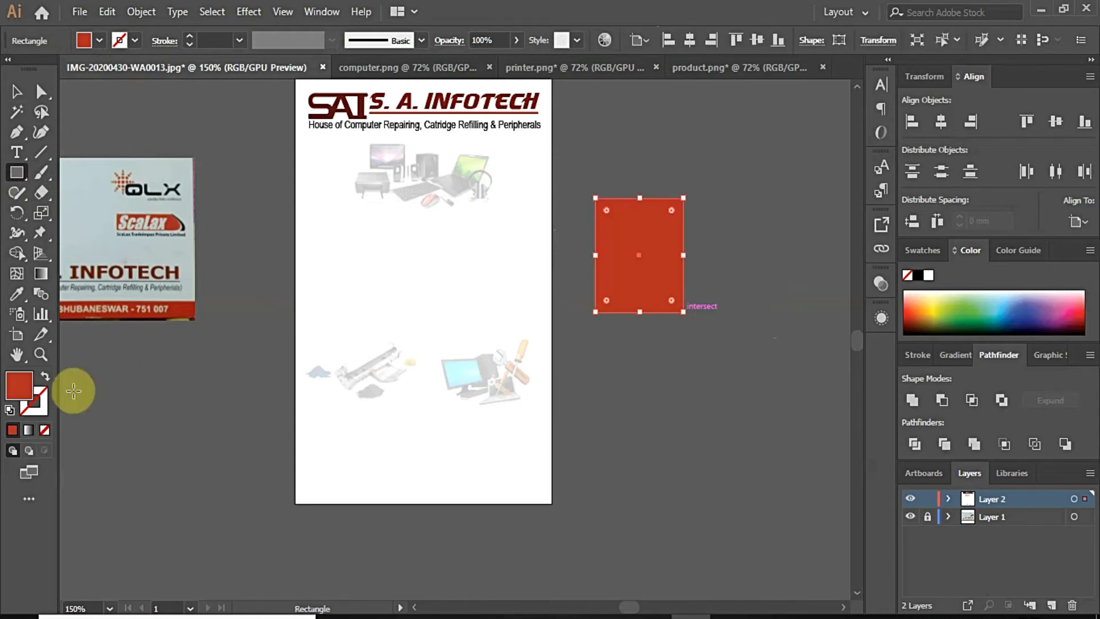
left_click(46, 411)
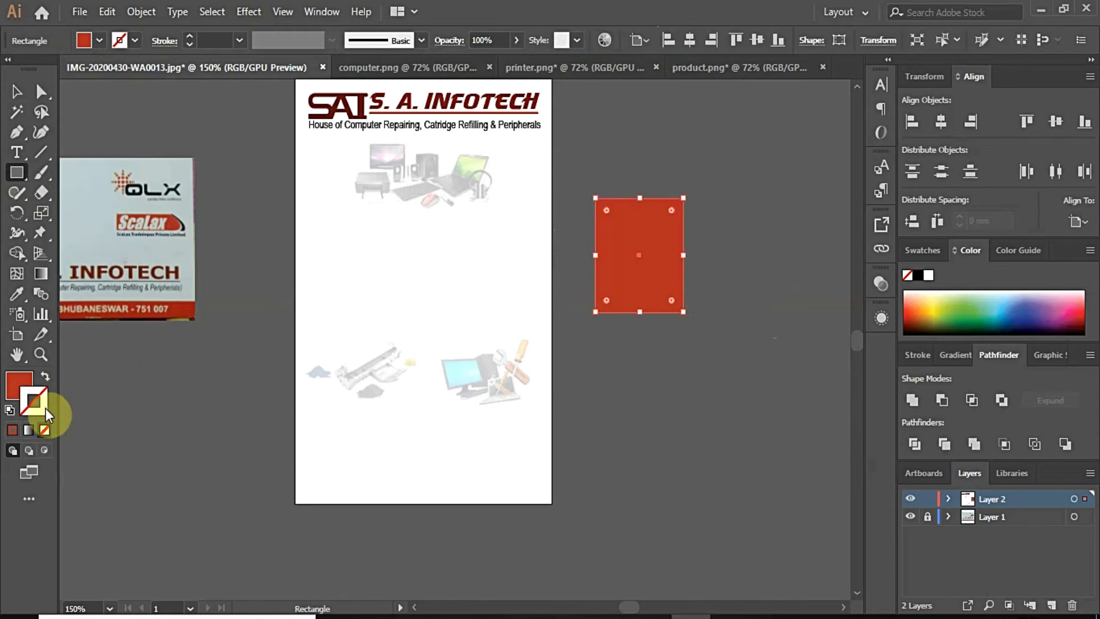
left_click(918, 275)
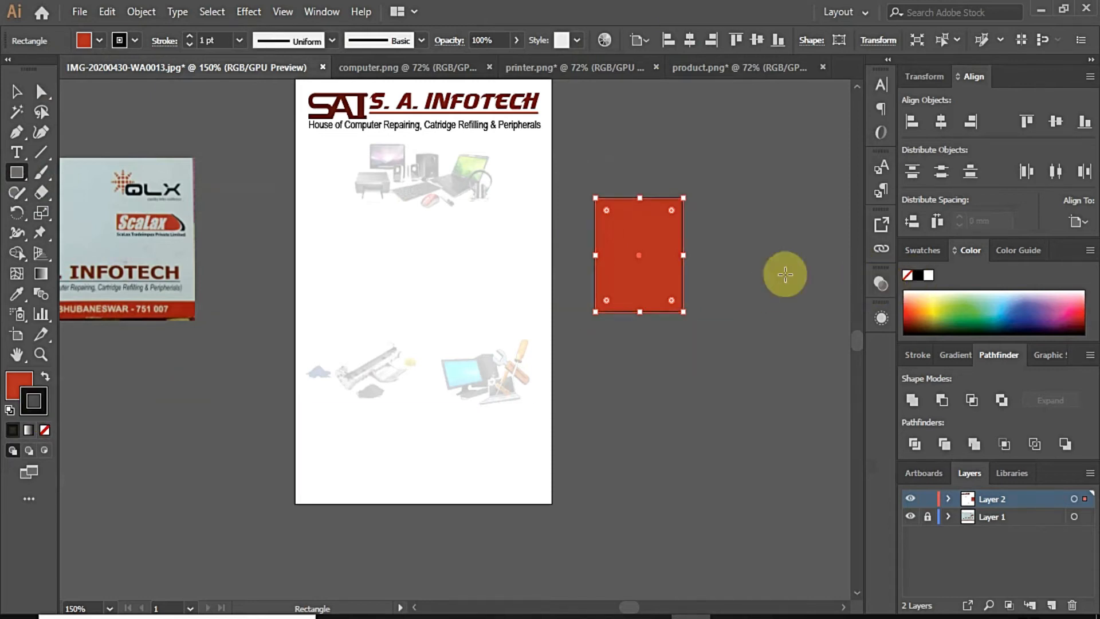
left_click(23, 391)
left_click(45, 429)
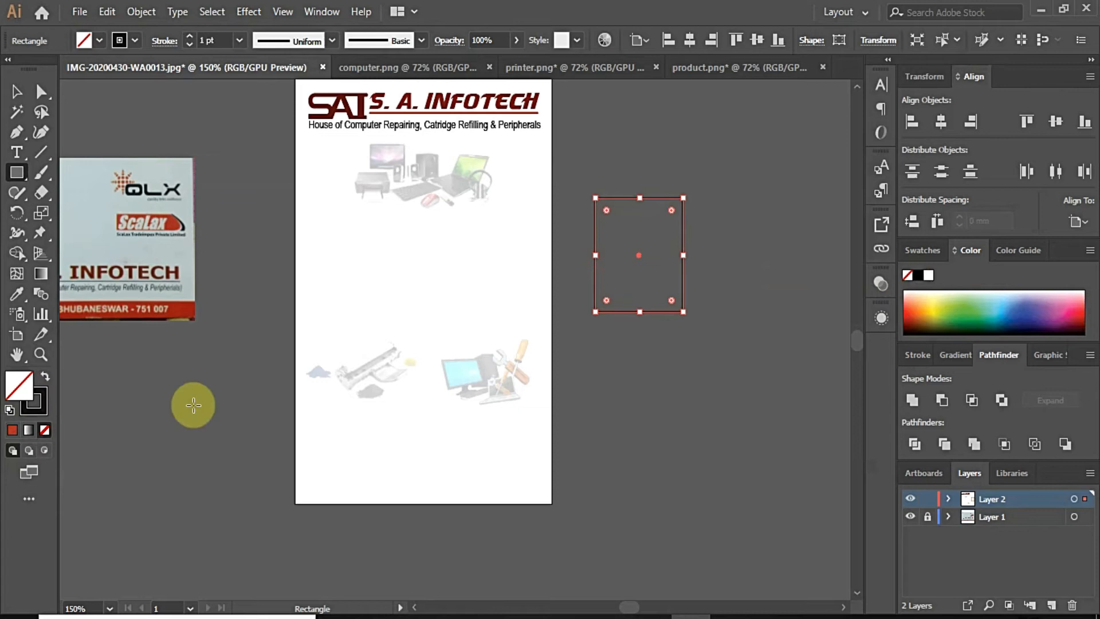
left_click_drag(607, 208, 609, 211)
left_click(17, 91)
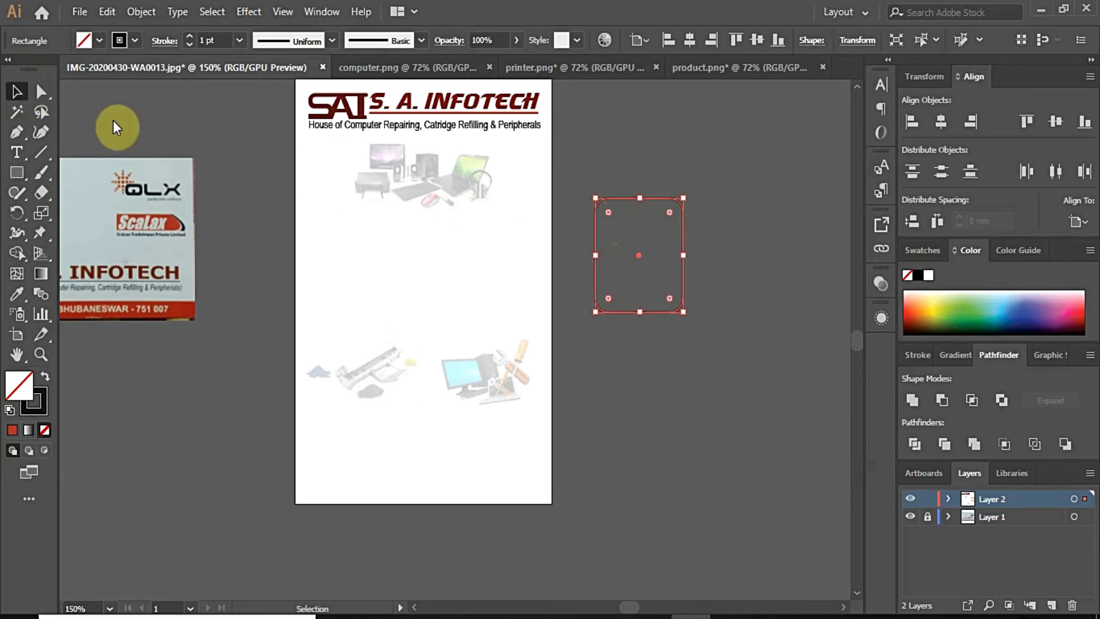
left_click(650, 220)
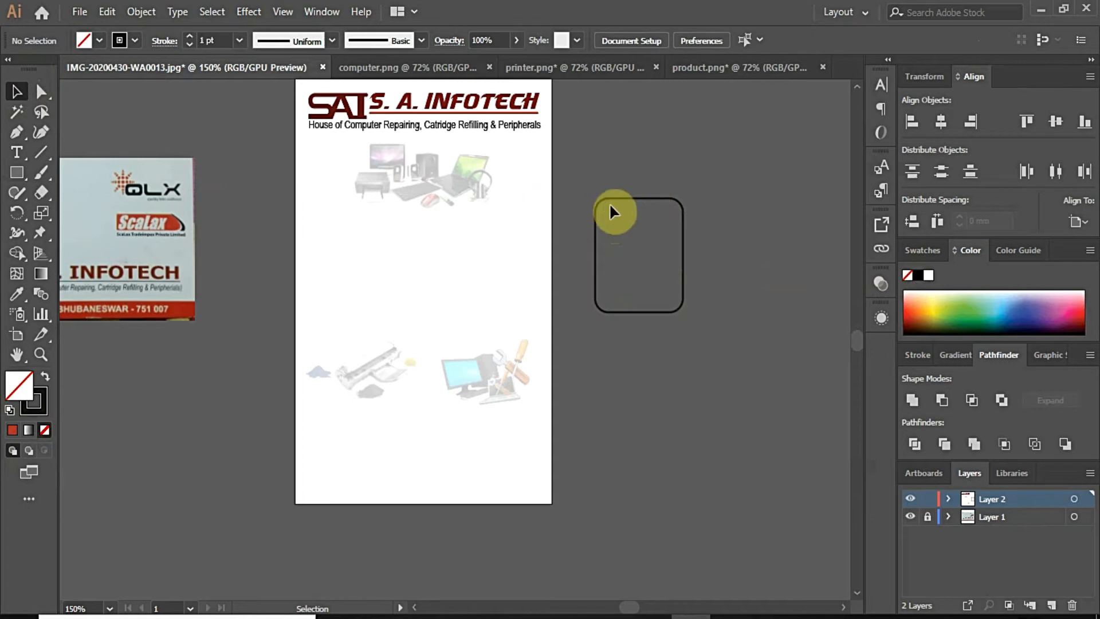
left_click_drag(628, 199, 416, 148)
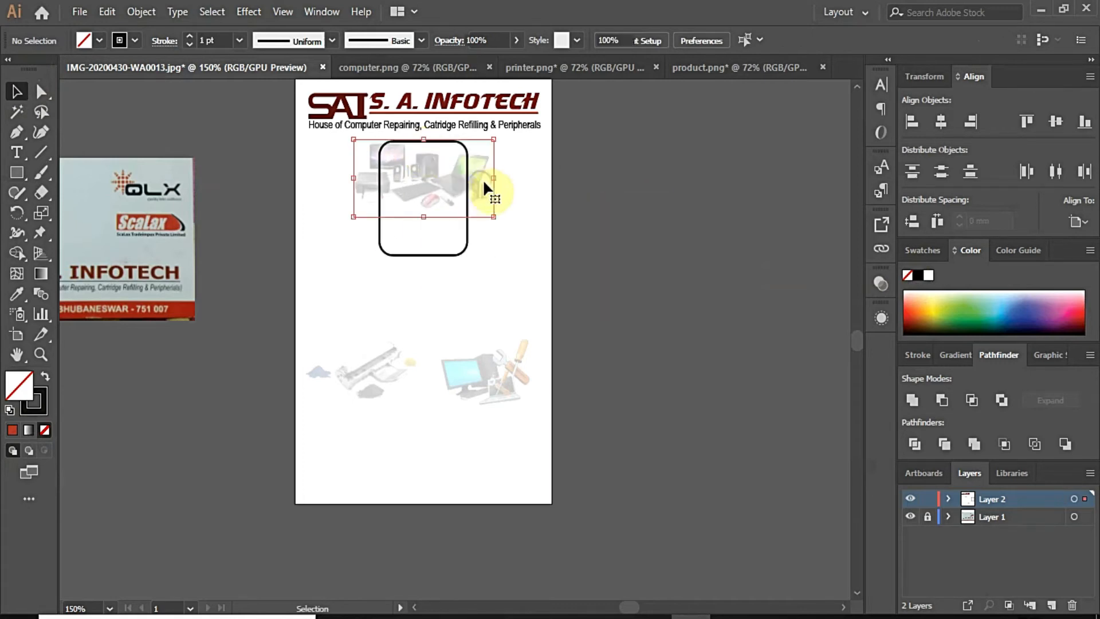
Step: Enlarge the product collage and shift it left, then enlarge the rounded frame over it
left_click(487, 197)
left_click_drag(491, 215, 562, 250)
left_click_drag(504, 192, 495, 190)
left_click(503, 249)
left_click(461, 251)
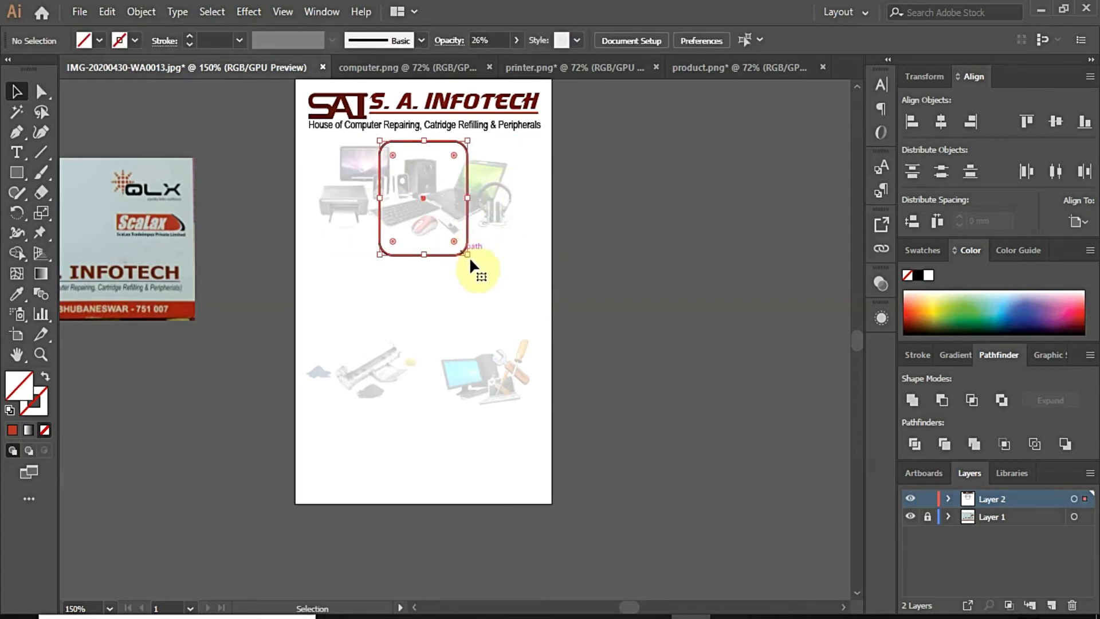
mouse_move(469, 255)
left_mouse_down()
mouse_move(475, 263)
mouse_move(450, 262)
left_mouse_up()
left_click(633, 262)
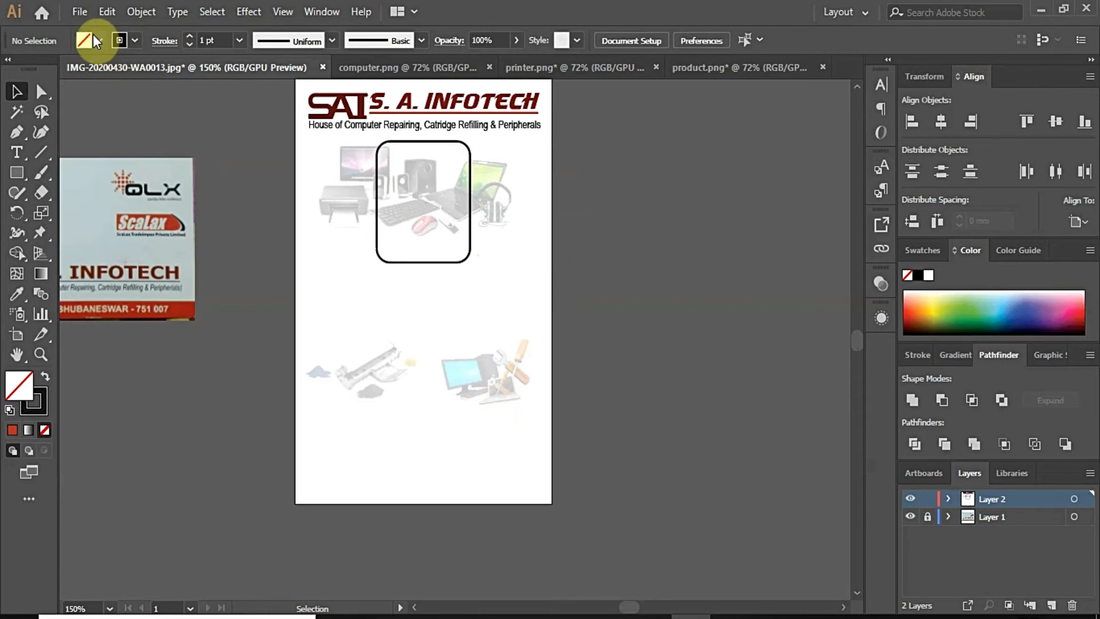
left_click(80, 12)
Step: Place the portrait photo beside the card and scale it down
left_click(133, 315)
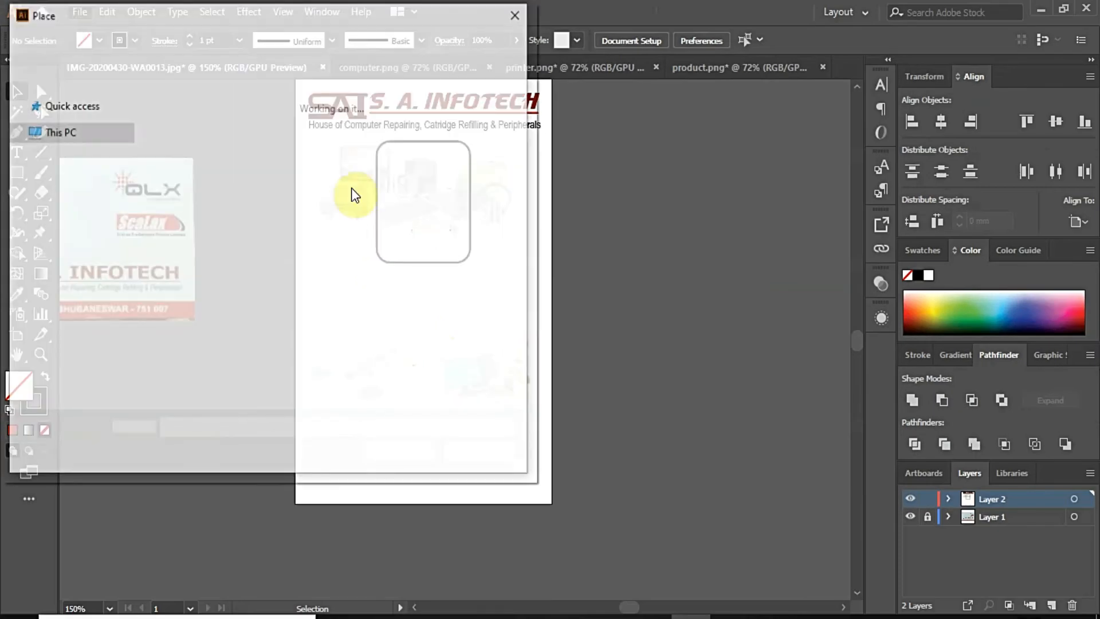
double_click(491, 246)
left_click(580, 265)
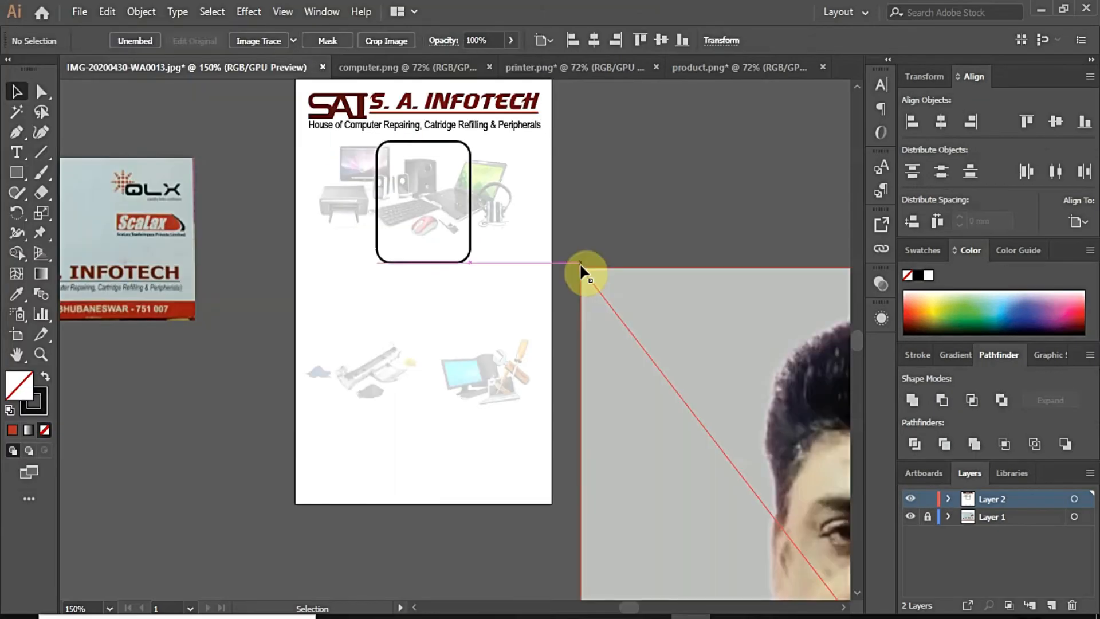
left_click_drag(580, 265, 738, 532)
left_click_drag(742, 555, 486, 196)
left_click_drag(396, 174, 602, 373)
left_click_drag(650, 459, 676, 238)
left_click(682, 272)
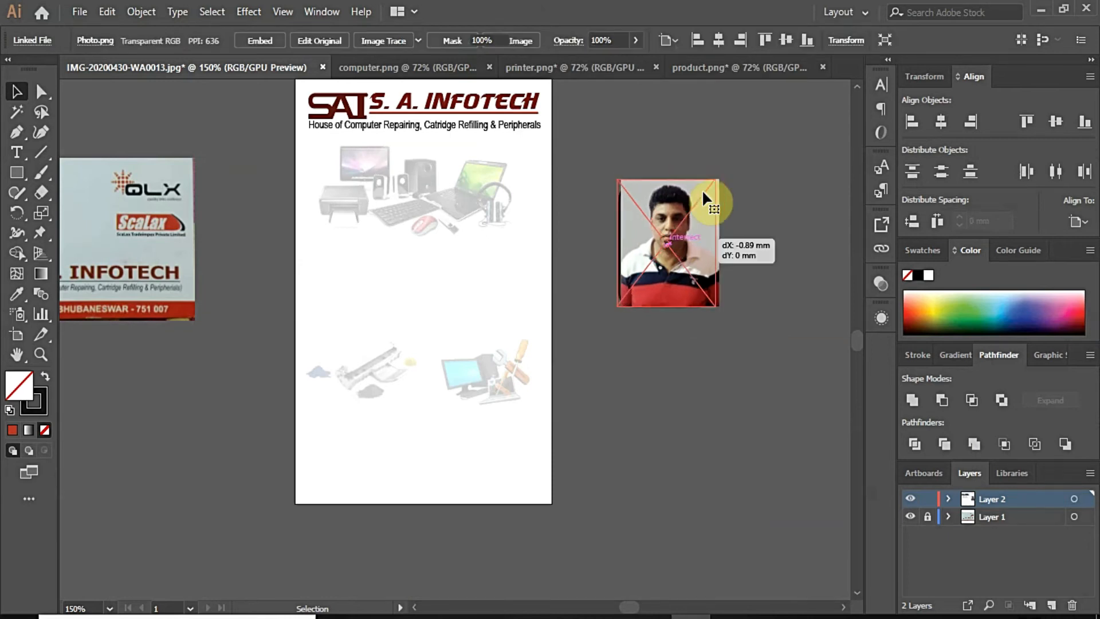
Step: Line the portrait up with the rounded frame and send the portrait to the back
left_click_drag(697, 239, 681, 238)
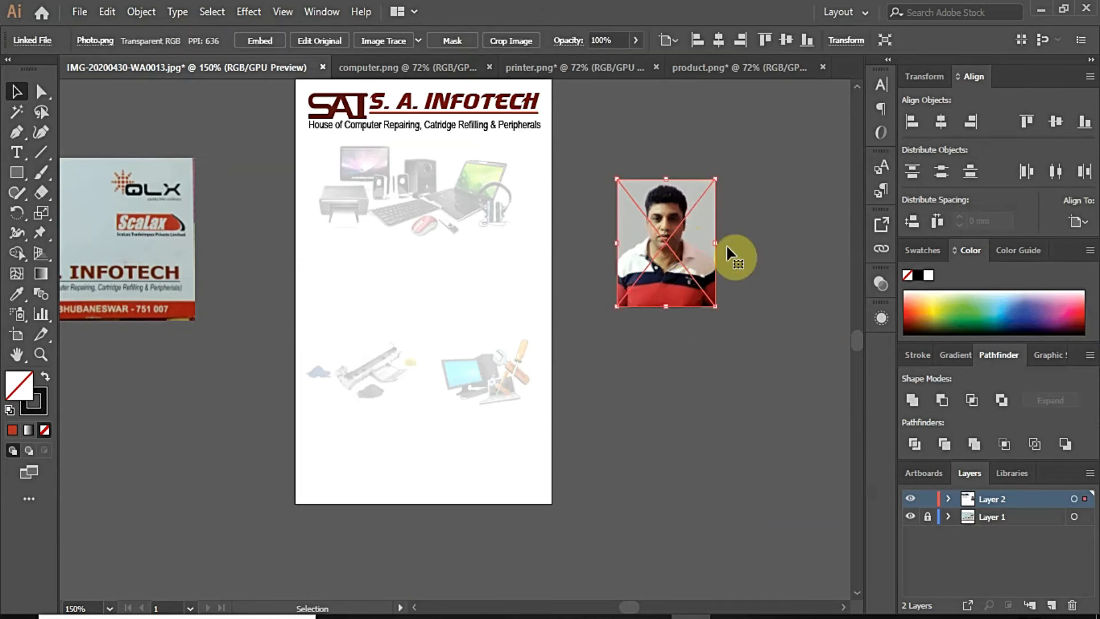
right_click(726, 244)
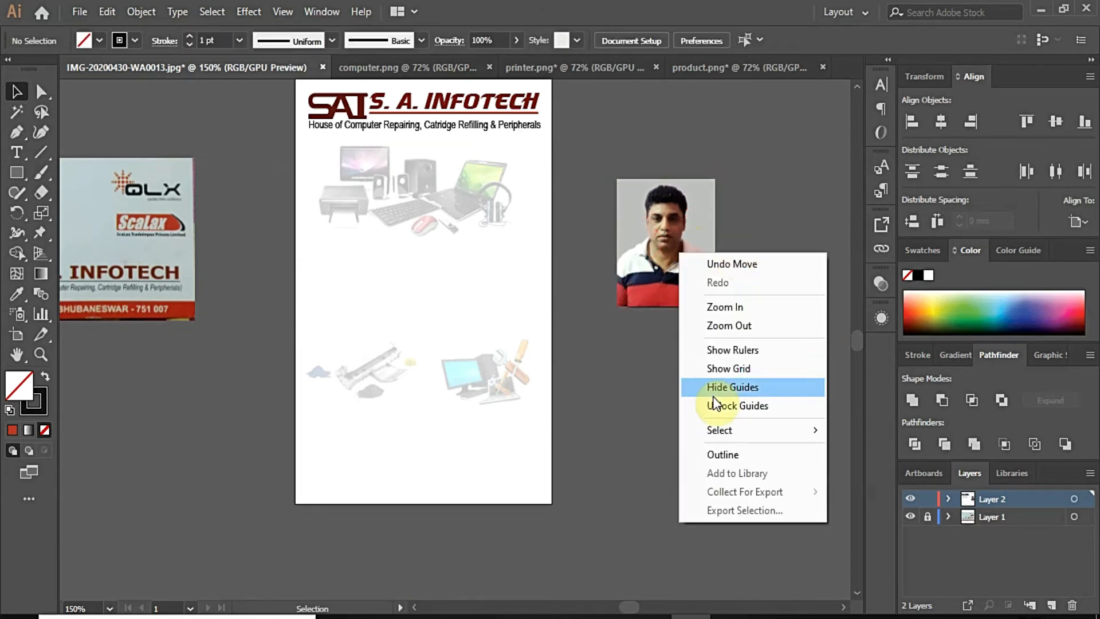
left_click(648, 283)
right_click(649, 284)
mouse_move(733, 424)
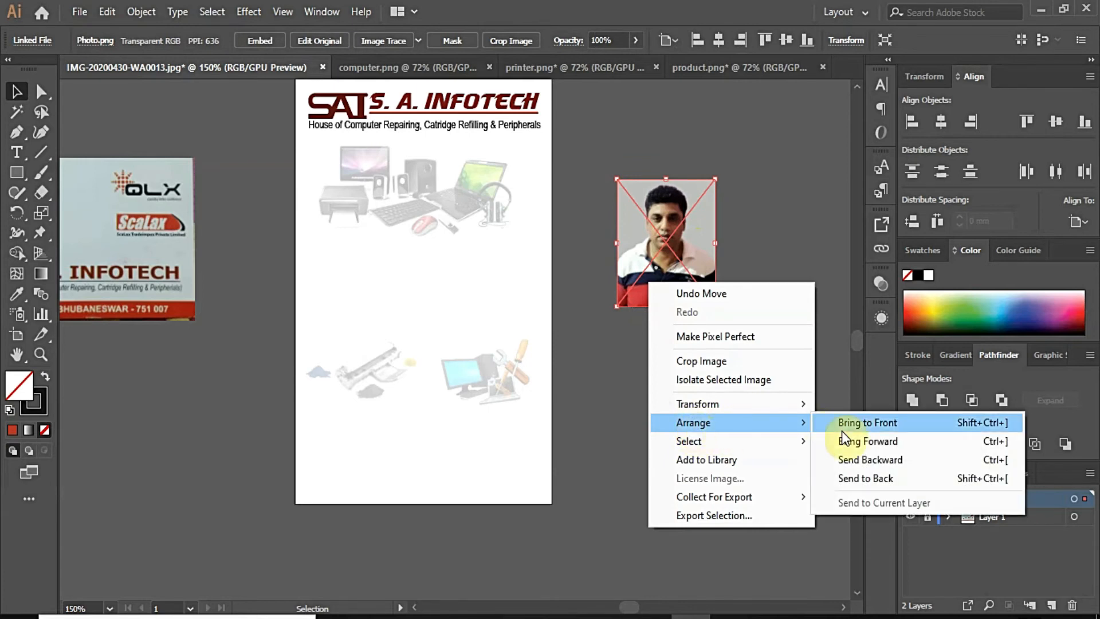
left_click(876, 479)
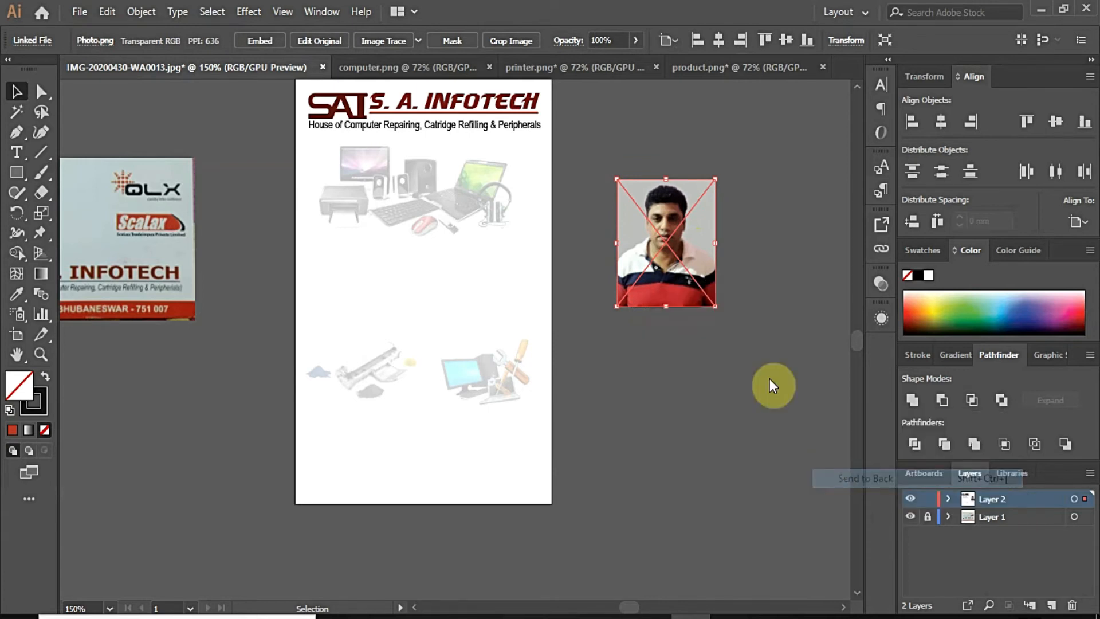
left_click(732, 231)
scroll(644, 170, "up", 2)
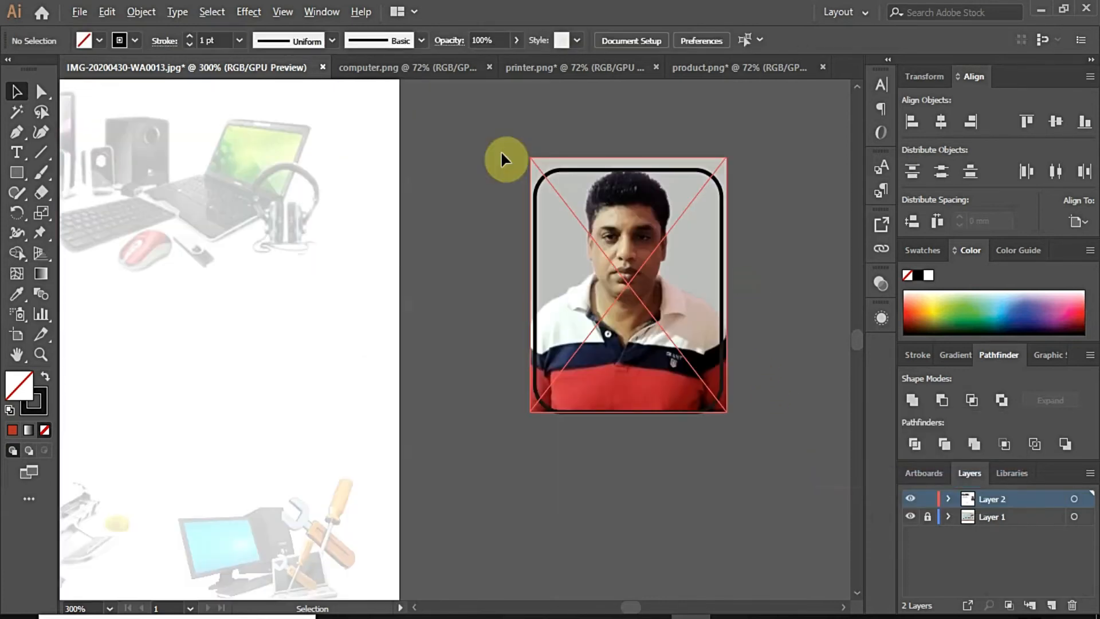
Step: Make a clipping mask of the portrait with the rounded frame and move it under the header
left_click_drag(500, 150, 677, 268)
right_click(677, 268)
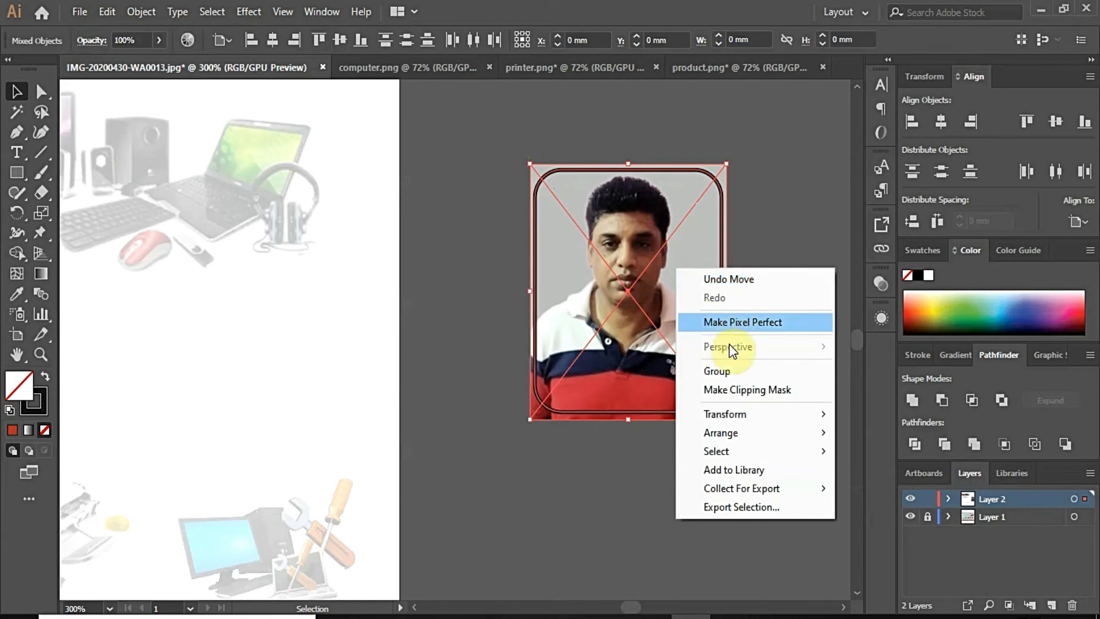
left_click(730, 391)
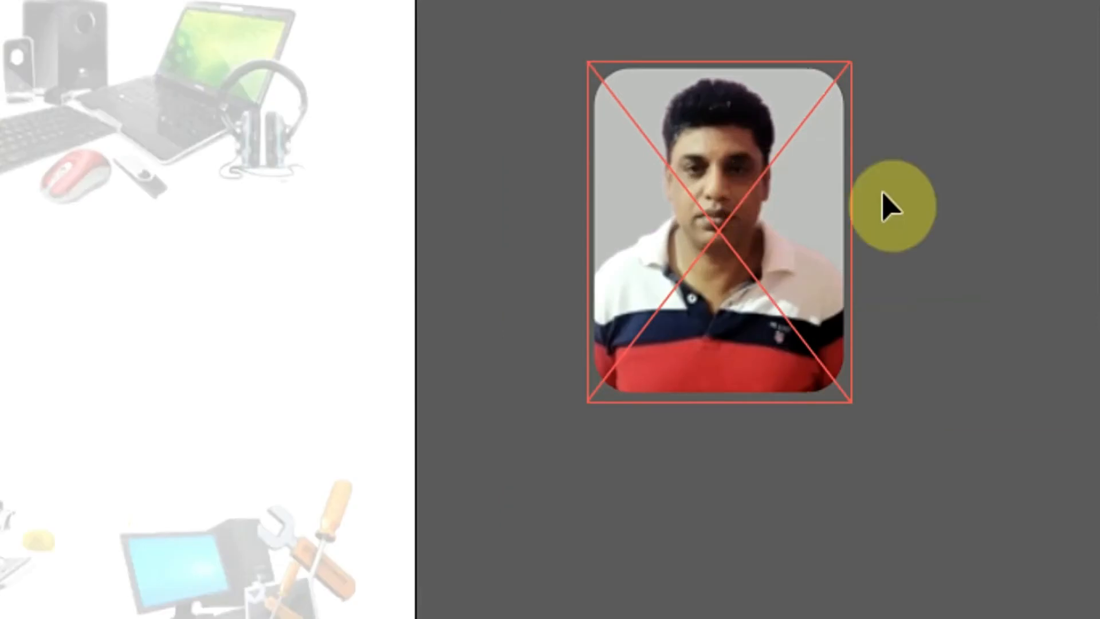
left_click_drag(733, 172, 78, 87)
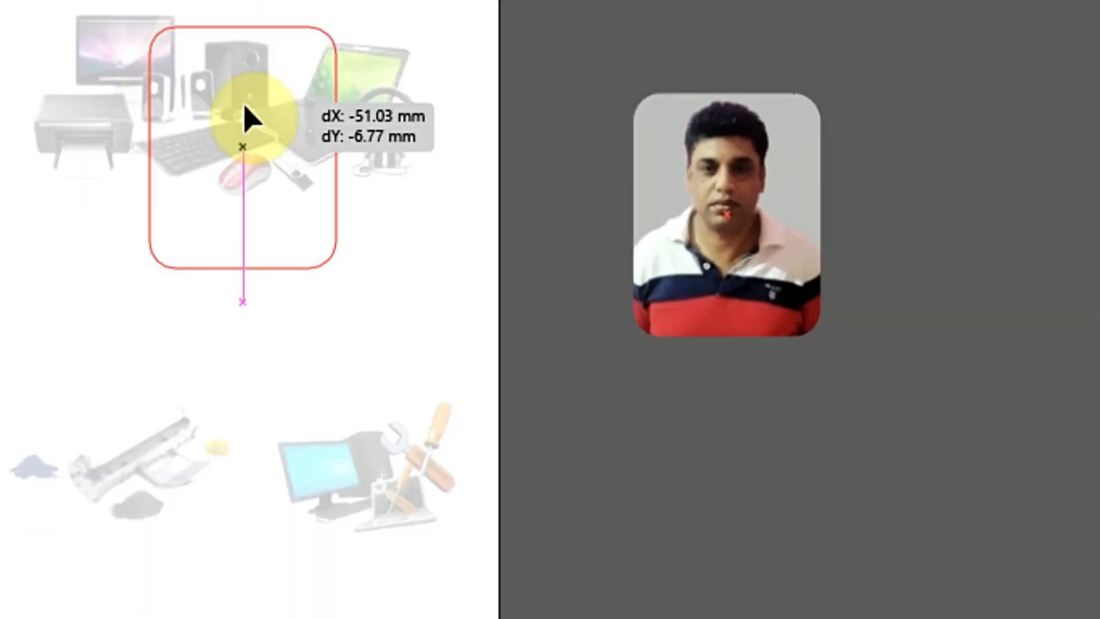
left_click_drag(248, 120, 247, 120)
left_click(934, 246)
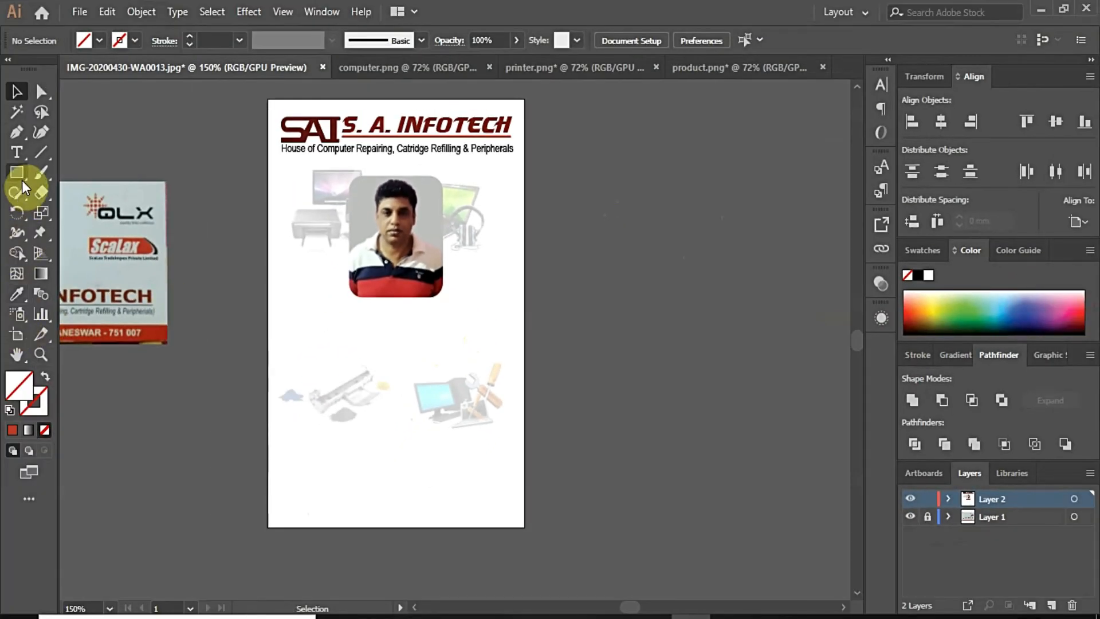
left_click(21, 178)
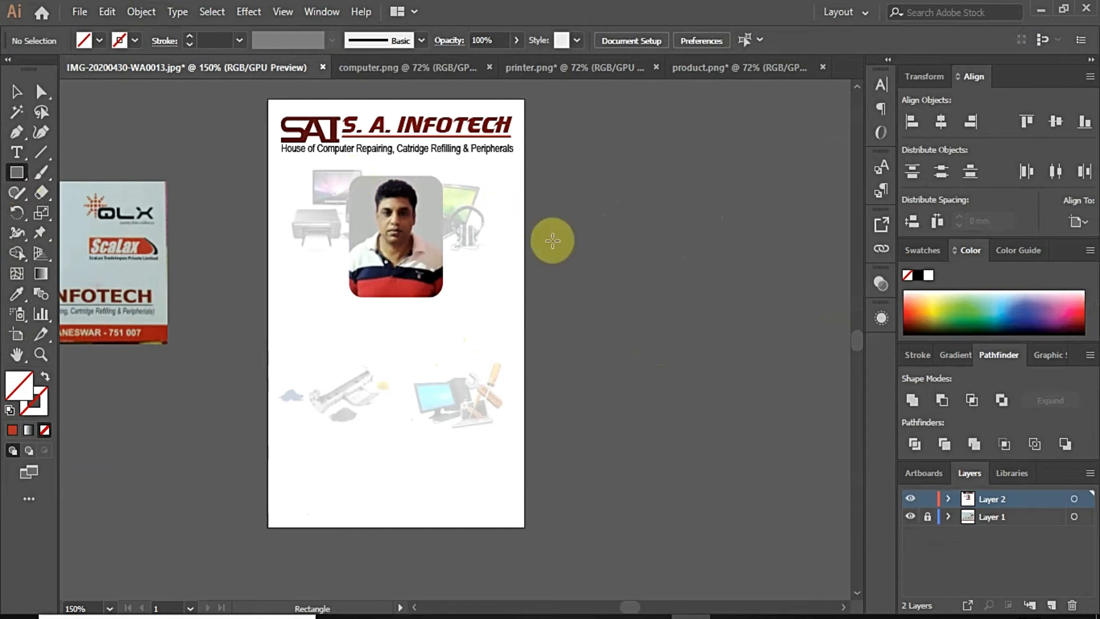
Step: Draw a black-outlined rectangle and resize it as a border around the portrait
left_click(486, 219)
left_click(524, 343)
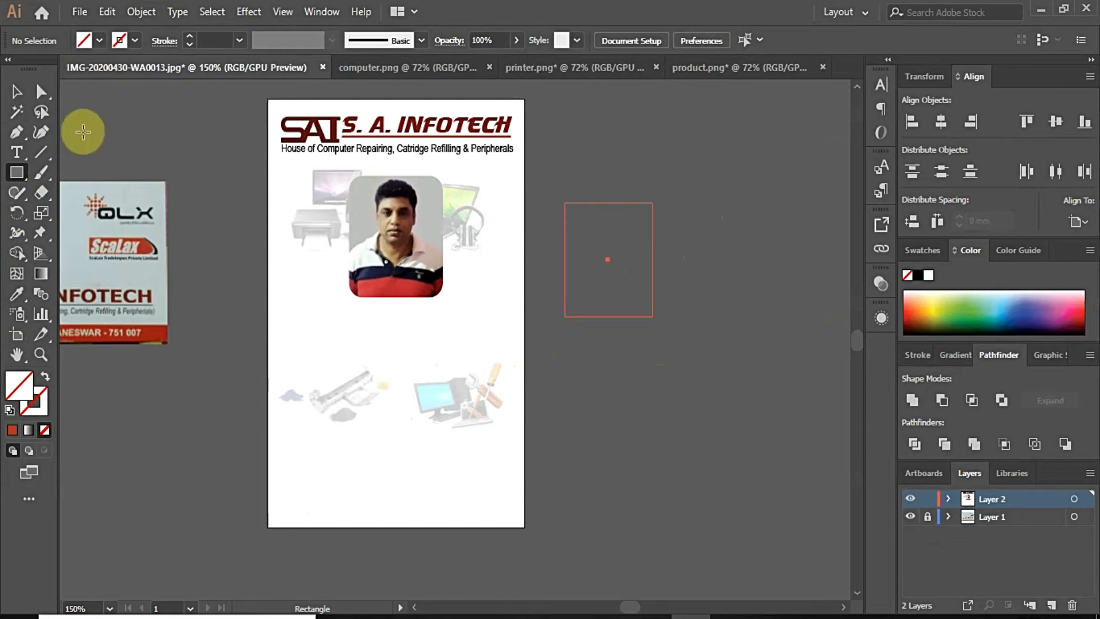
left_click(917, 275)
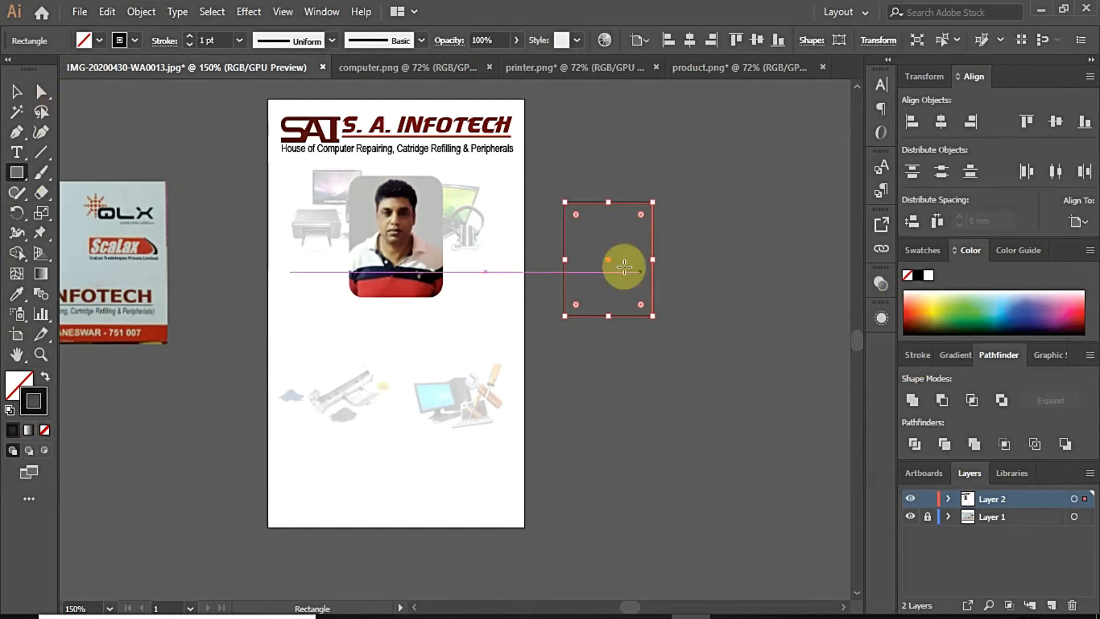
left_click(16, 91)
left_click_drag(580, 201, 373, 173)
left_click(701, 266)
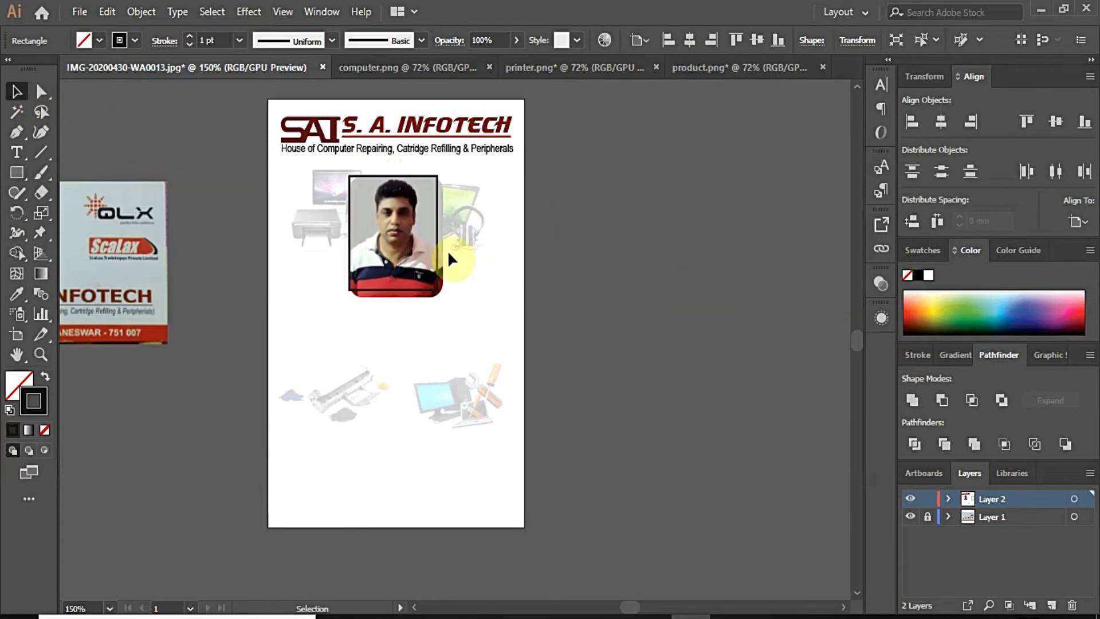
scroll(445, 249, "up", 2)
scroll(401, 241, "up", 1)
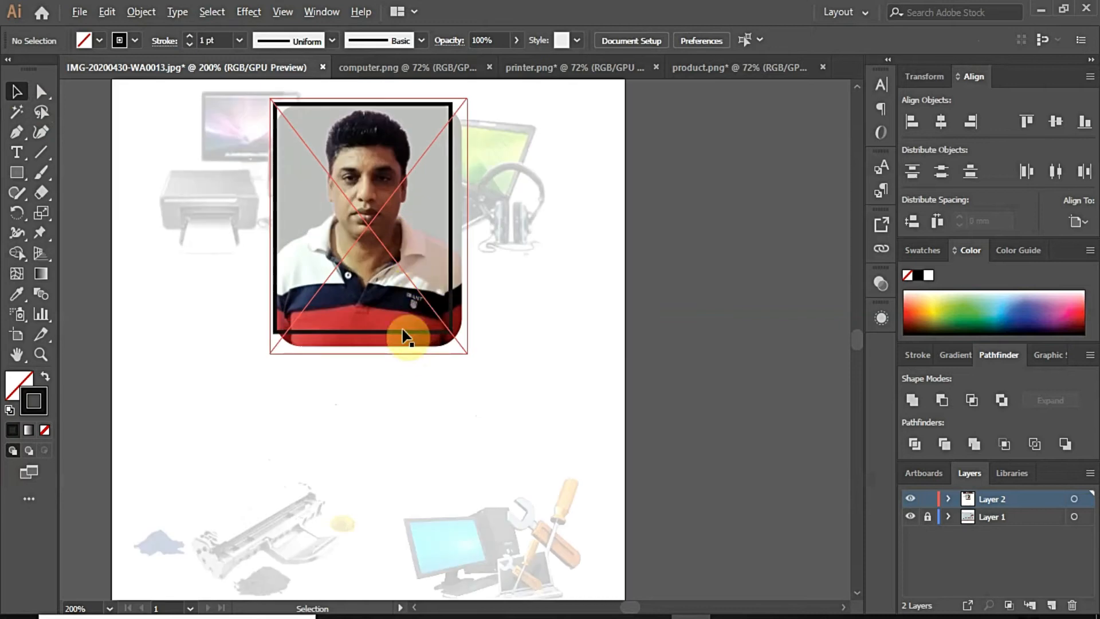
left_click(405, 332)
left_click_drag(362, 334, 363, 346)
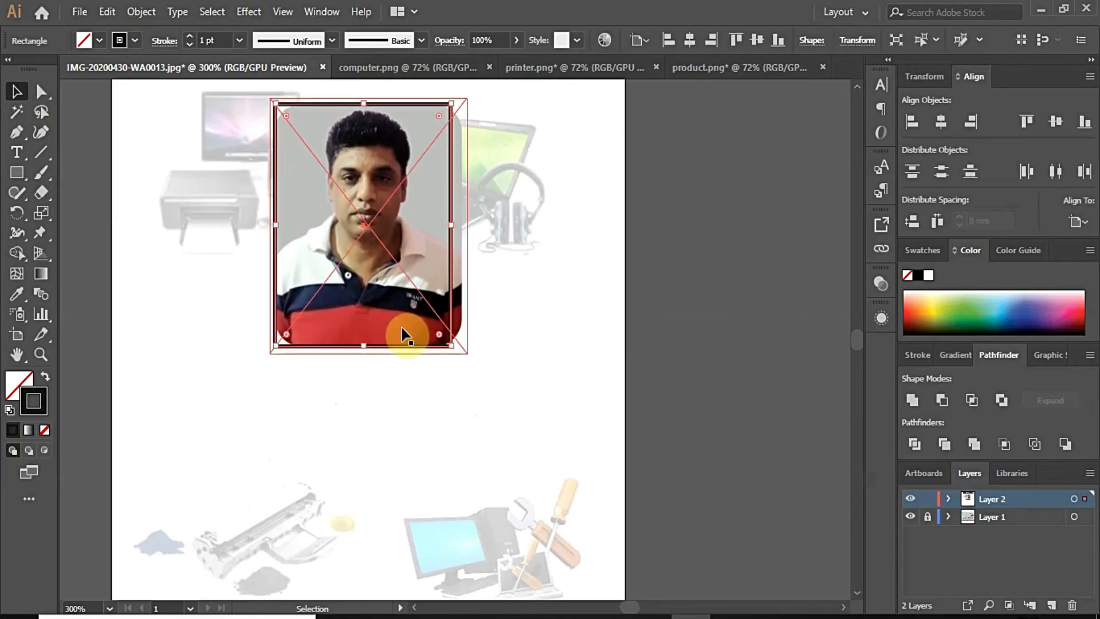
left_click_drag(452, 230, 462, 229)
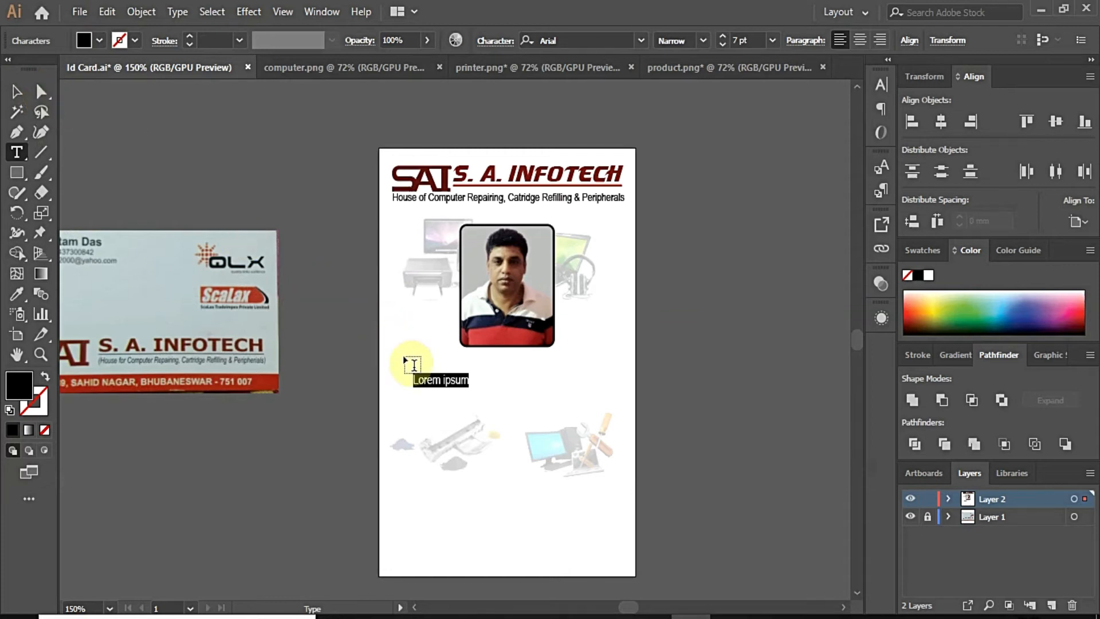
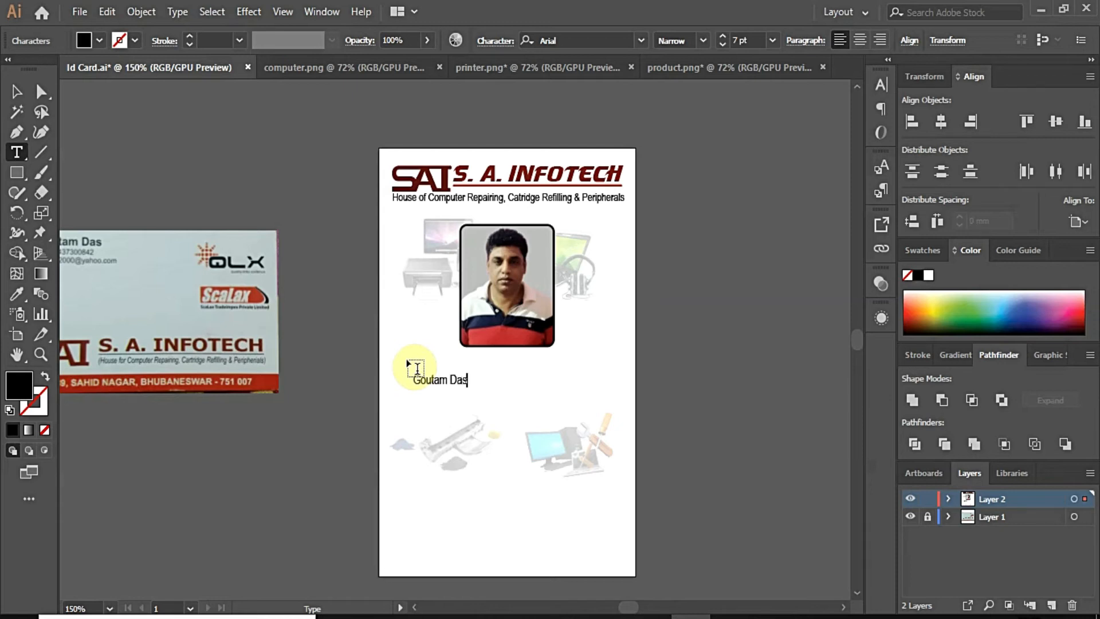
Step: Type the cardholder's name, set it in Humnst777 BlkCn BT Black, and enlarge it to about 15.79 pt
key("ctrl+a")
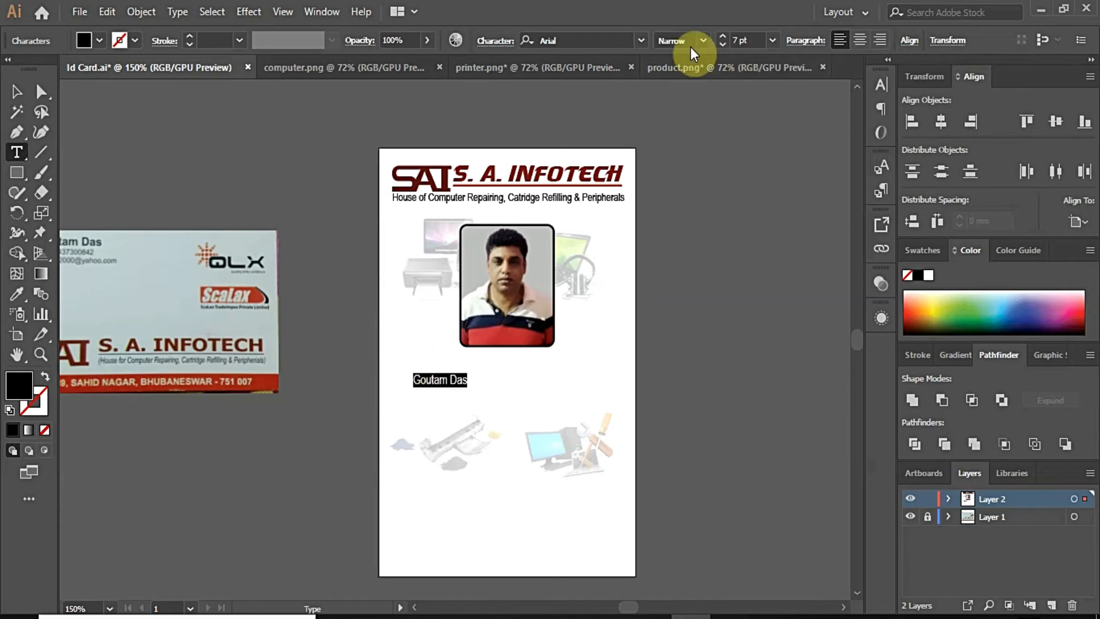
left_click(641, 41)
left_click(681, 224)
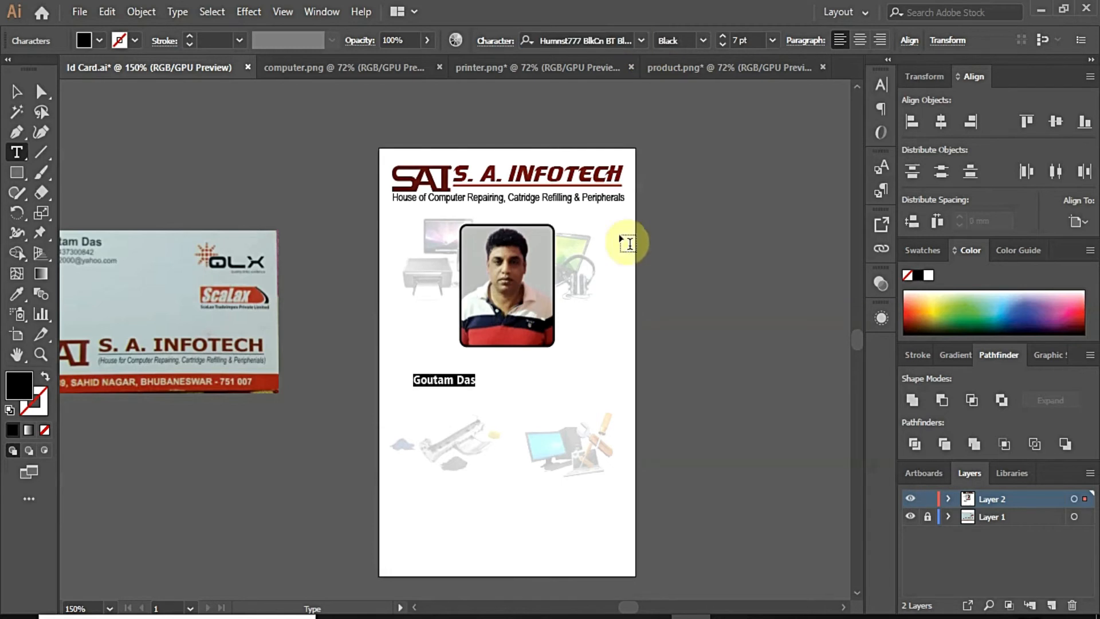
left_click(18, 91)
left_click_drag(477, 387, 547, 367)
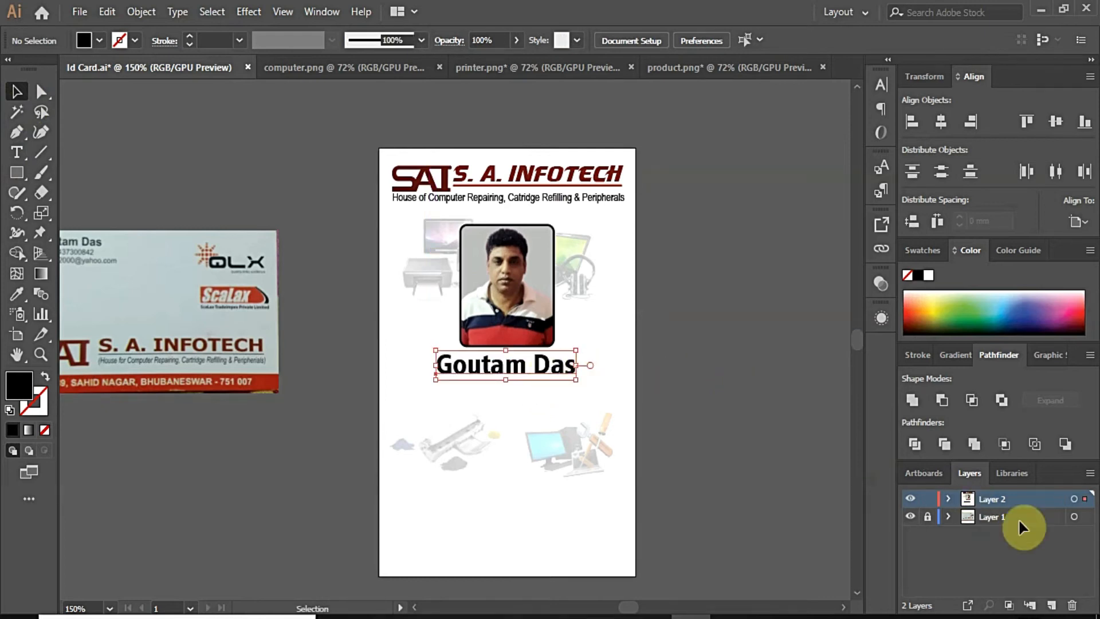
Step: Change the name's font to Agency FB Bold
left_click(540, 373)
double_click(535, 370)
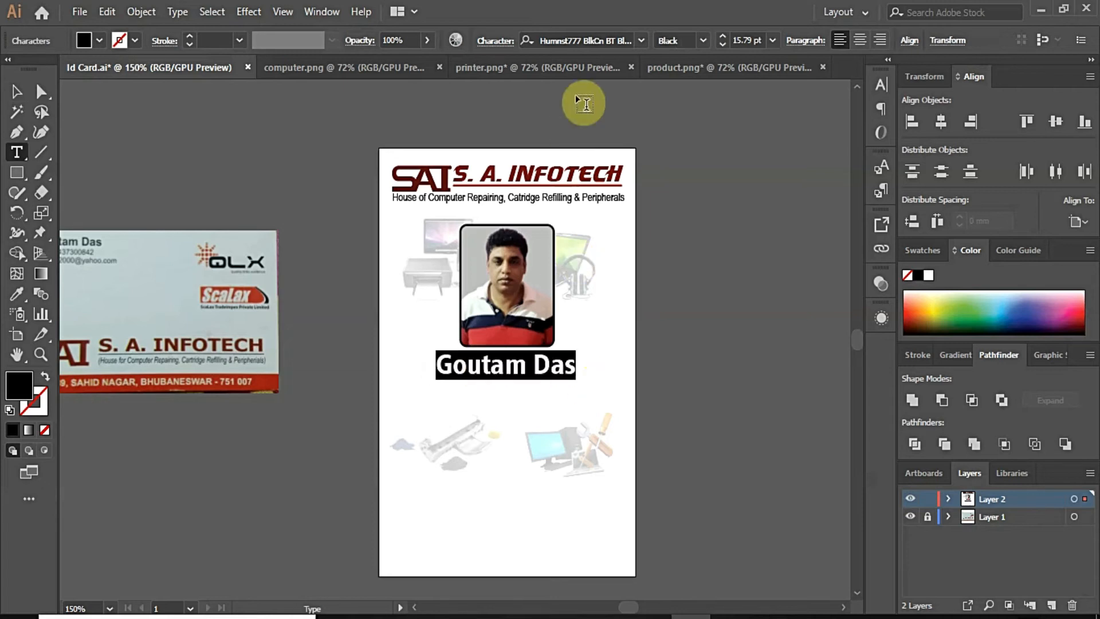
left_click(592, 40)
type("a")
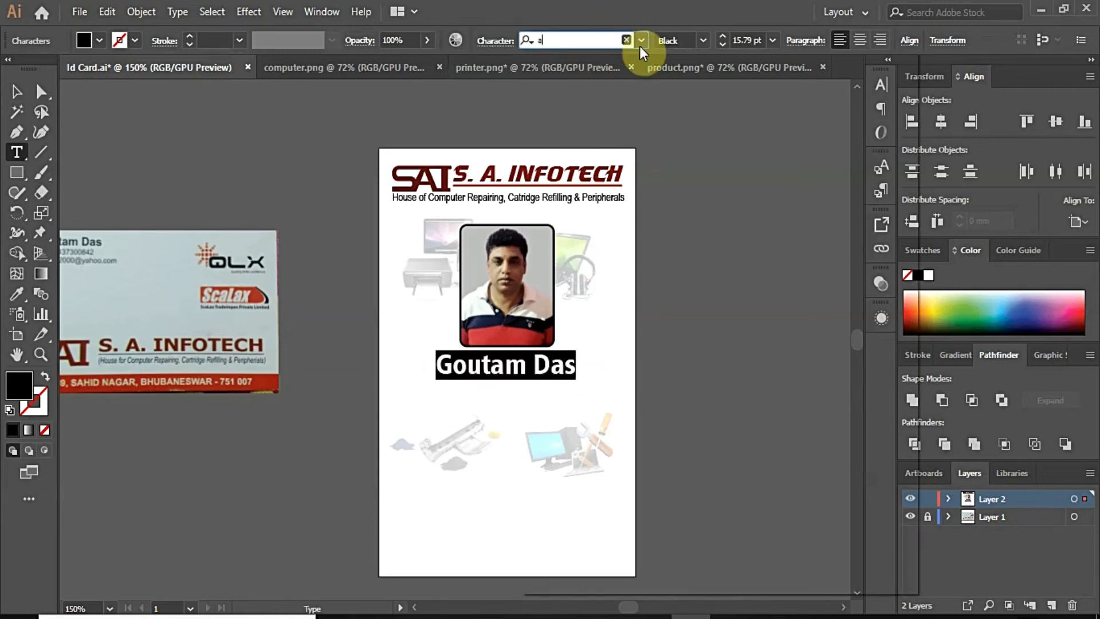
type("gend")
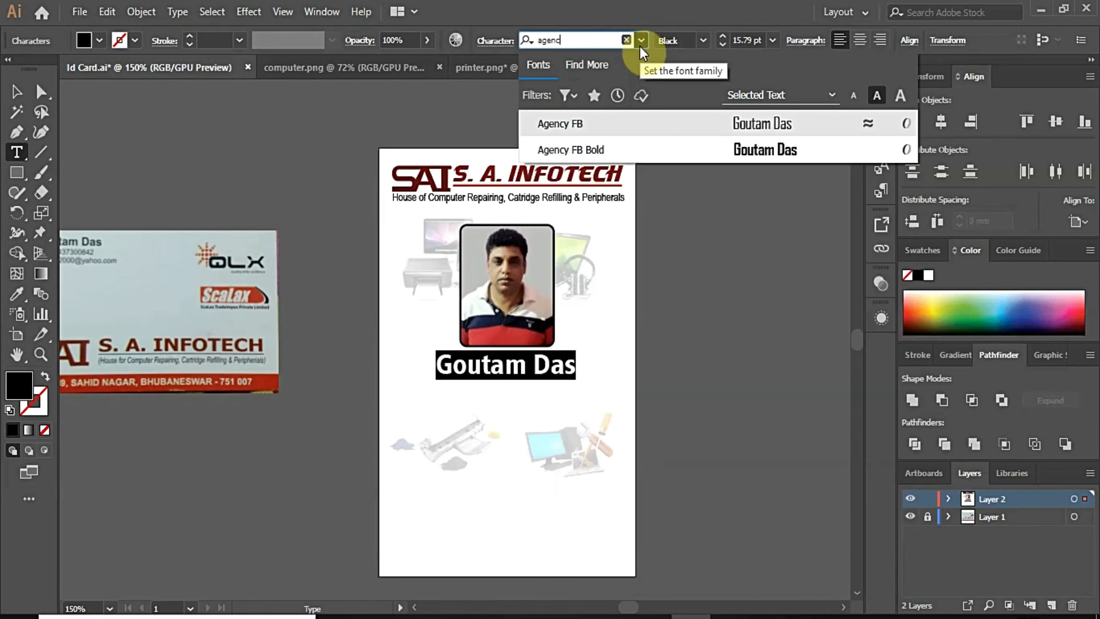
left_click(739, 150)
left_click(17, 92)
Step: Resize and vertically squash the name text beneath the portrait, then start a new text line below it
left_click(523, 380)
left_click(540, 375)
left_click_drag(538, 377, 614, 389)
left_click(676, 397)
left_click(516, 373)
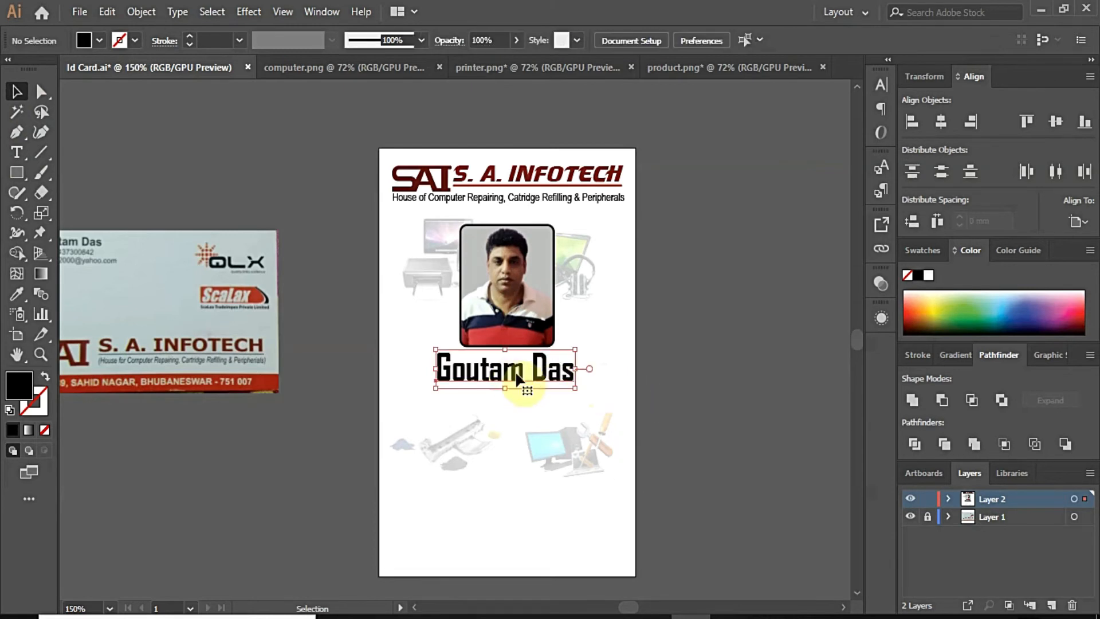
scroll(517, 371, "up", 2)
left_click_drag(496, 403, 493, 388)
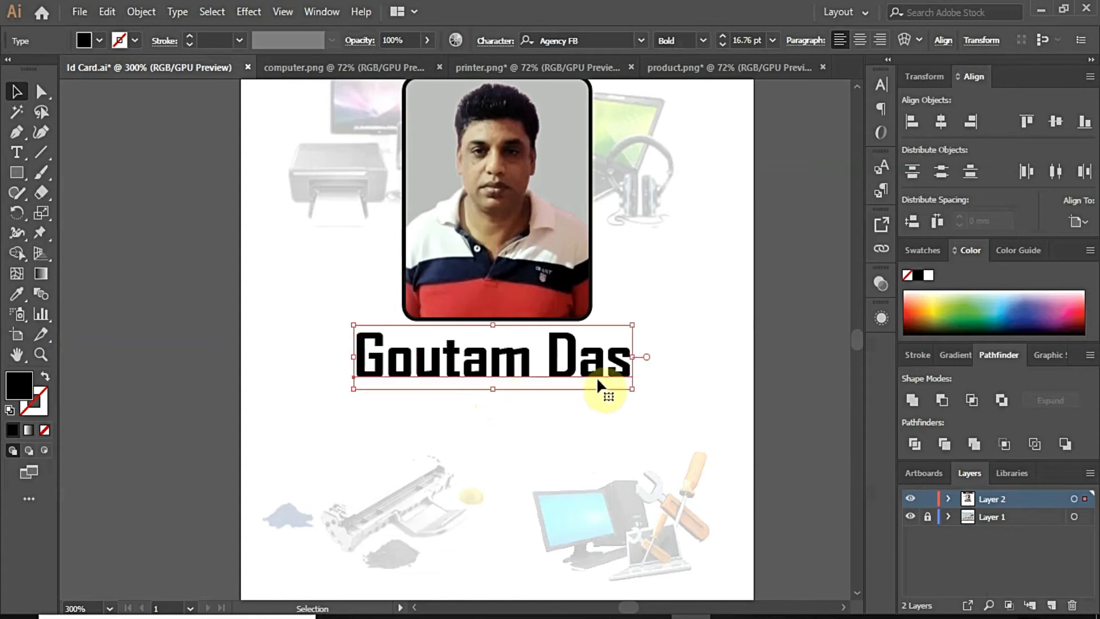
scroll(462, 311, "down", 1)
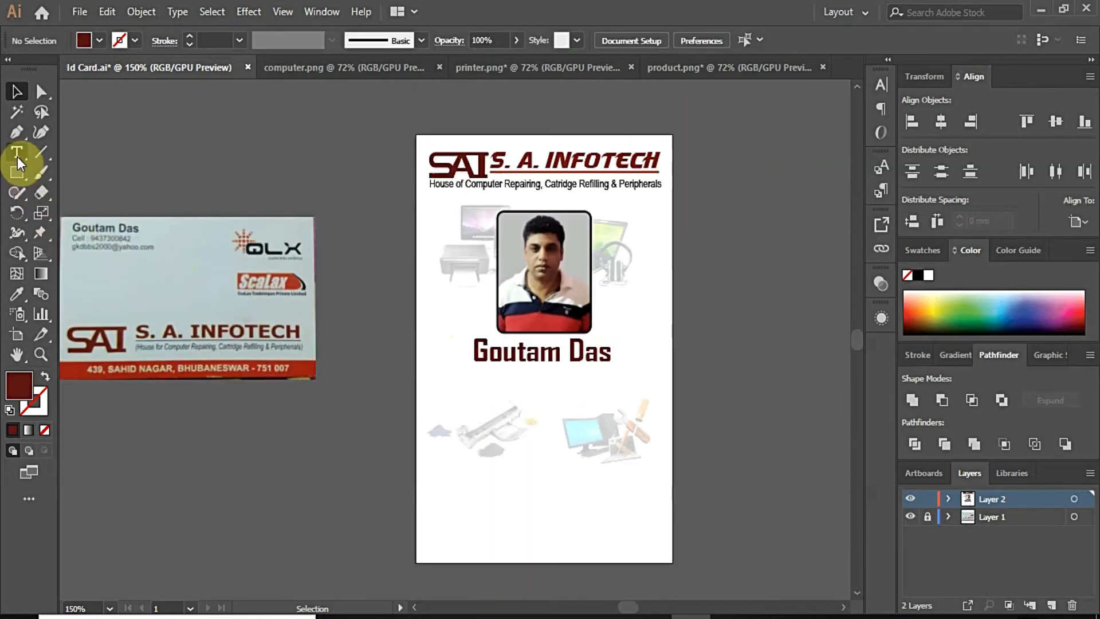
left_click(17, 154)
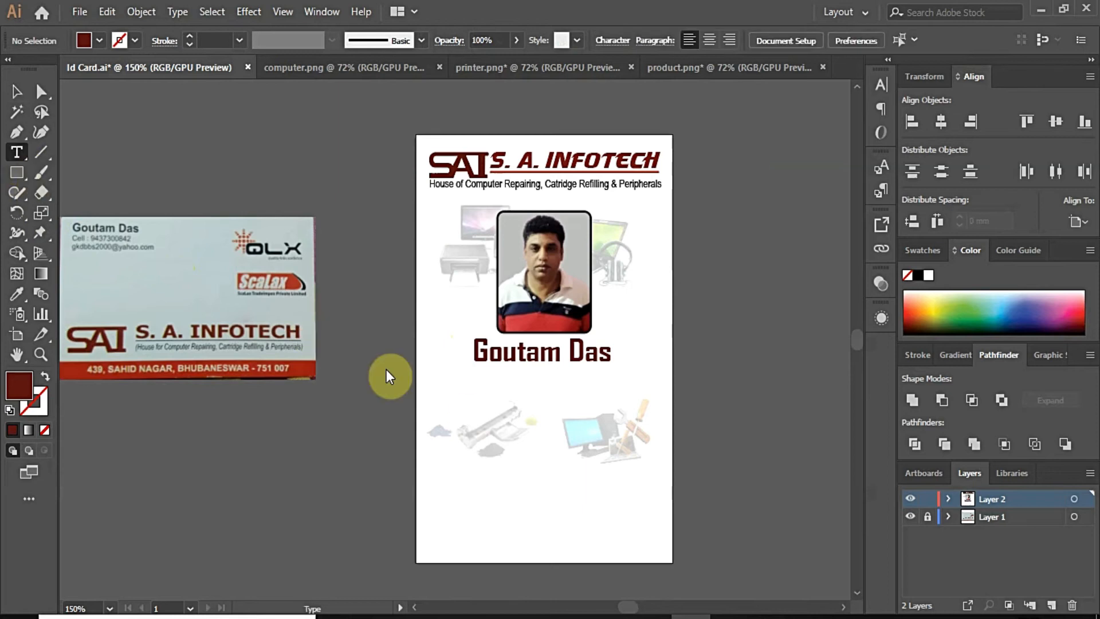
left_click(447, 397)
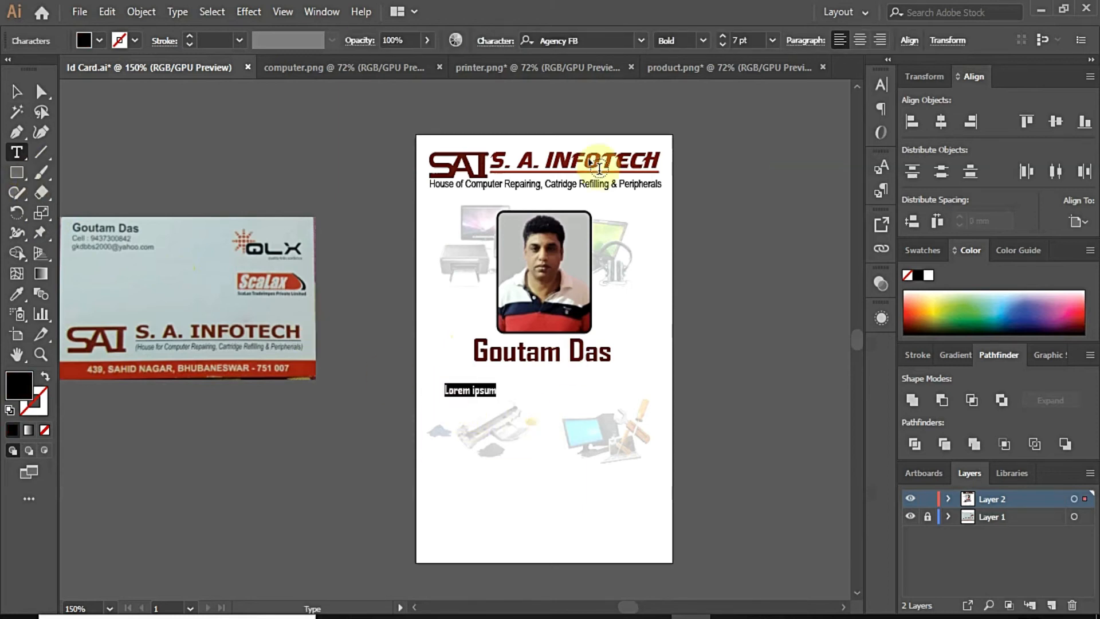
Step: Set the phone number's font to Agency FB Regular
left_click(641, 41)
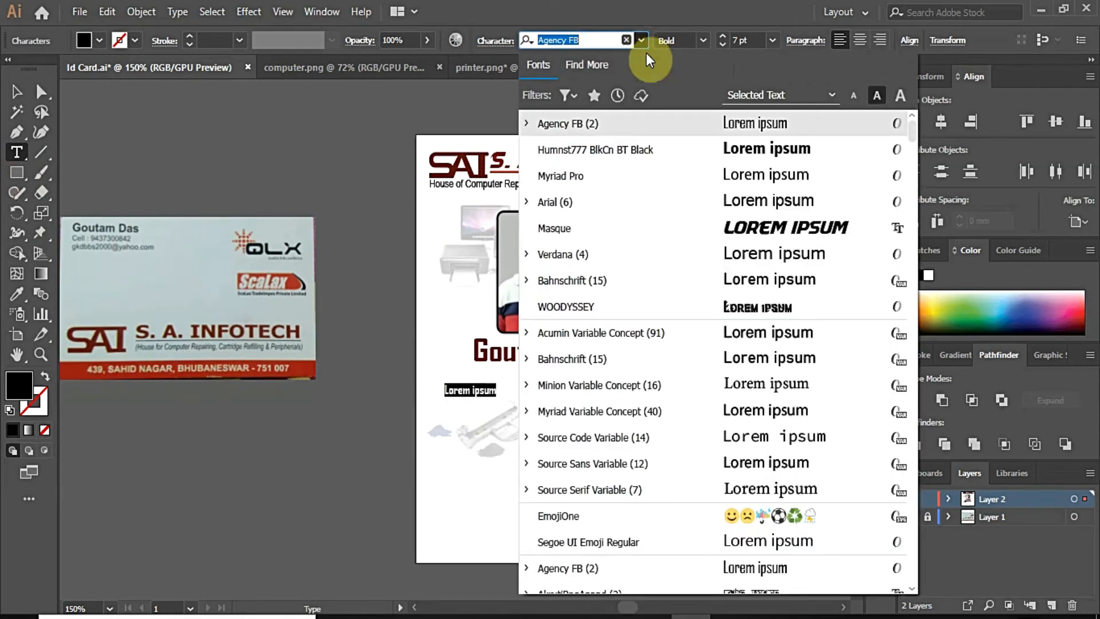
left_click(739, 123)
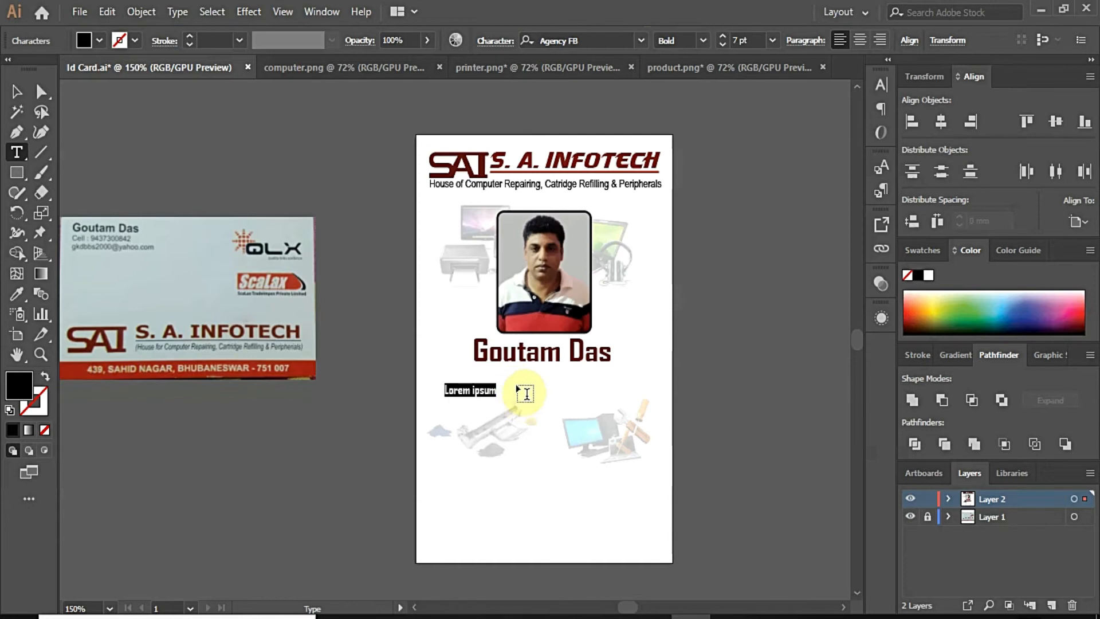
left_click(702, 41)
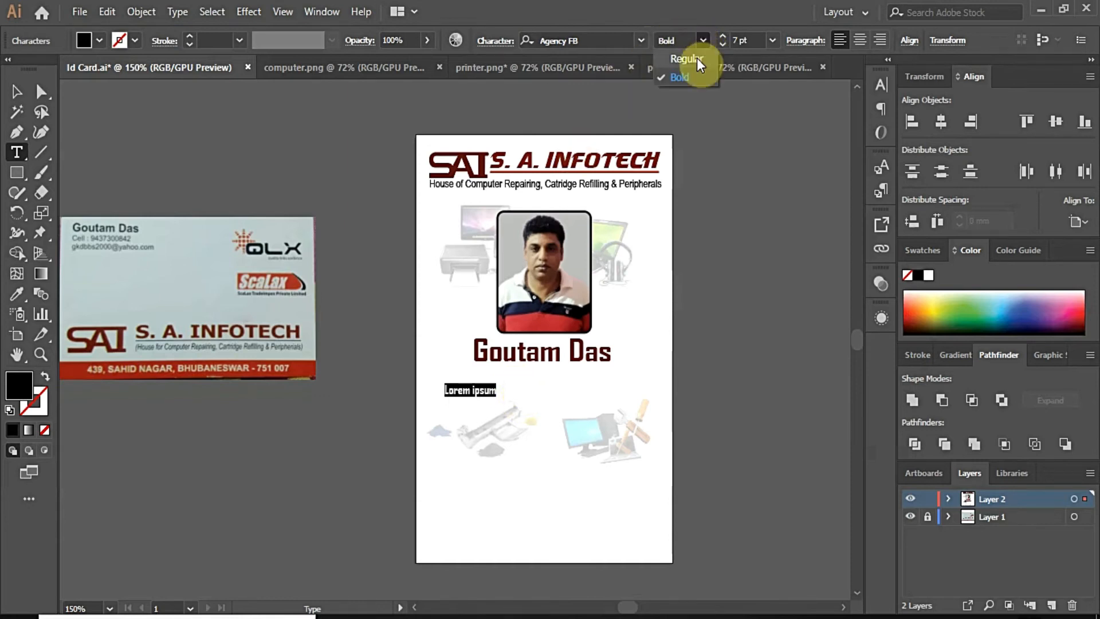
left_click(696, 59)
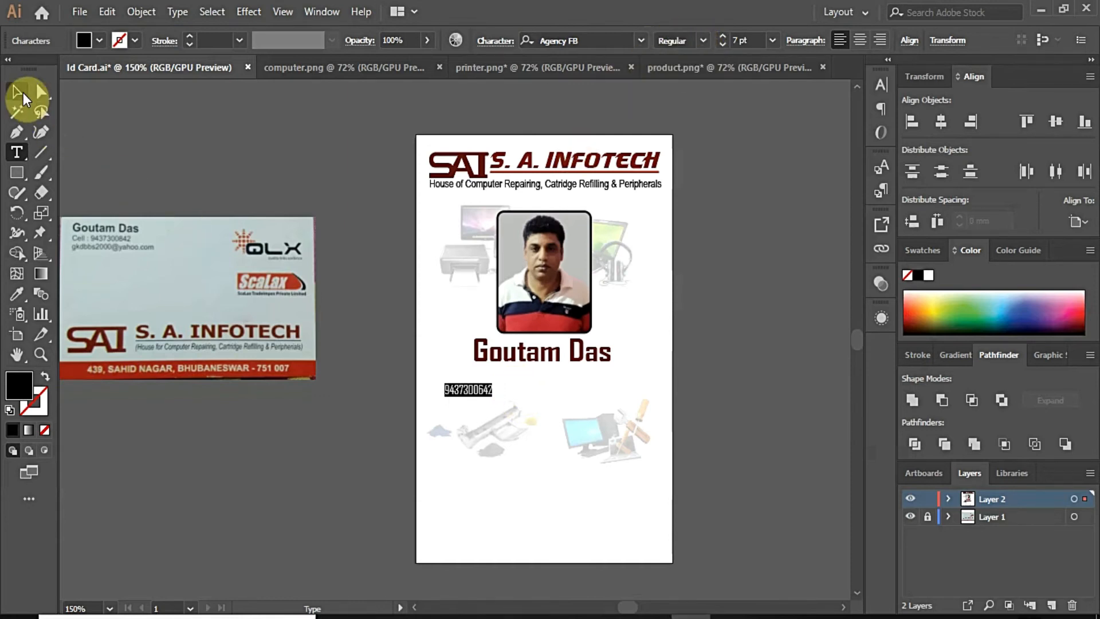
left_click(23, 92)
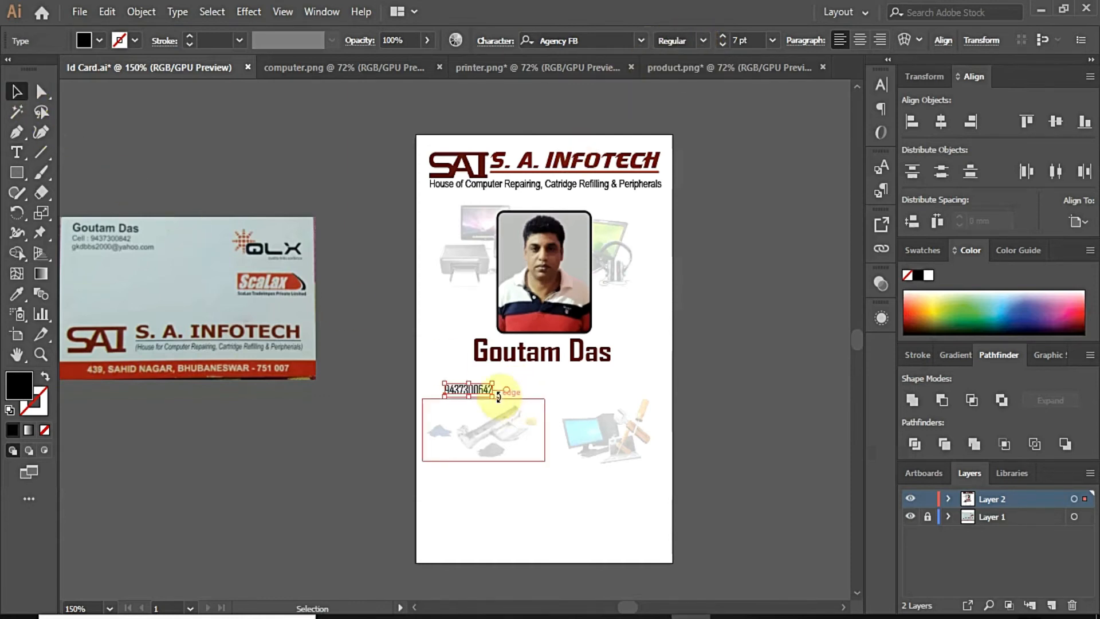
Step: Enlarge the phone number and move it up beneath the name
left_click_drag(491, 395, 558, 405)
key("ctrl+z")
left_click_drag(494, 395, 539, 407)
left_click(706, 420)
scroll(527, 405, "up", 2)
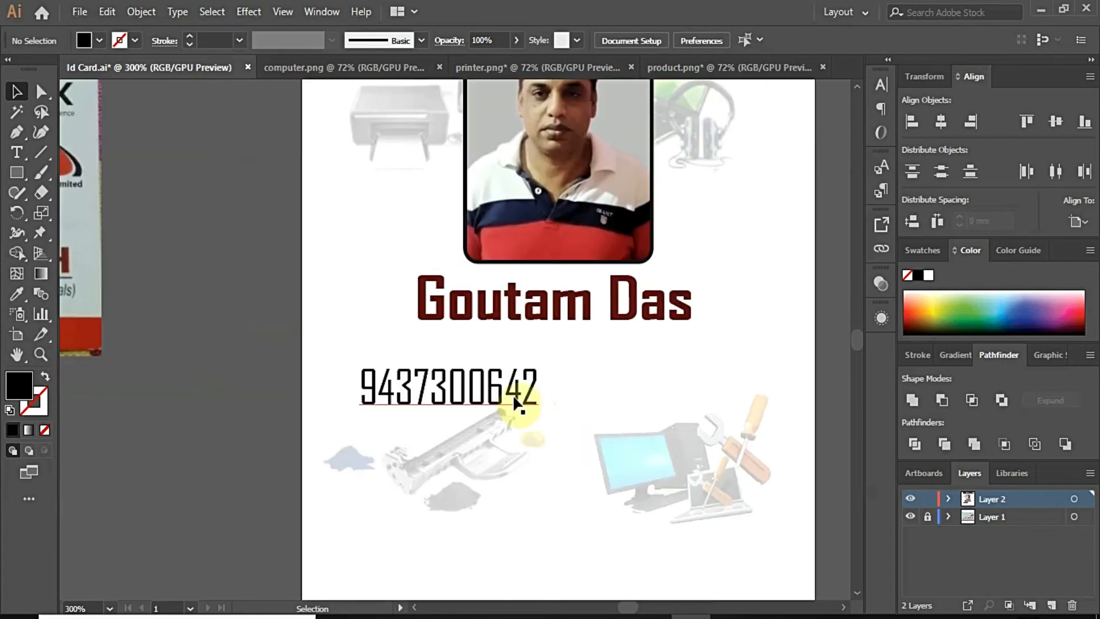
left_click_drag(513, 398, 555, 371)
Step: Replace the upper number's text with 'Blood Group : O'
key("t")
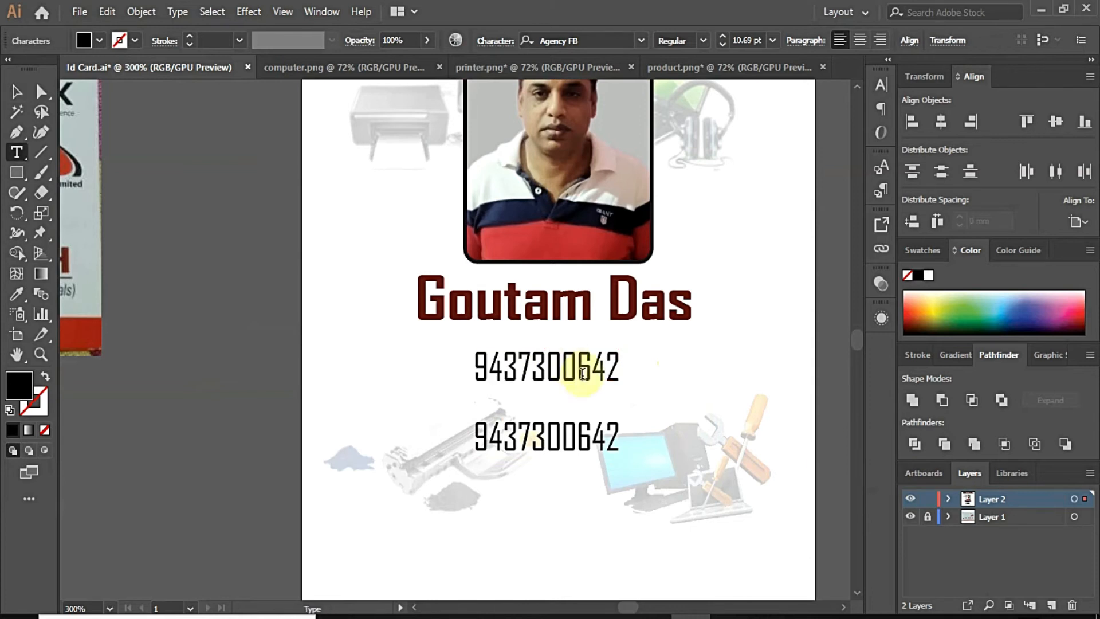
key("End")
key("ctrl+a")
type("64")
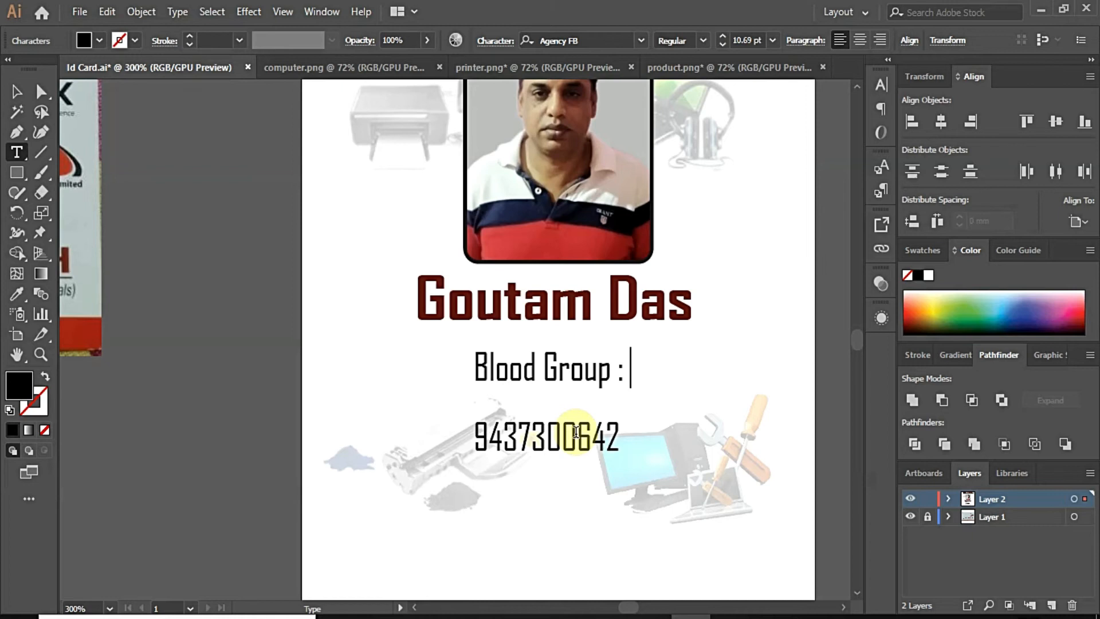
Step: Change the Blood Group line's font to Arial
left_click(643, 378)
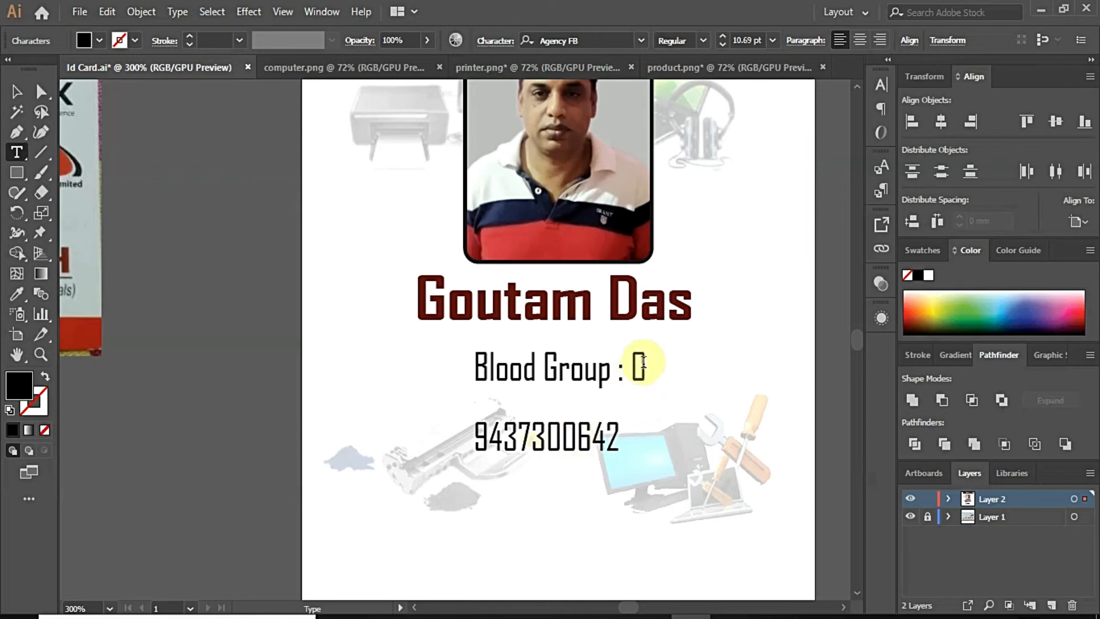
left_click_drag(653, 363, 442, 361)
left_click(624, 42)
type("ari")
key("BackSpace")
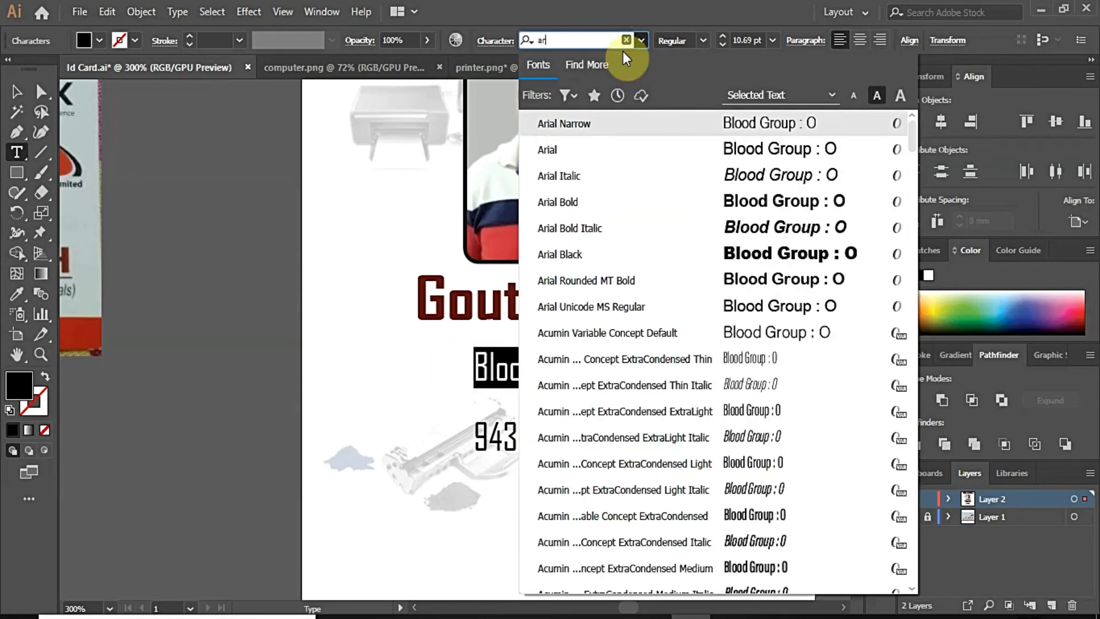
key("Down")
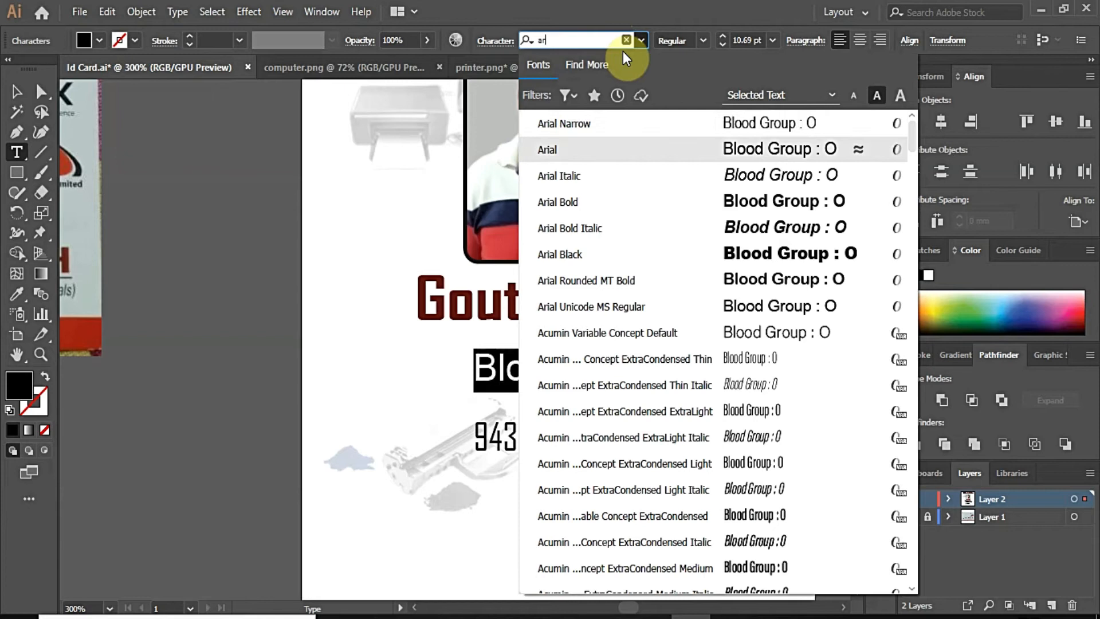
key("Return")
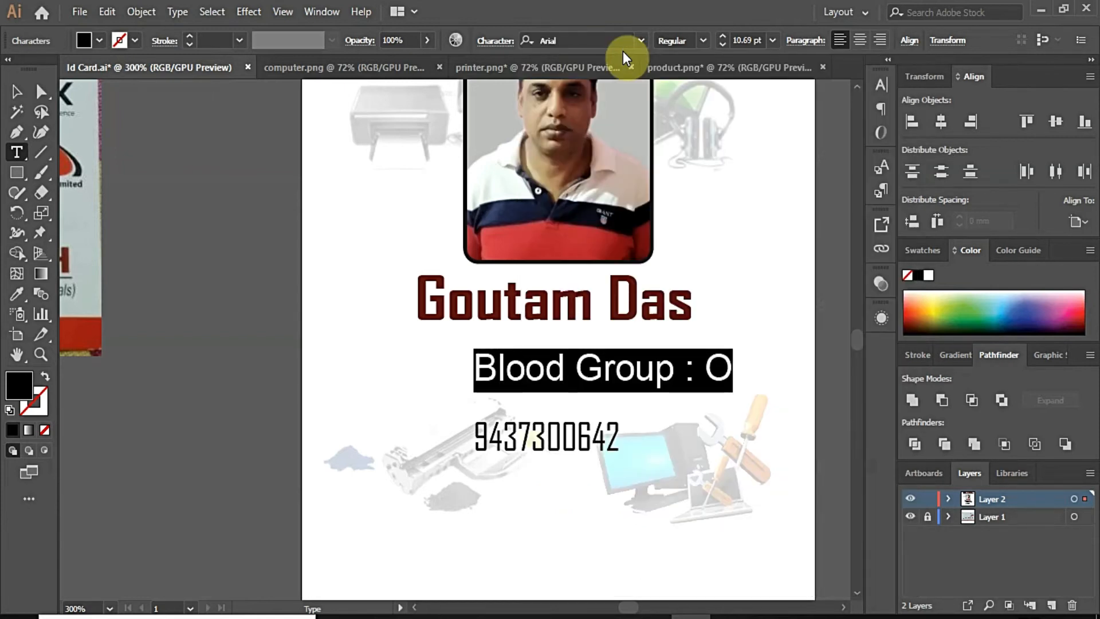
Step: Centre the Blood Group line under the name
left_click(19, 91)
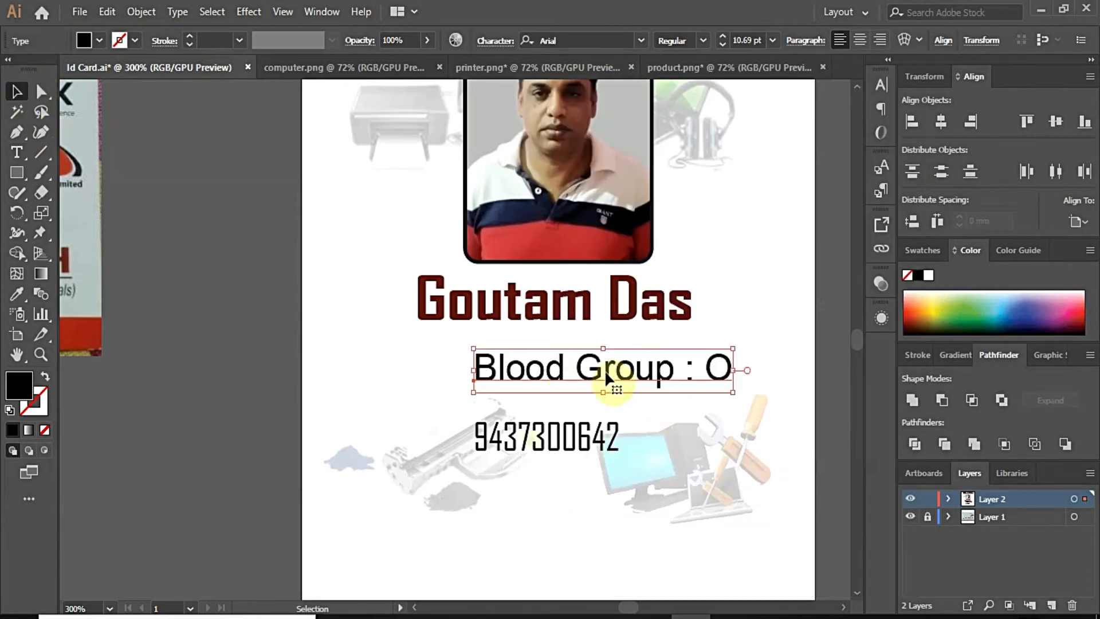
left_click_drag(607, 375, 565, 370)
left_click(160, 316)
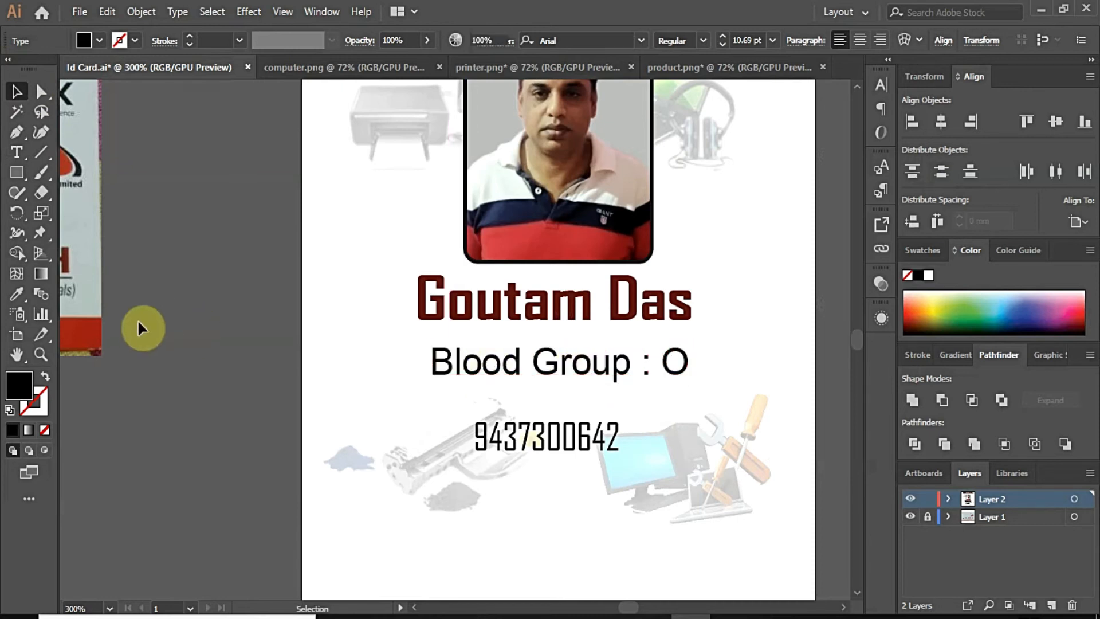
scroll(104, 317, "down", 1)
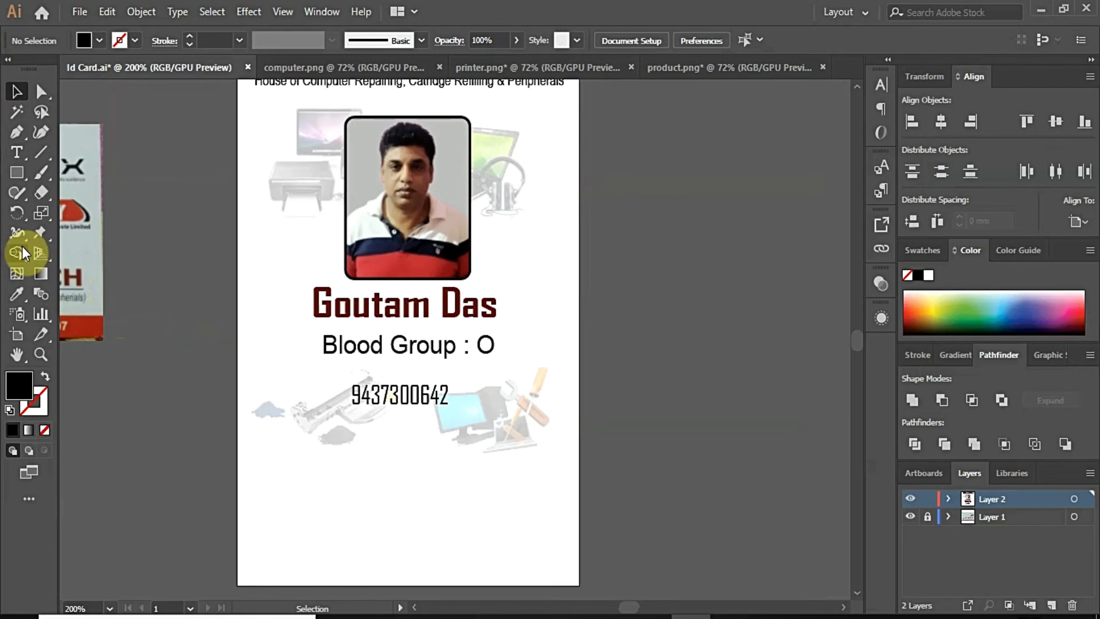
Step: Draw a small orange-red circle to the right of the name
left_click(16, 174)
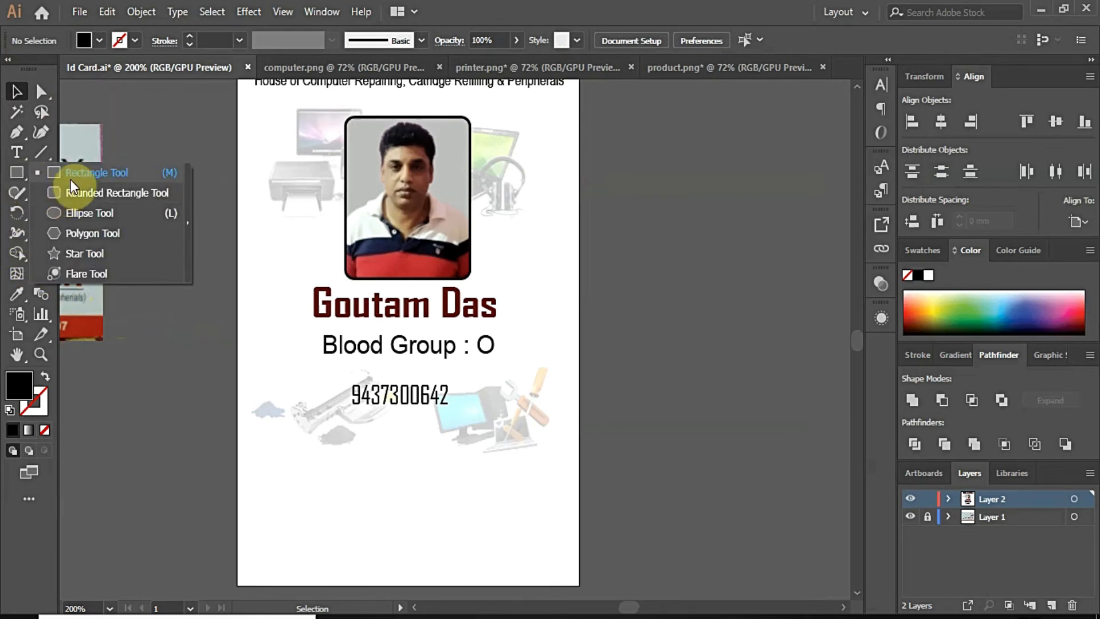
left_click(68, 210)
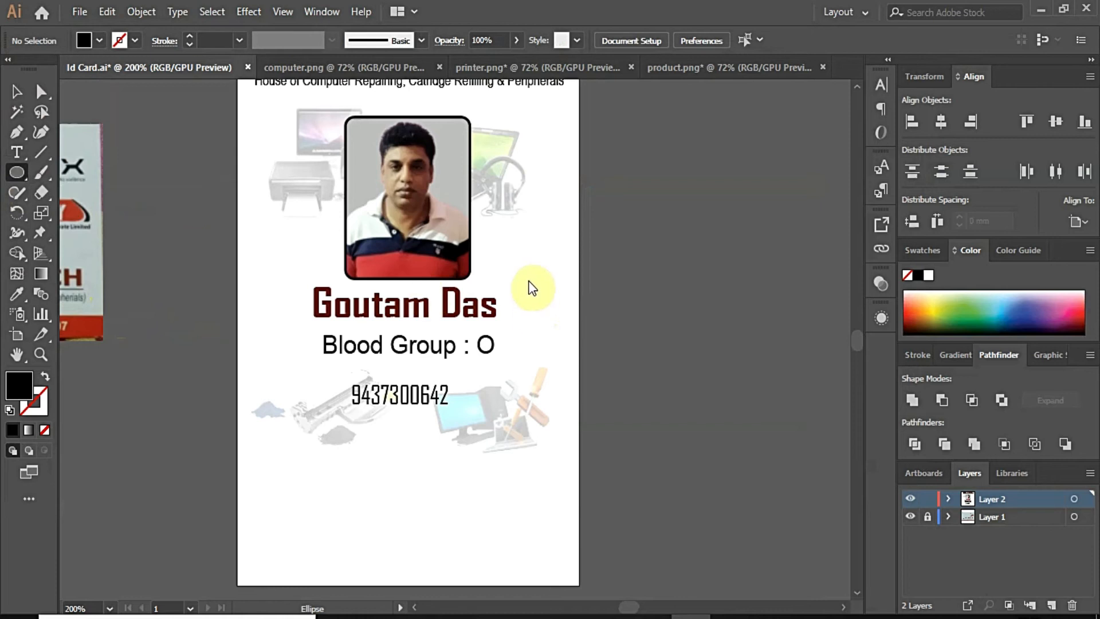
left_click_drag(541, 298, 573, 336)
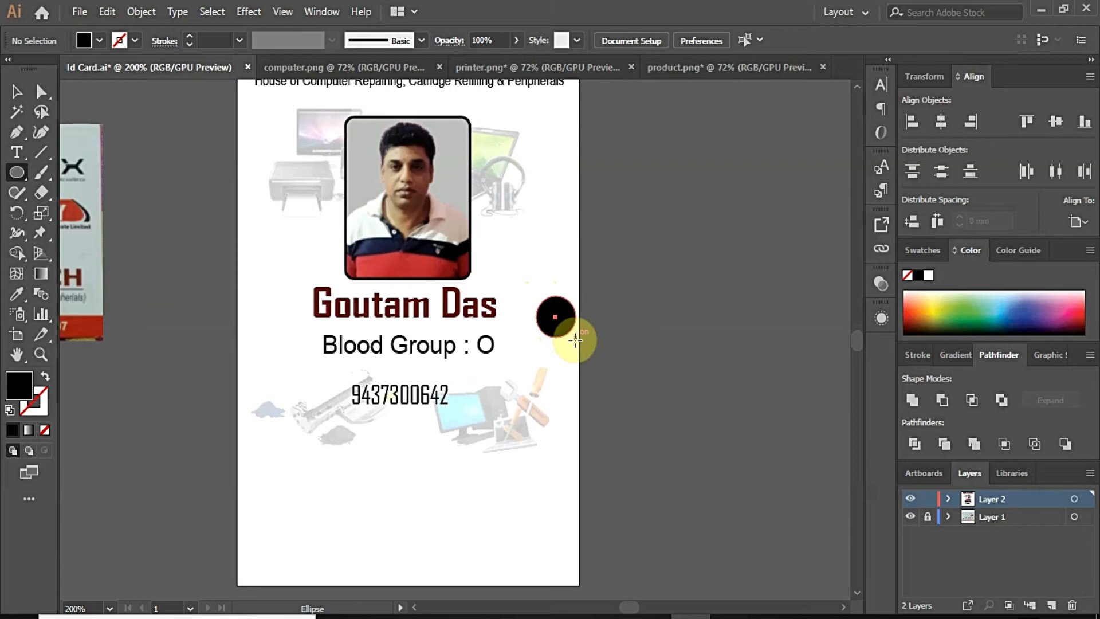
left_click(915, 312)
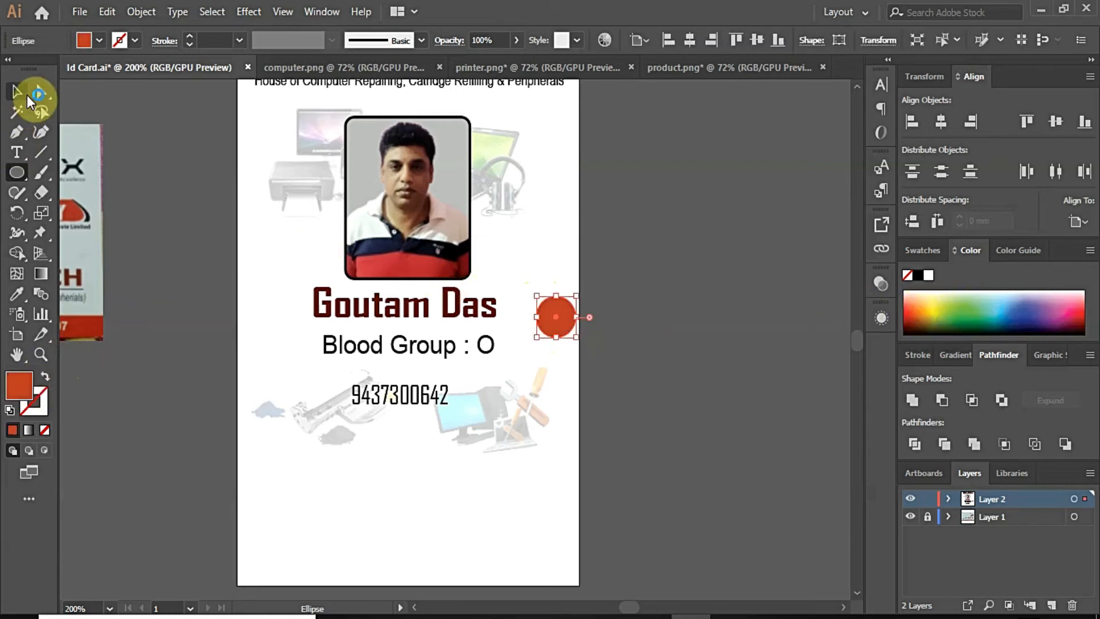
left_click(16, 94)
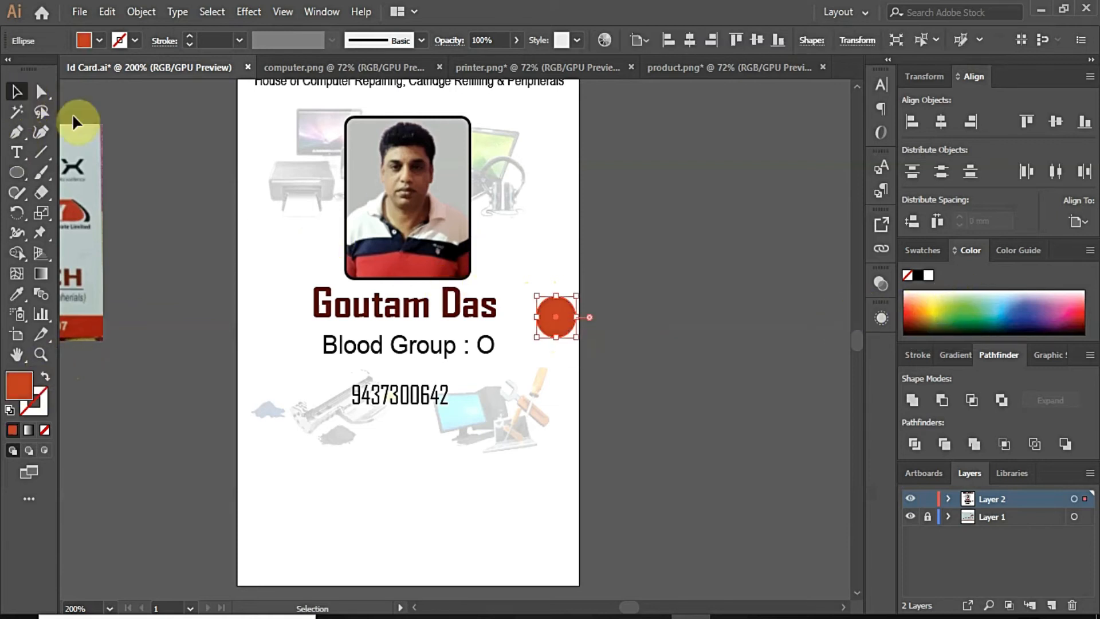
left_click(623, 301)
scroll(568, 323, "up", 1)
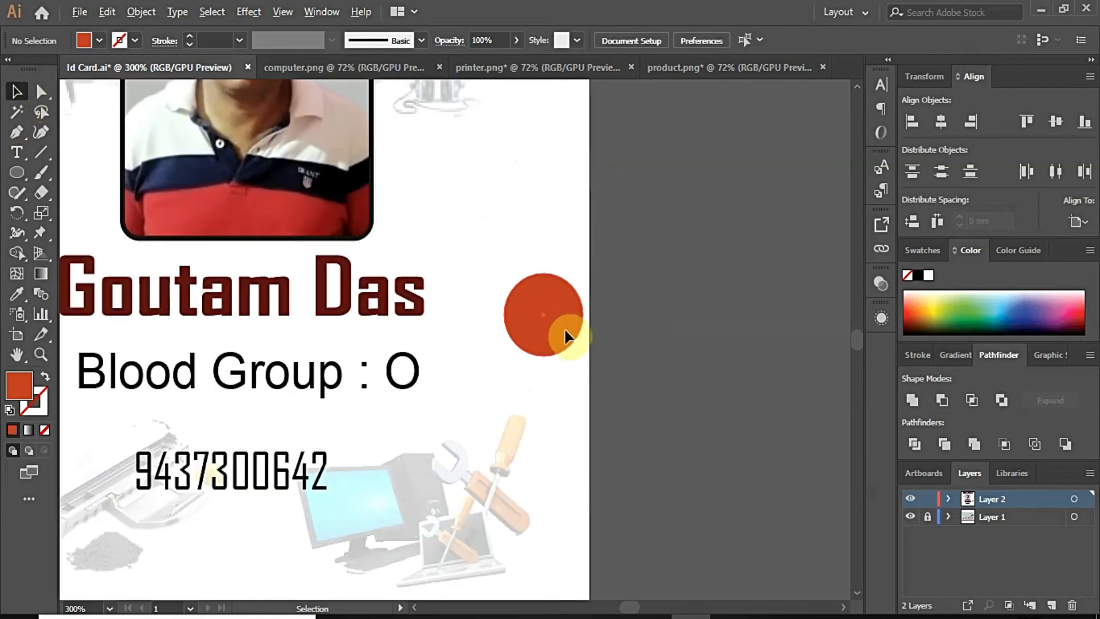
left_click(530, 318)
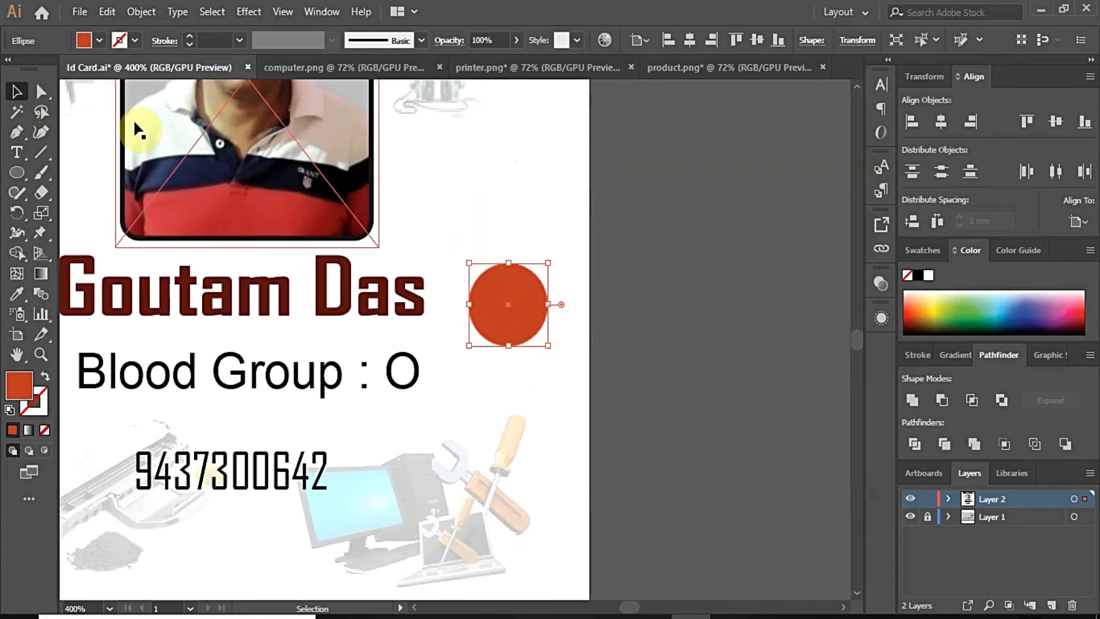
Step: Pull the circle's top anchor into a sharp drop tip and refine its right curve
left_click(41, 91)
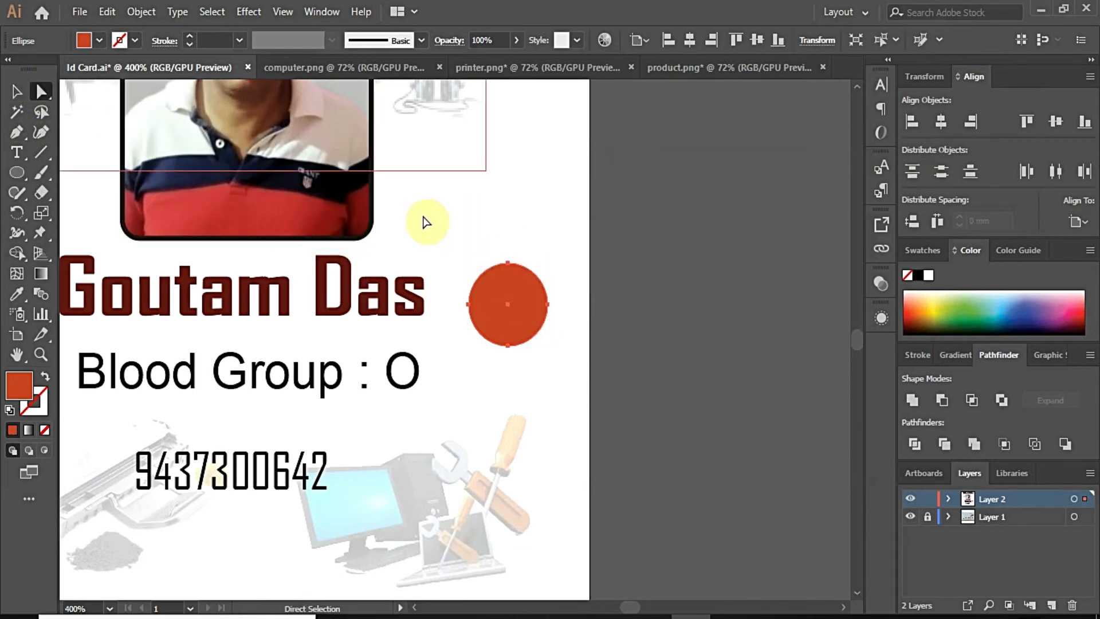
left_click(507, 263)
left_click(121, 40)
left_click_drag(507, 263, 507, 228)
left_click_drag(546, 282, 539, 279)
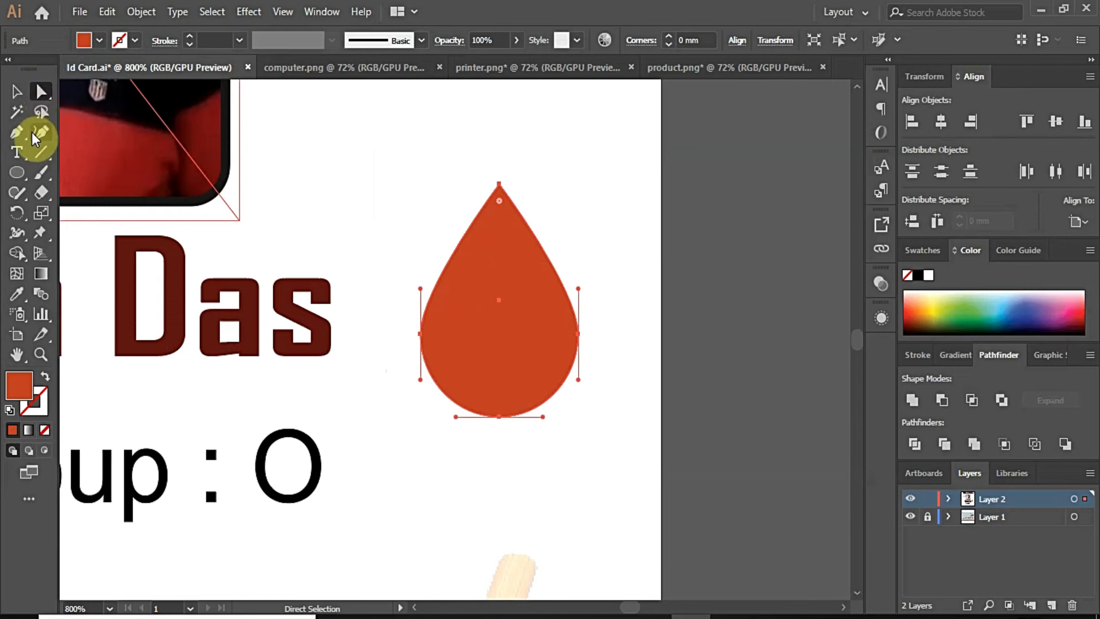
left_click(17, 132)
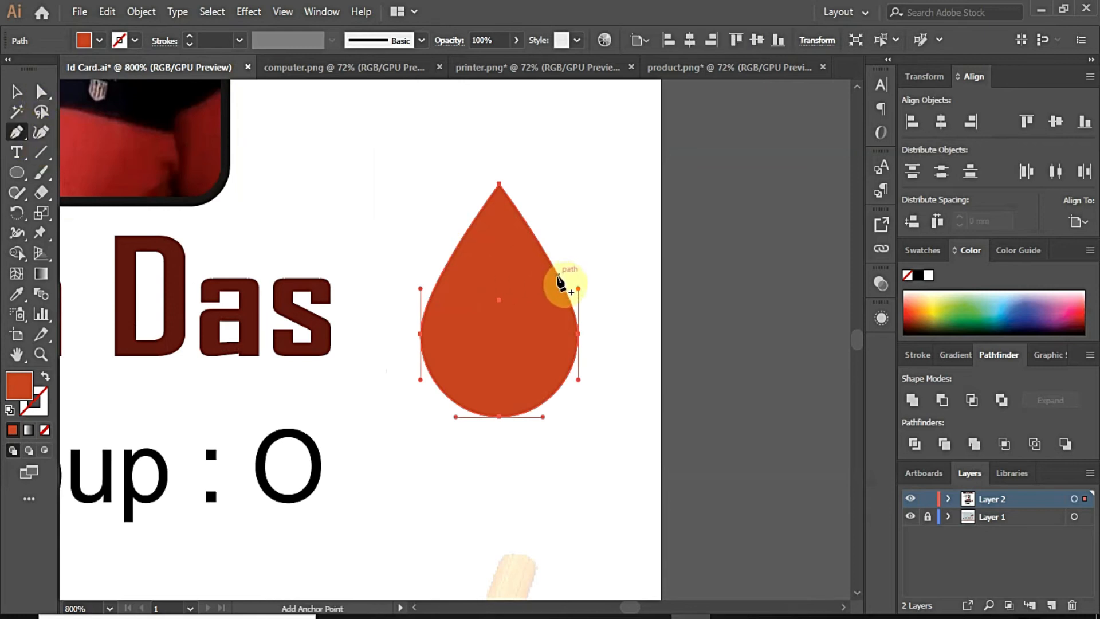
left_click(558, 276)
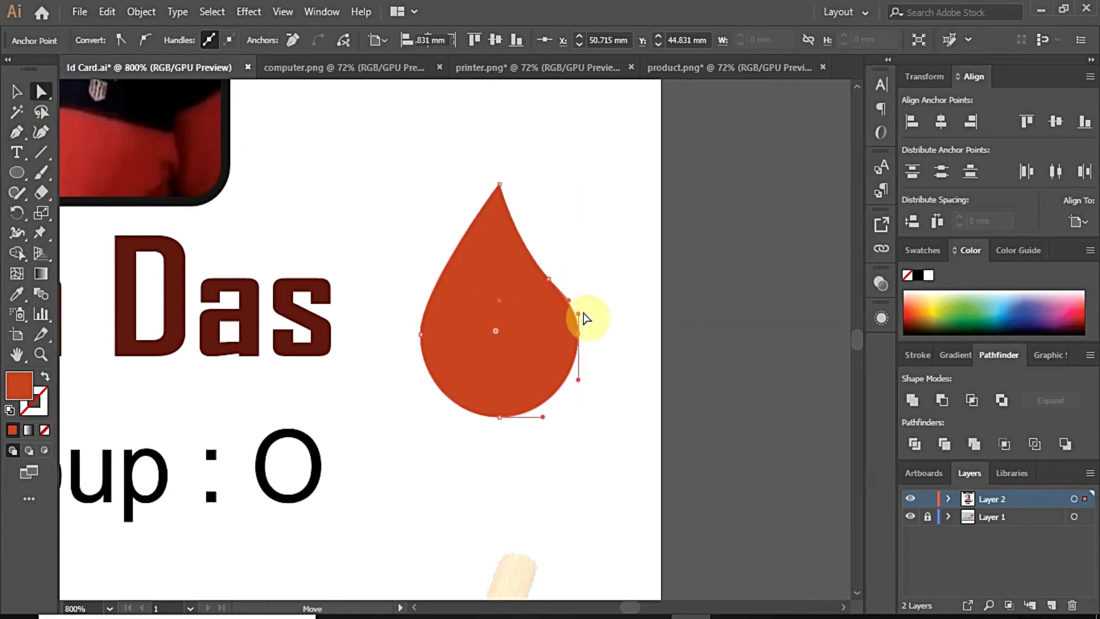
left_click(538, 384)
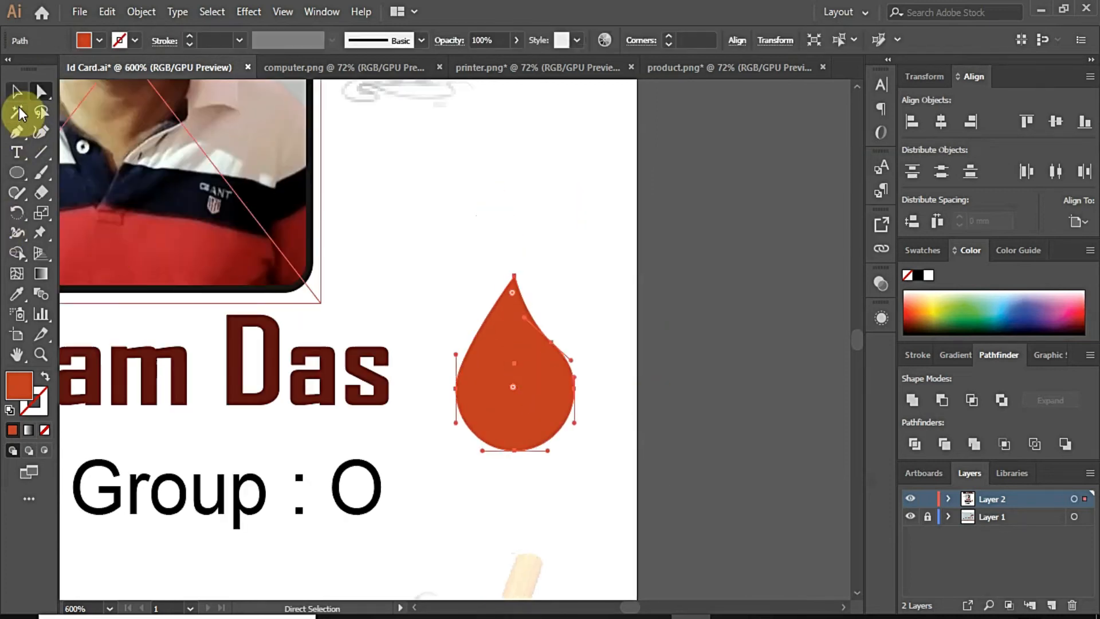
left_click(17, 93)
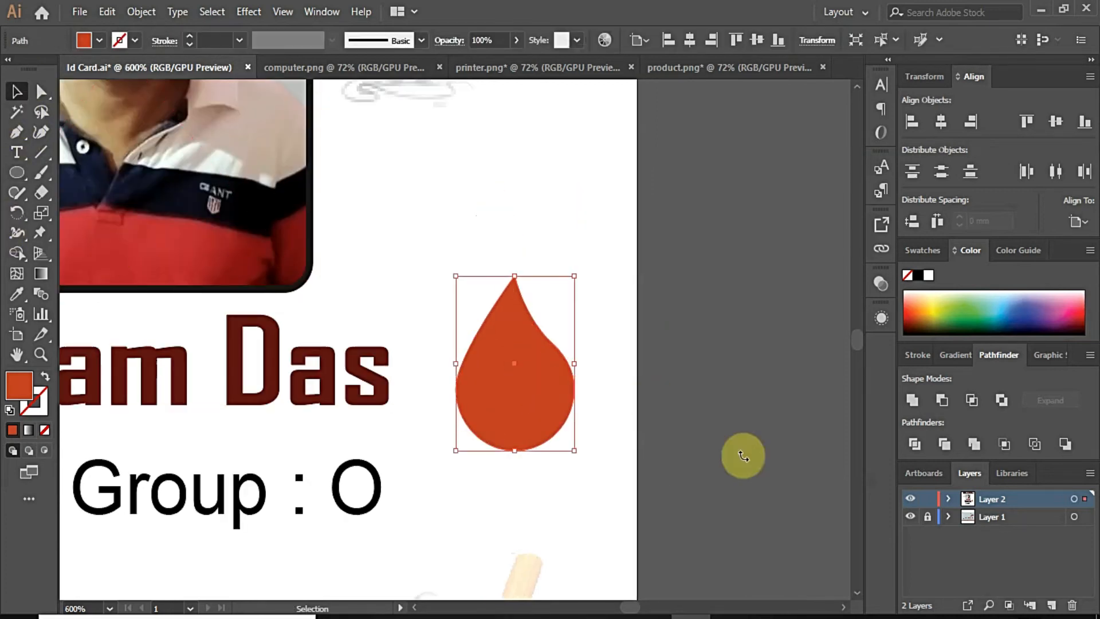
Step: Apply a linear gradient to the drop with a warm orange stop from the Color Guide
left_click(29, 430)
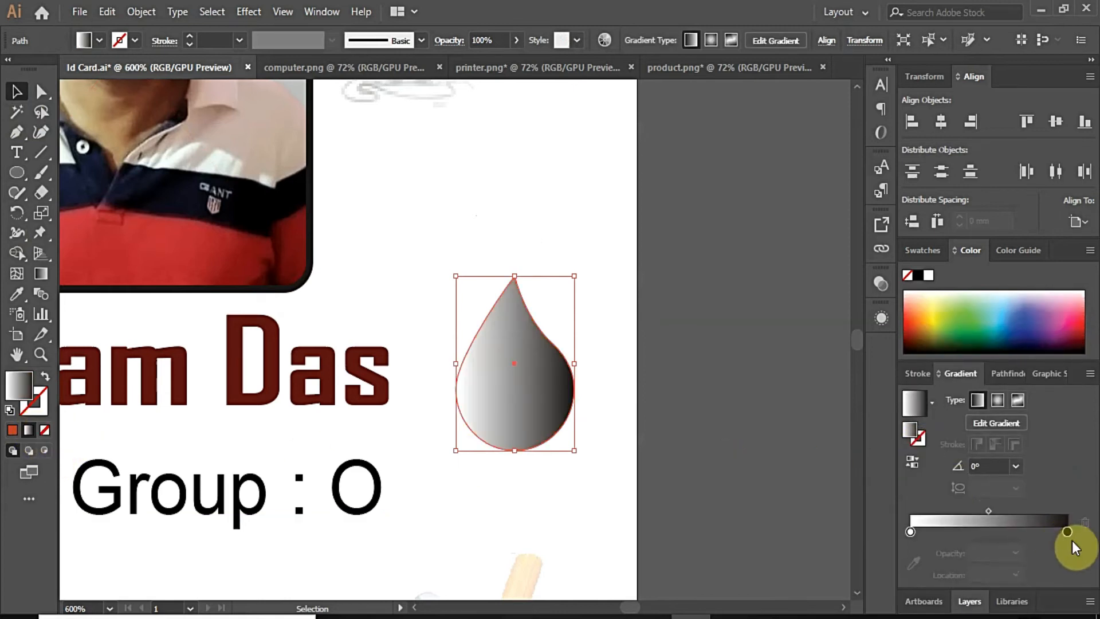
left_click(1068, 532)
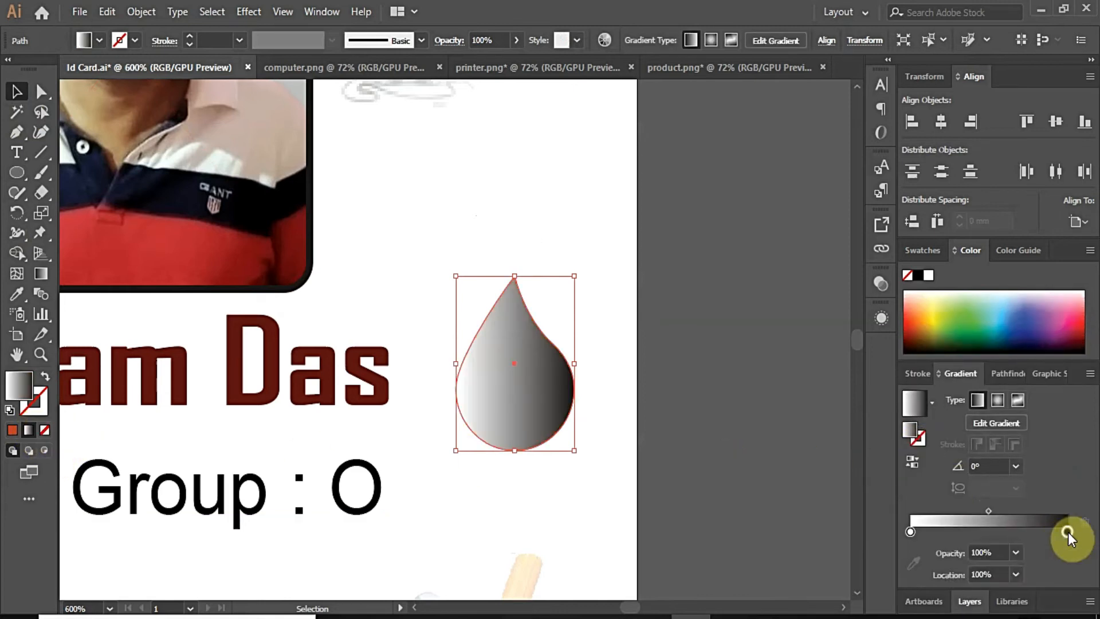
left_click(912, 567)
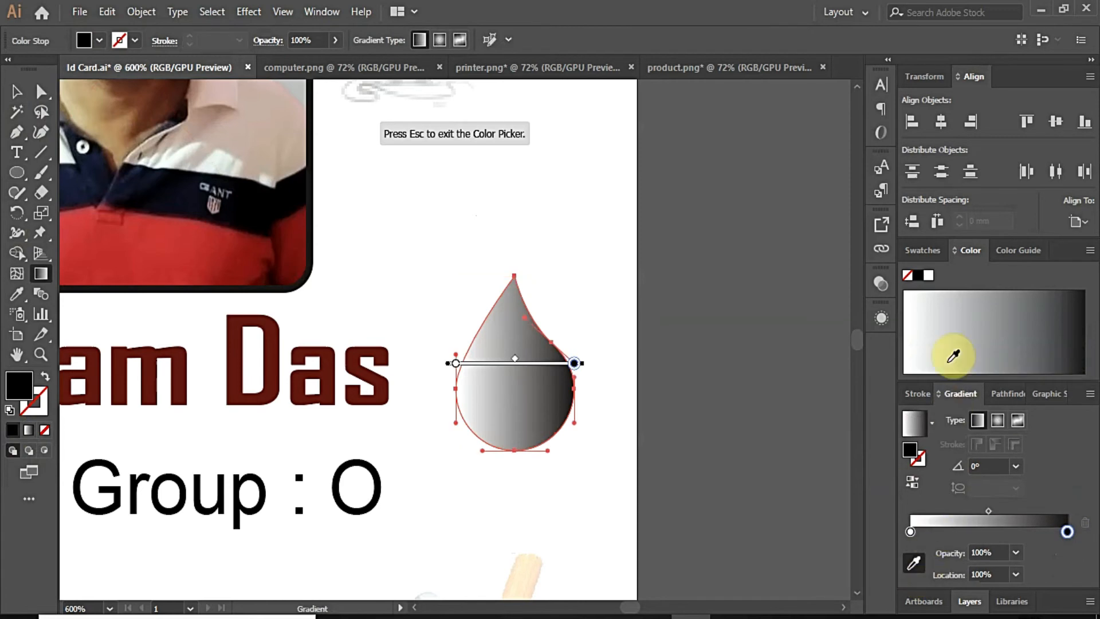
left_click(1020, 250)
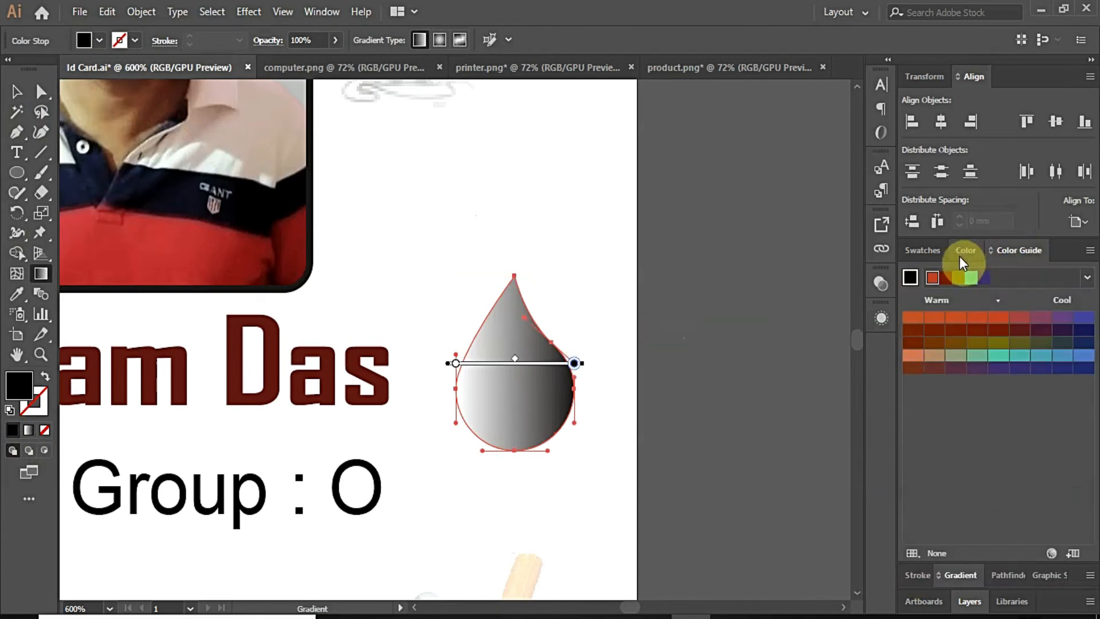
left_click(912, 317)
double_click(456, 365)
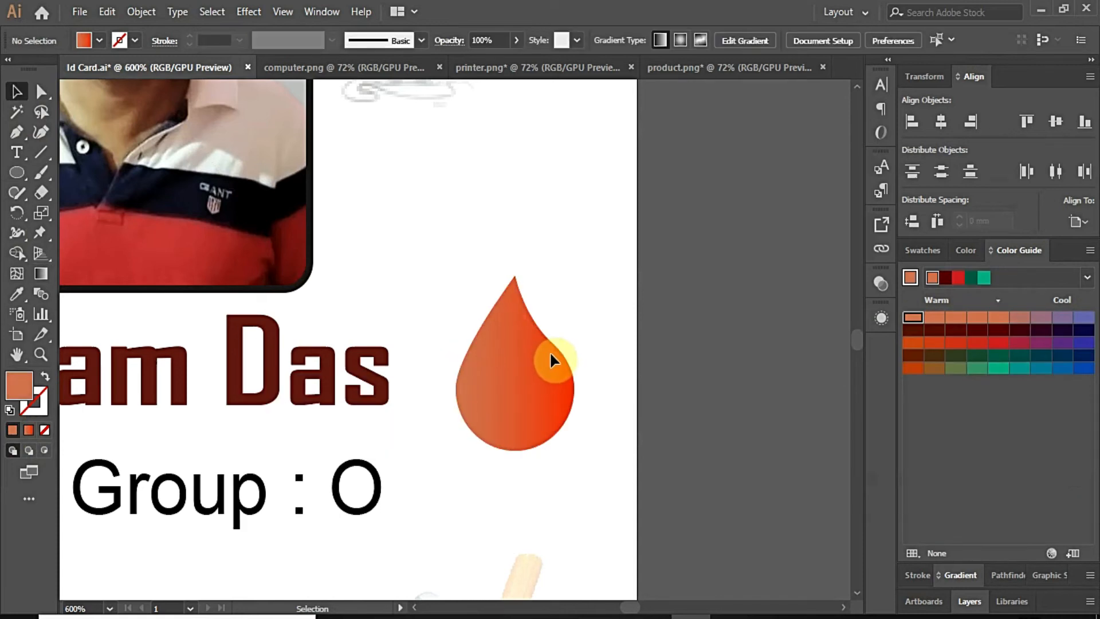
scroll(549, 353, "down", 2)
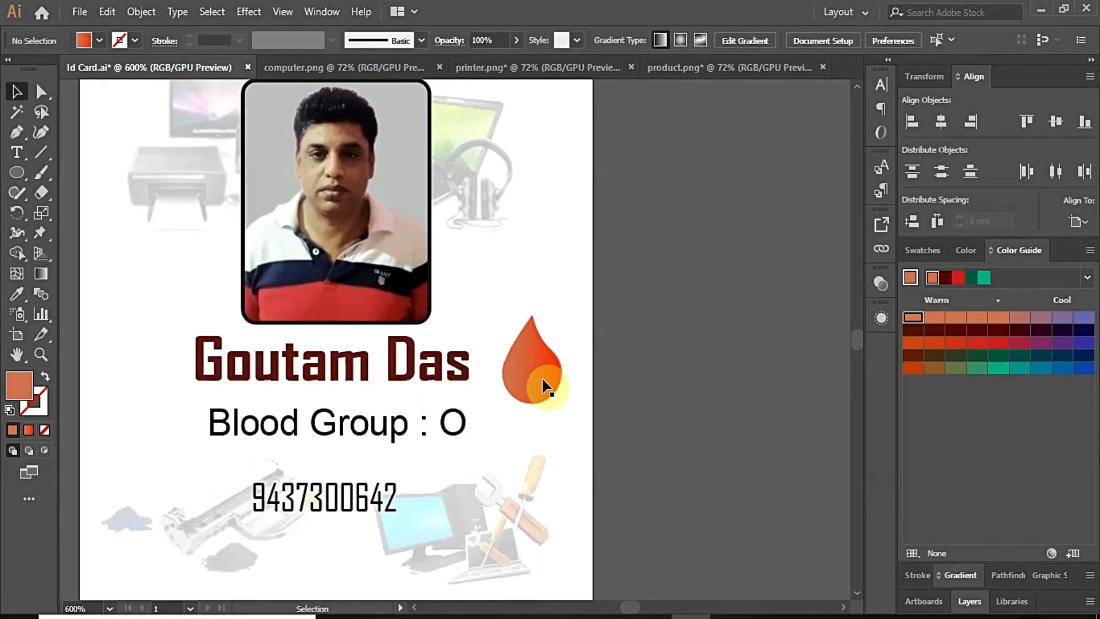
left_click(532, 388)
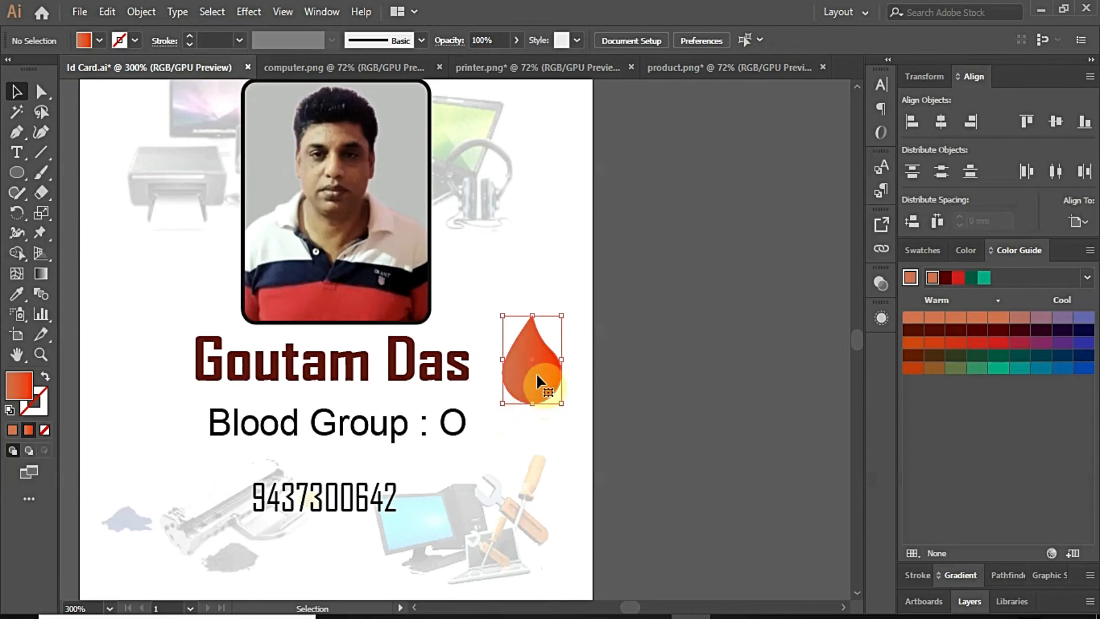
left_click(410, 404)
Step: Paste the O as new text and shrink it onto the drop
left_click(574, 342)
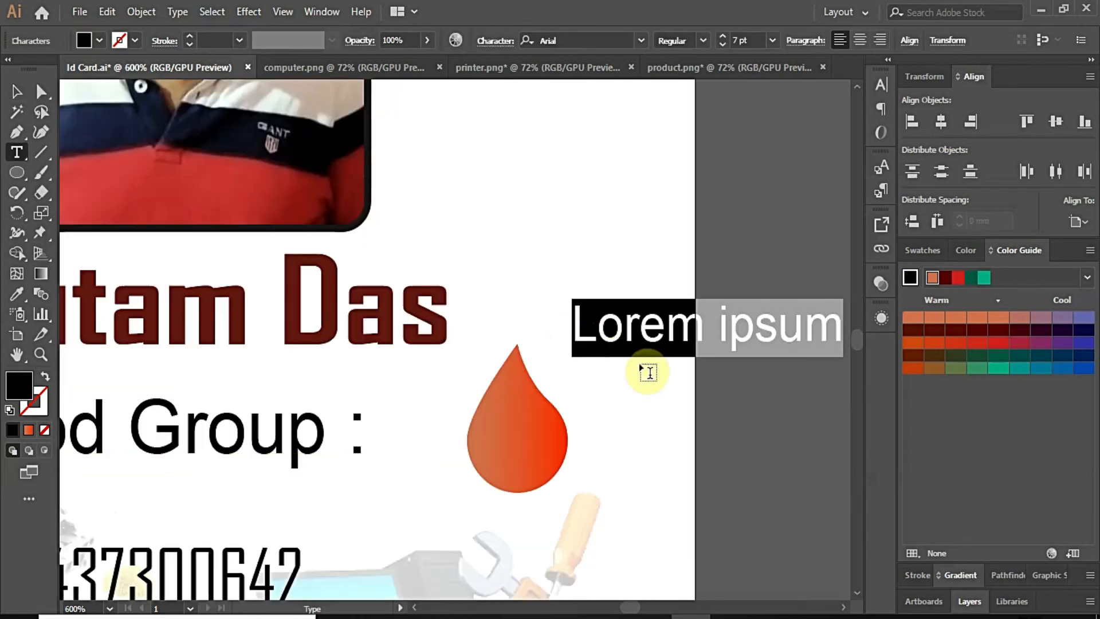
type("O")
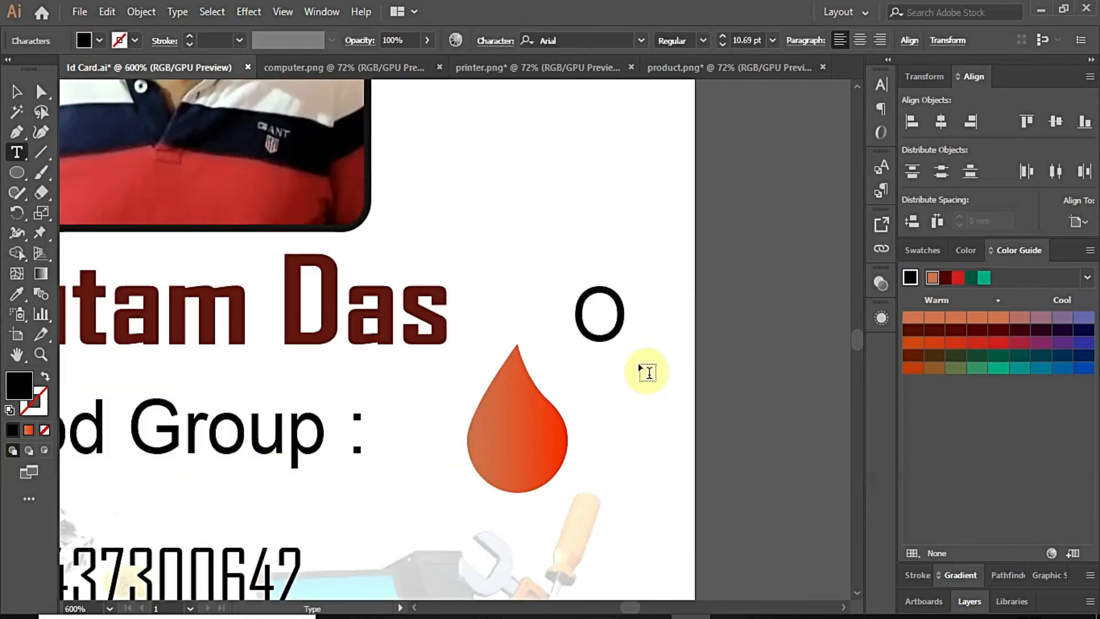
left_click(40, 91)
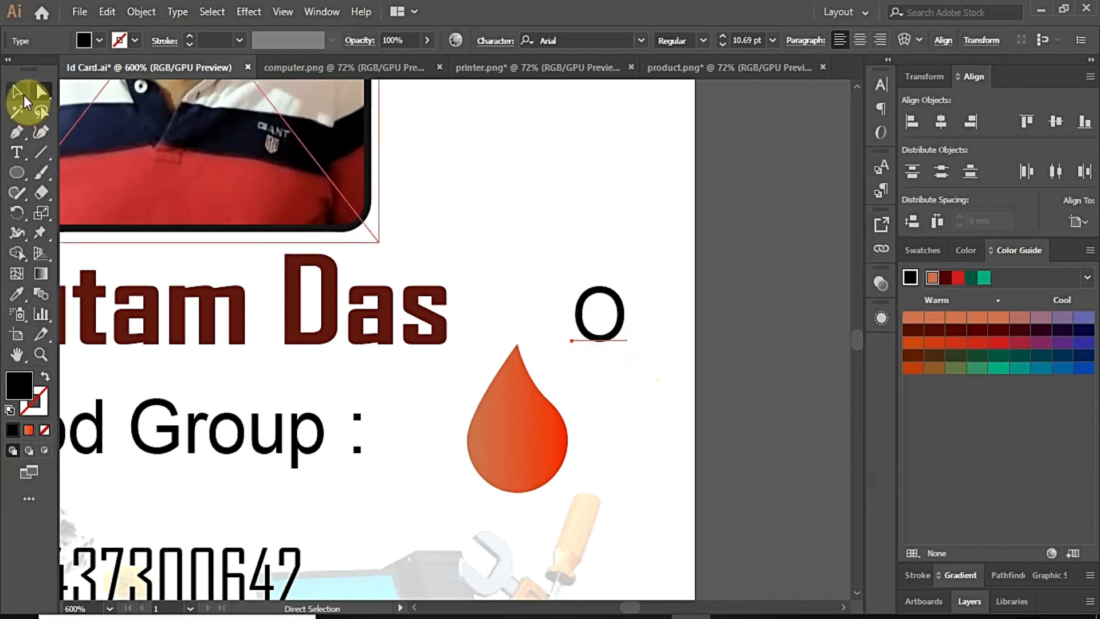
left_click(23, 98)
left_click(597, 342)
left_click_drag(586, 354, 545, 437)
scroll(544, 419, "up", 1)
left_click_drag(551, 395, 521, 438)
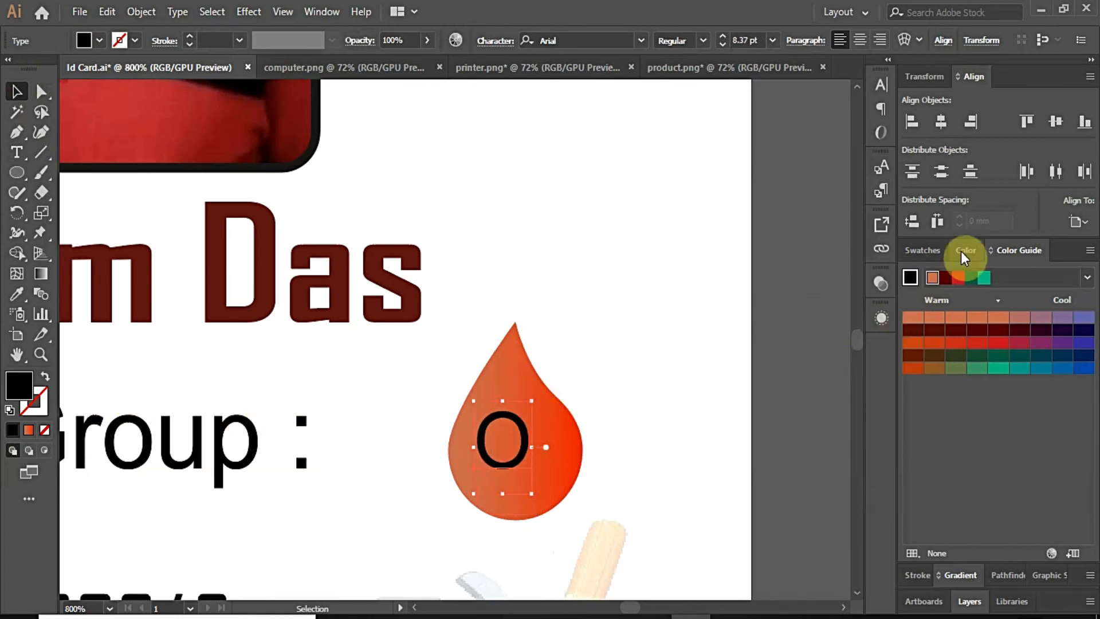
Step: Colour the O white and place a copy to its right
left_click(928, 251)
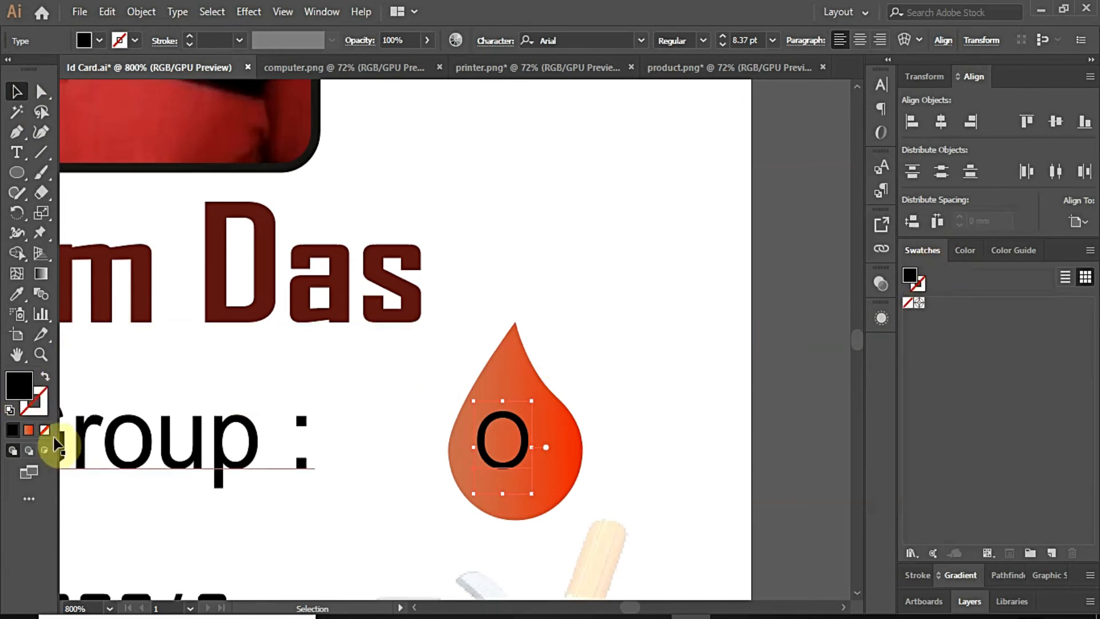
double_click(19, 385)
left_click(525, 186)
left_click(903, 192)
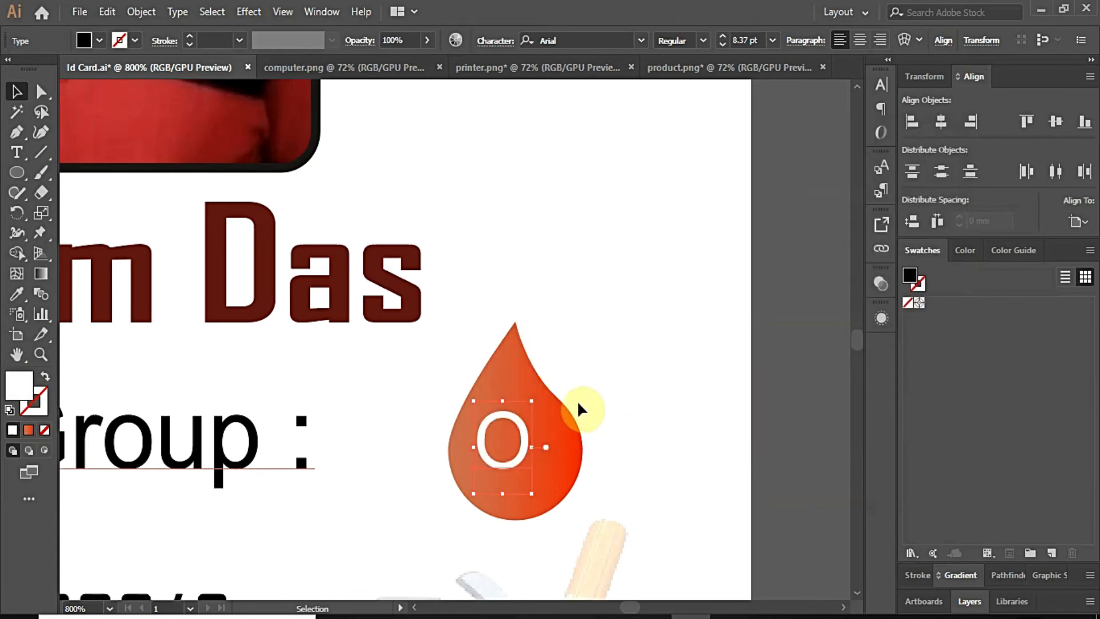
left_click(514, 467)
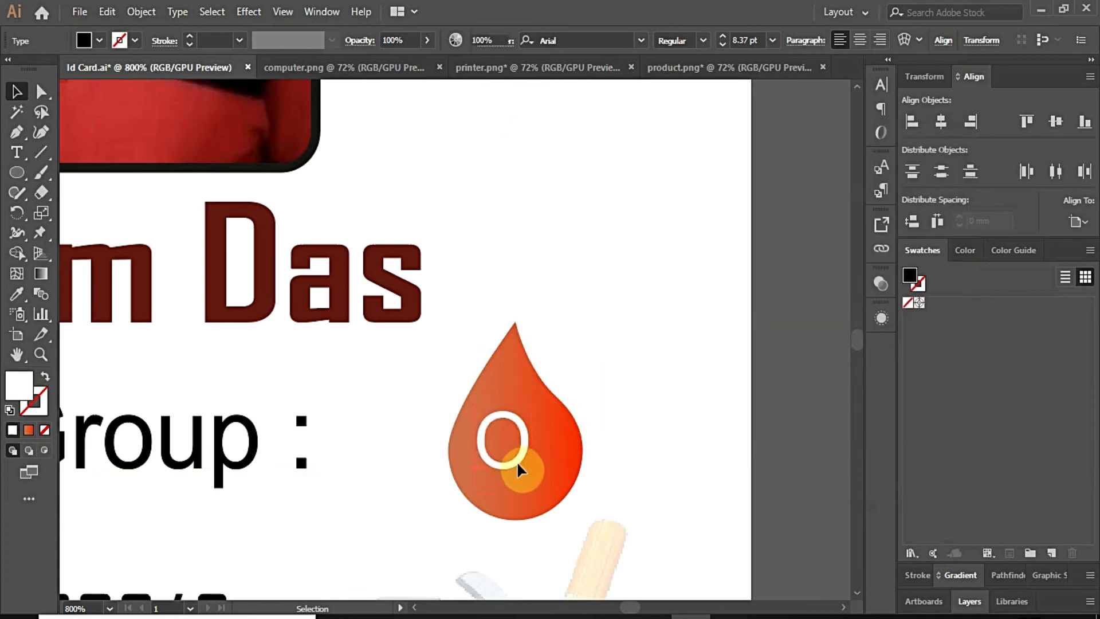
left_click_drag(518, 465, 581, 332)
Step: Retype the copy as a plus sign, shrink it and raise it beside the O
double_click(671, 342)
type("+")
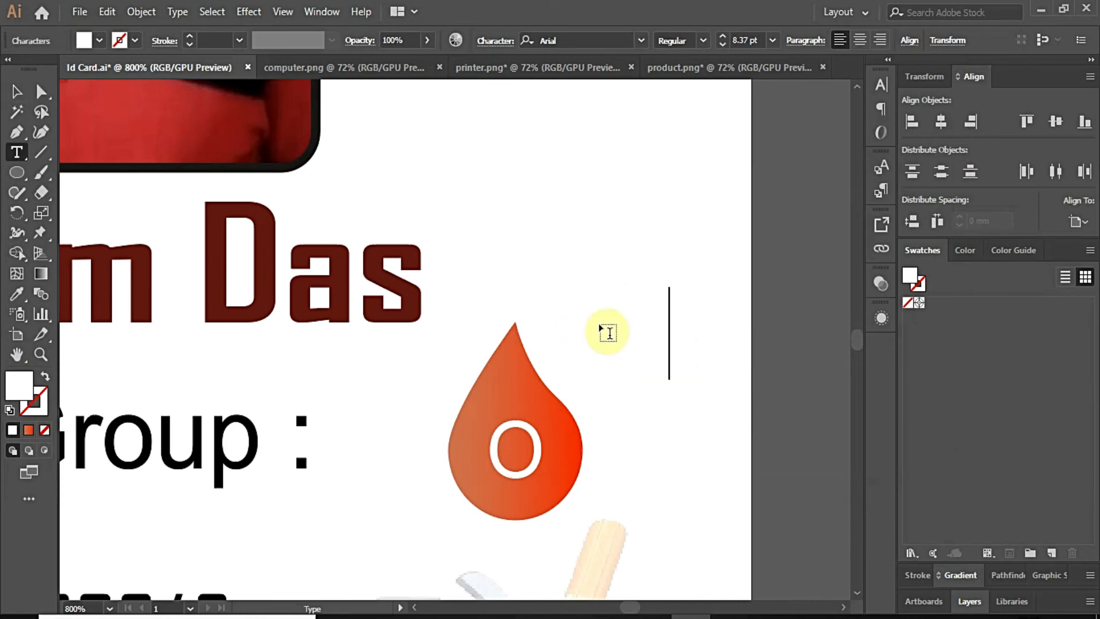
left_click(40, 91)
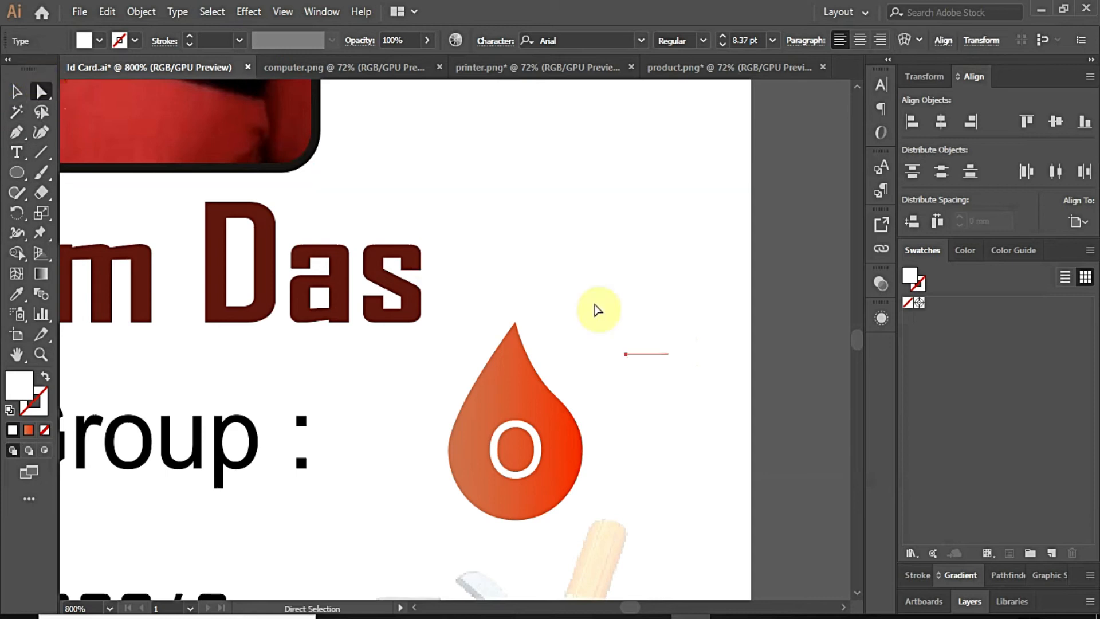
left_click_drag(650, 331, 551, 408)
scroll(554, 404, "up", 1)
left_click(17, 93)
left_click_drag(590, 352, 569, 387)
left_click_drag(542, 447, 547, 432)
left_click(617, 431)
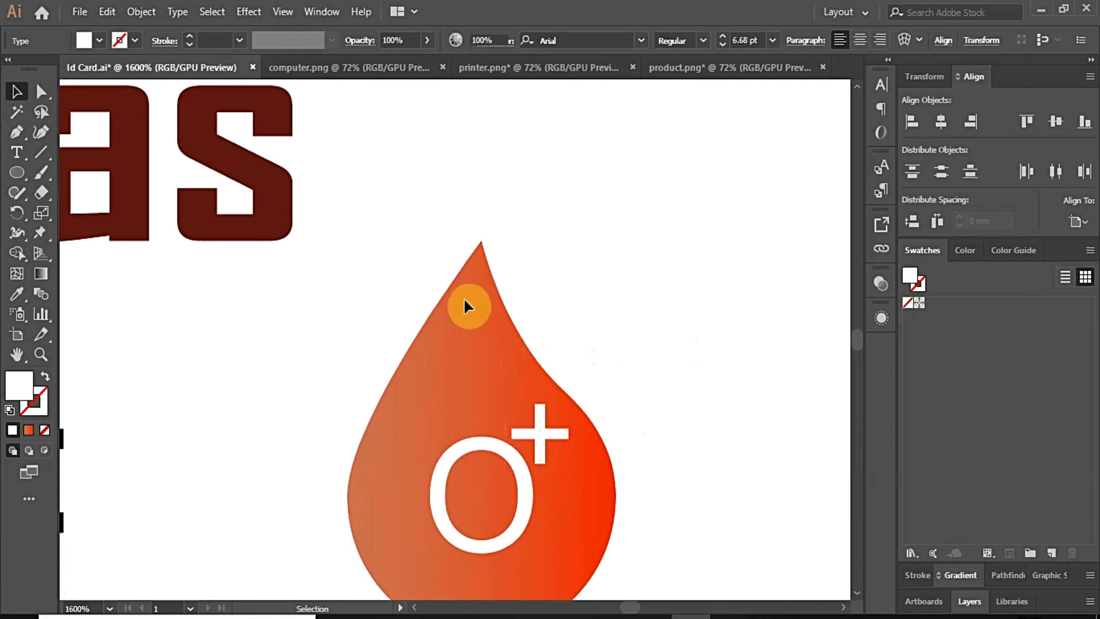
scroll(463, 297, "down", 4)
scroll(483, 309, "up", 2)
mouse_move(481, 413)
left_mouse_down()
mouse_move(466, 417)
mouse_move(475, 411)
left_mouse_up()
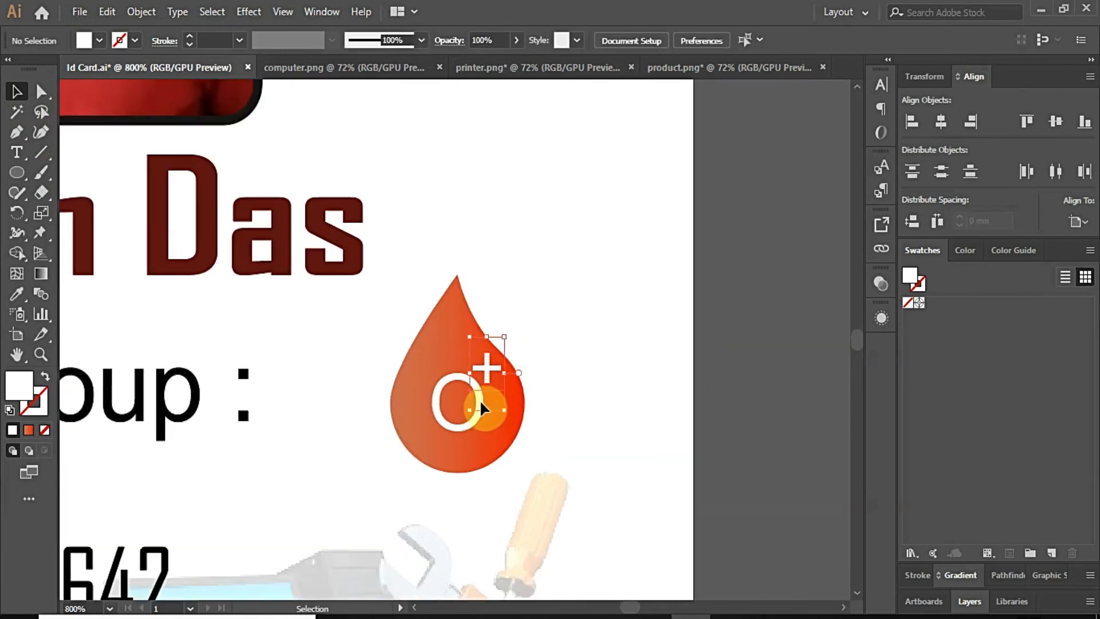
Step: Extend the text to '+ve' and size it as a small superscript beside the O
type("tvv")
left_click_drag(574, 356, 32, 92)
left_click(38, 91)
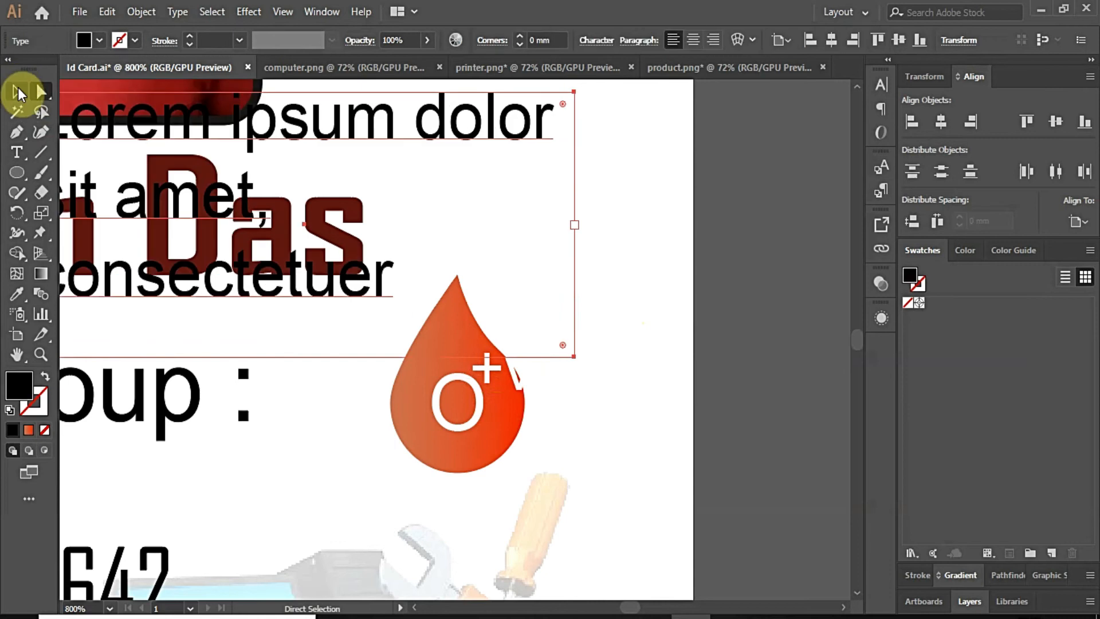
key("ctrl+z")
left_click(18, 91)
left_click(605, 365)
scroll(483, 389, "up", 2)
left_click_drag(469, 414, 393, 398)
left_click_drag(574, 268, 552, 288)
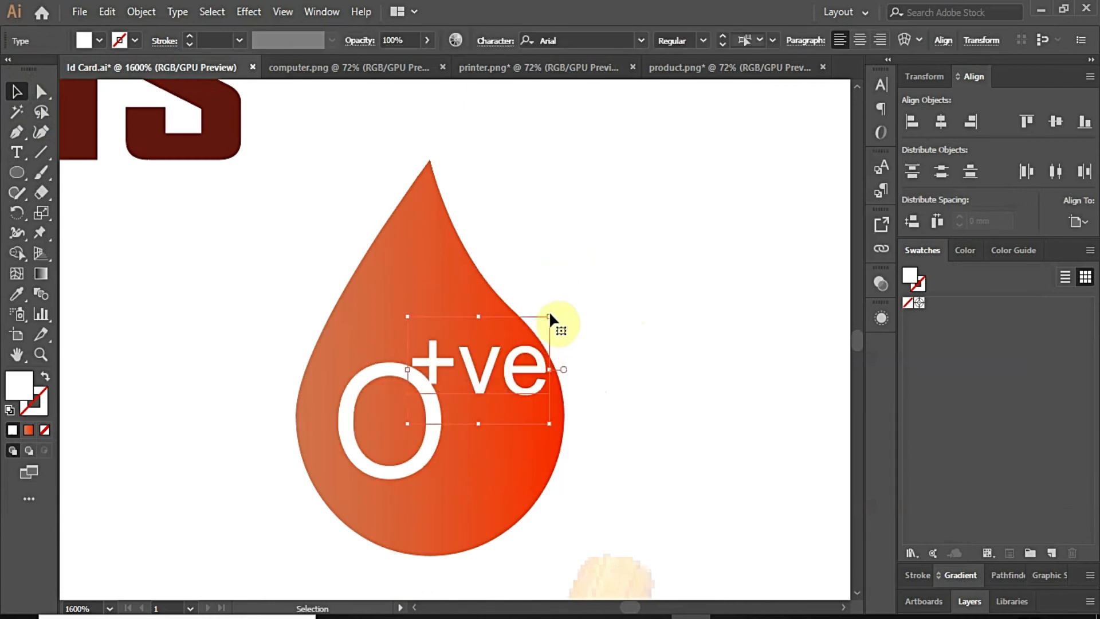
left_click_drag(549, 316, 538, 324)
left_click_drag(479, 364, 485, 356)
left_click(600, 338)
Step: Group the drop with its O+ve lettering, shrink it and place it after 'Blood Group :'
scroll(529, 323, "down", 5)
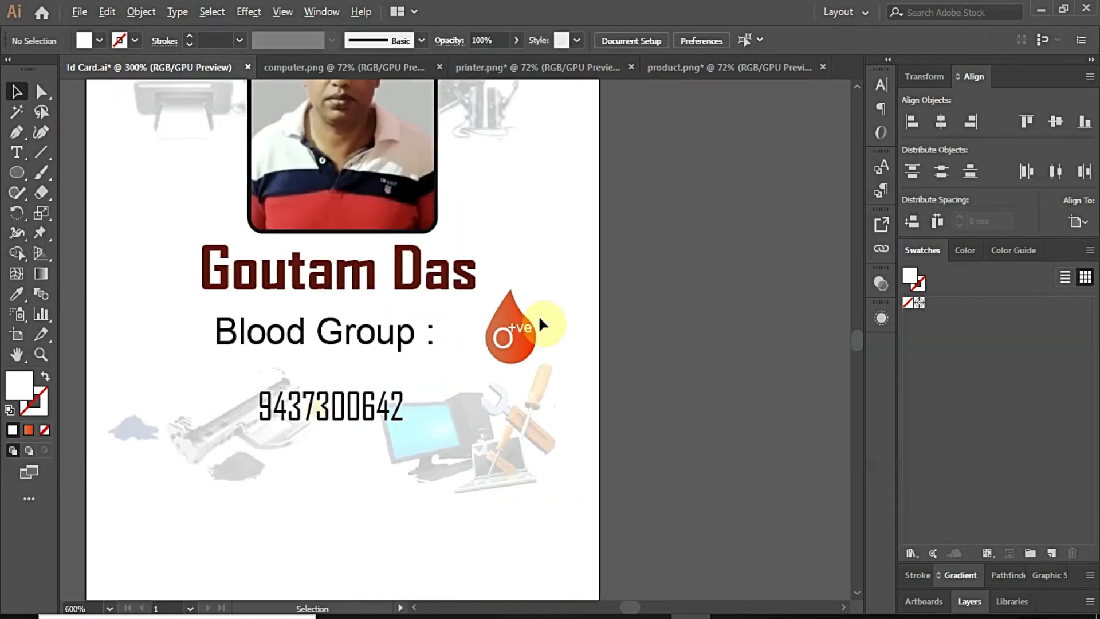
scroll(529, 263, "up", 3)
left_click_drag(495, 440, 489, 440)
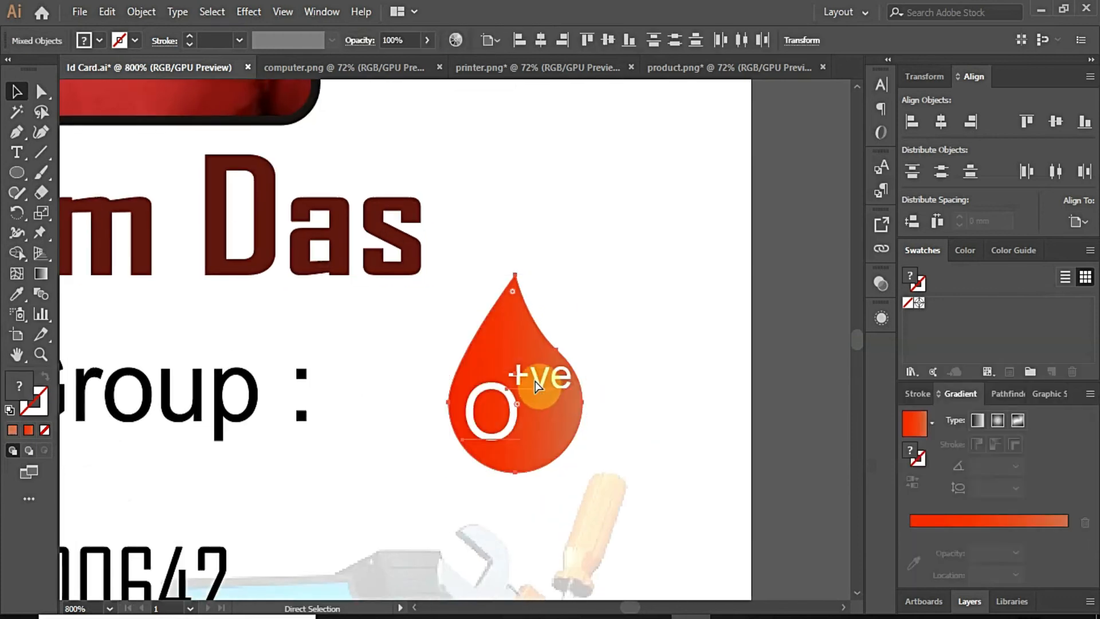
key("ctrl+g")
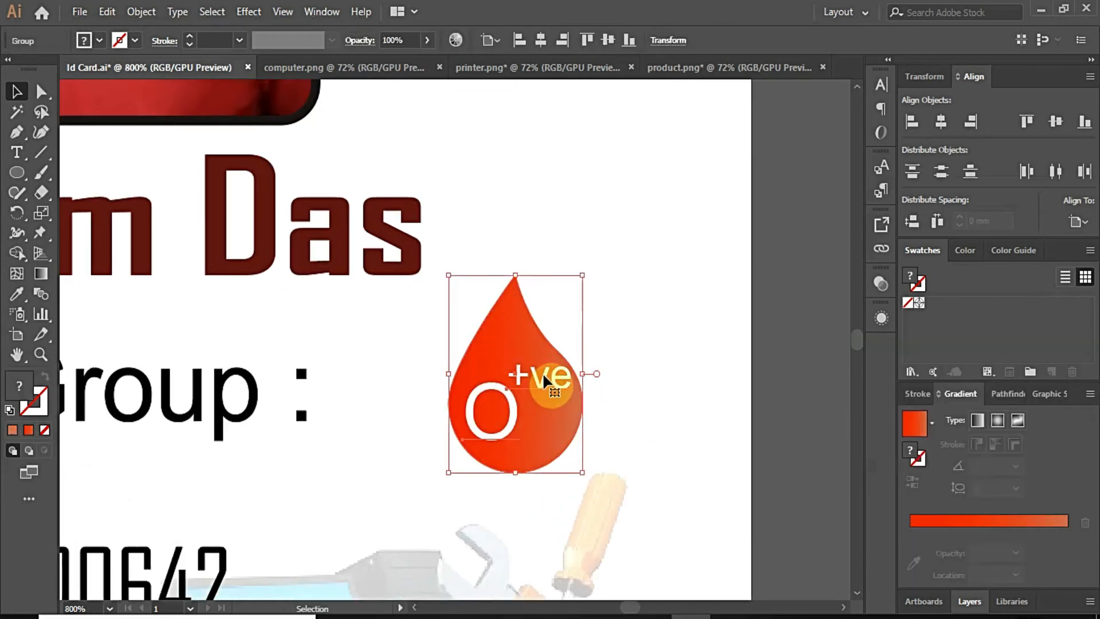
left_click_drag(582, 275, 566, 299)
left_click_drag(516, 366, 398, 356)
left_click_drag(439, 287, 430, 299)
left_click_drag(385, 364, 391, 356)
left_click(524, 373)
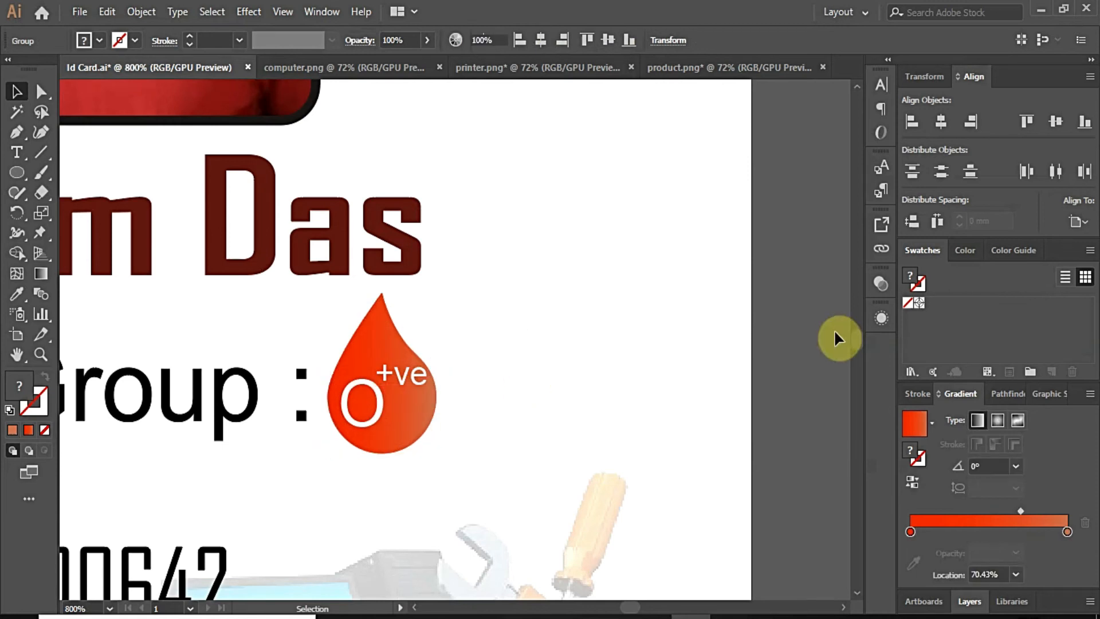
Step: Delete the old phone number line
scroll(527, 334, "down", 1)
scroll(542, 330, "down", 4)
scroll(430, 372, "up", 2)
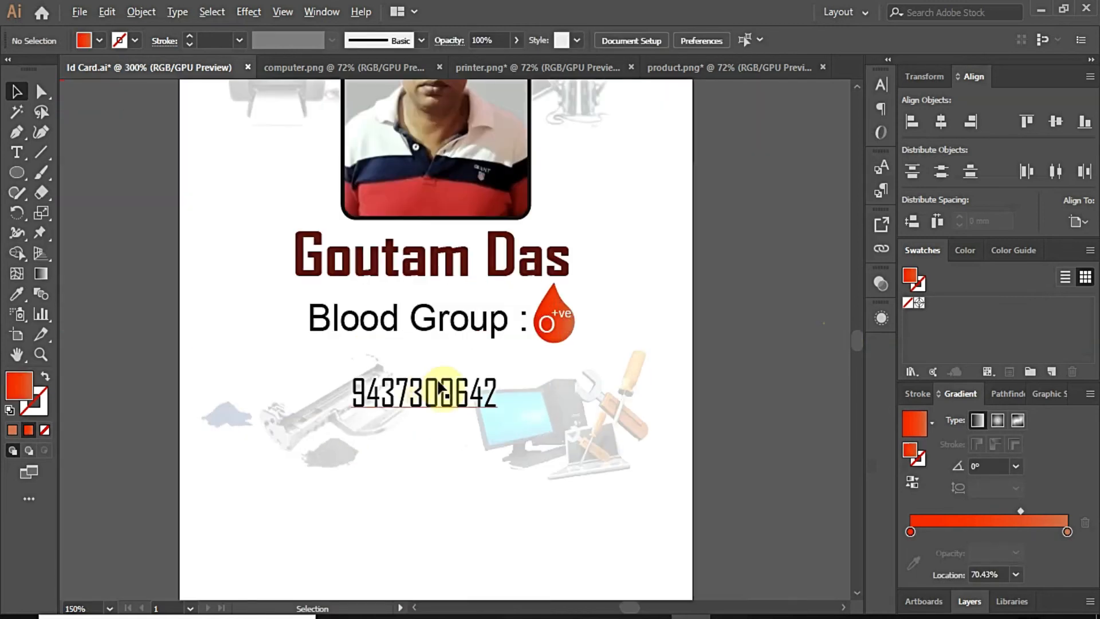
left_click(463, 396)
key("Delete")
Step: Duplicate the Blood Group label below and retype it as 'Contact:' with the phone number
left_click(431, 332)
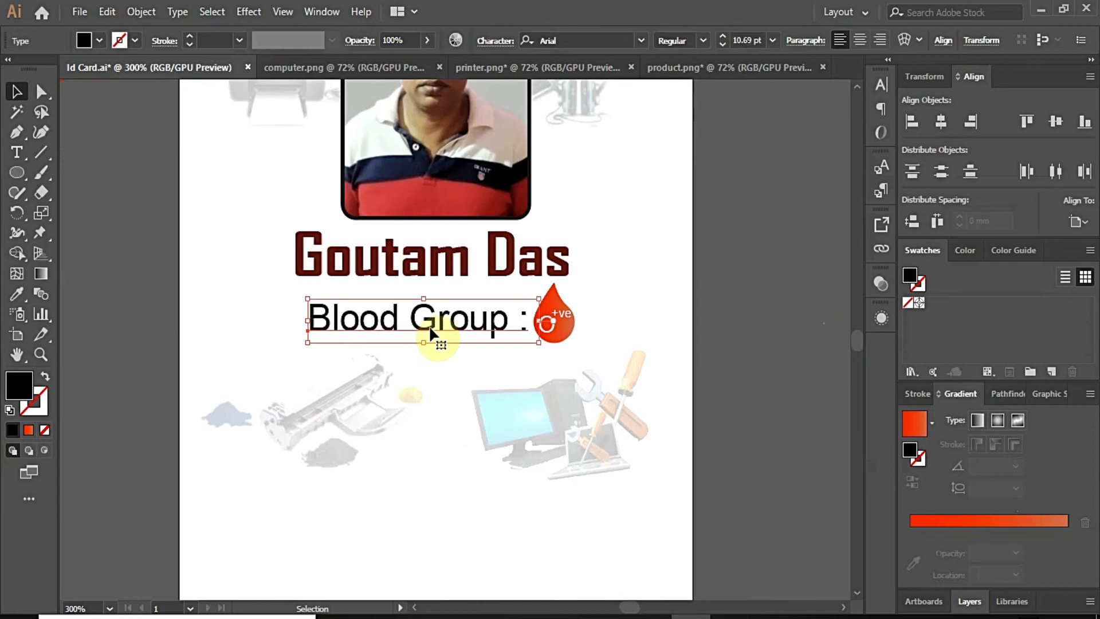
left_click_drag(430, 332, 428, 417)
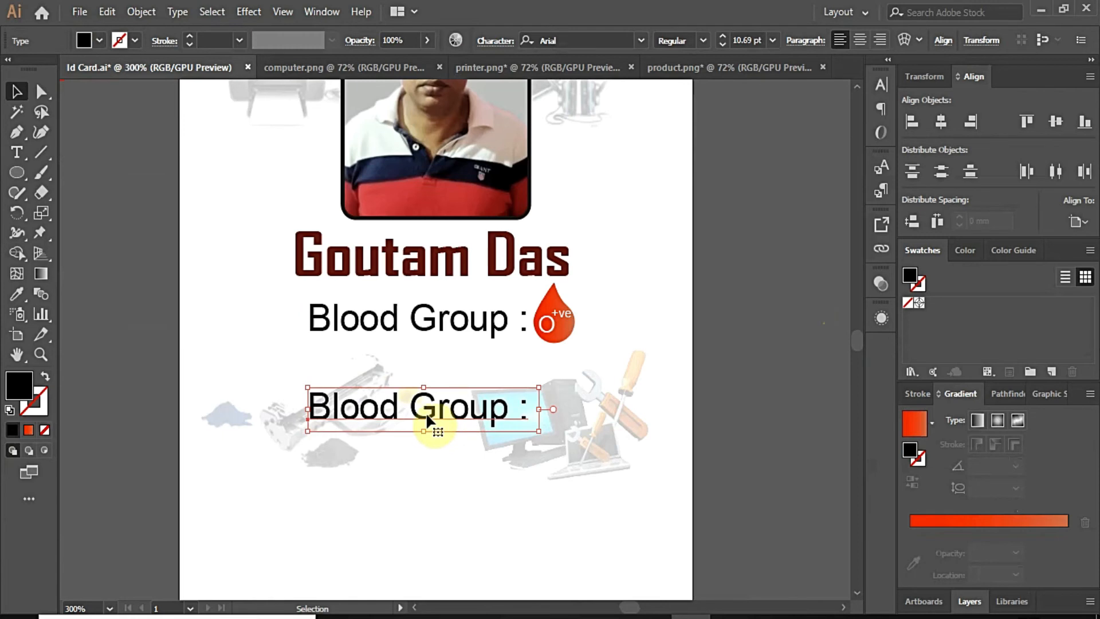
double_click(430, 407)
left_click_drag(302, 400, 552, 414)
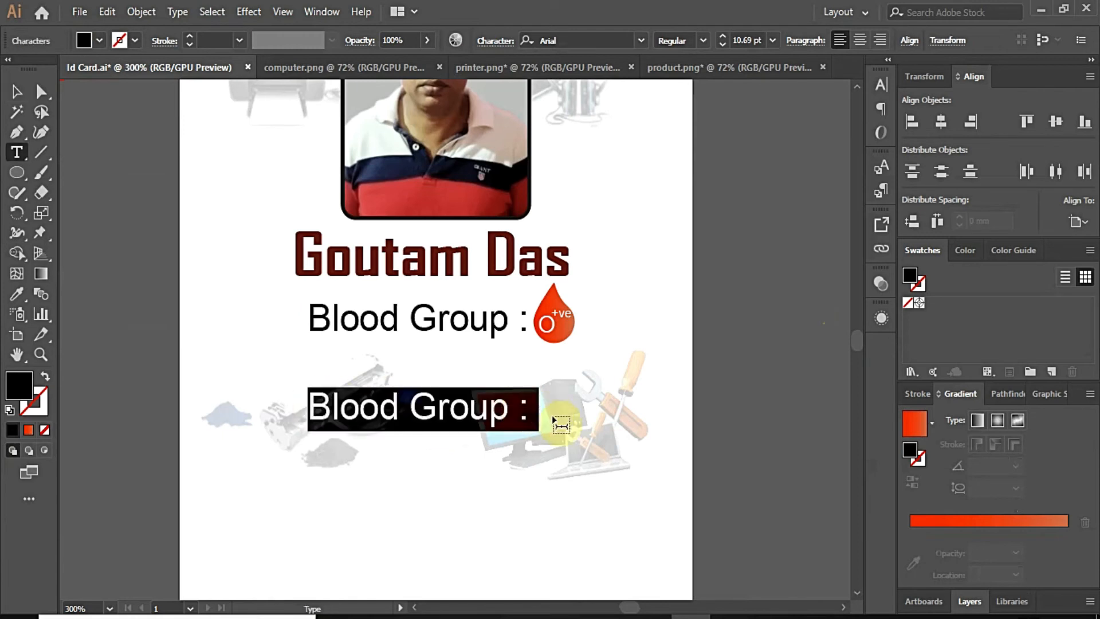
type("Conmt")
key("BackSpace")
key("BackSpace")
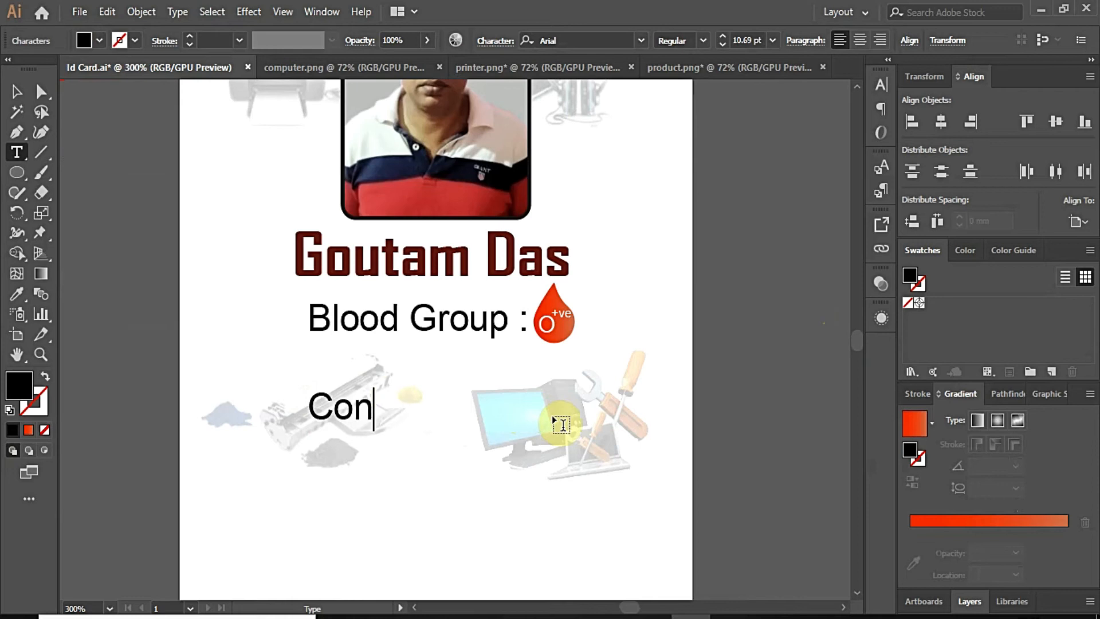
type("tact:")
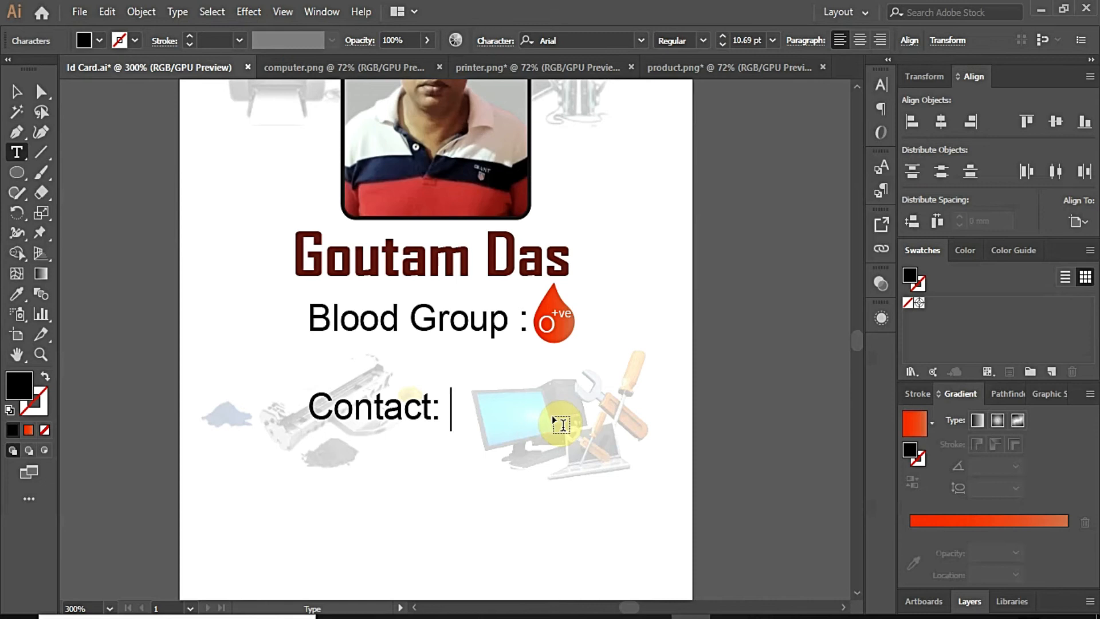
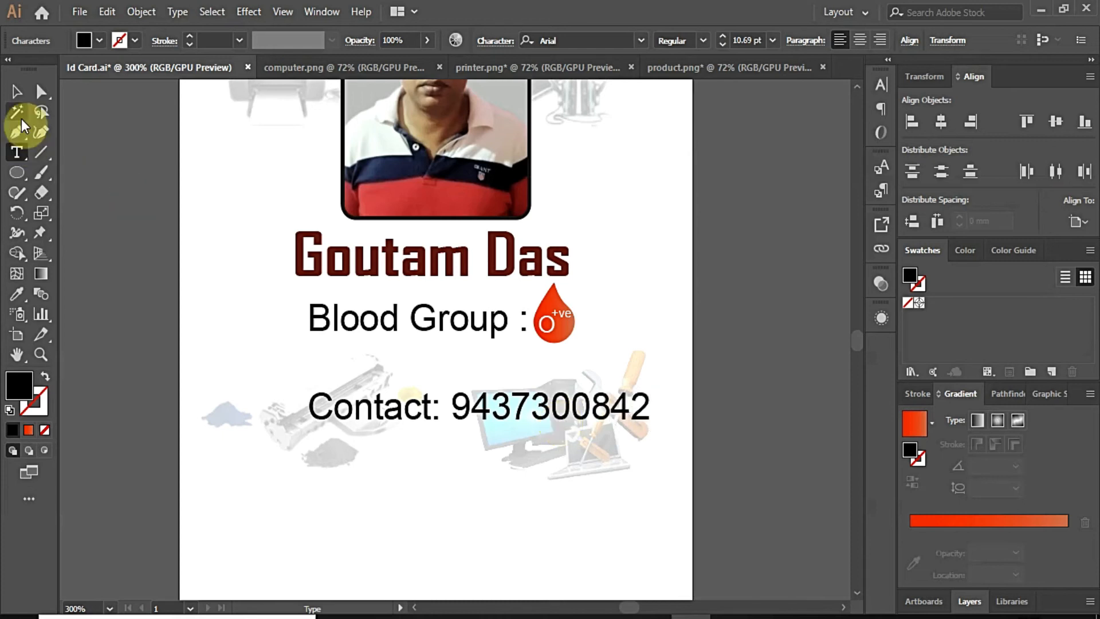
left_click(41, 91)
left_click_drag(468, 412, 432, 386)
Step: Add an 'Email:' line beneath the Contact line
key("t")
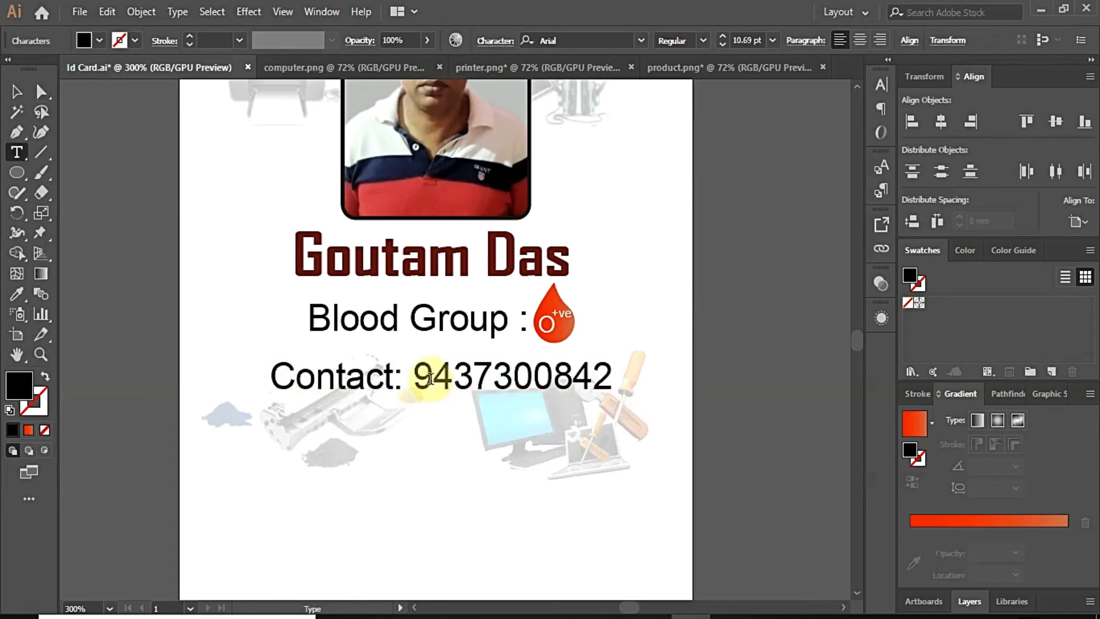
key("Return")
type("Ema")
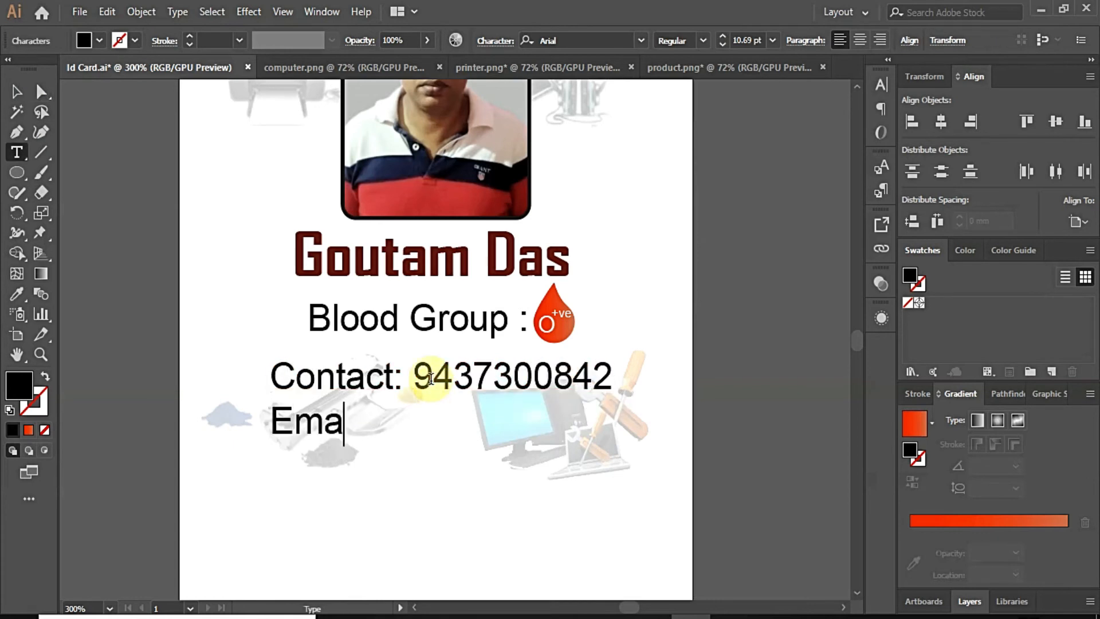
type("il:")
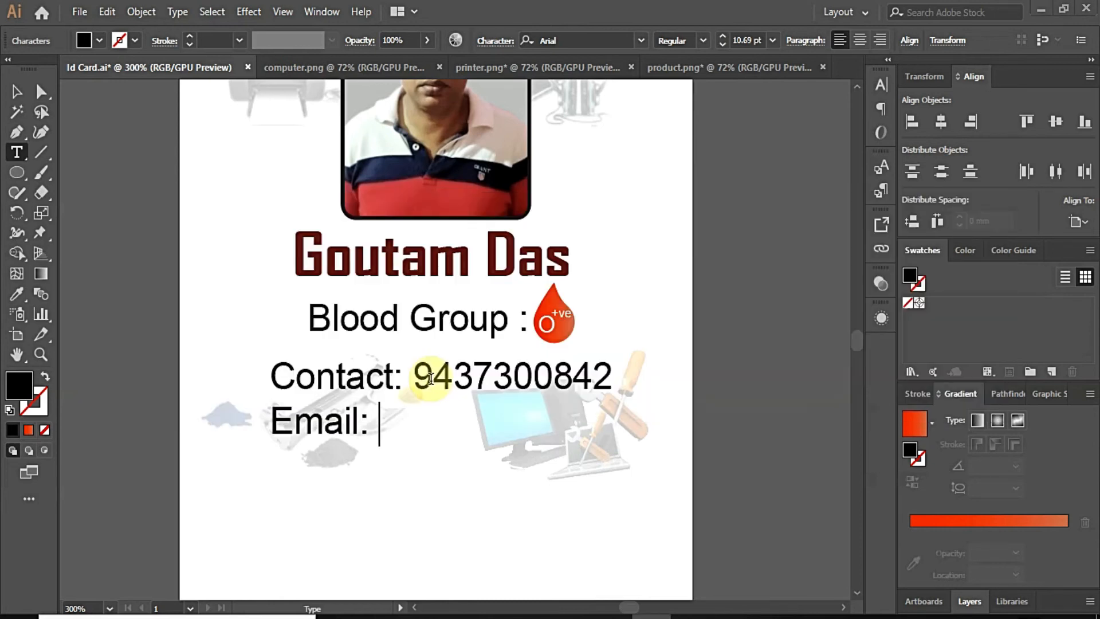
key("alt+Tab")
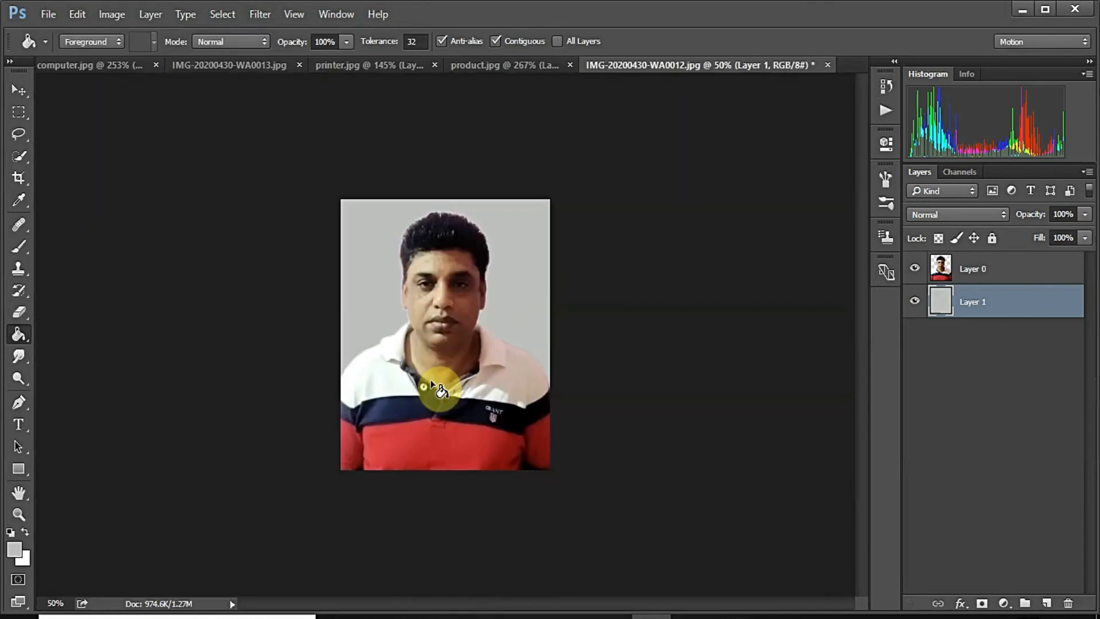
key("alt+Tab")
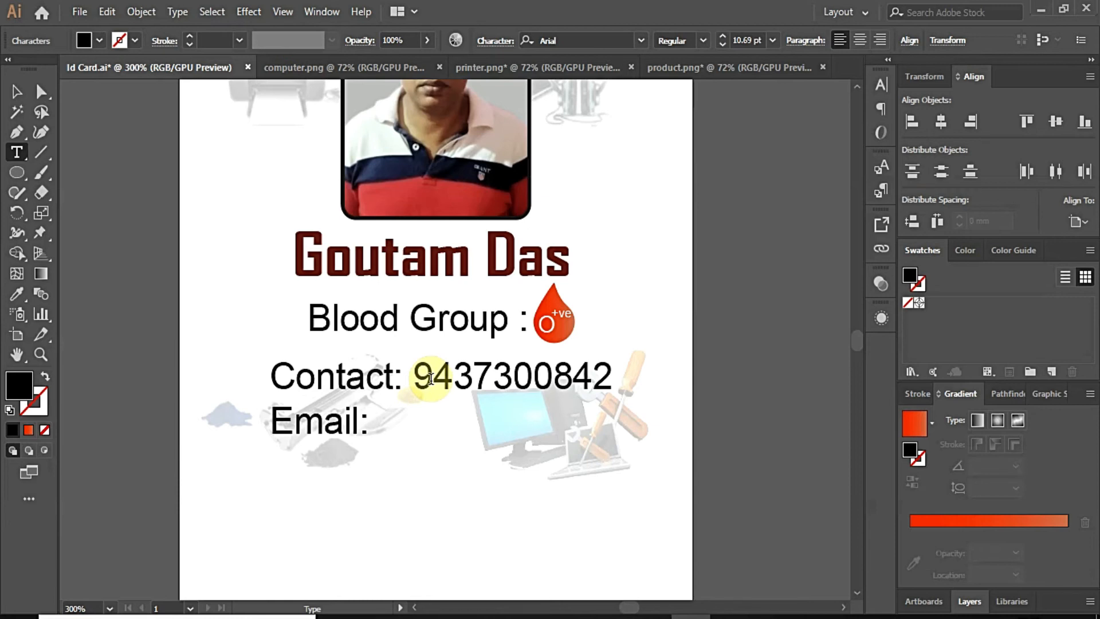
Step: Replace the Email line with the cardholder's two-line postal address, ending in the PIN code
key("shift+Home")
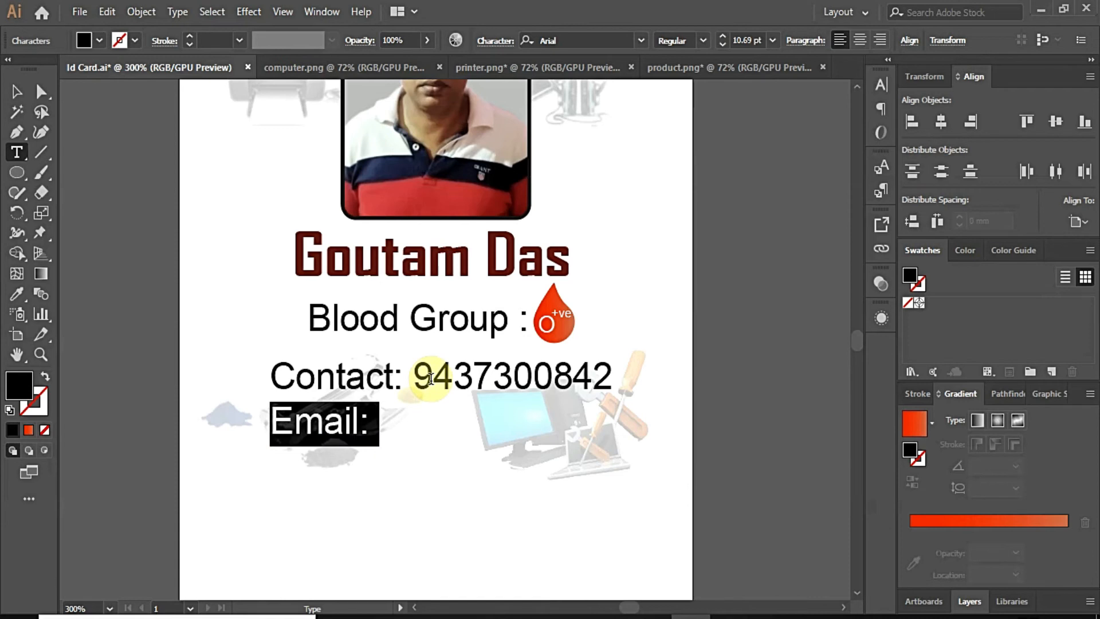
key("BackSpace")
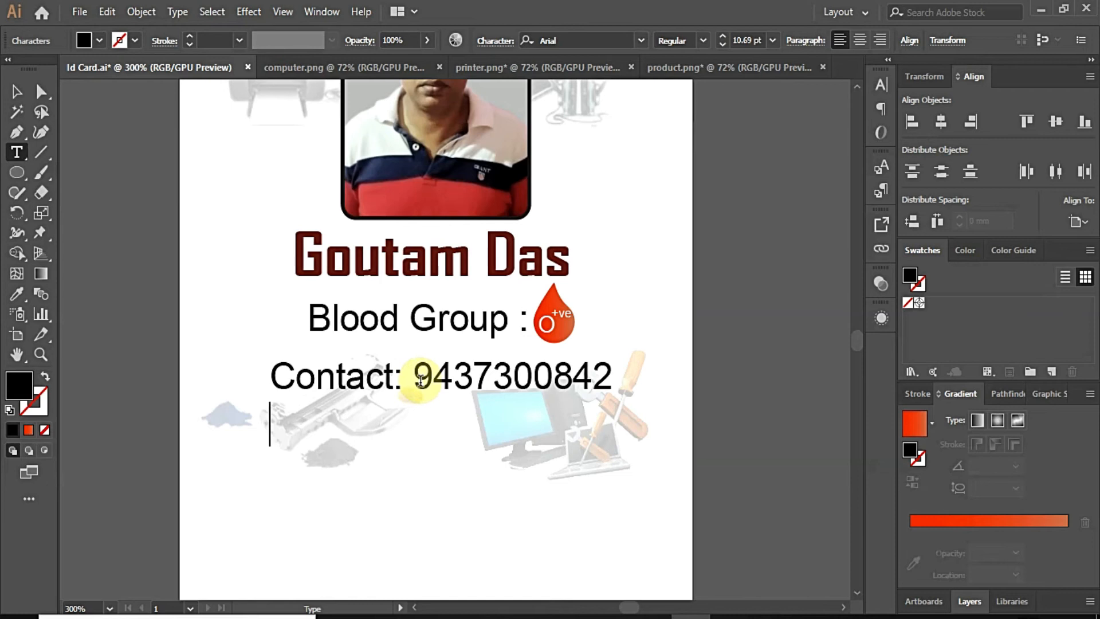
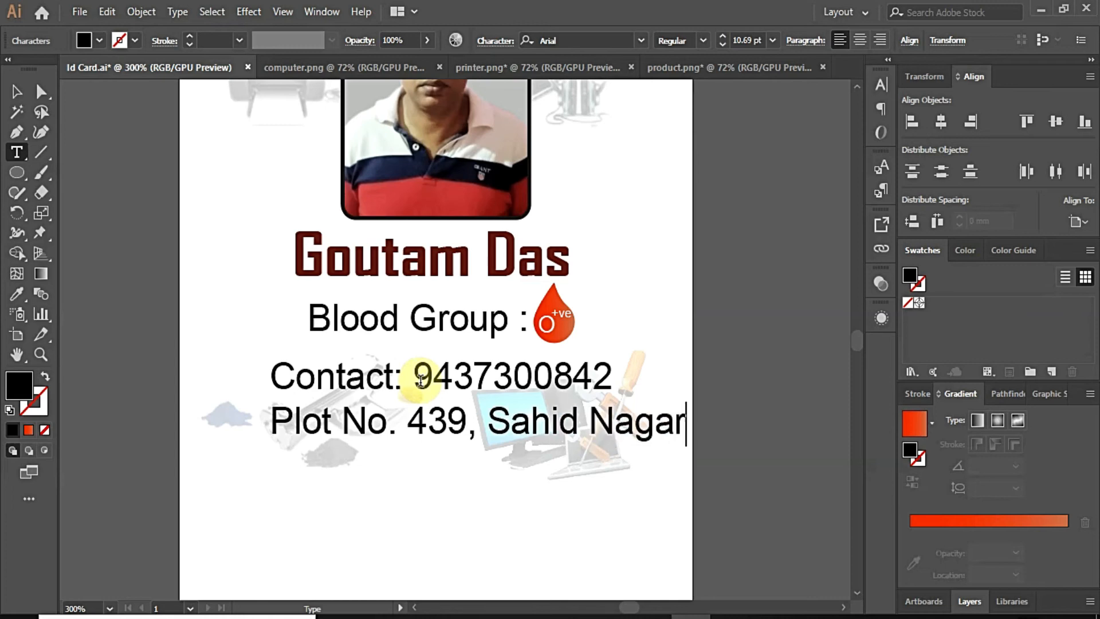
key("Return")
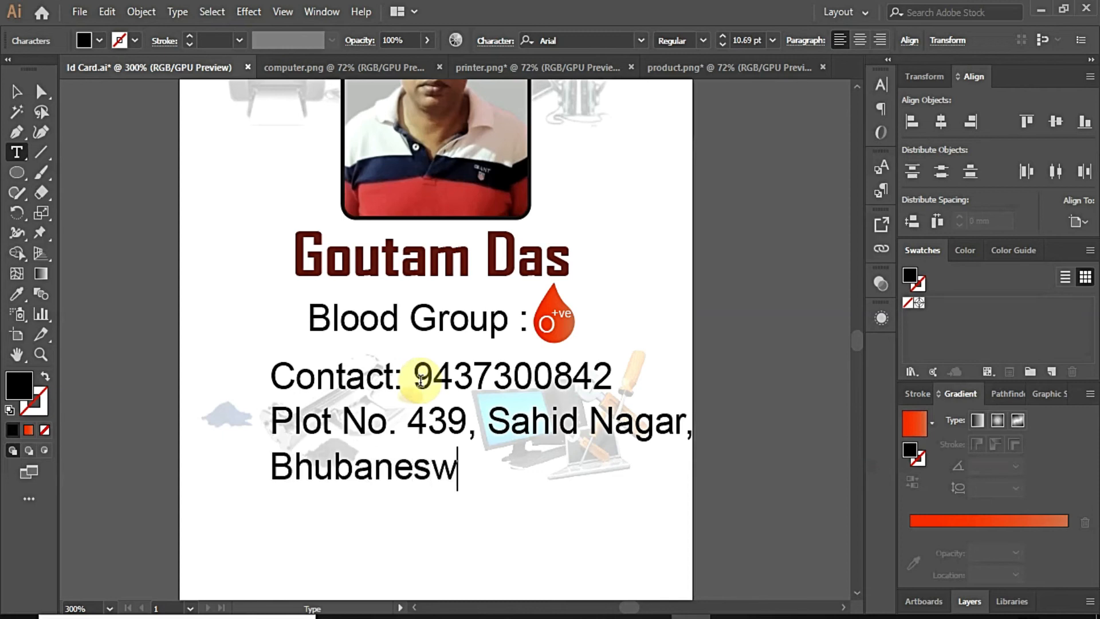
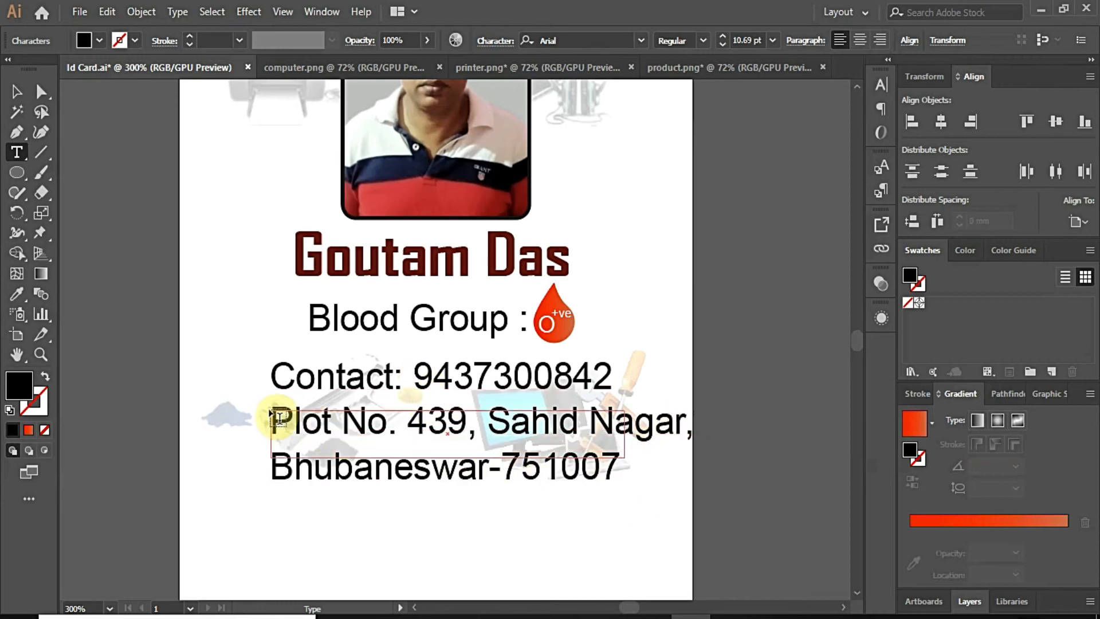
Step: Centre-align the two address lines and shift the block right toward the centre
left_click_drag(272, 408, 624, 457)
key("ctrl+z")
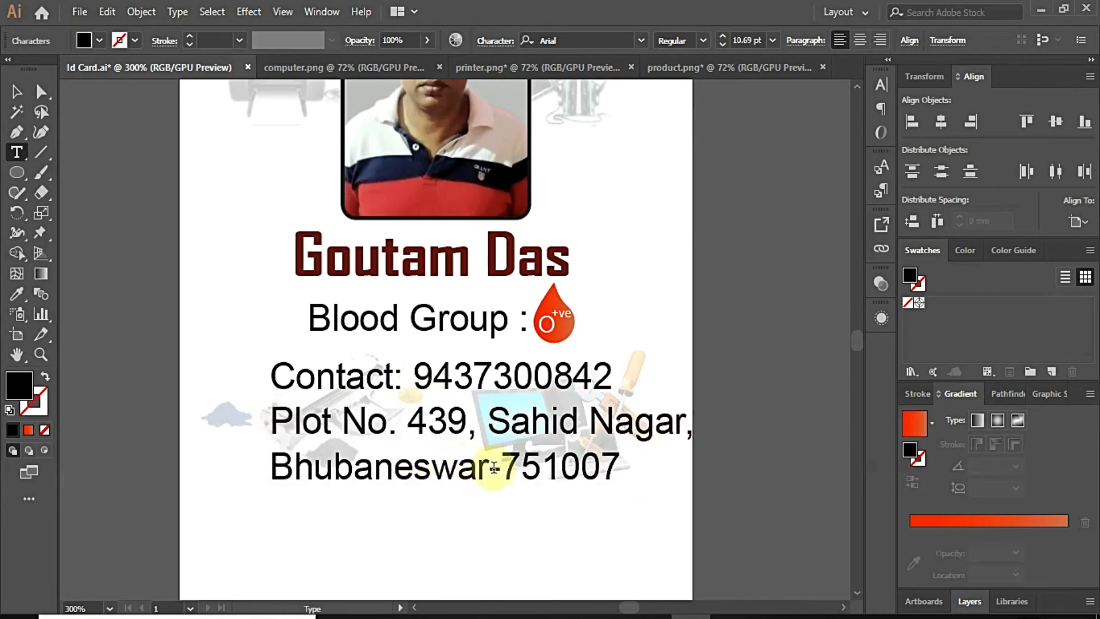
left_click_drag(614, 463, 255, 403)
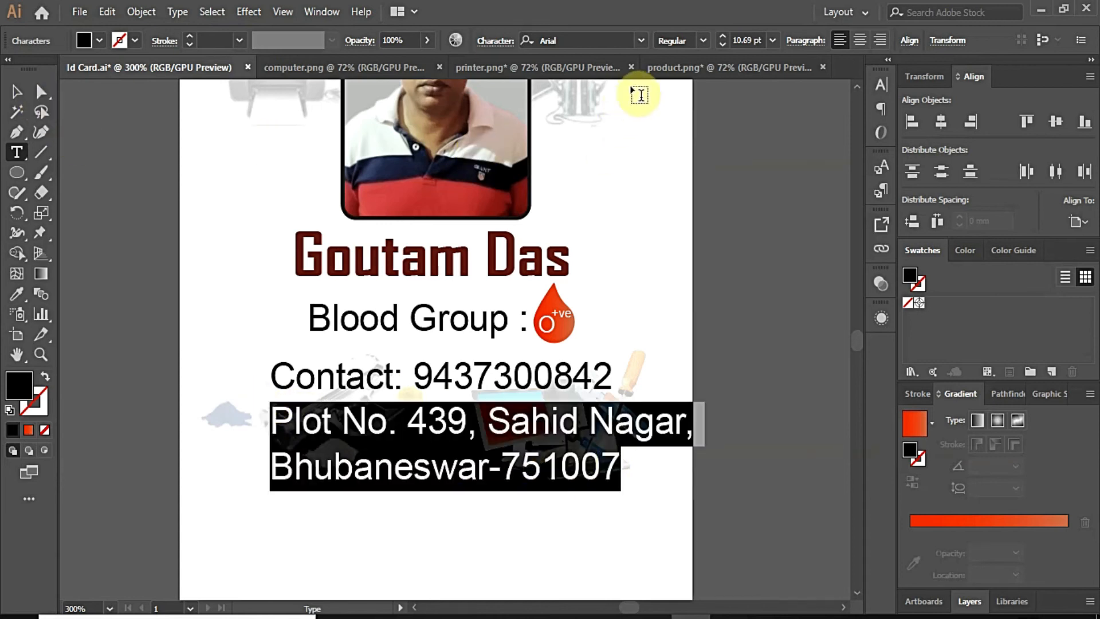
left_click(859, 40)
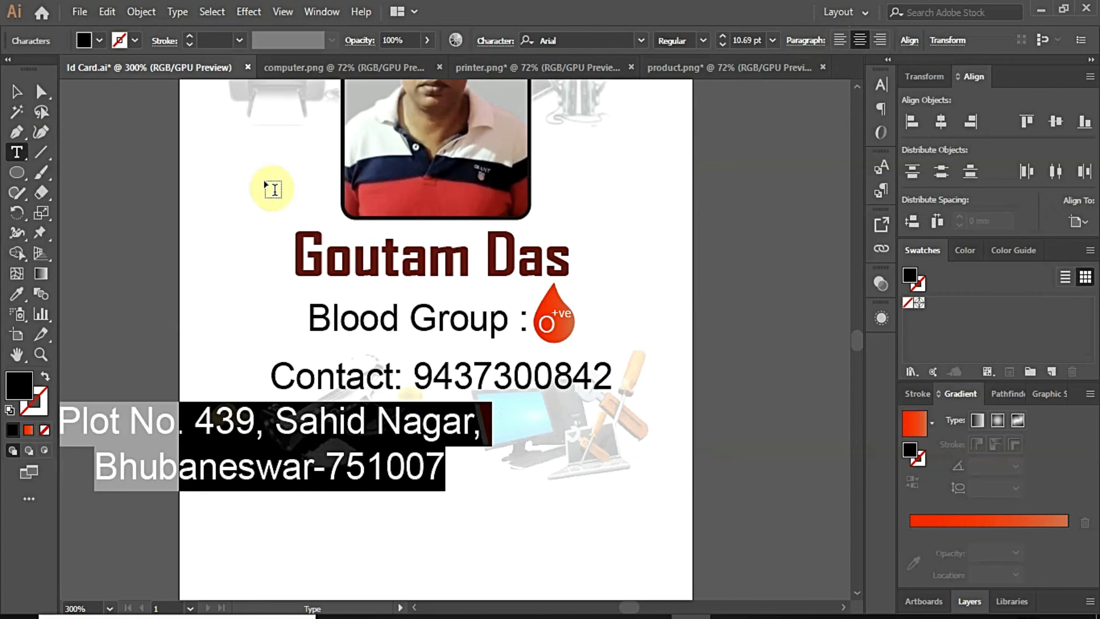
left_click(17, 92)
left_click_drag(324, 427, 410, 426)
Step: Centre-align the contact and address lines together and centre the block under Blood Group
key("t")
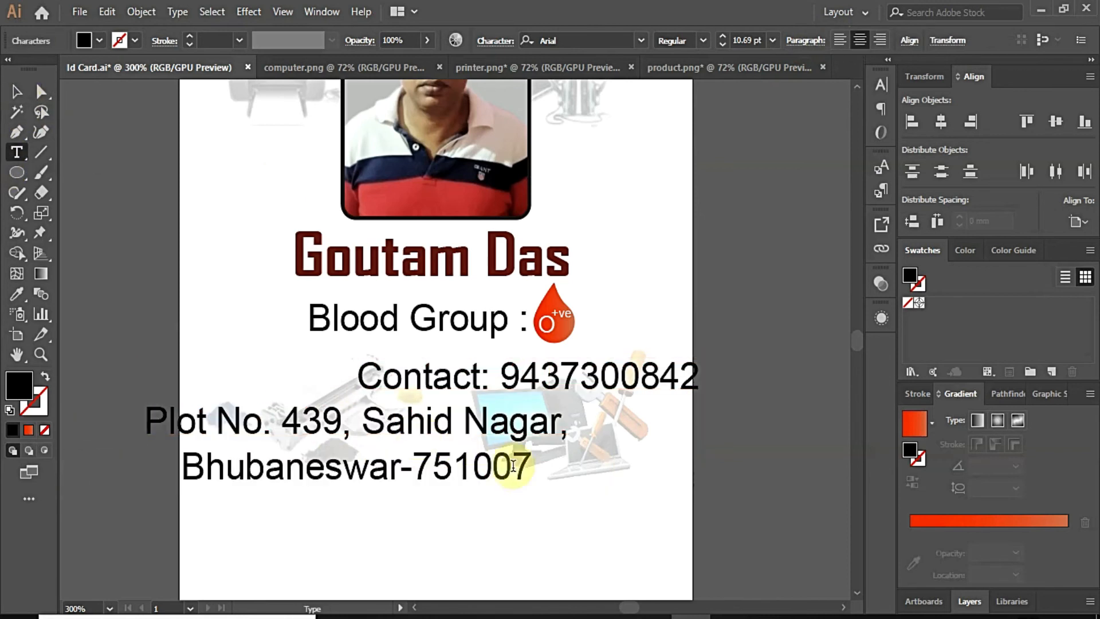
left_click_drag(535, 477, 204, 345)
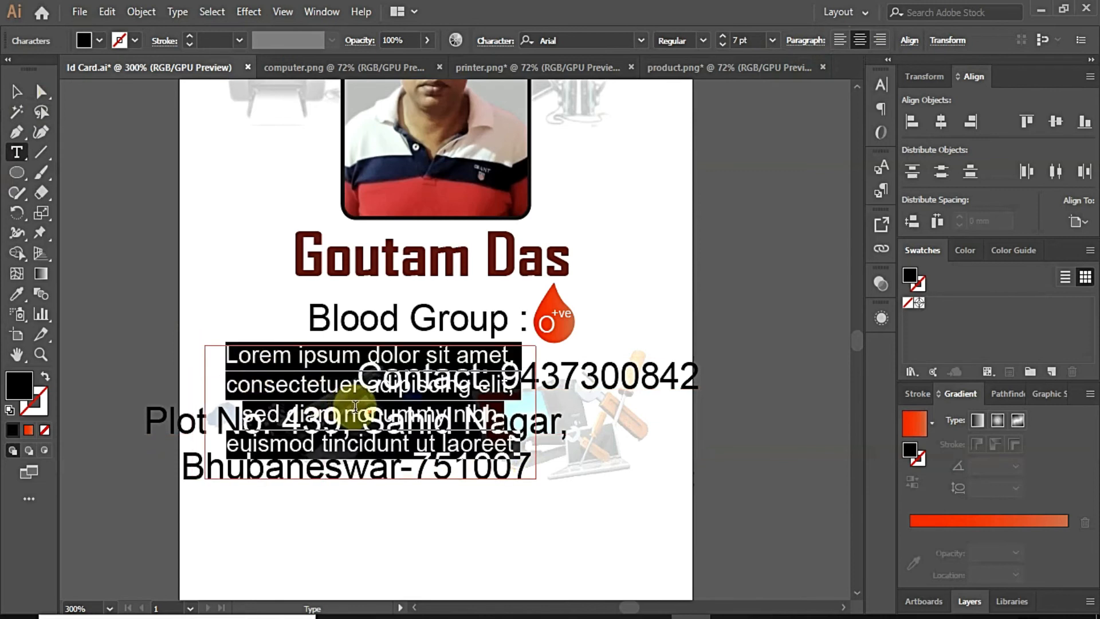
key("ctrl+z")
left_click_drag(531, 464, 214, 348)
key("ctrl+z")
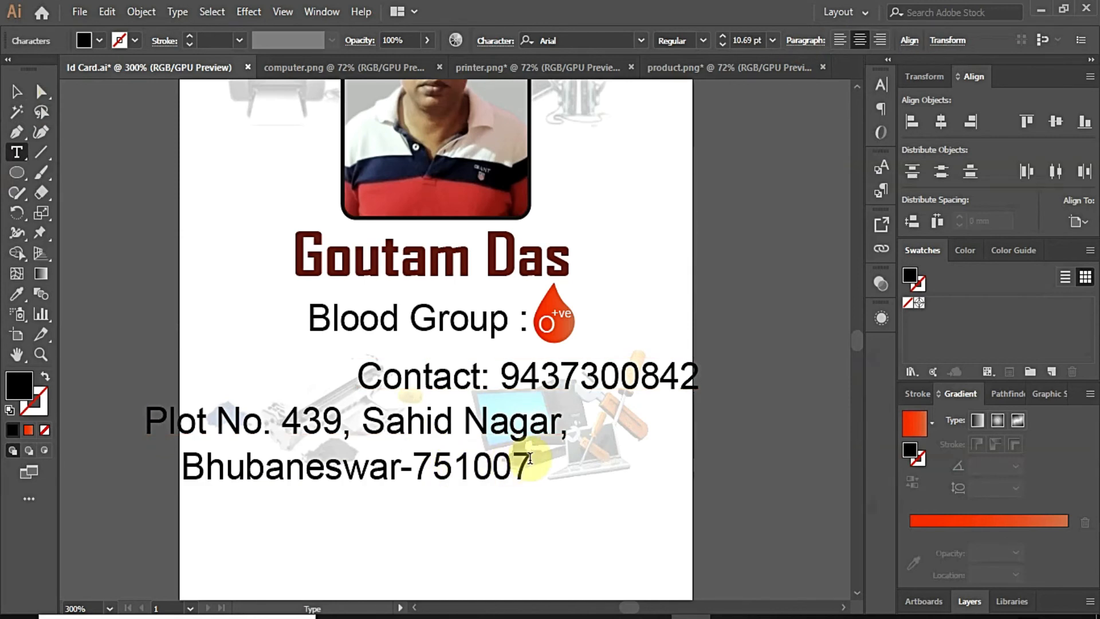
left_click_drag(529, 459, 292, 380)
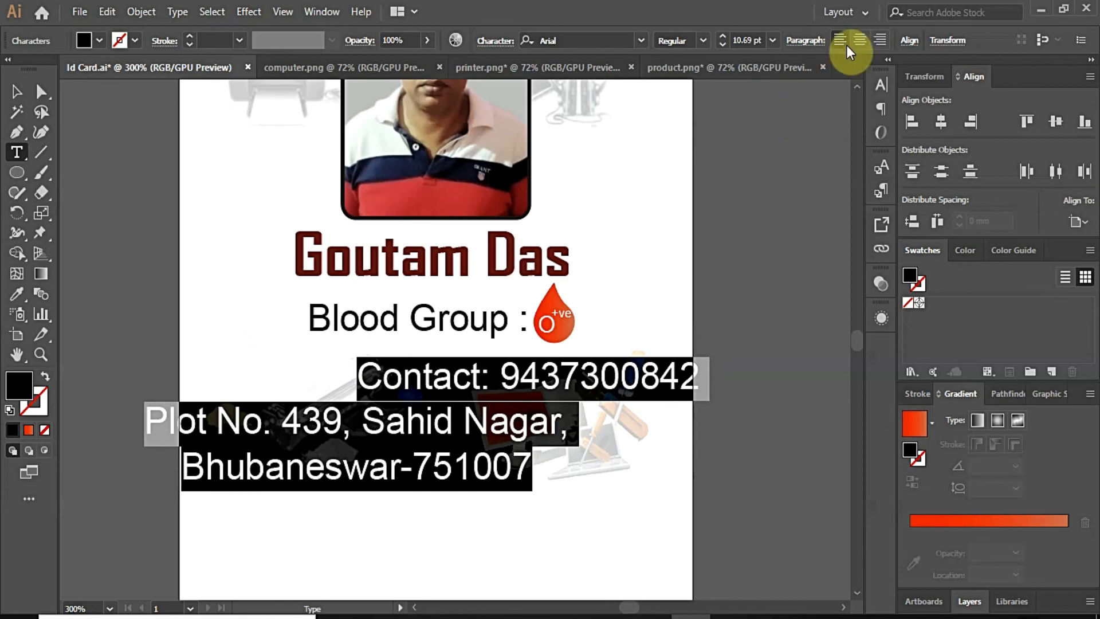
left_click(856, 40)
left_click(19, 94)
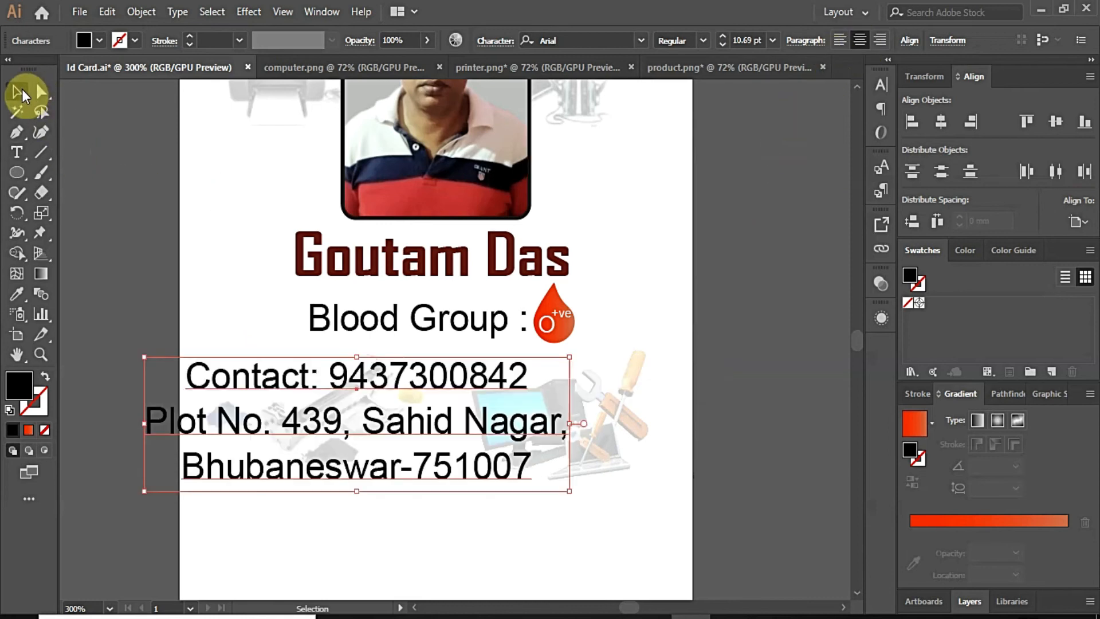
left_click_drag(401, 375, 471, 384)
left_click(785, 452)
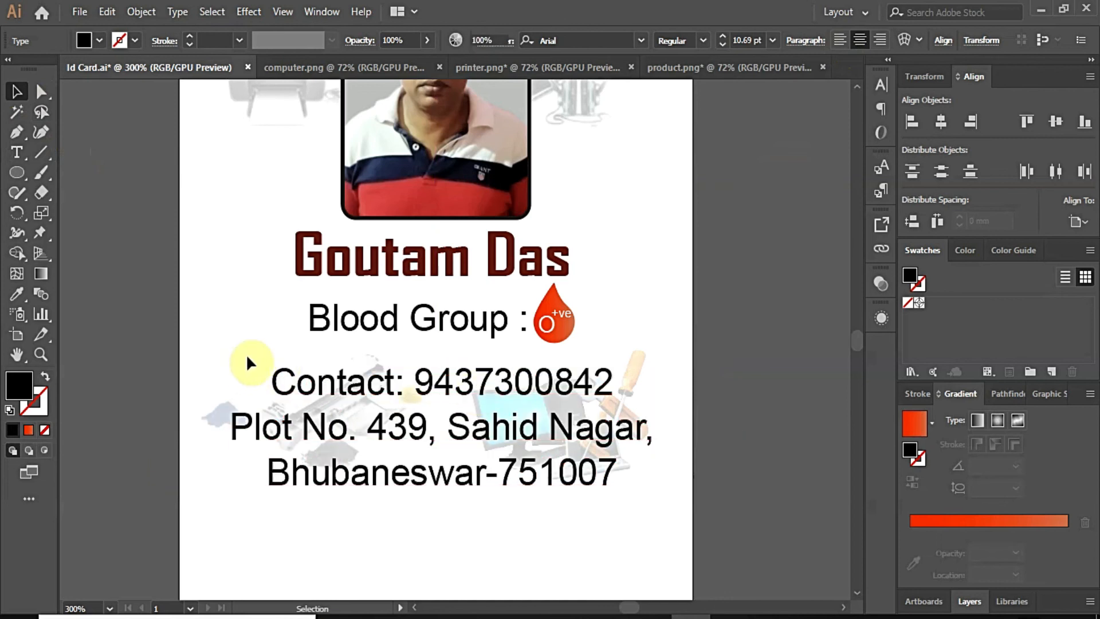
Step: Move the contact block down below the faint product images
scroll(305, 353, "down", 2)
scroll(359, 436, "up", 1)
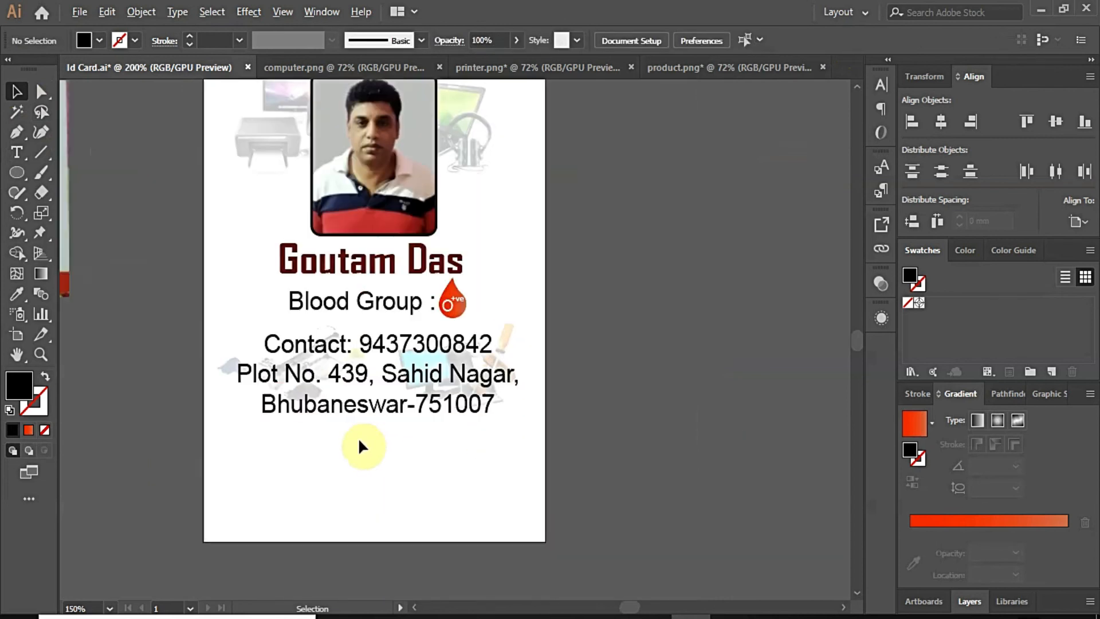
scroll(362, 445, "up", 1)
scroll(361, 445, "down", 1)
scroll(358, 388, "up", 1)
left_click_drag(366, 342, 360, 440)
left_click(638, 427)
Step: Move the Blood Group text and its blood drop down together
left_click(401, 273)
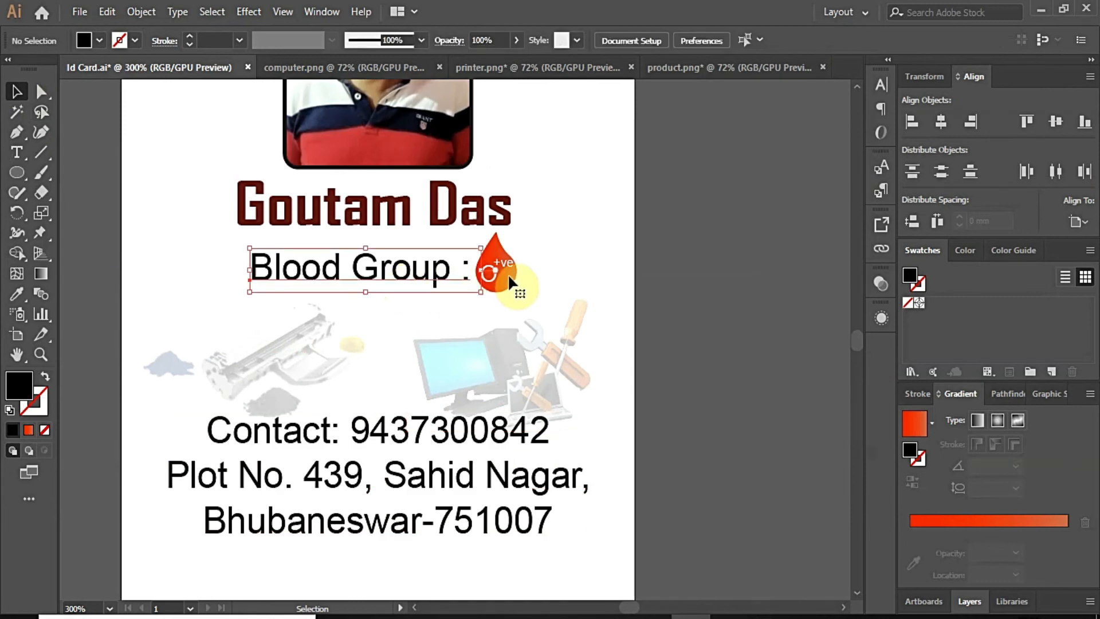
left_click(507, 274, "shift")
left_click_drag(421, 283, 421, 349)
Step: Add the text 'Proprietor' under the right end of the owner's name
left_click(409, 275)
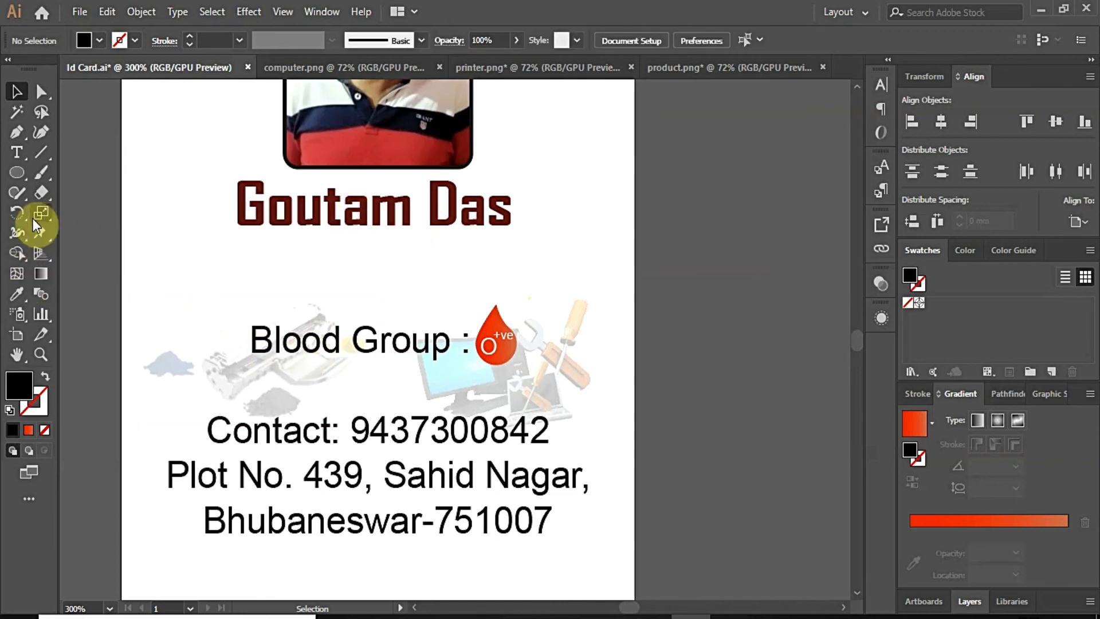
left_click(17, 153)
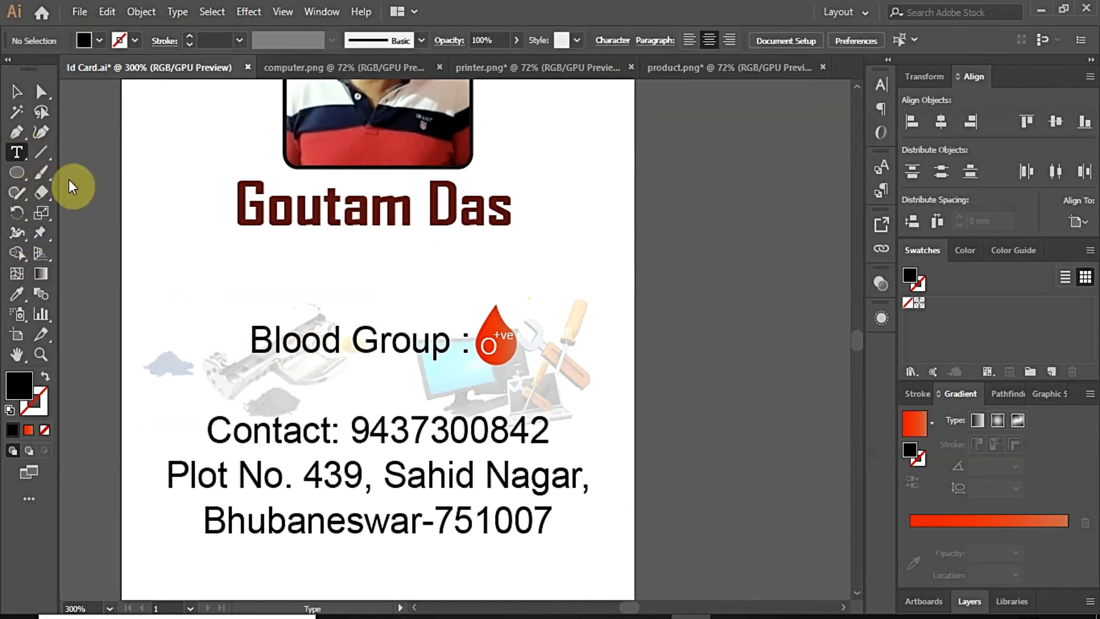
left_click(289, 264)
type("Proprietor")
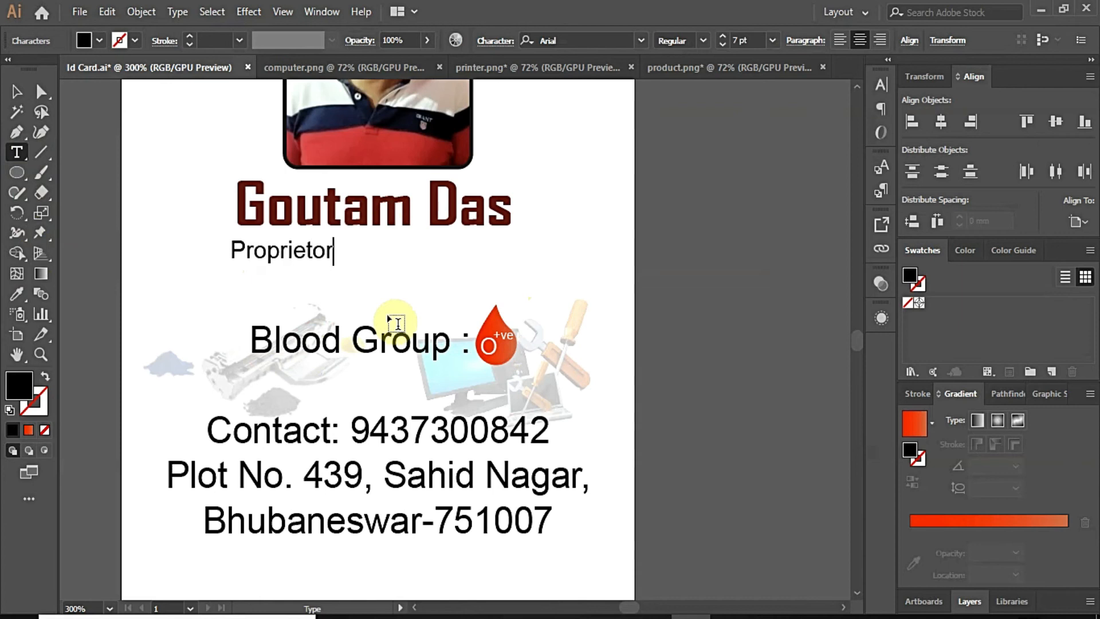
left_click(16, 91)
left_click_drag(295, 253, 472, 244)
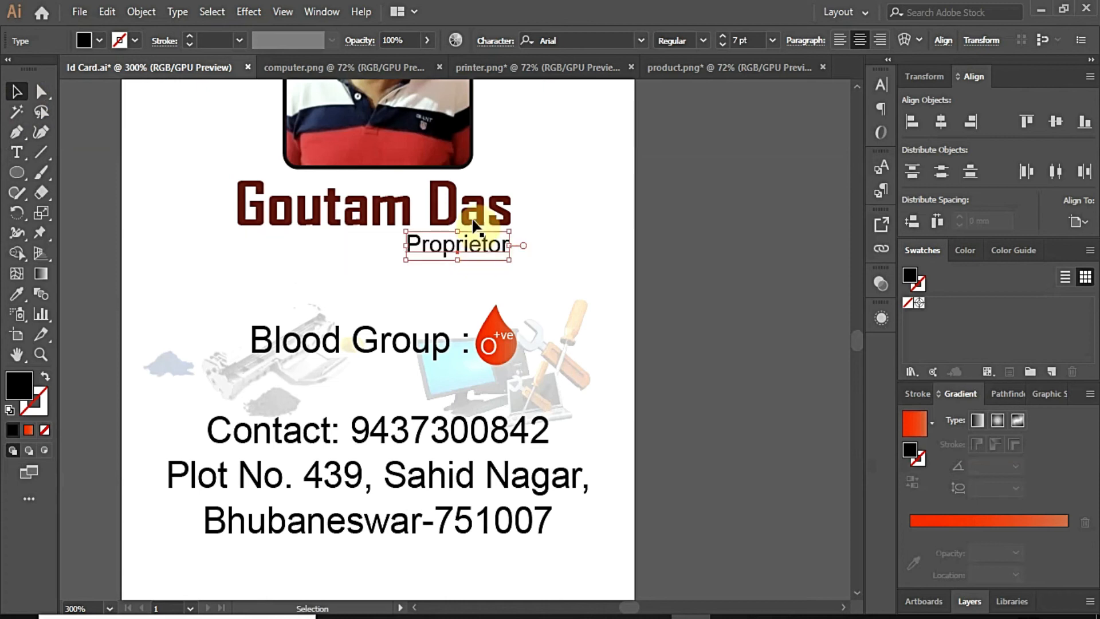
Step: Make 'Proprietor' bold and nudge it slightly lower
left_click(702, 40)
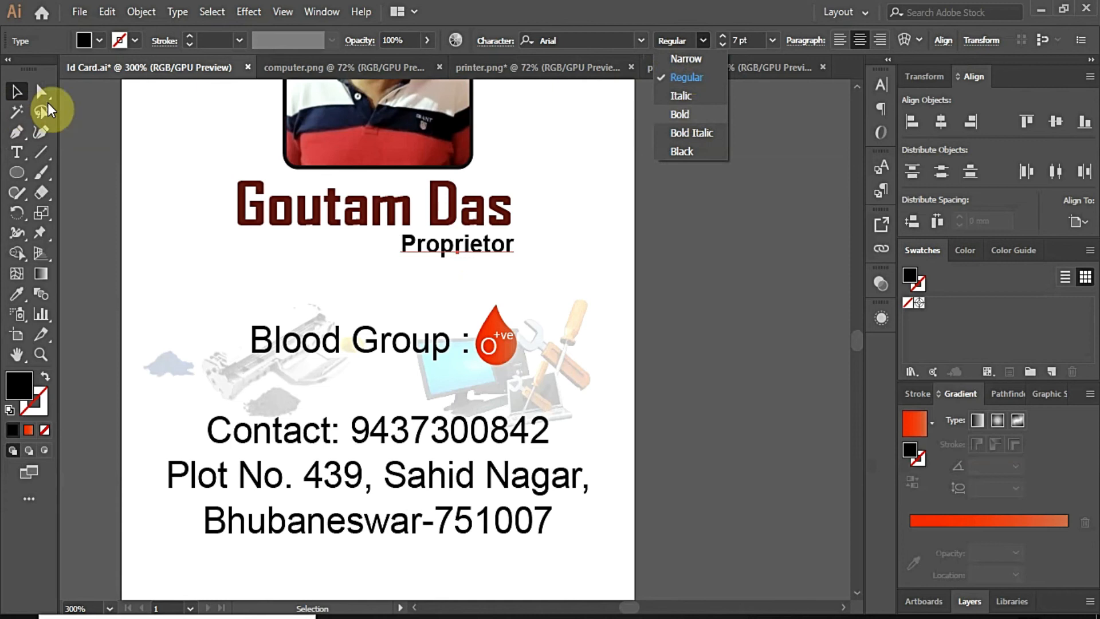
left_click(680, 115)
left_click(598, 264)
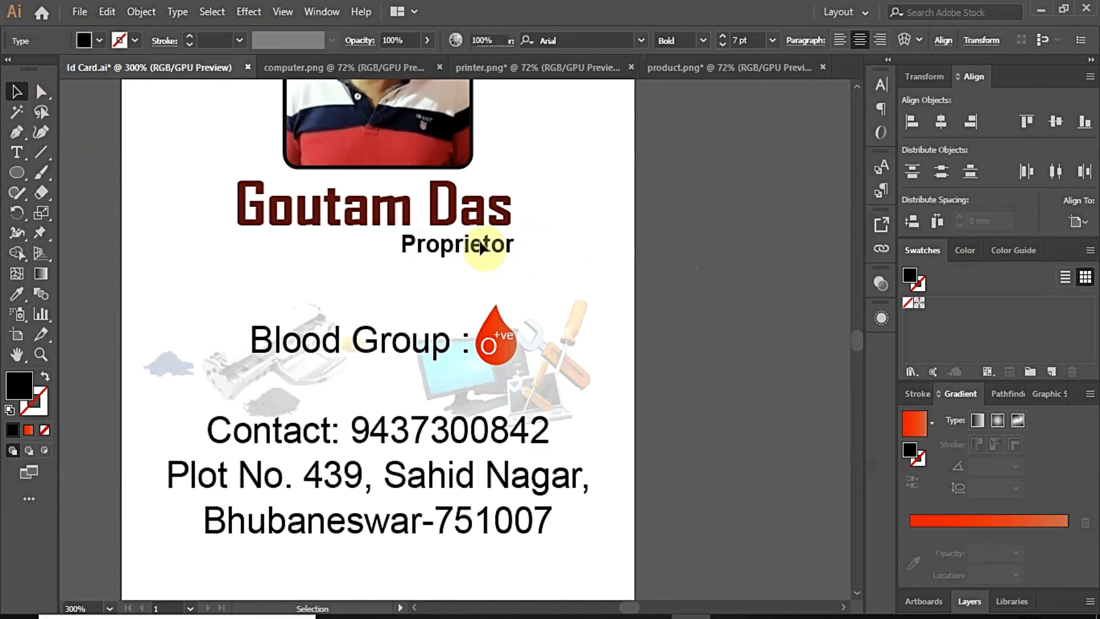
scroll(480, 244, "up", 1)
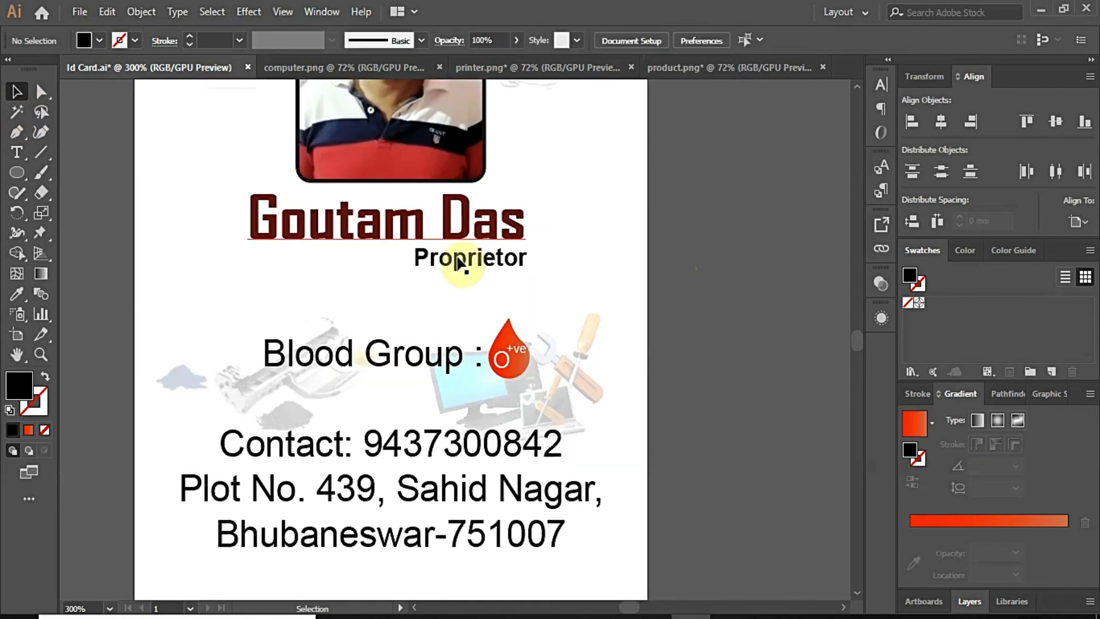
left_click_drag(457, 266, 455, 269)
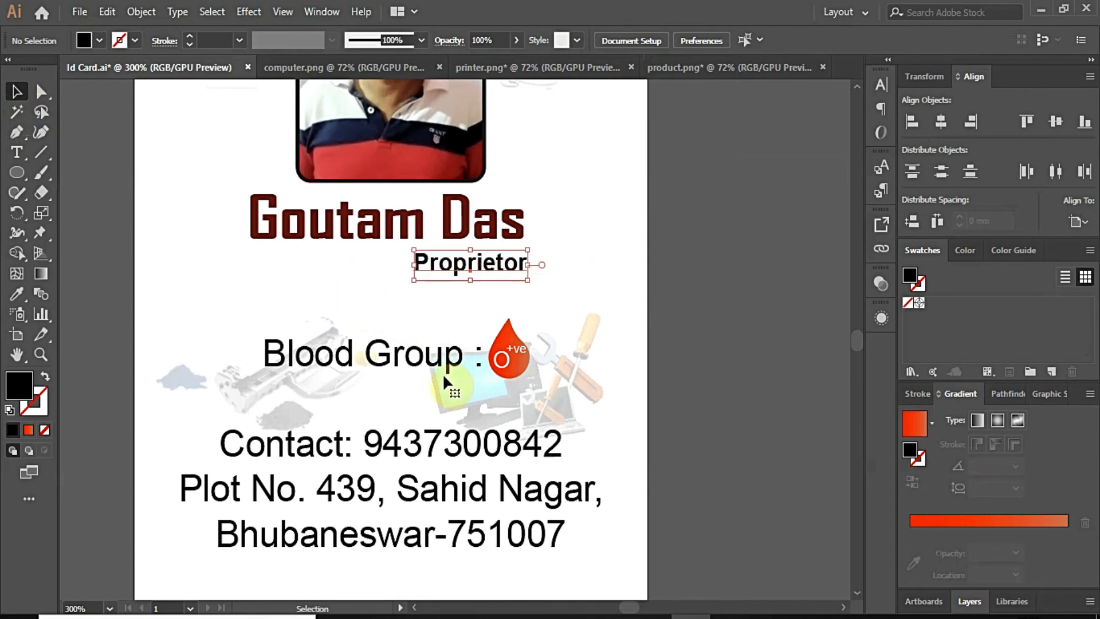
left_click(678, 387)
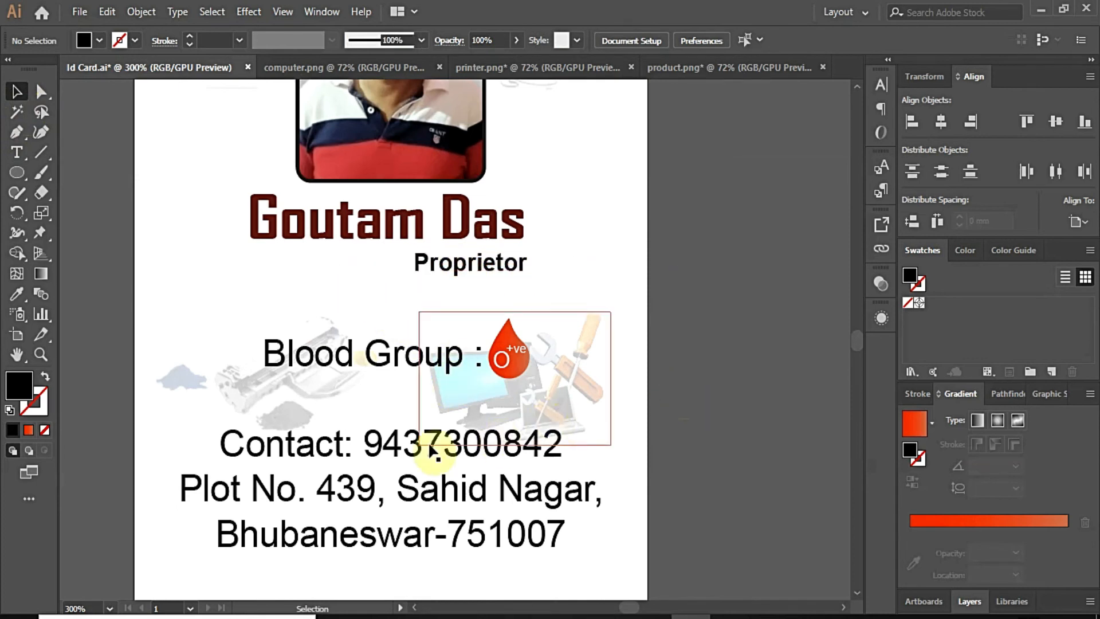
key("ctrl+minus")
key("ctrl+minus")
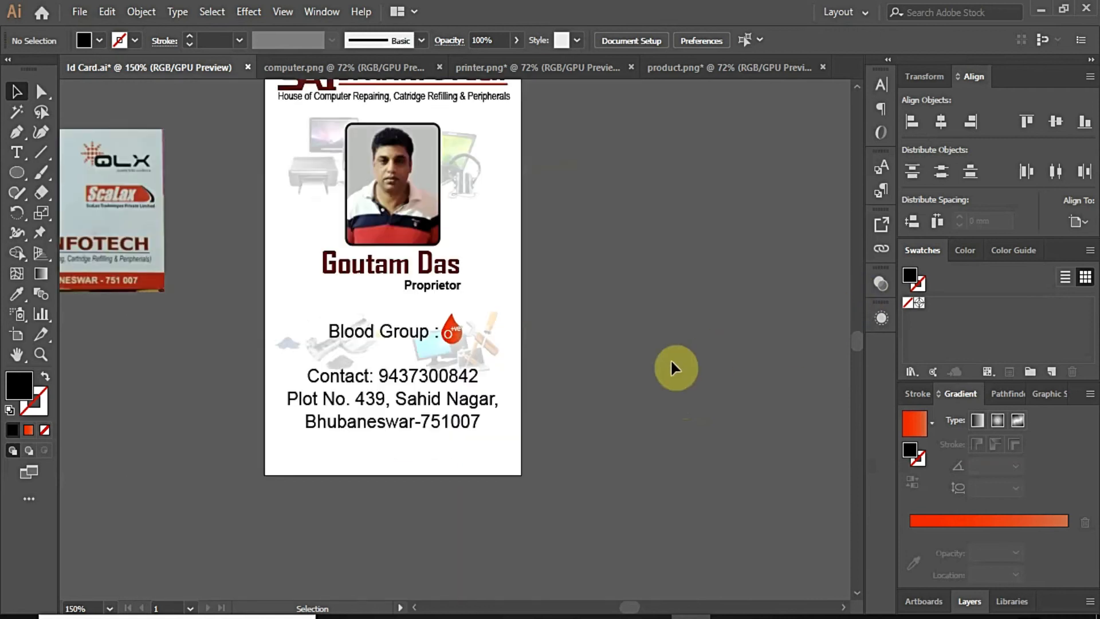
Step: Move the text block down and split the contact line out as separate text
left_click_drag(399, 378, 404, 407)
left_click(612, 431)
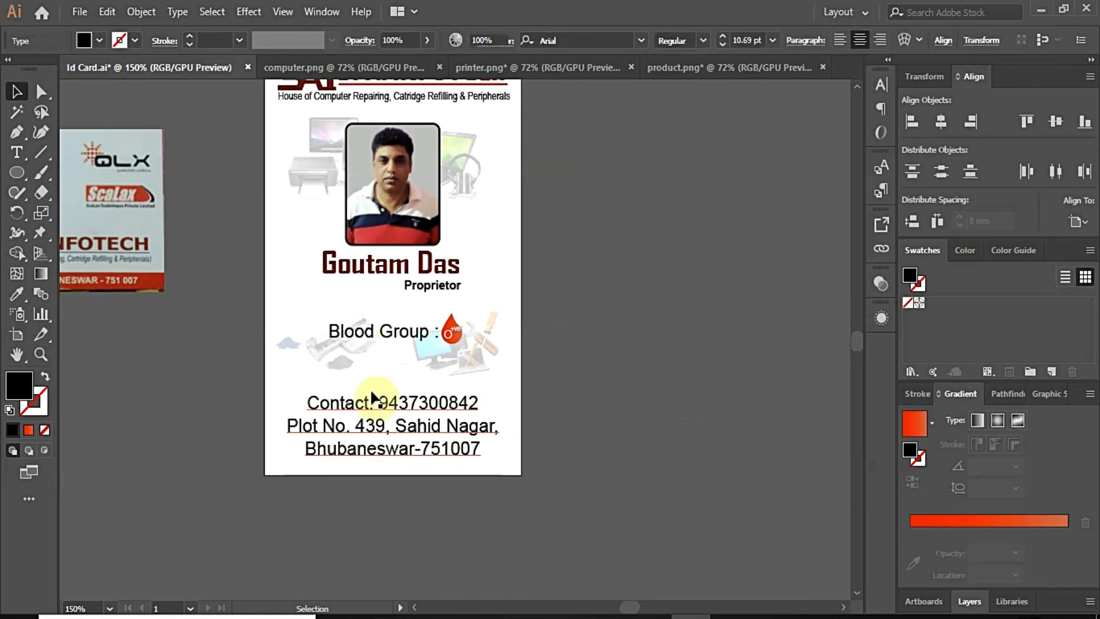
double_click(310, 403)
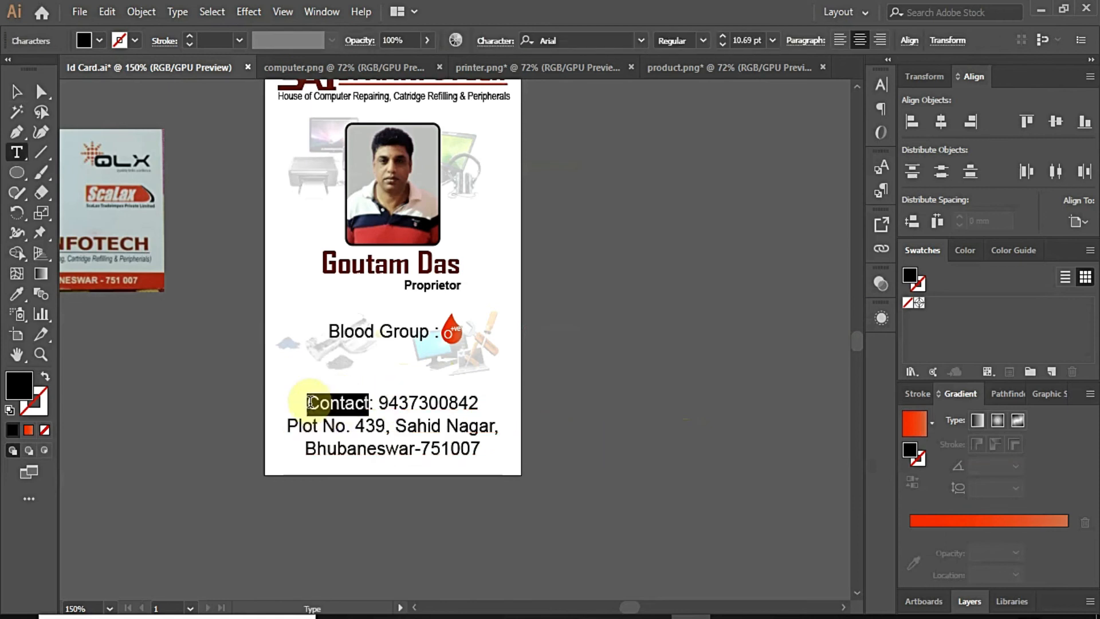
left_click_drag(310, 403, 496, 405)
key("ctrl+c")
key("BackSpace")
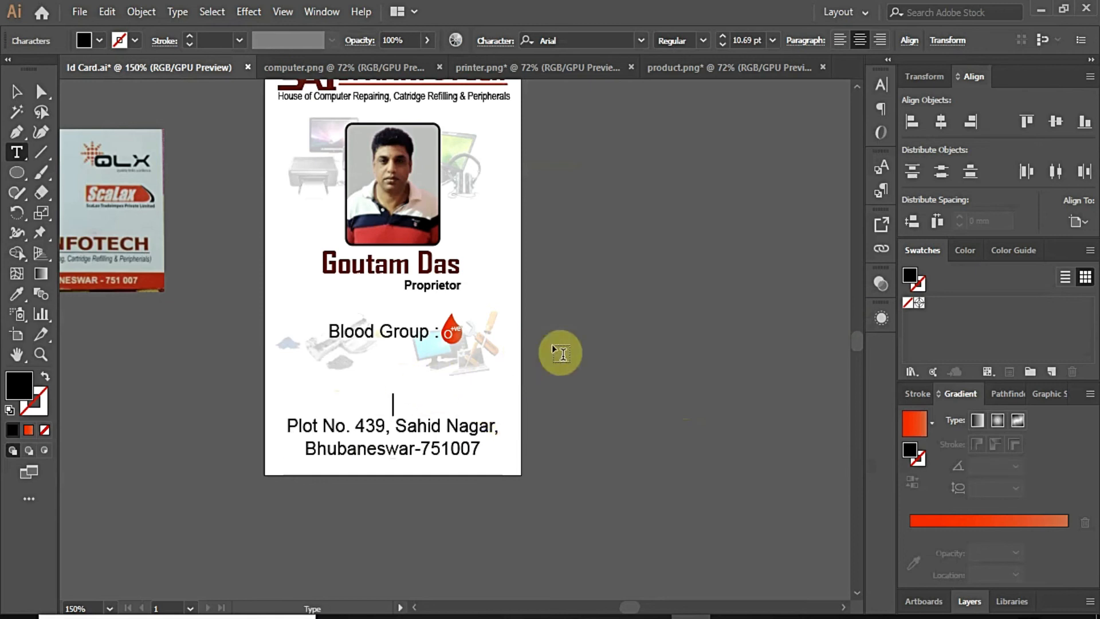
key("Escape")
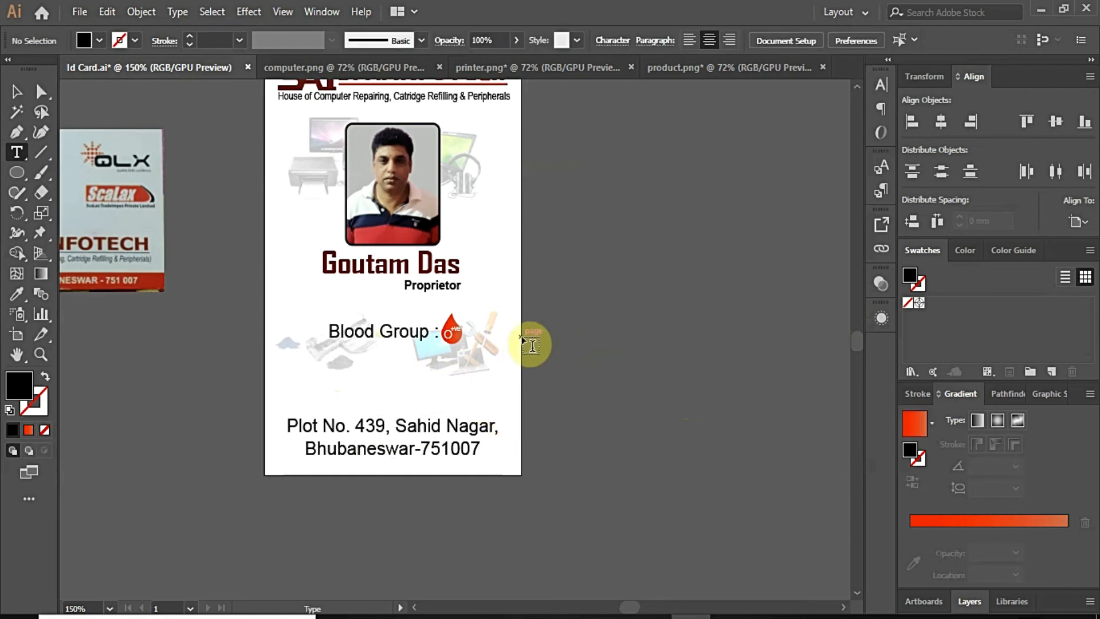
key("ctrl+v")
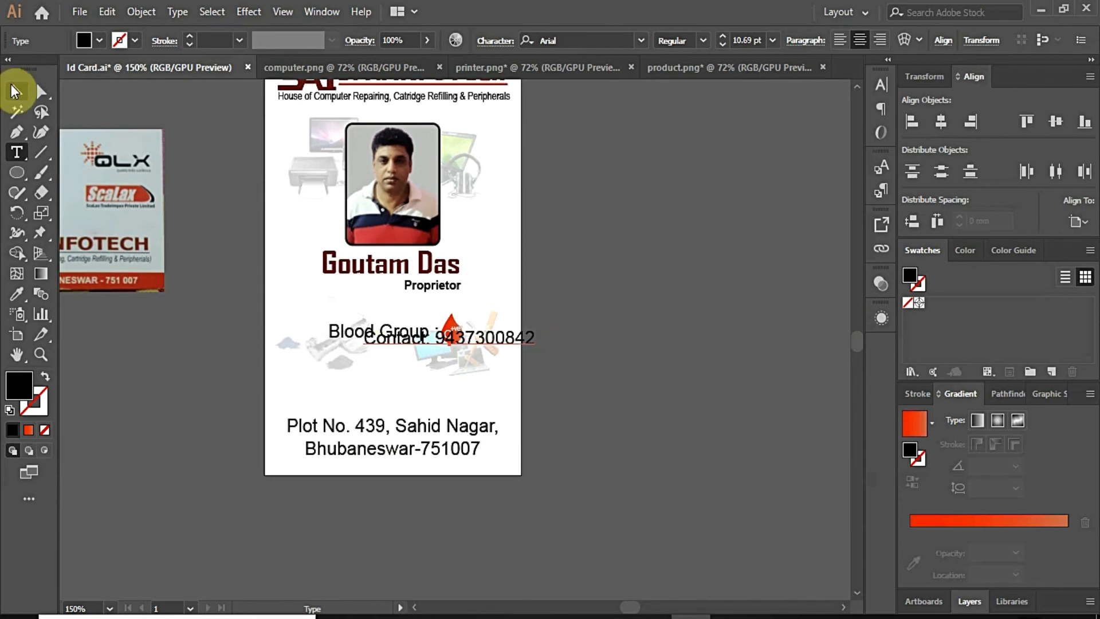
Step: Place the contact line directly under Blood Group, leaving the address below
left_click(16, 91)
left_click_drag(494, 342, 437, 357)
left_click(495, 431)
left_click(595, 427)
key("ctrl+1")
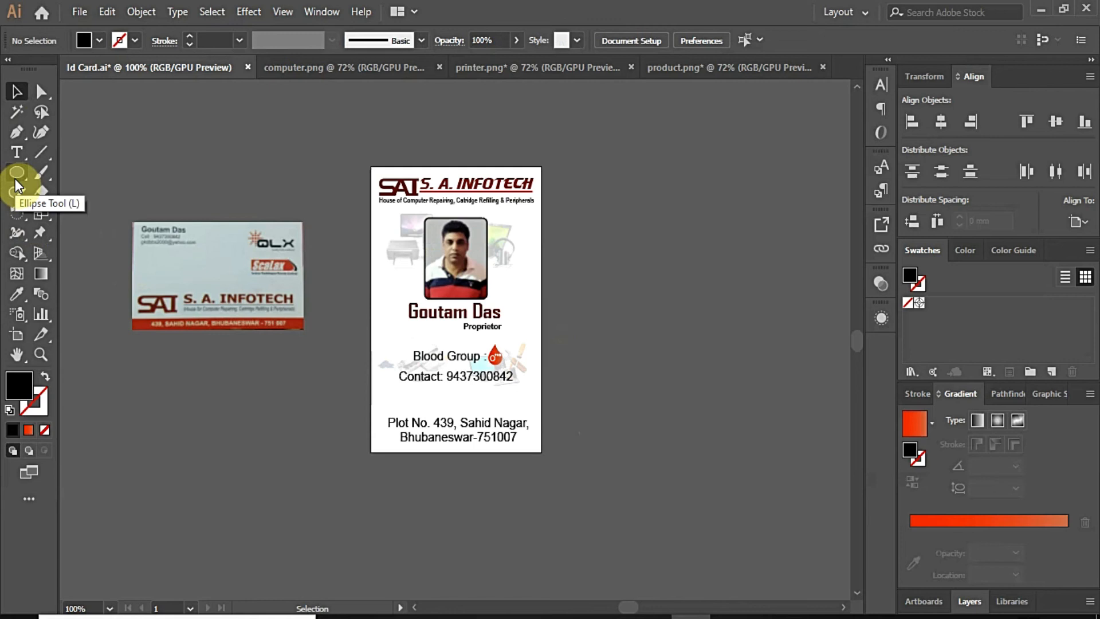
Step: Shrink the pasted location pin and place it left of the address
left_click(16, 132)
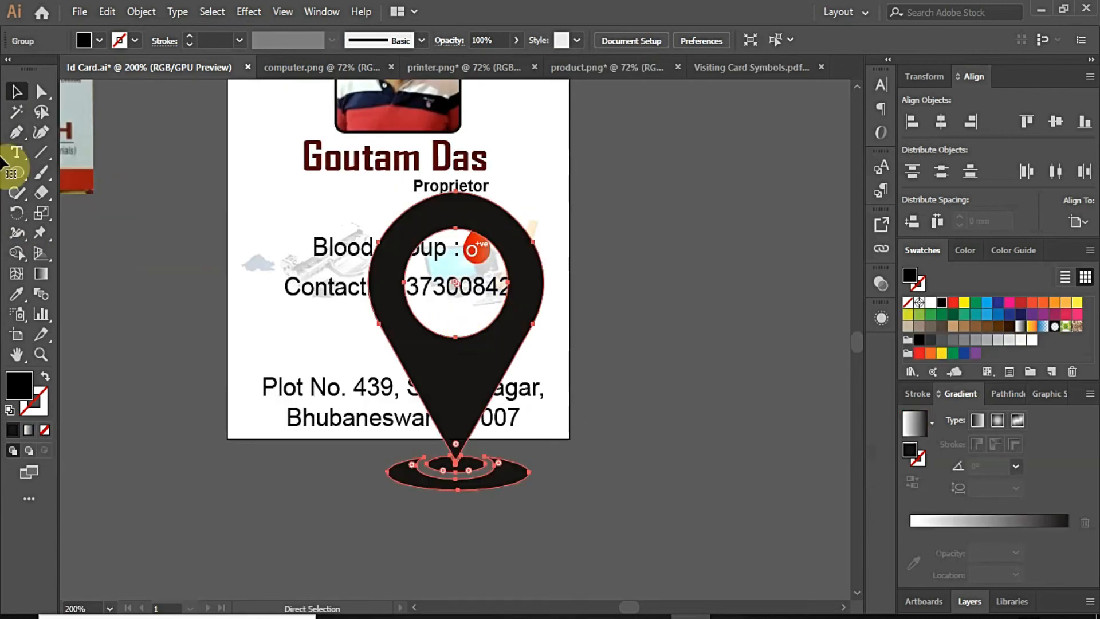
left_click(17, 92)
left_click_drag(546, 194, 268, 399)
left_click(697, 417)
Step: Right-align the address lines and move them right beside the pin
left_click(467, 396)
triple_click(545, 422)
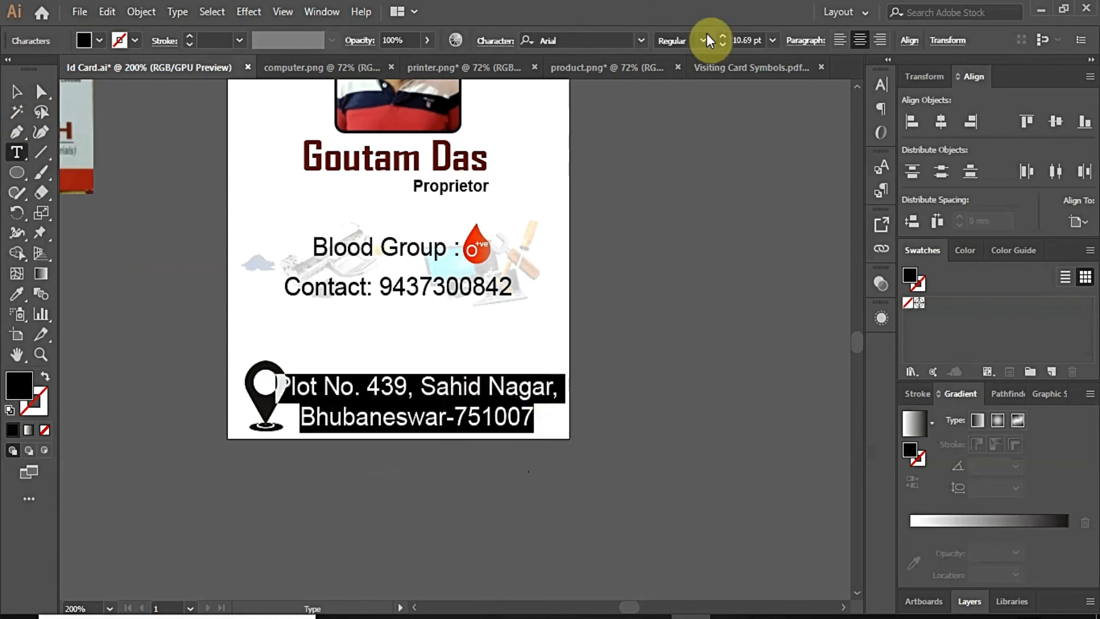
left_click(879, 40)
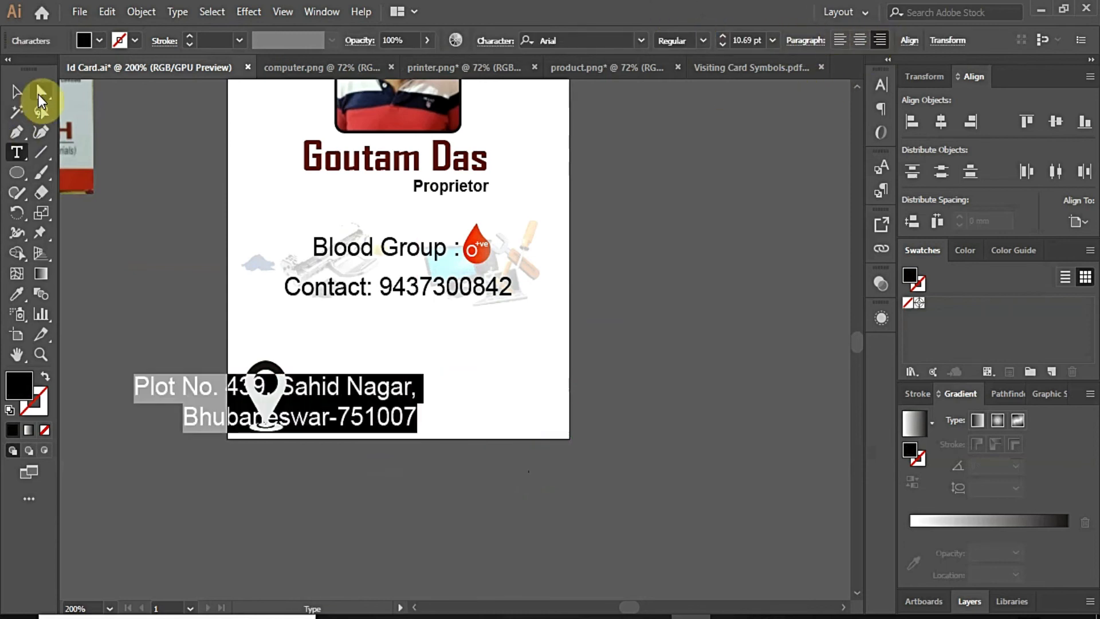
left_click(39, 97)
left_click_drag(363, 418, 495, 387)
left_click(656, 430)
Step: Shrink the location pin further and move it up beside the address
scroll(445, 392, "up", 1)
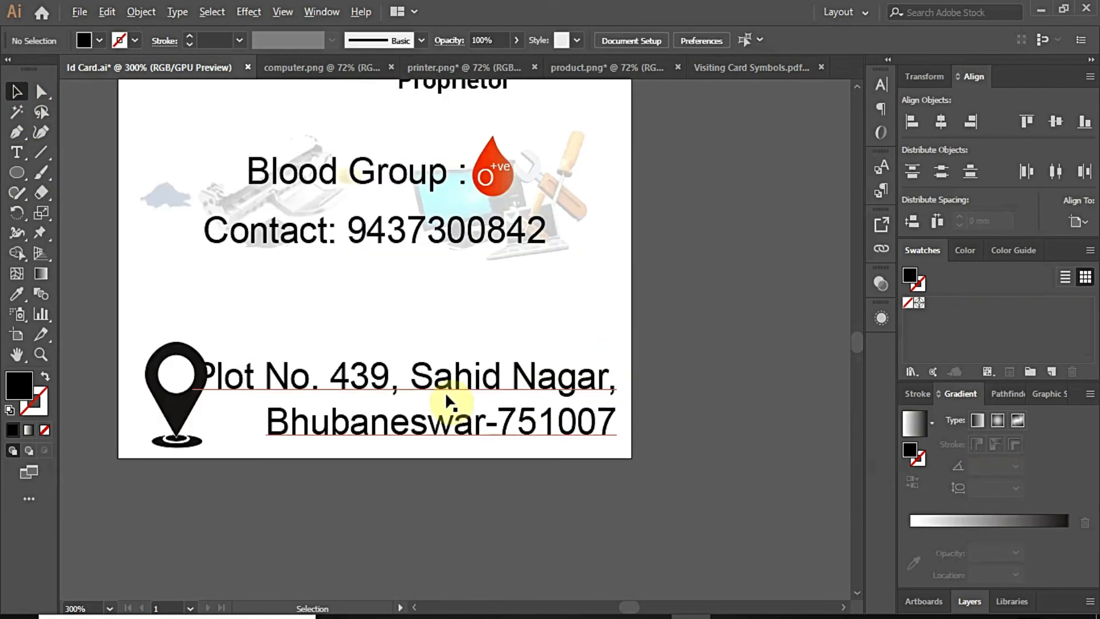
double_click(338, 385)
left_click_drag(616, 434, 219, 356)
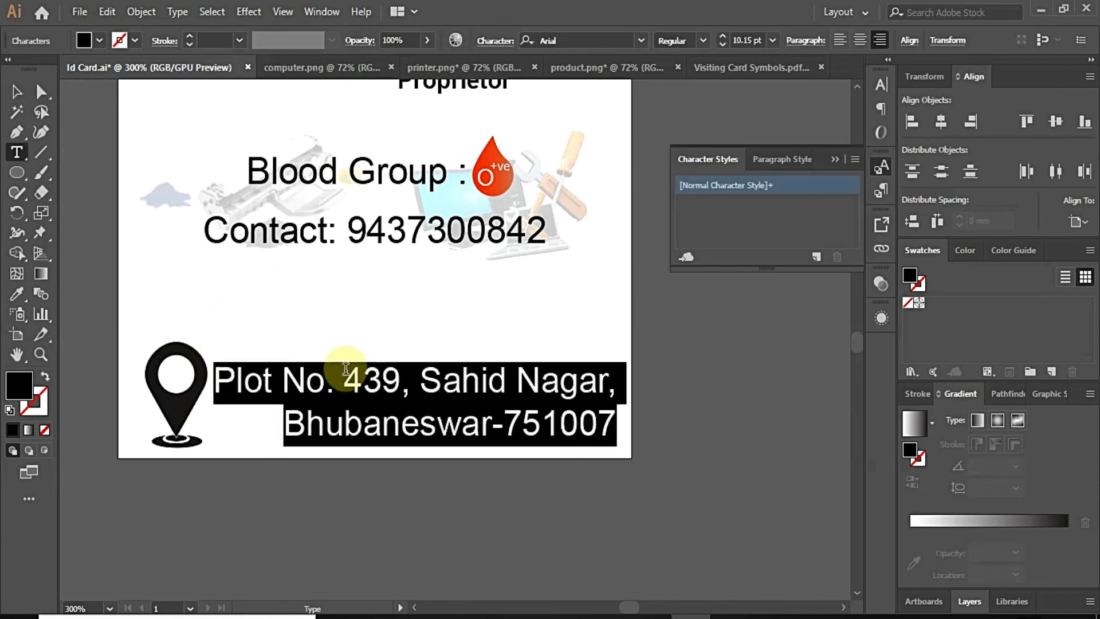
left_click(27, 93)
left_click(705, 474)
left_click(195, 401)
left_click_drag(207, 343, 187, 382)
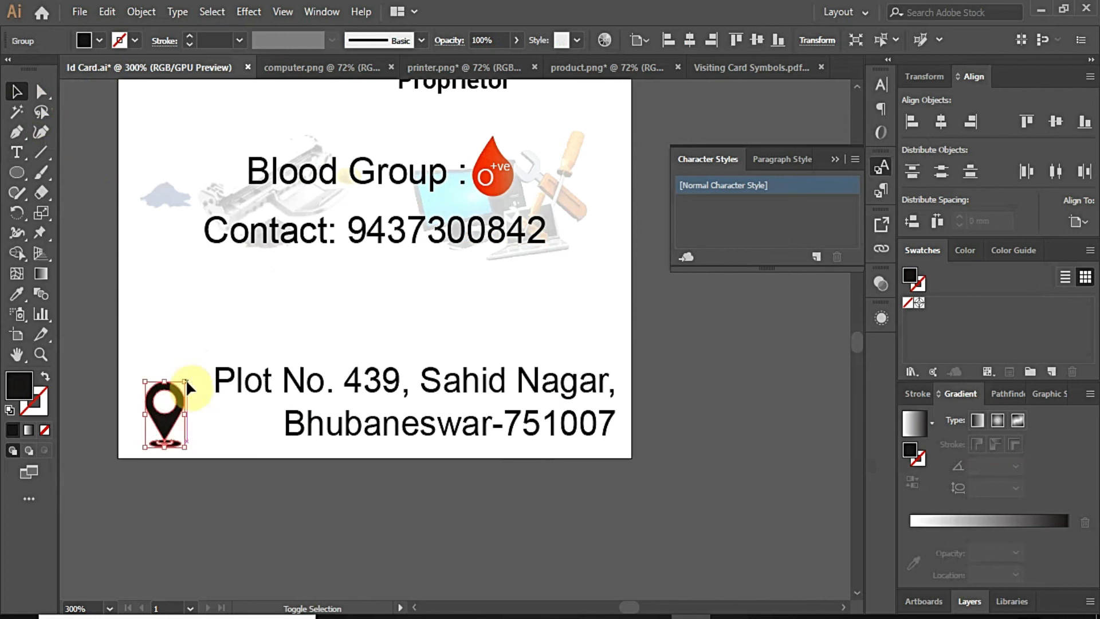
left_click_drag(171, 430, 214, 448)
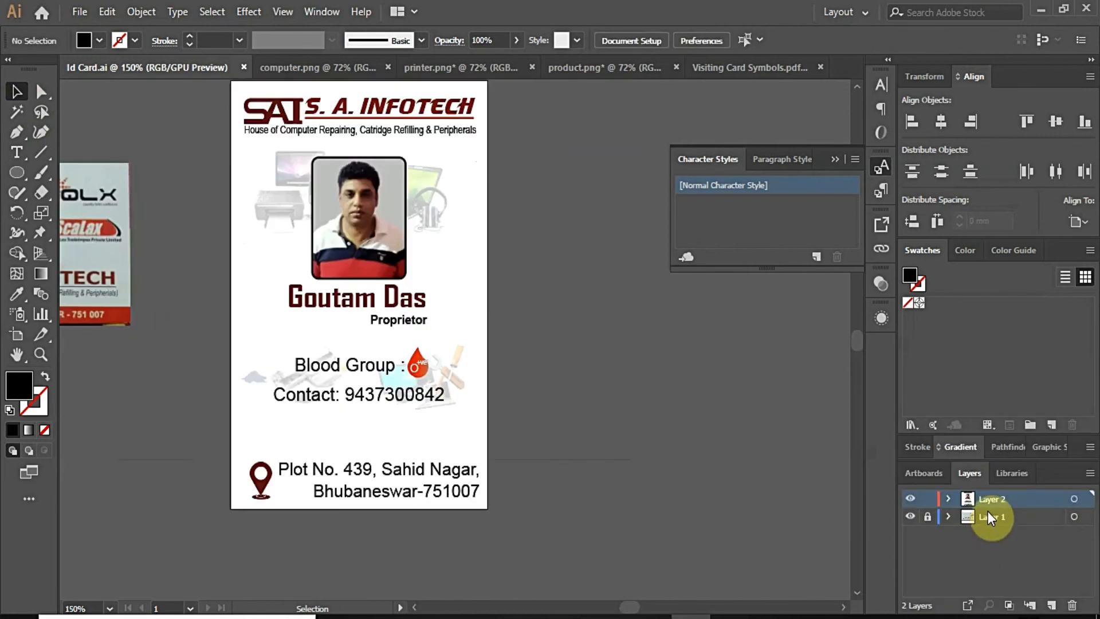
Step: Add Layer 3 for the wavy lines and switch to the Pencil tool
left_click(1051, 605)
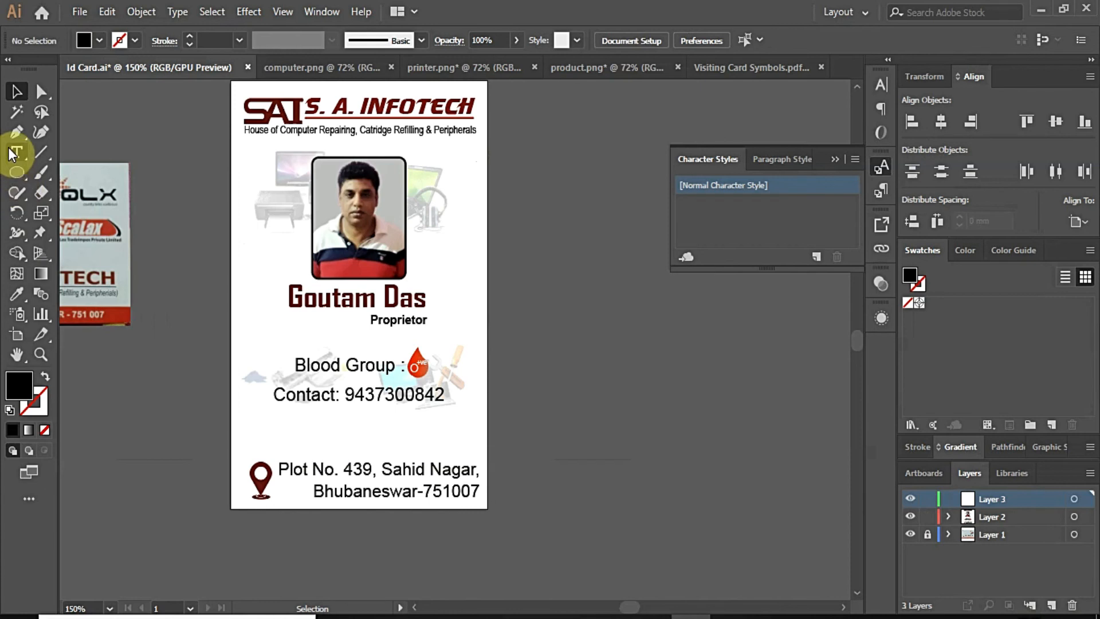
left_click(20, 193)
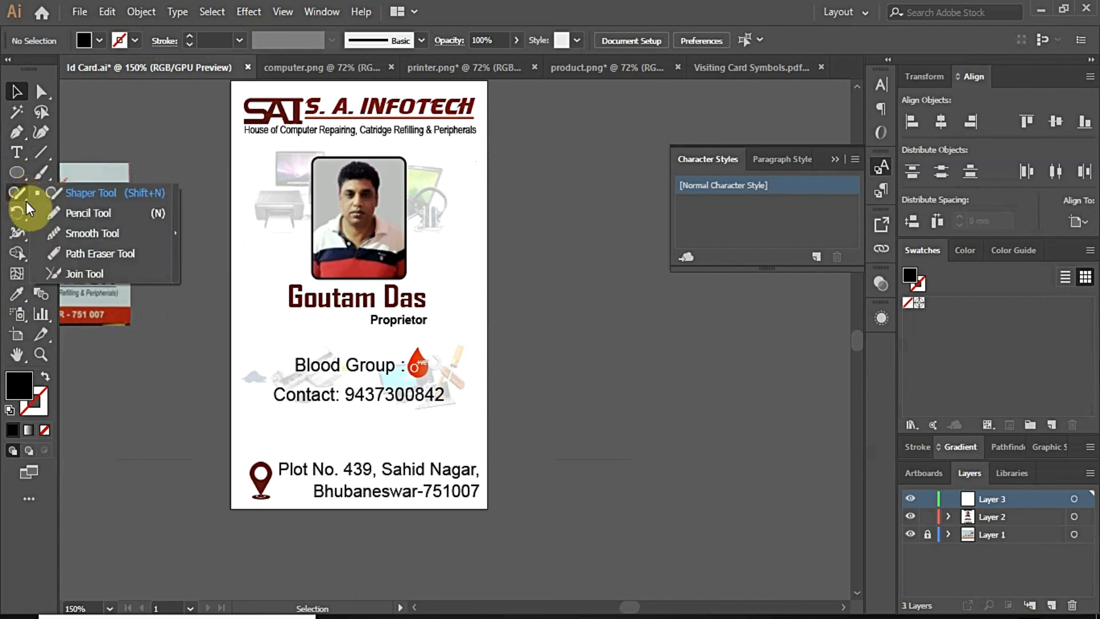
left_click(61, 218)
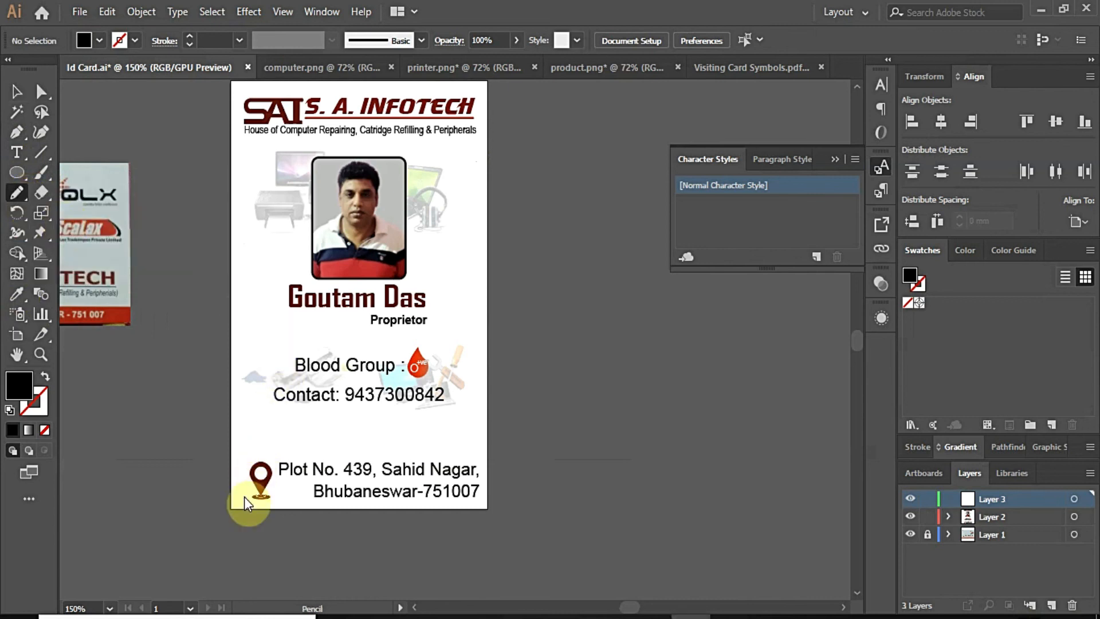
scroll(244, 496, "up", 2)
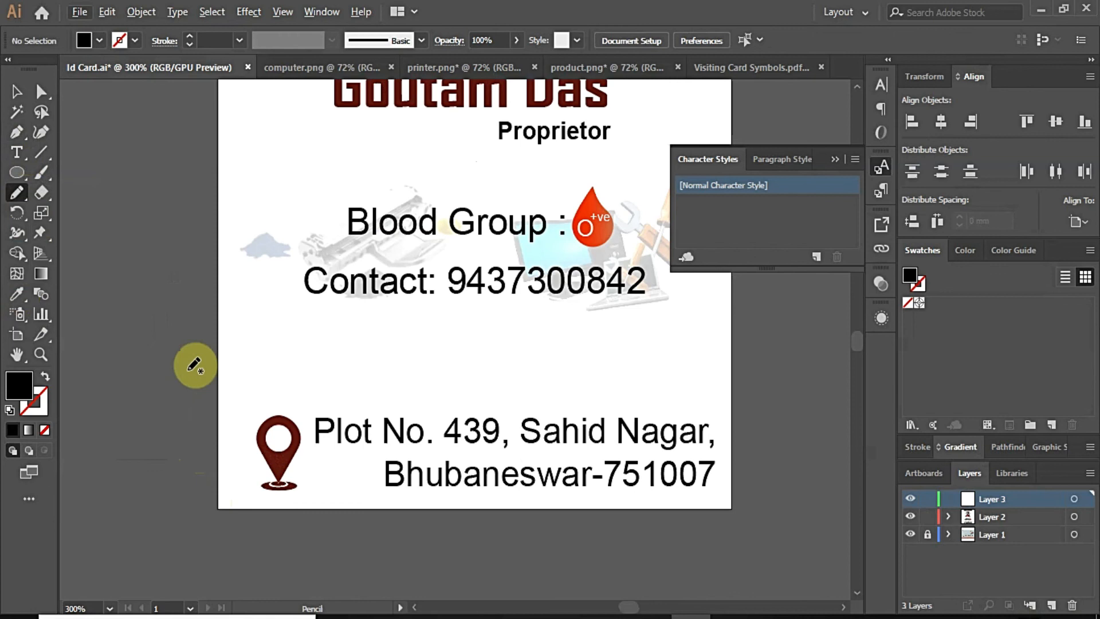
scroll(195, 365, "down", 1)
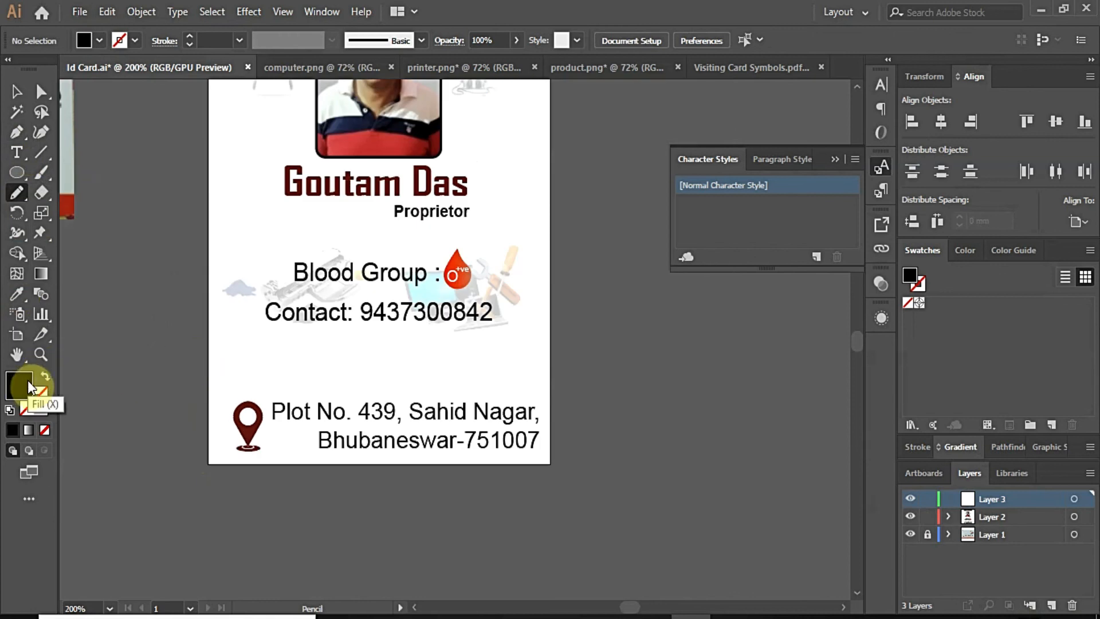
Step: Set the stroke colour to black and the fill to None
left_click(37, 408)
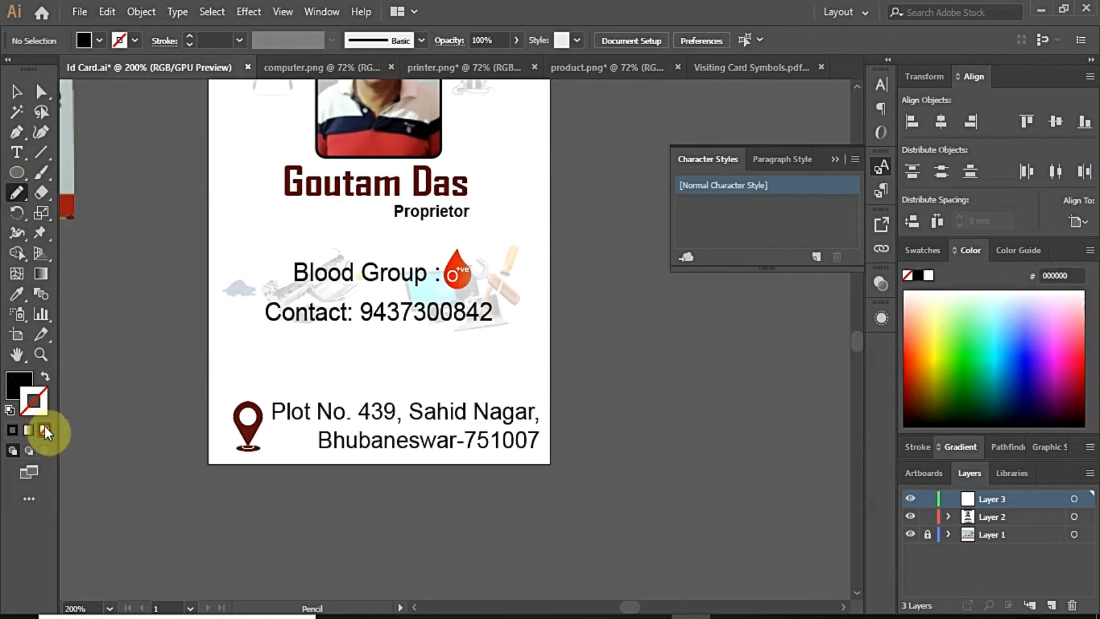
left_click(918, 279)
left_click(26, 386)
left_click(47, 431)
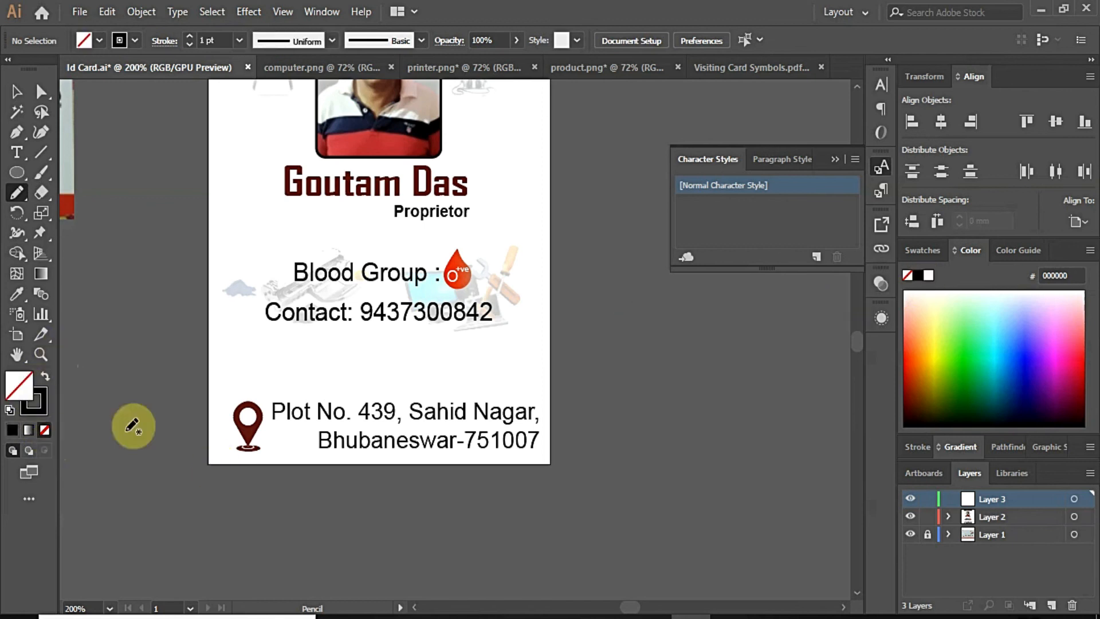
left_click(46, 410)
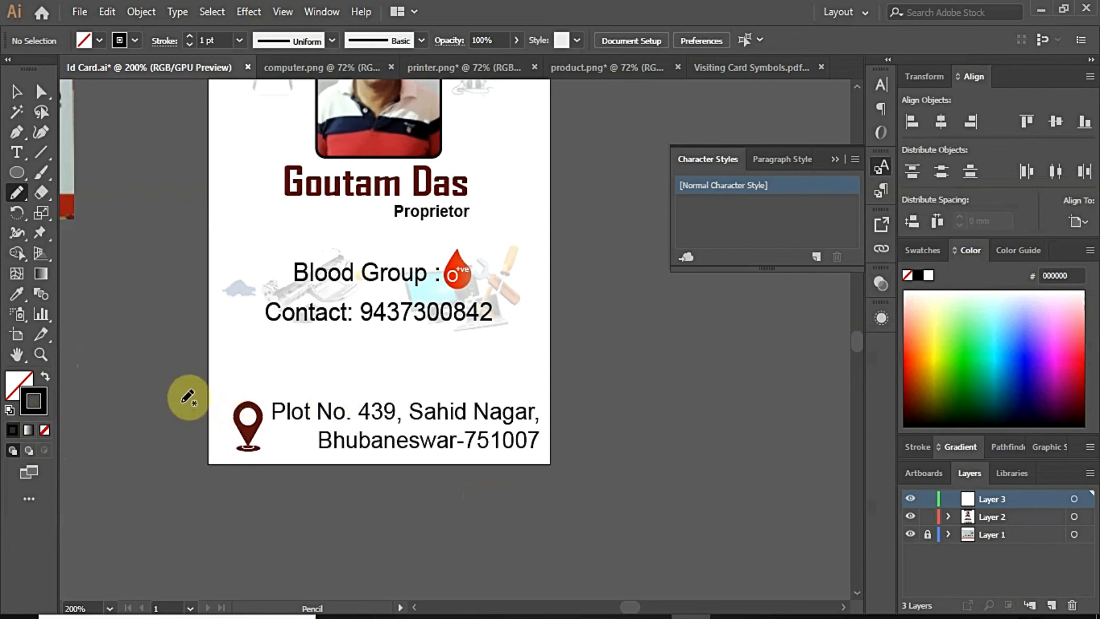
Step: Lock Layer 2 and draw three wavy black lines across the address area
left_click(929, 524)
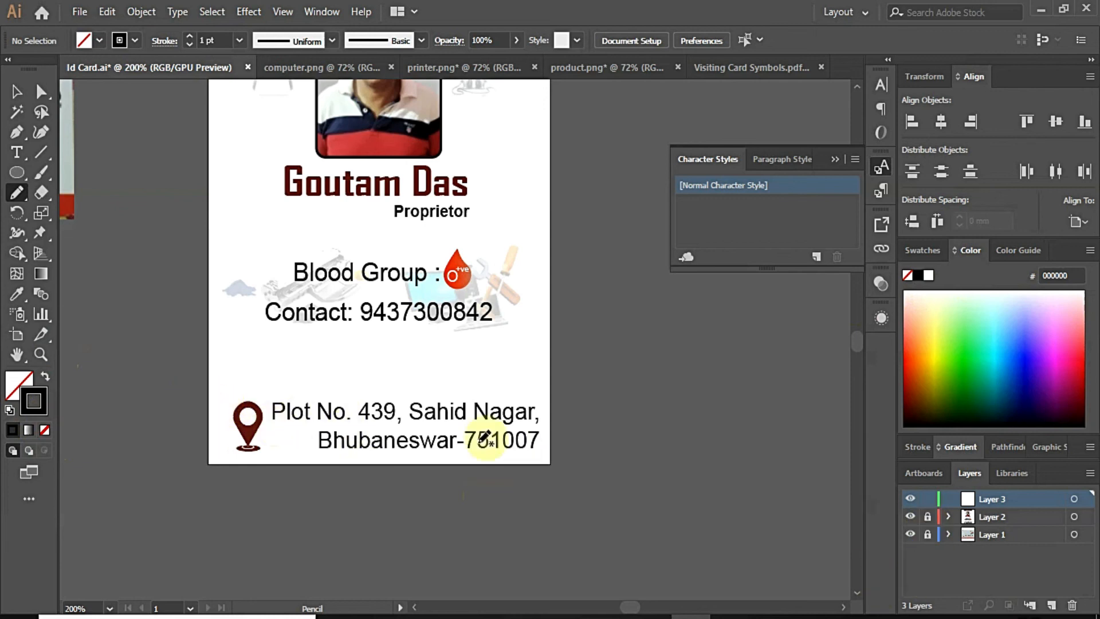
mouse_move(176, 417)
left_mouse_down()
mouse_move(219, 431)
mouse_move(339, 413)
mouse_move(380, 425)
mouse_move(444, 395)
mouse_move(600, 377)
mouse_move(670, 319)
left_mouse_up()
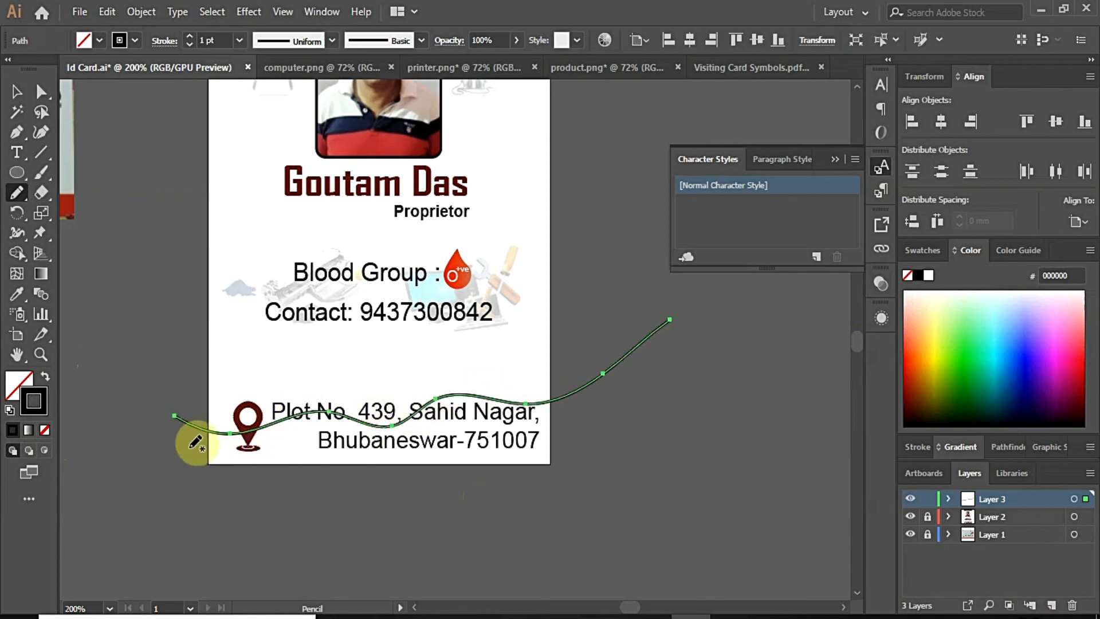
mouse_move(184, 439)
left_mouse_down()
mouse_move(237, 449)
mouse_move(315, 433)
mouse_move(390, 454)
mouse_move(474, 425)
mouse_move(559, 444)
mouse_move(676, 370)
left_mouse_up()
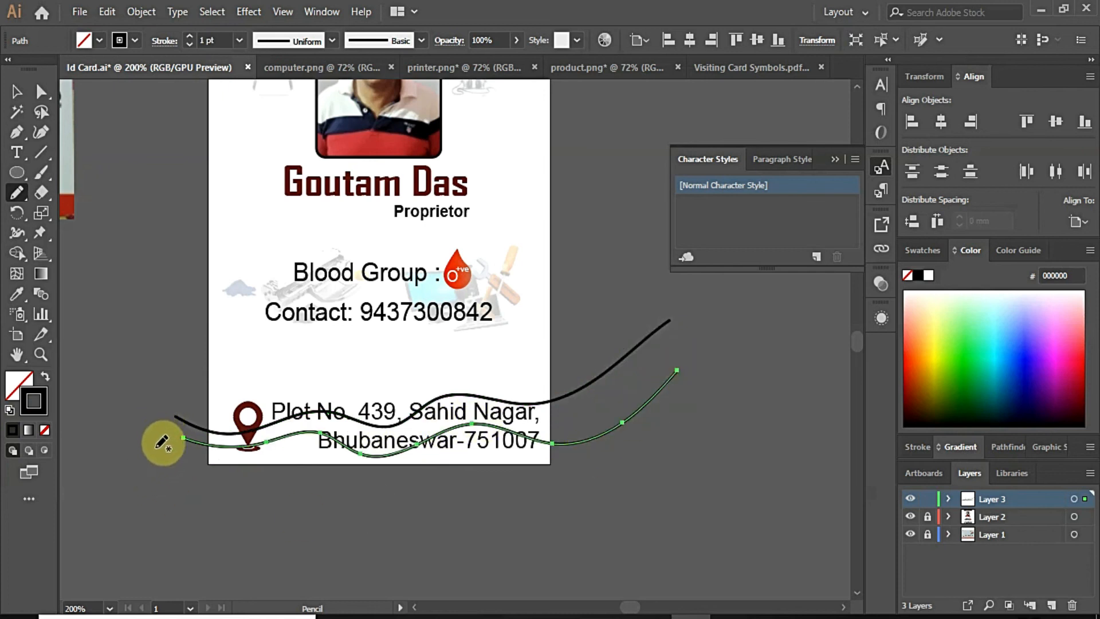
mouse_move(152, 431)
left_mouse_down()
mouse_move(336, 391)
mouse_move(383, 427)
left_mouse_up()
key("ctrl+z")
mouse_move(150, 467)
left_mouse_down()
mouse_move(181, 470)
mouse_move(269, 415)
mouse_move(320, 421)
mouse_move(369, 459)
mouse_move(398, 462)
mouse_move(459, 425)
mouse_move(505, 376)
mouse_move(629, 392)
mouse_move(713, 383)
mouse_move(746, 356)
left_mouse_up()
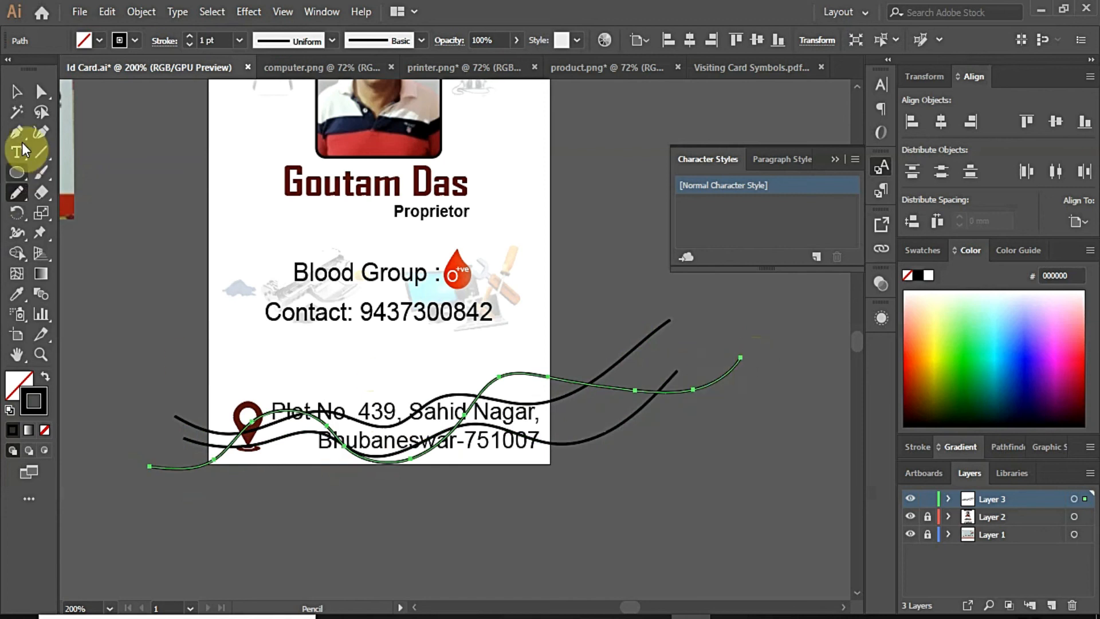
Step: Select all the wavy lines together
left_click(22, 96)
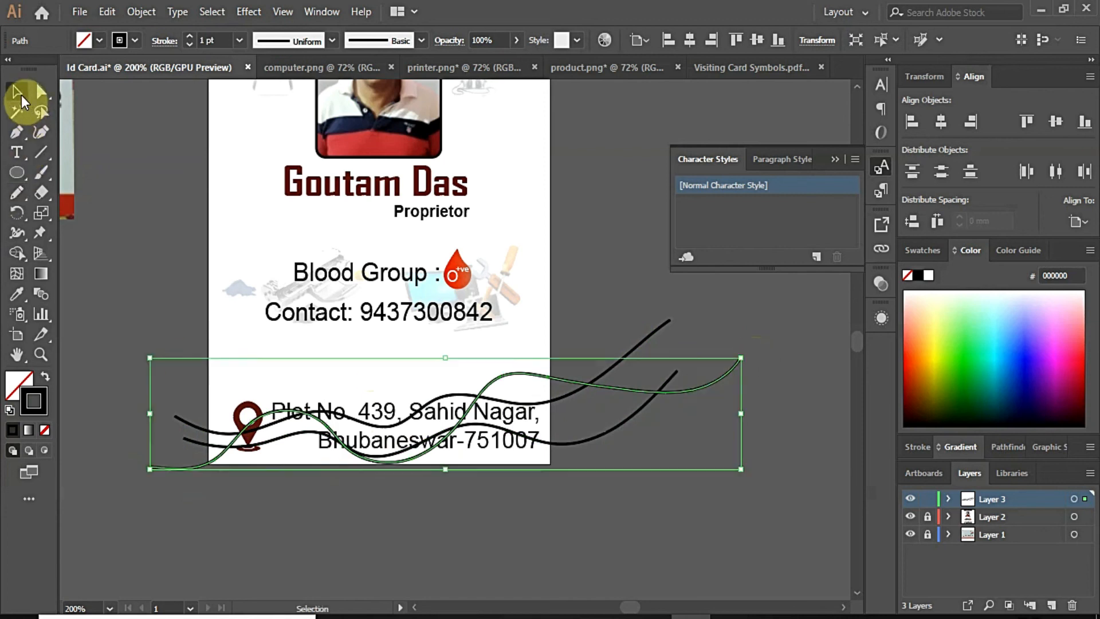
left_click(195, 433, "shift")
left_click(114, 7)
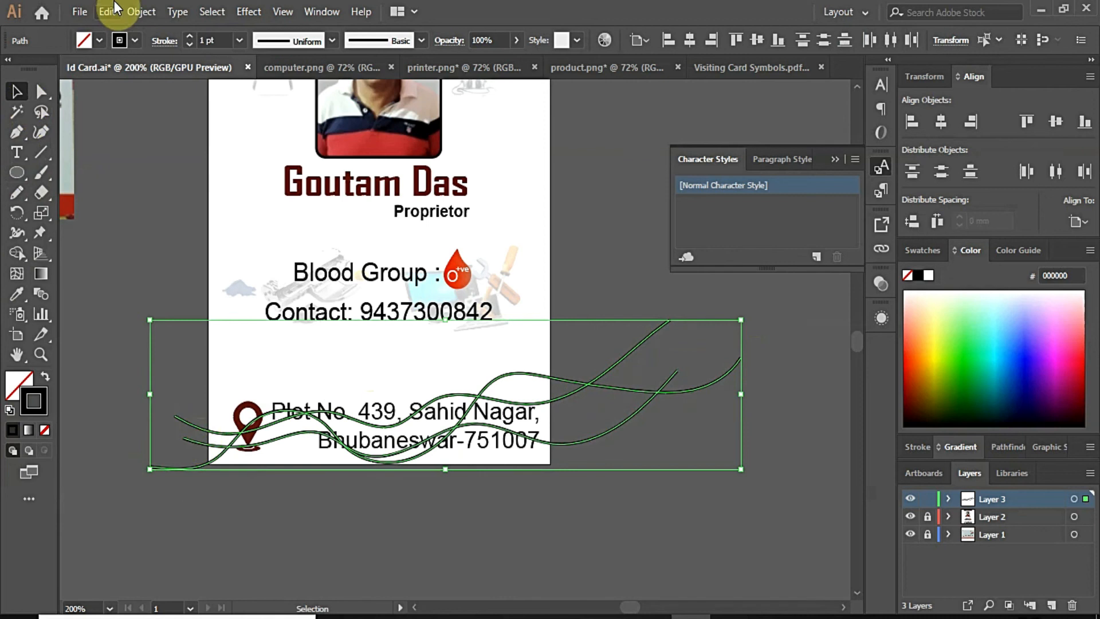
Step: Set Blend Options spacing to 25 specified steps
left_click(140, 13)
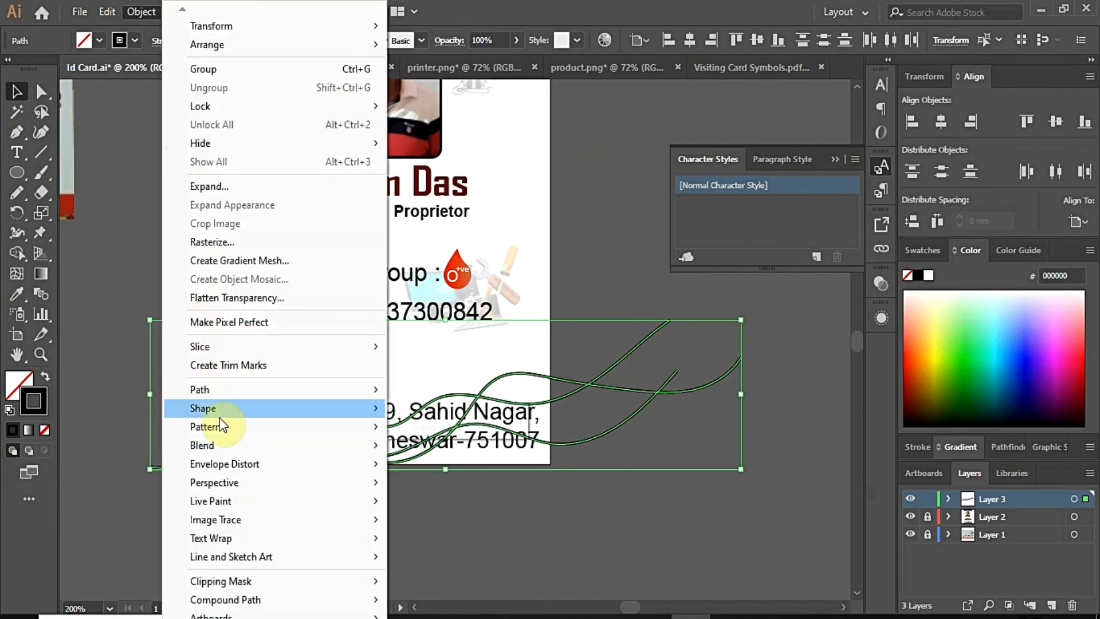
mouse_move(228, 438)
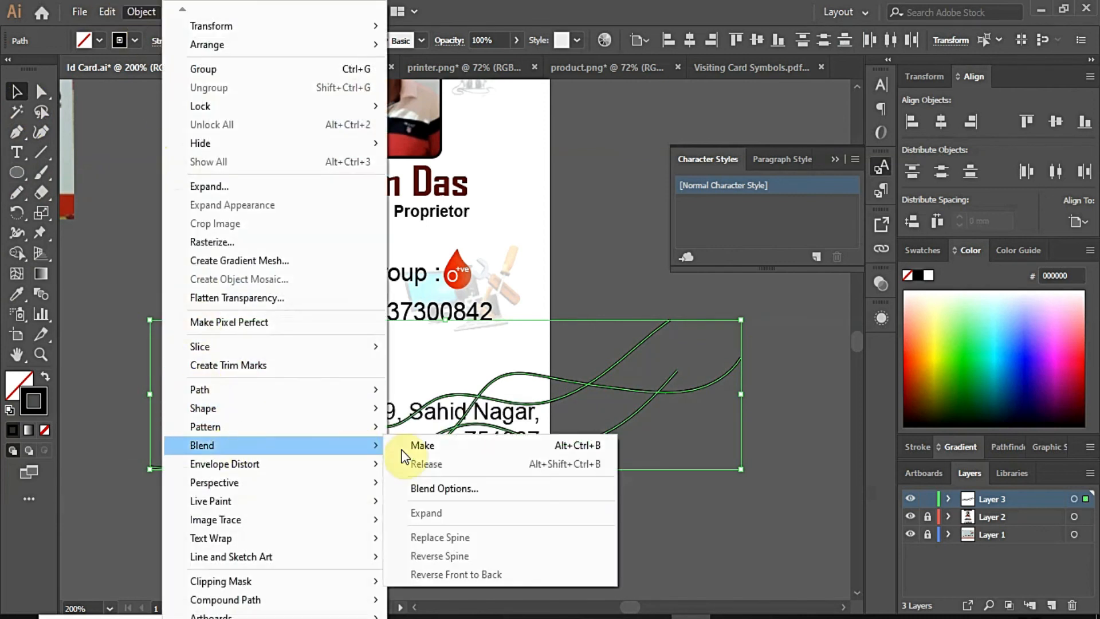
left_click(436, 482)
left_click(744, 167)
left_click(718, 200)
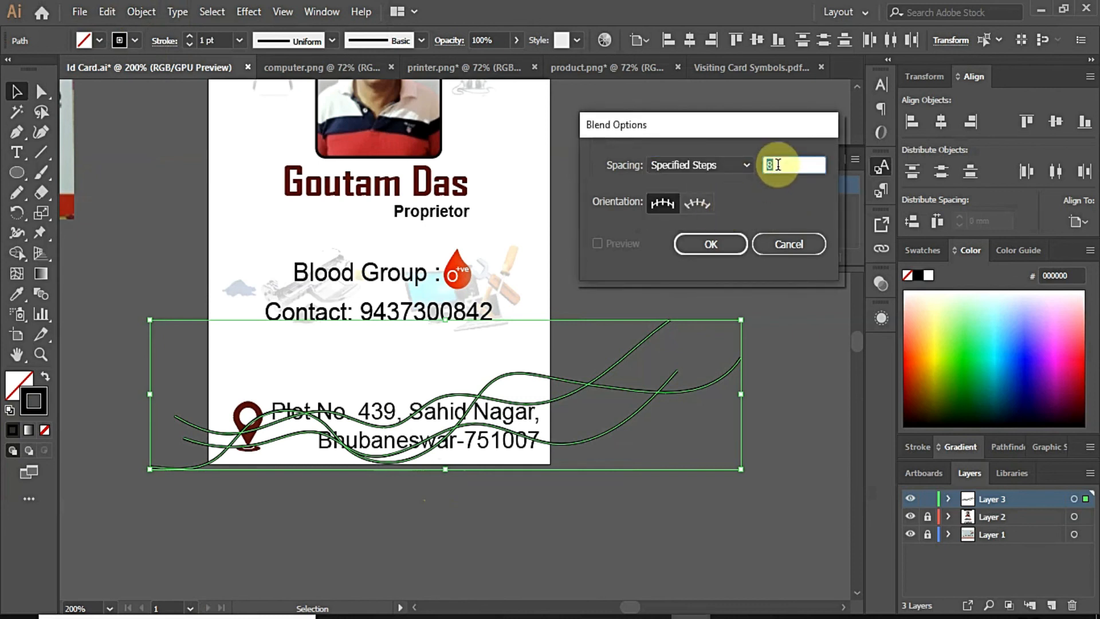
type("25")
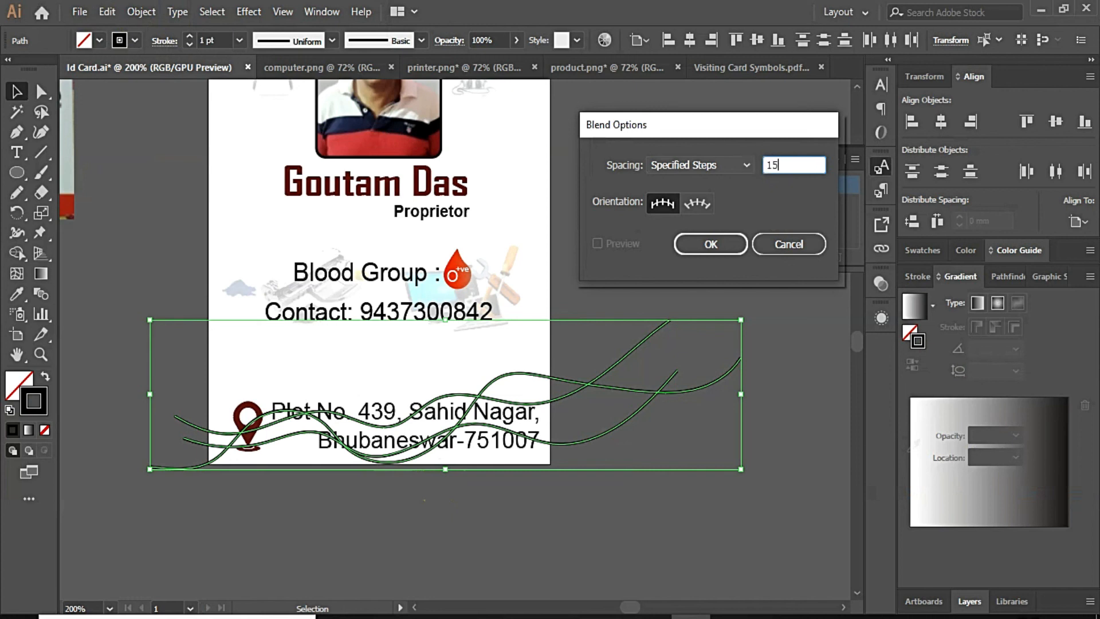
left_click(710, 243)
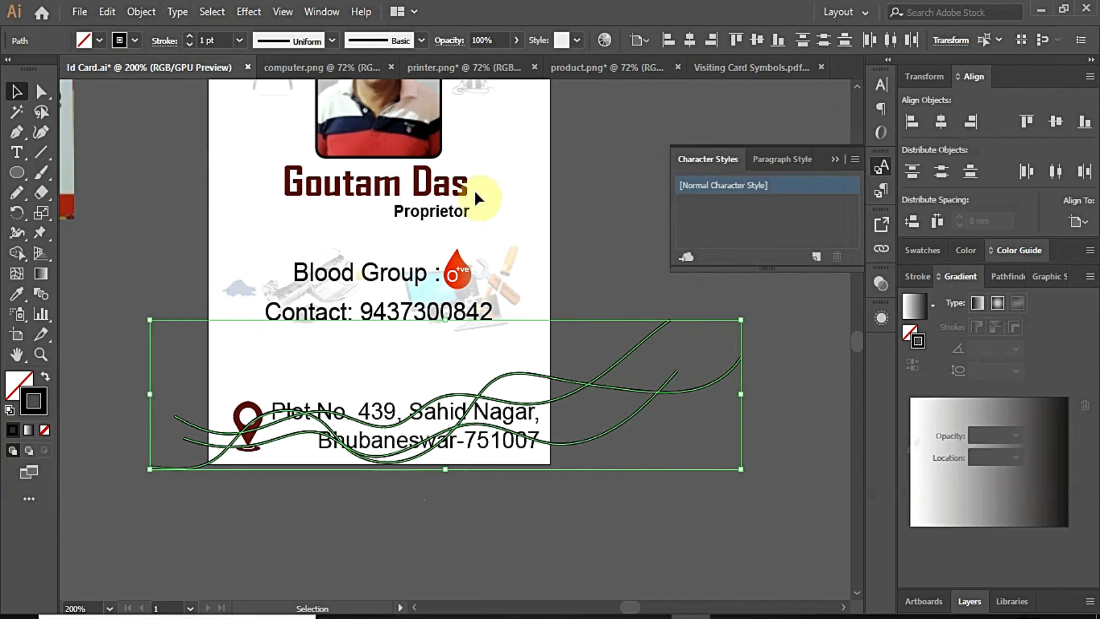
Step: Make a blend from the selected wavy curves
left_click(137, 12)
mouse_move(209, 442)
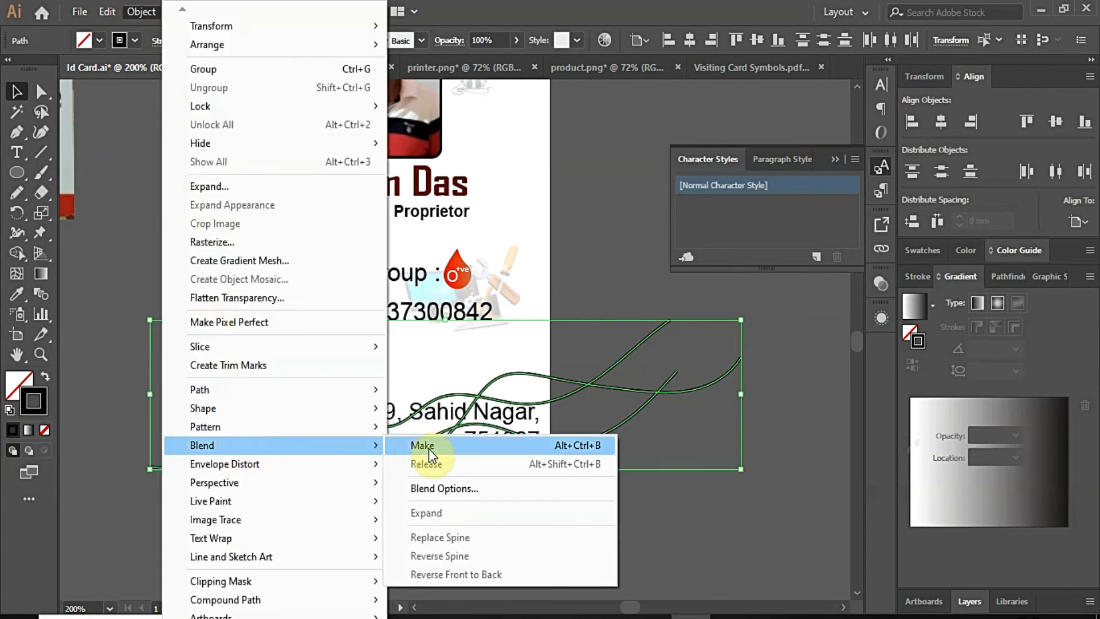
left_click(418, 442)
key("g")
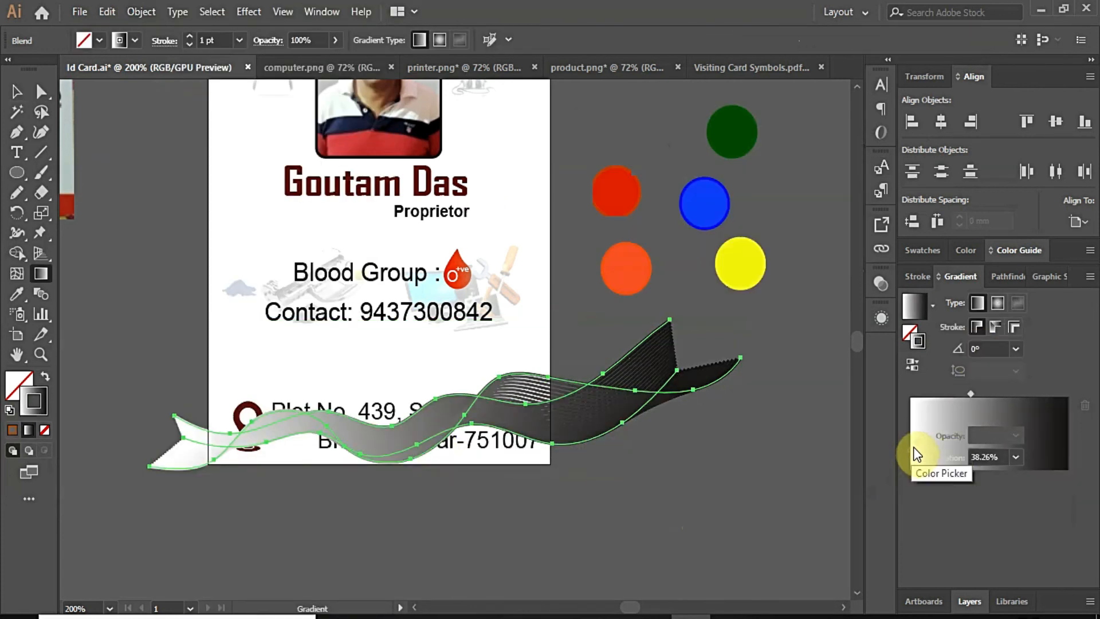
left_click(17, 92)
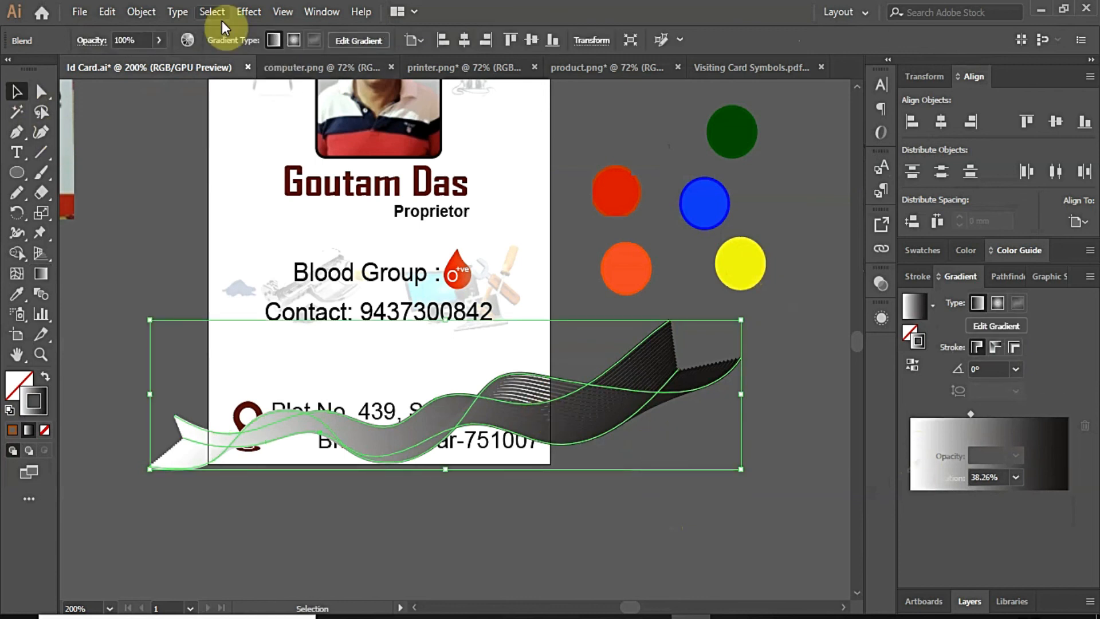
Step: Expand the blend into paths with Fill unchecked
left_click(140, 12)
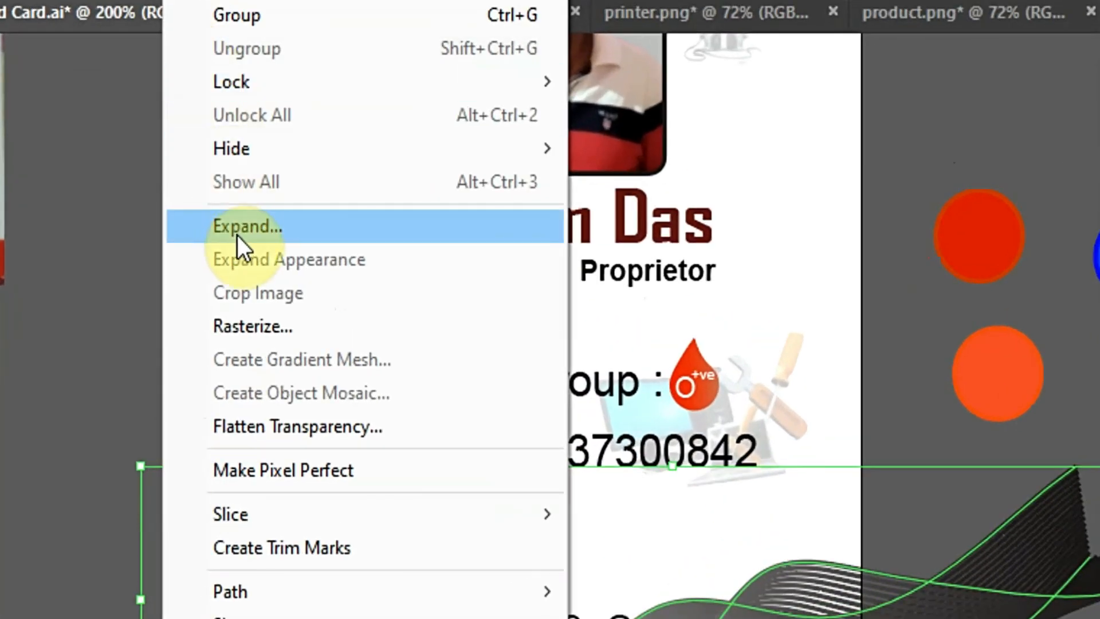
left_click(238, 229)
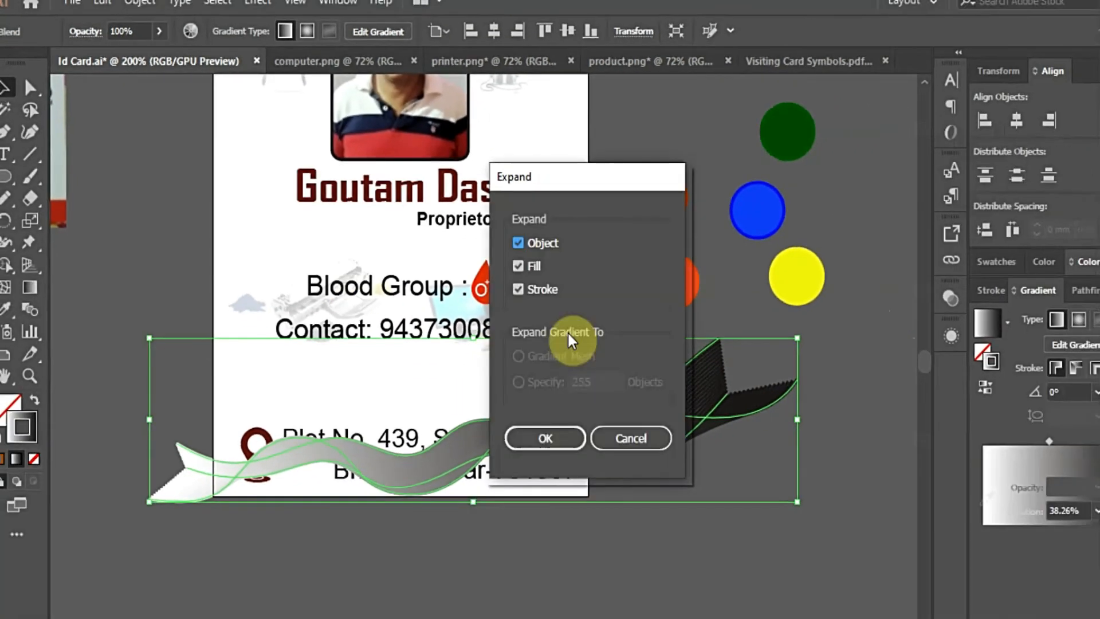
left_click(517, 267)
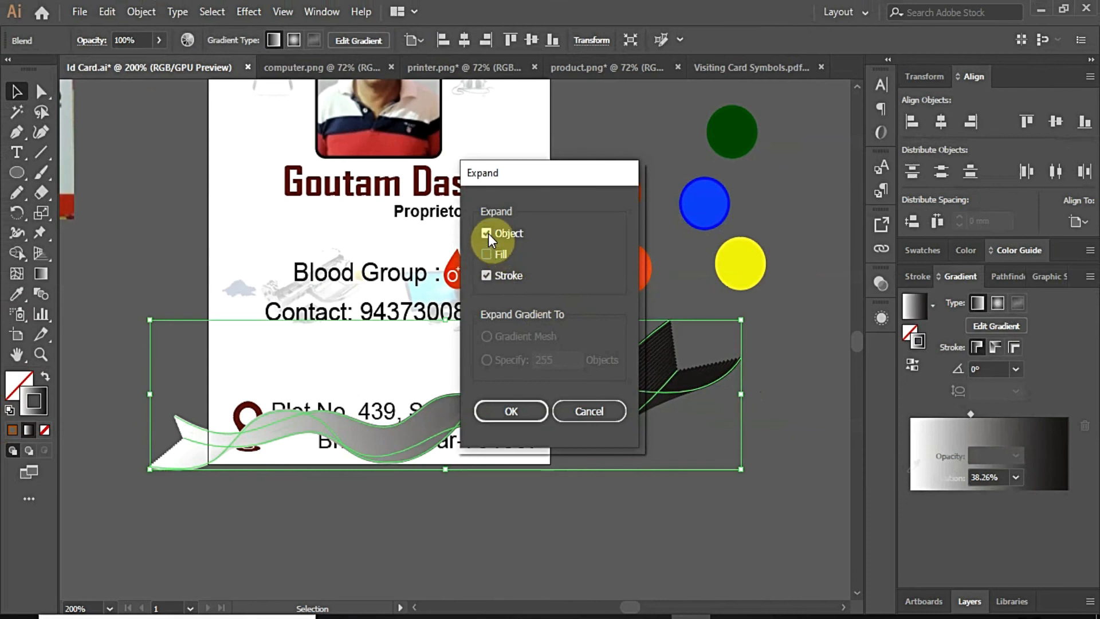
left_click(531, 414)
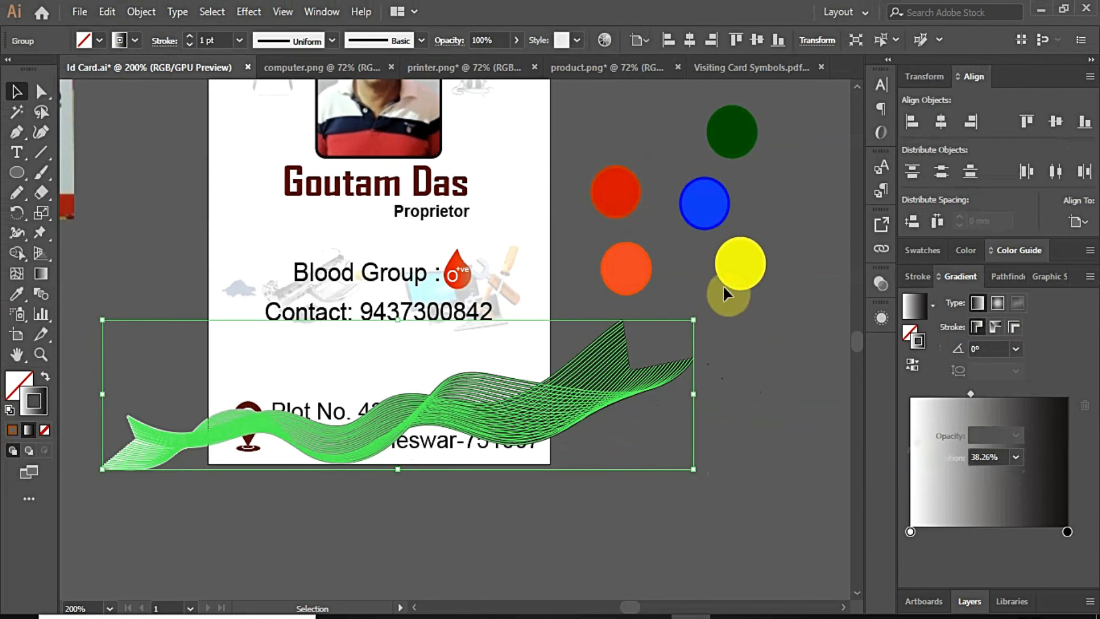
left_click(741, 272)
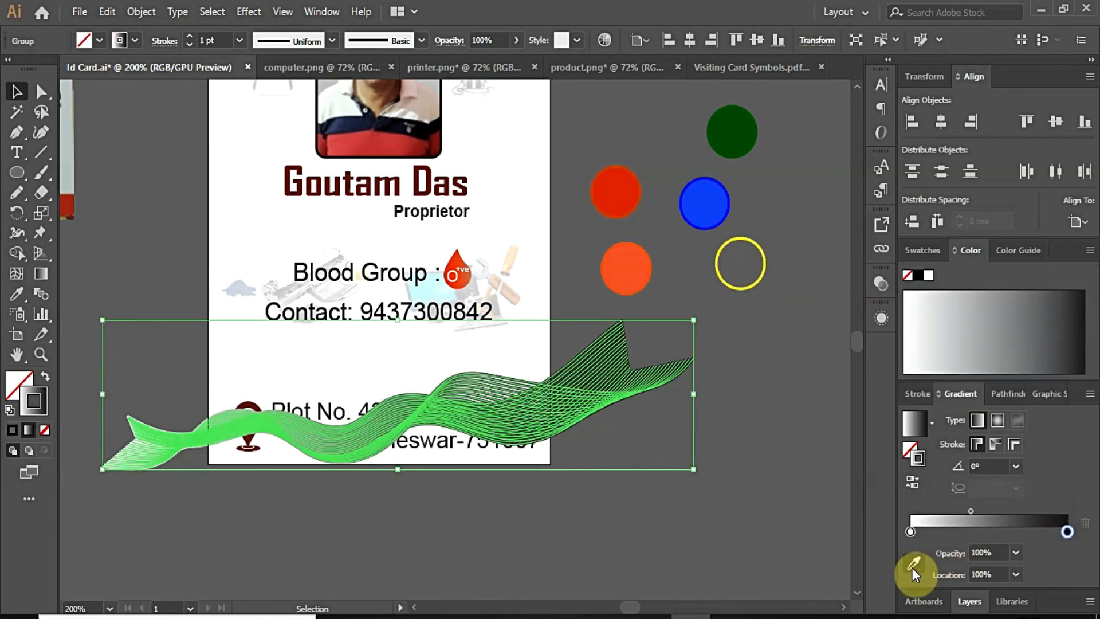
Step: Set the gradient from sampled orange to yellow, moving the midpoint toward yellow
left_click(913, 565)
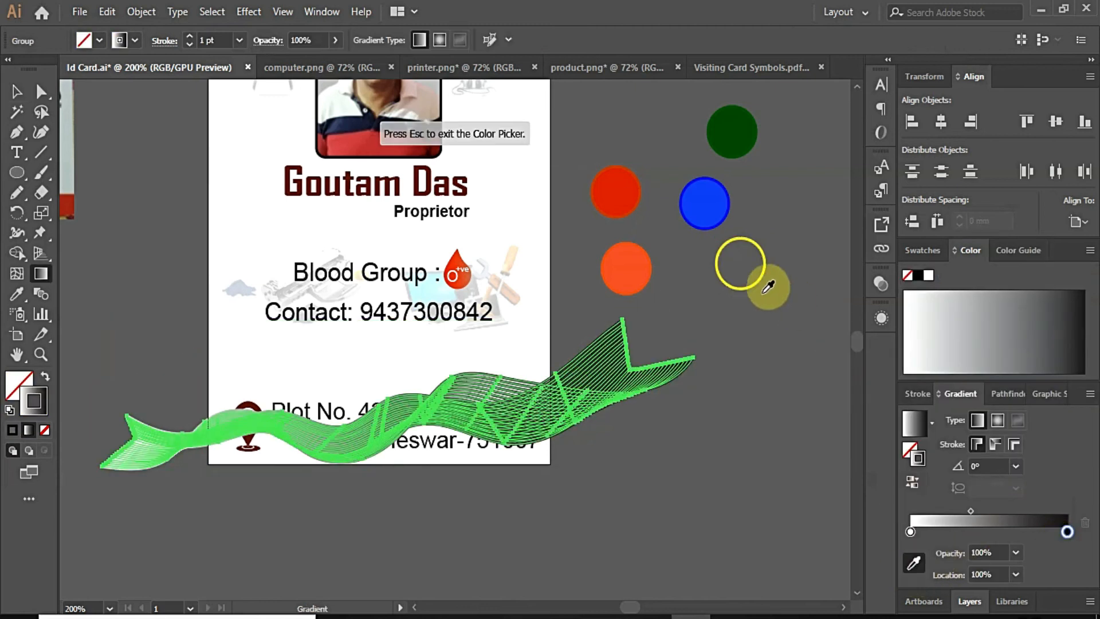
left_click(761, 277)
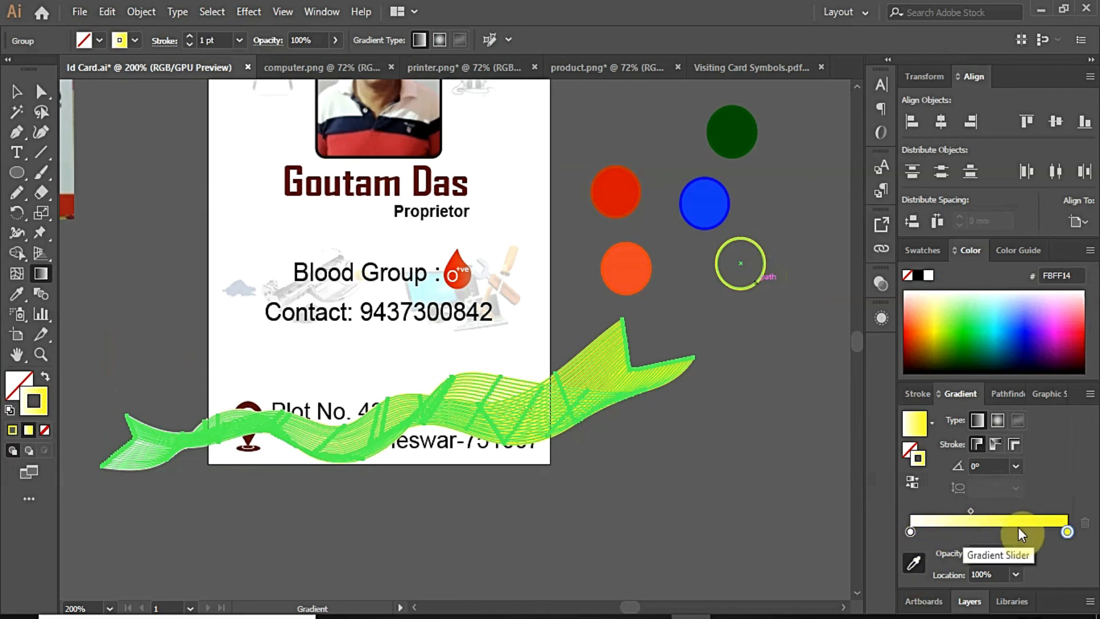
left_click_drag(1067, 531, 1063, 524)
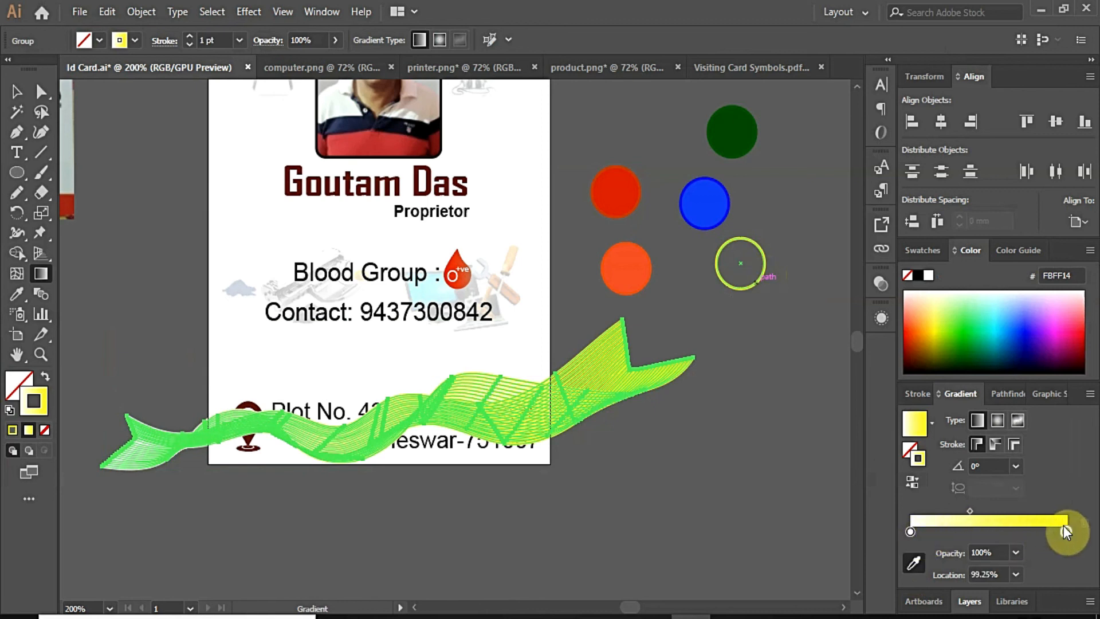
left_click(907, 531)
left_click(914, 562)
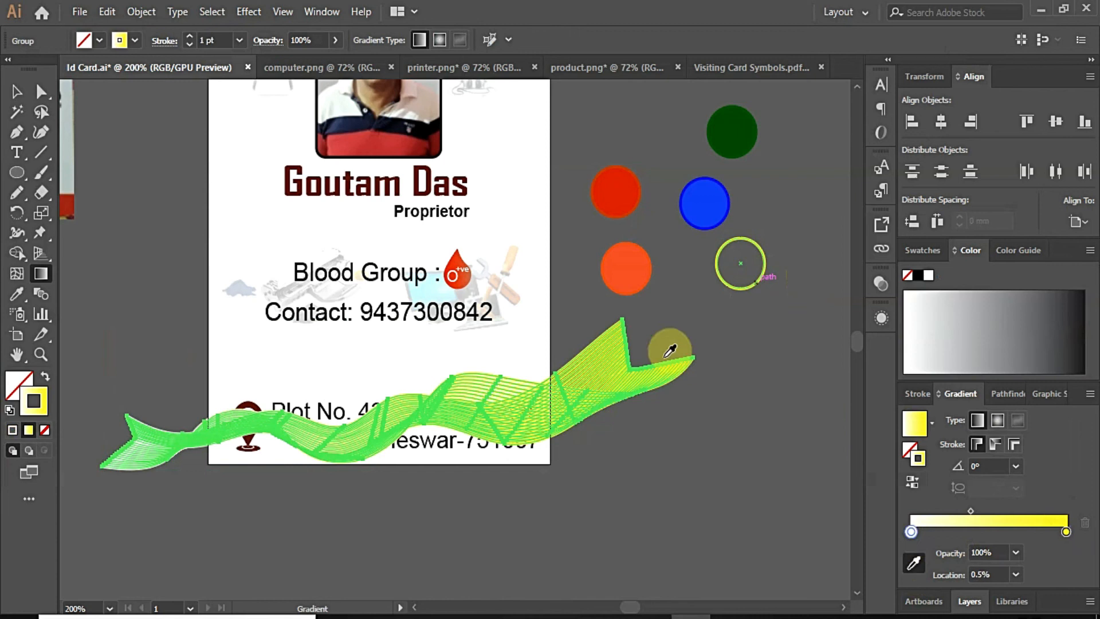
left_click(626, 268)
left_click_drag(970, 510, 1025, 510)
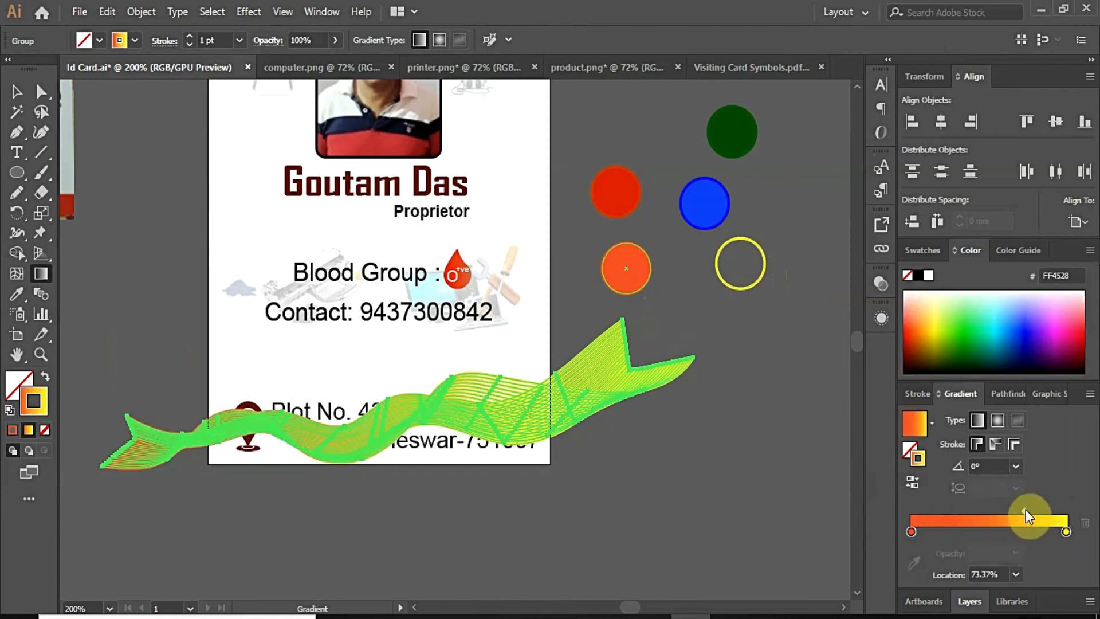
Step: Apply the gradient to the wave and add a blue stop at 31.16%
left_click(17, 93)
left_click(506, 420)
left_click(959, 532)
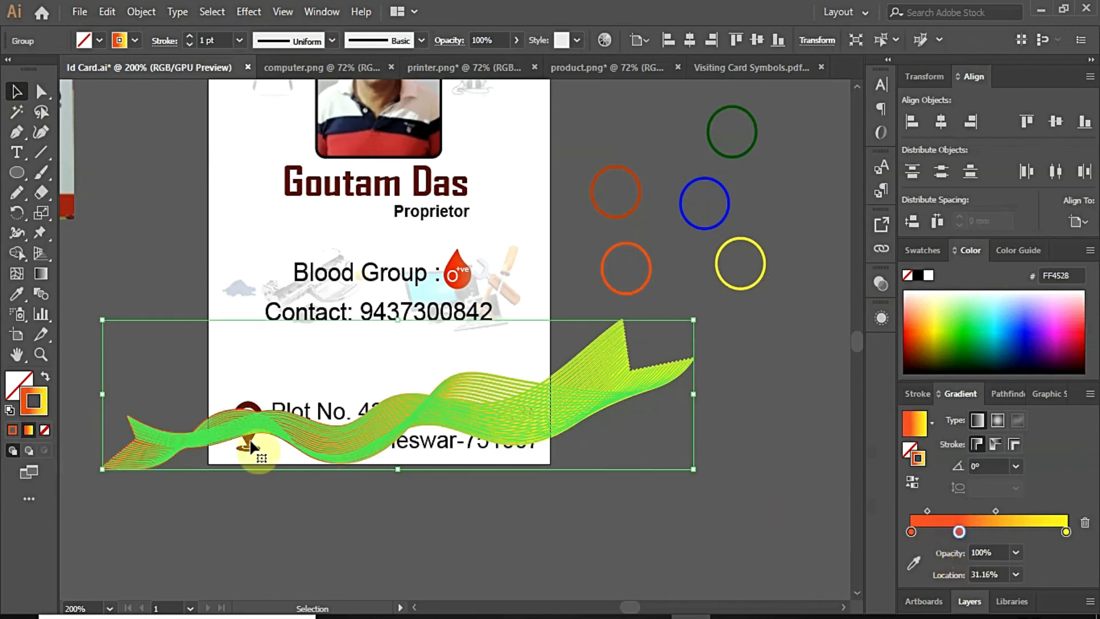
left_click(27, 431)
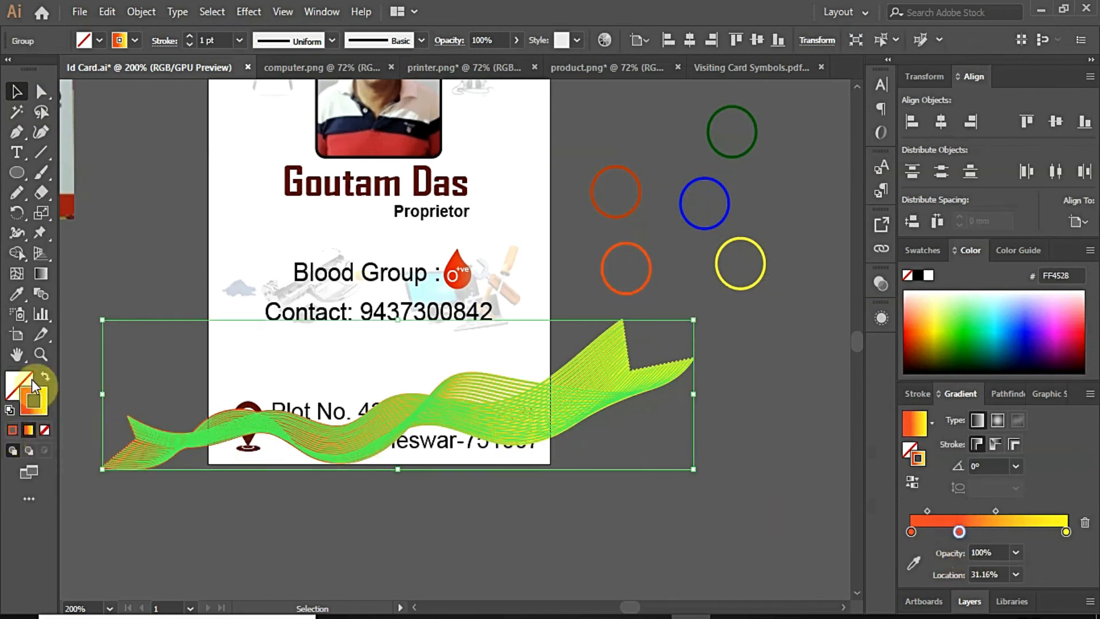
left_click(914, 565)
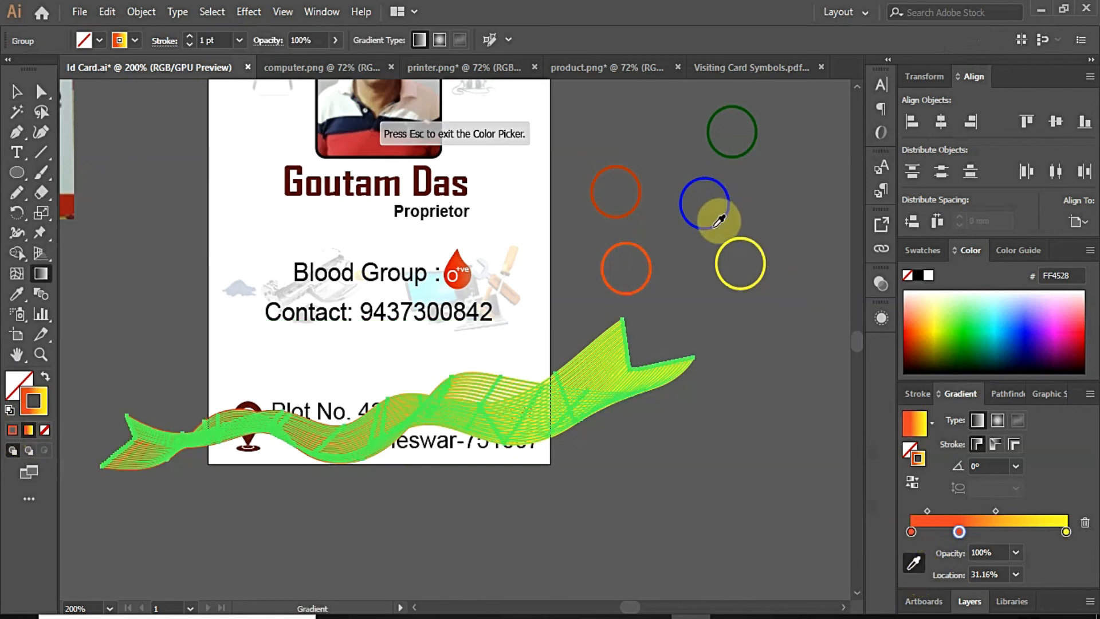
left_click(719, 219)
Step: Add green and orange stops and spread the stops toward the yellow end
left_click(972, 532)
left_click(732, 137)
left_click(1038, 532)
left_click(913, 563)
left_click(649, 272)
left_click(17, 92)
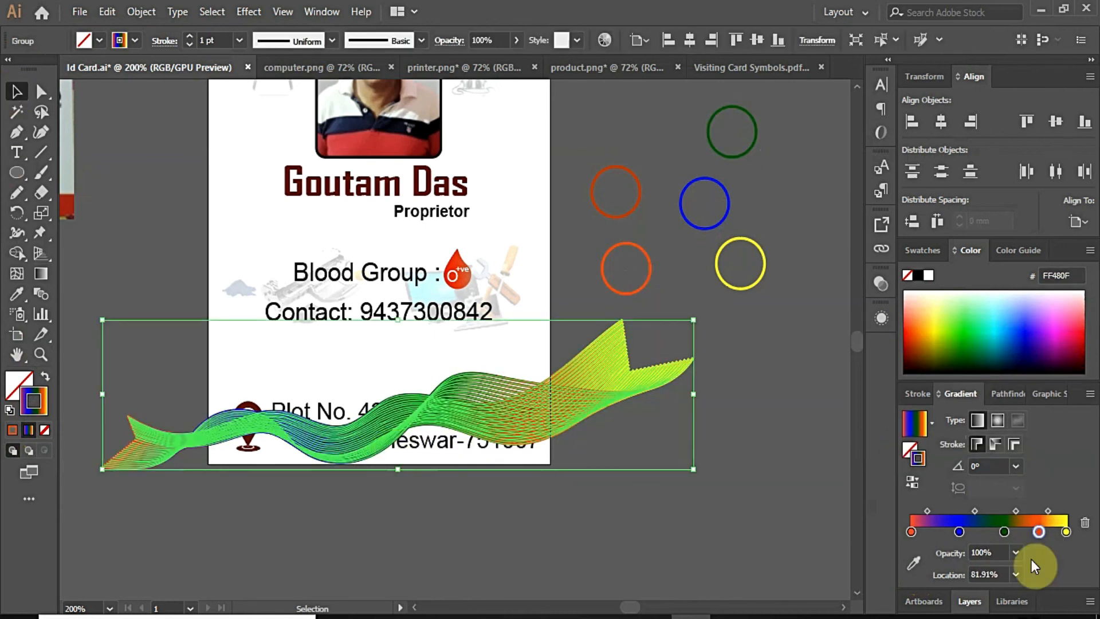
left_click_drag(1040, 532, 959, 509)
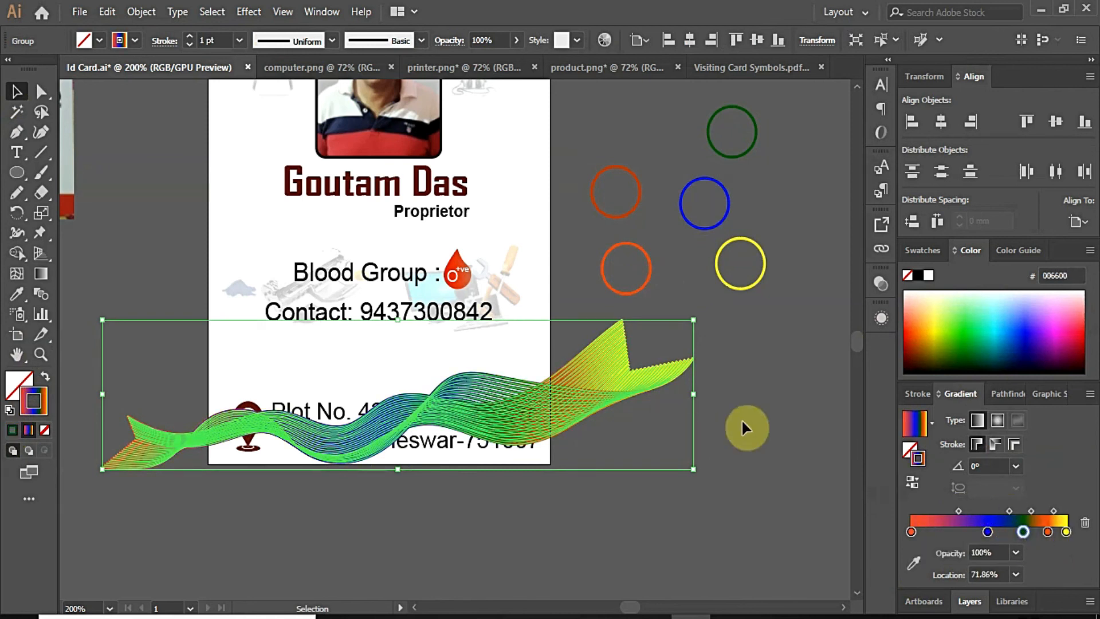
Step: Stretch the wave taller and reposition it over the card
left_click_drag(398, 320, 398, 281)
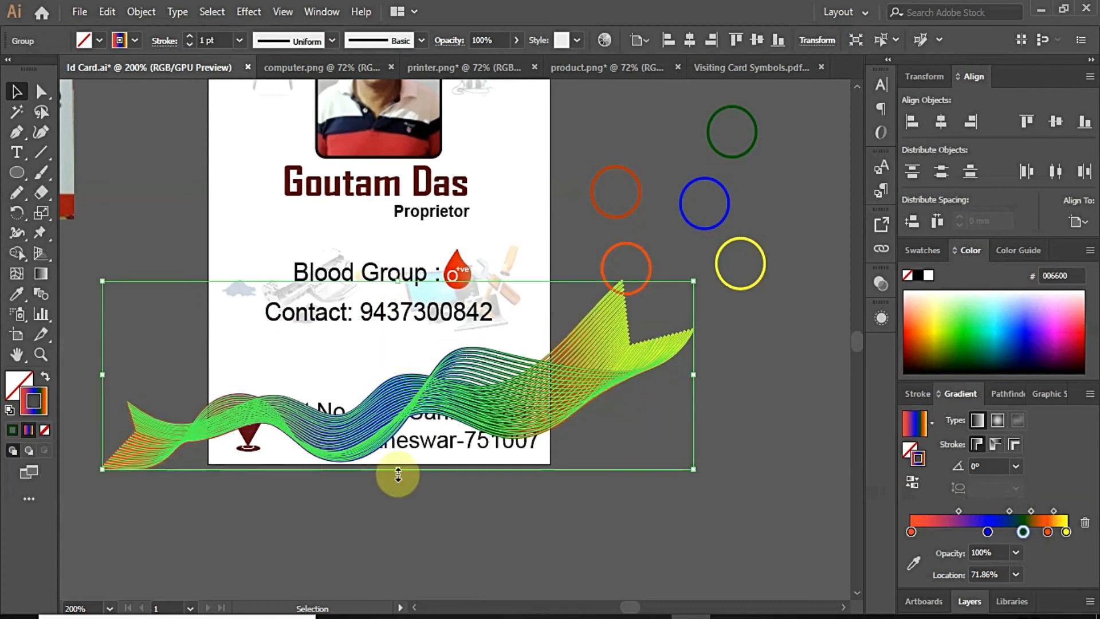
left_click_drag(398, 473, 398, 532)
left_click(661, 557)
left_click_drag(525, 444, 508, 421)
left_click(710, 502)
left_click(716, 435)
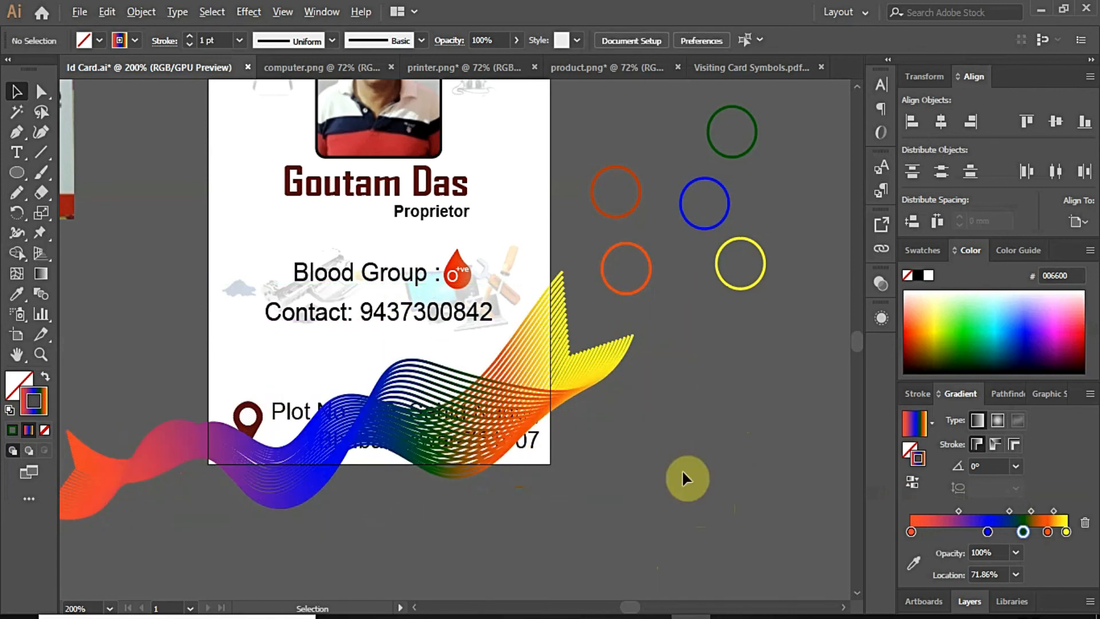
left_click_drag(682, 472, 717, 483)
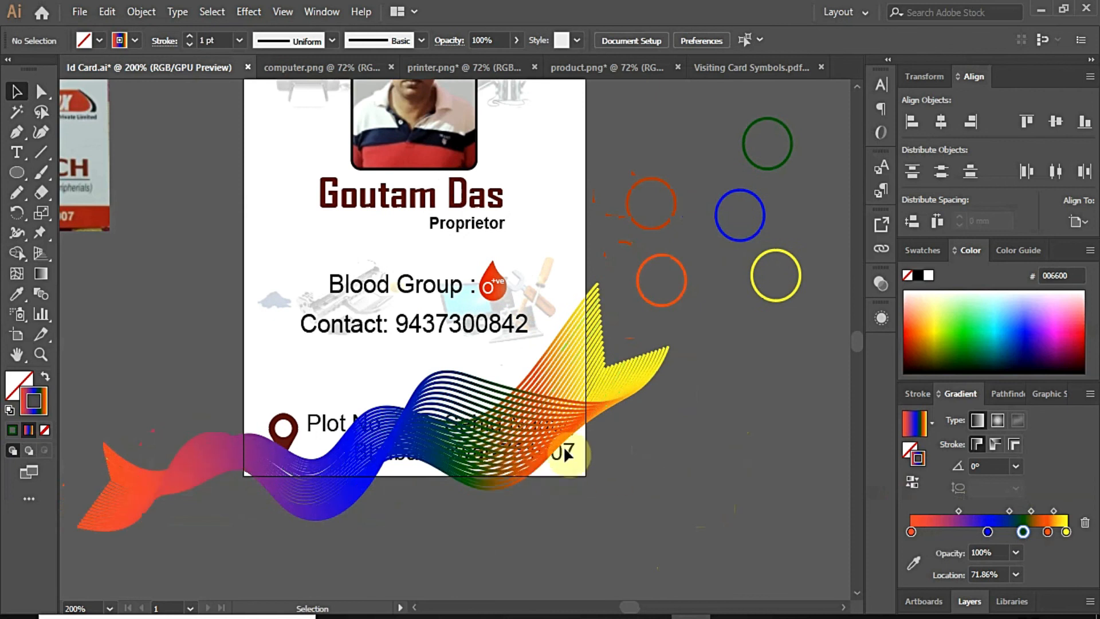
Step: Delete the coloured sample circles and reselect the wave group
scroll(527, 441, "down", 1)
left_click_drag(614, 356, 682, 393)
key("Delete")
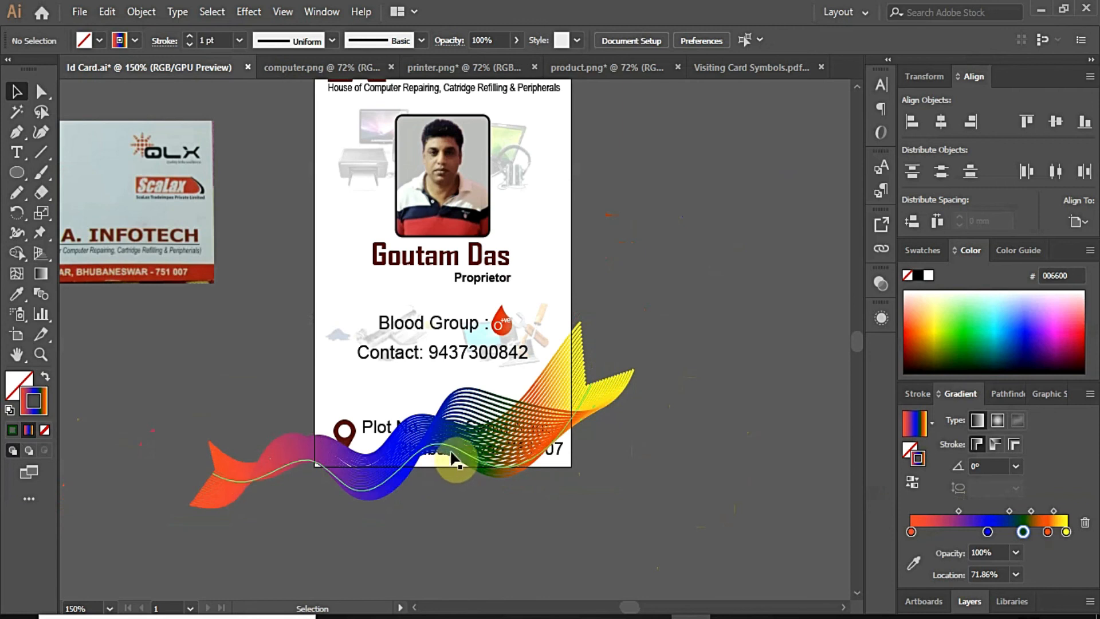
left_click(460, 450)
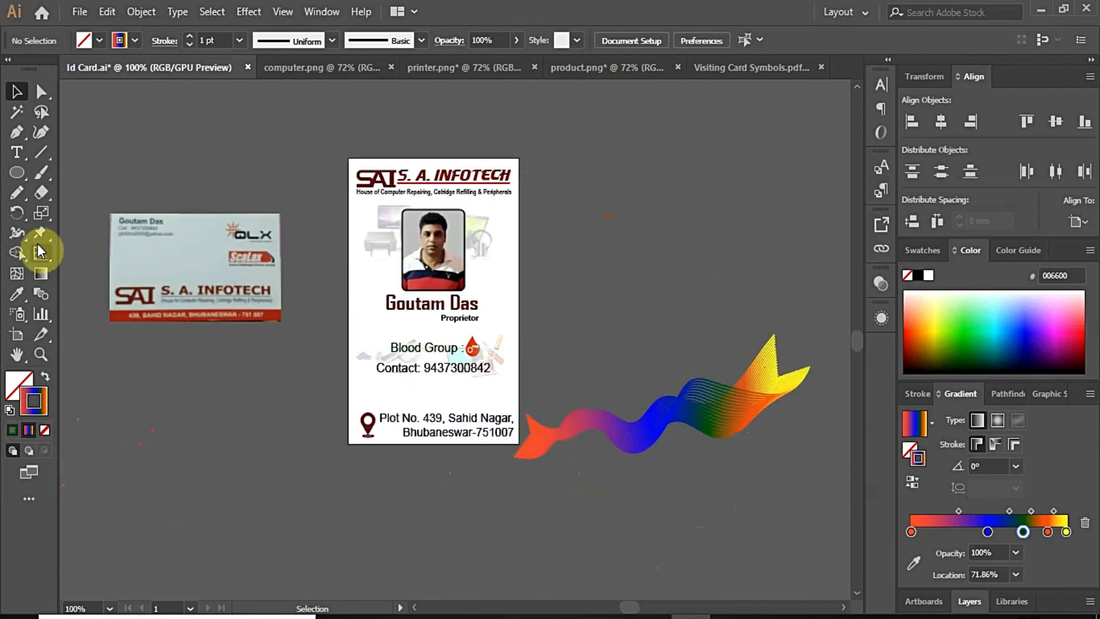
left_click(42, 274)
left_click_drag(22, 173, 57, 173)
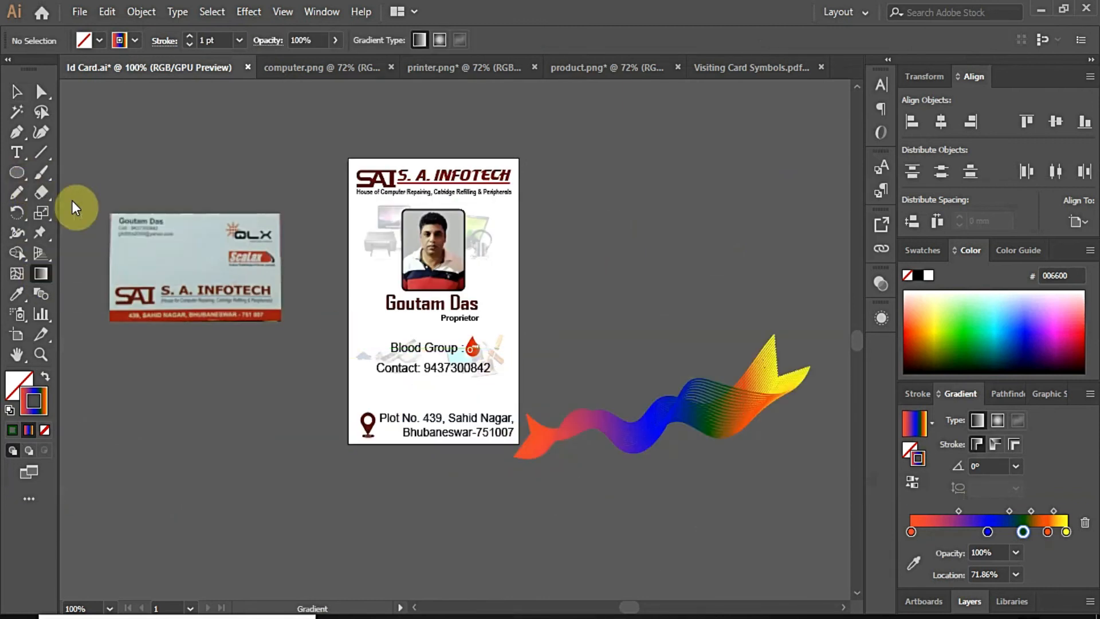
Step: Create a 54×22.86 mm rectangle with no stroke
left_click(179, 394)
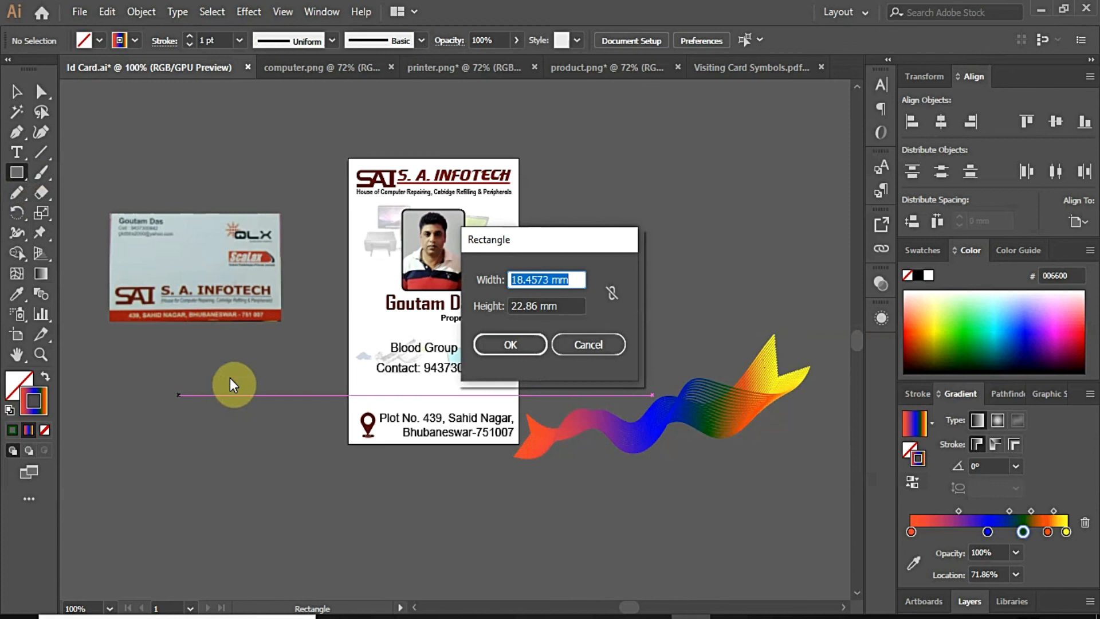
type("54")
key("Tab")
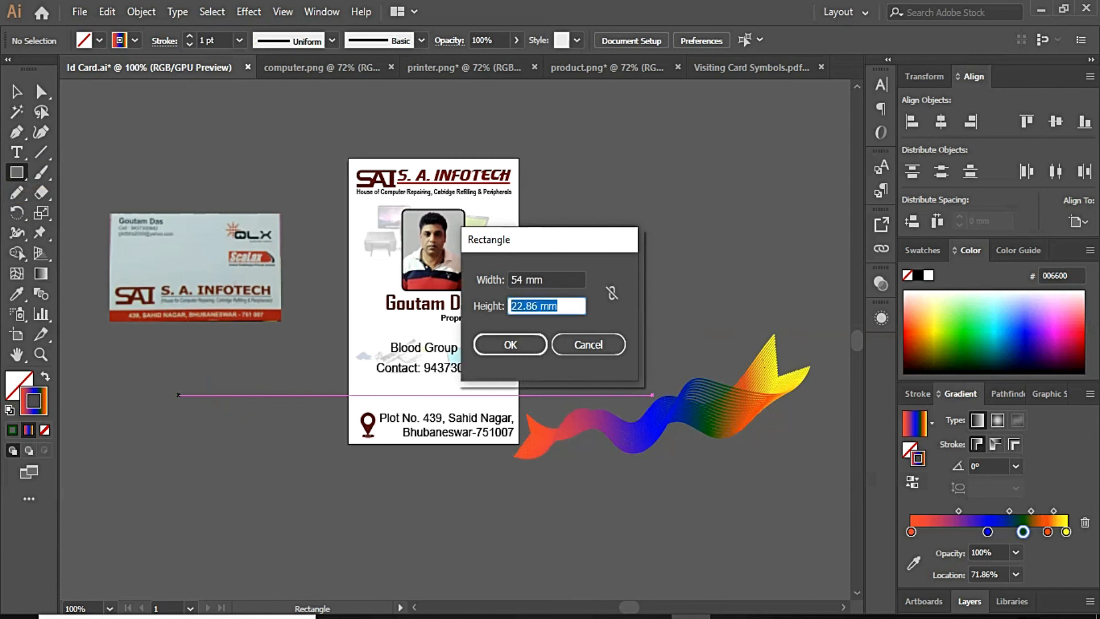
key("Return")
left_click(41, 93)
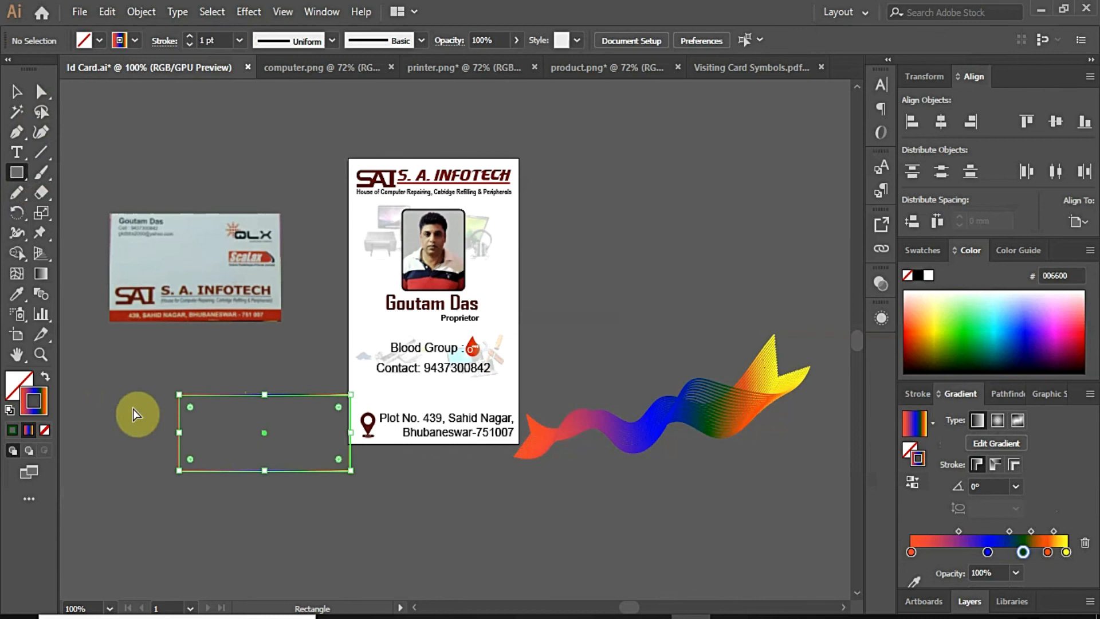
left_click(46, 432)
Step: Position and resize the rectangle to cover the rainbow wave
mouse_move(225, 412)
left_mouse_down()
mouse_move(654, 364)
mouse_move(678, 391)
mouse_move(677, 364)
left_mouse_up()
left_click(17, 91)
left_click_drag(763, 410, 787, 409)
left_click_drag(665, 365, 670, 319)
left_click(41, 91)
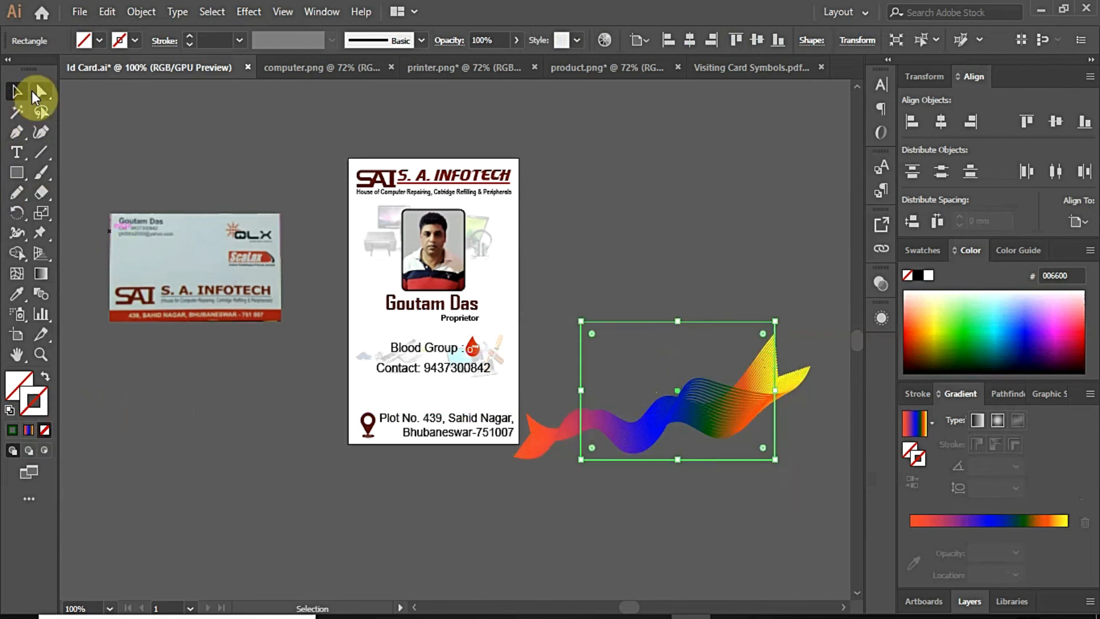
left_click(550, 384)
left_click(716, 421)
left_click(17, 92)
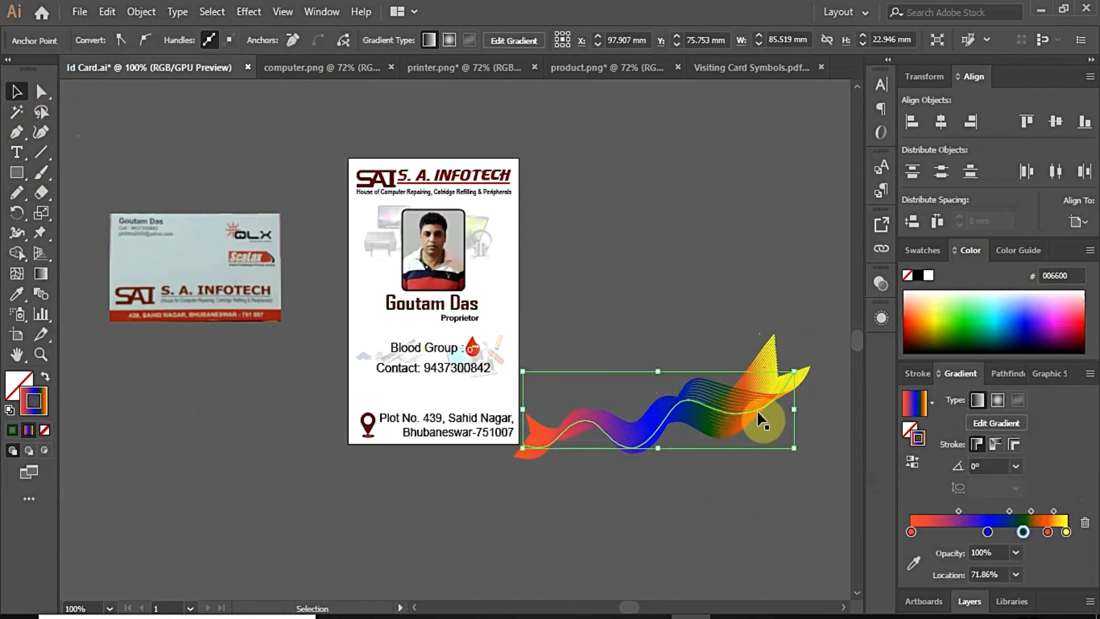
left_click(678, 339)
left_click_drag(692, 321, 674, 137)
key("Delete")
Step: Clip the rainbow wave to the rectangle with Make Clipping Mask
left_click(728, 435)
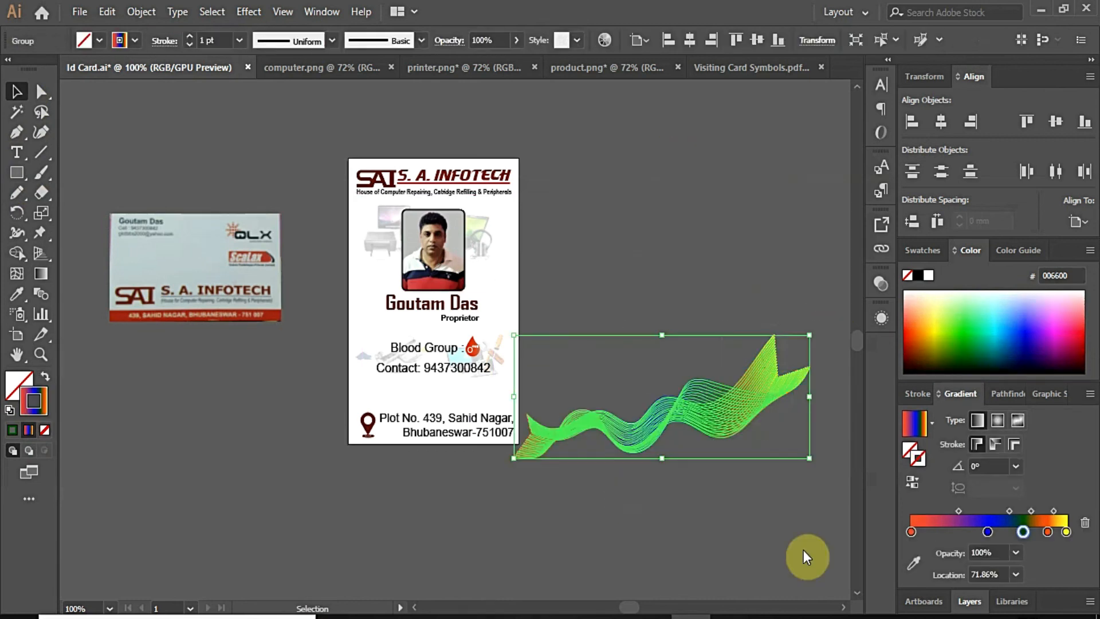
left_click_drag(1022, 533, 1020, 573)
left_click_drag(666, 144, 686, 323)
left_click(688, 412, "shift")
left_click(686, 529)
Step: Undo the premature move, nudge the clipping rectangle up, and reselect the wave
left_click_drag(672, 411, 700, 418)
left_click(635, 422)
left_click(493, 427)
key("ctrl+z")
key("ctrl+z")
key("ctrl+z")
key("ctrl+z")
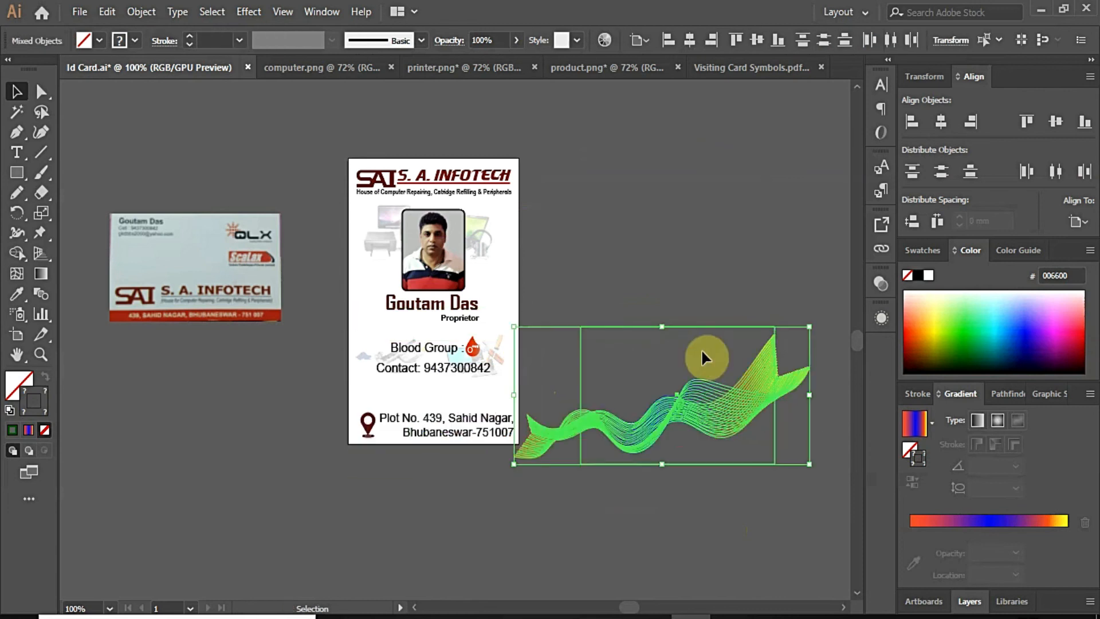
left_click(651, 345)
left_click_drag(649, 343, 686, 352)
key("Up")
key("Up")
key("Up")
key("Up")
key("Up")
key("Up")
key("Up")
key("Up")
key("Up")
key("Up")
left_click_drag(560, 236, 814, 531)
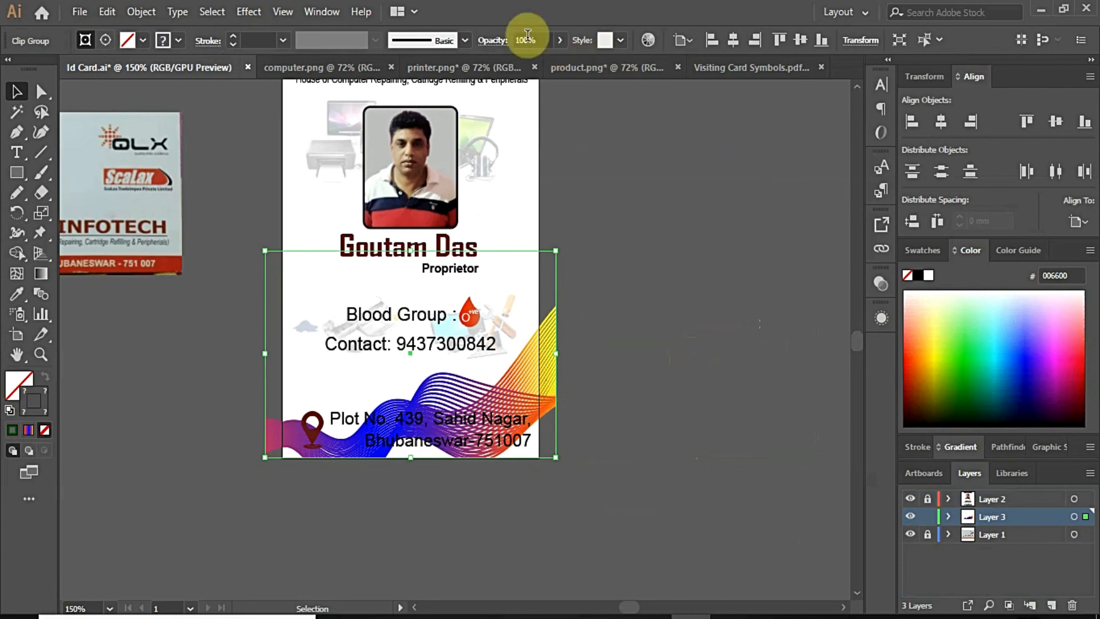
Step: Fade the clipped wave to 20% opacity and place it at the card's top edge
left_click(560, 40)
left_click_drag(559, 61, 525, 62)
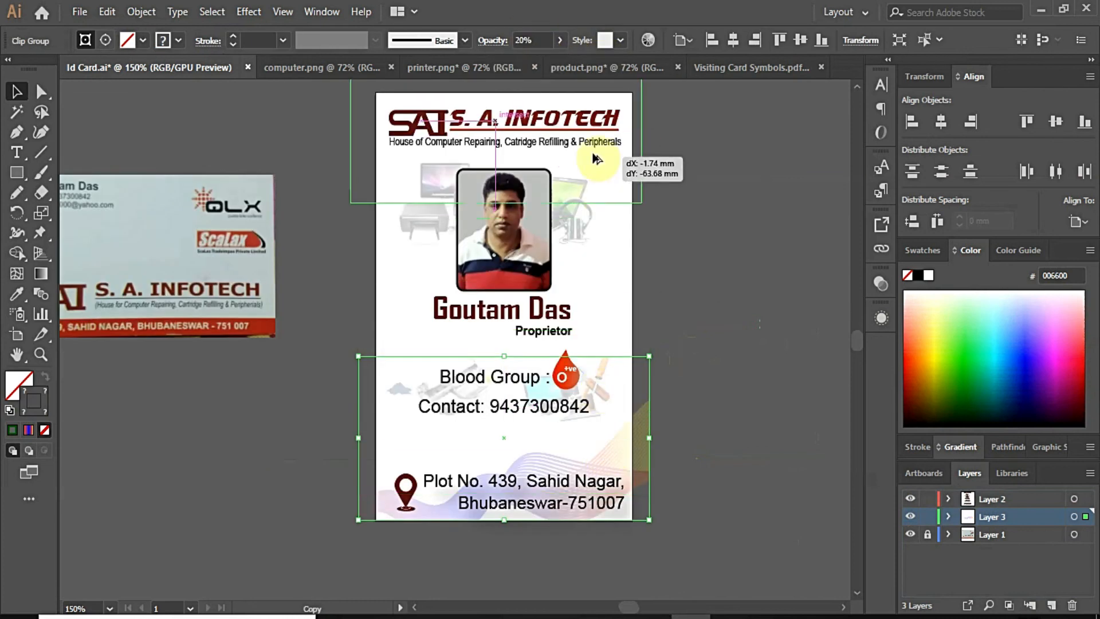
left_click_drag(616, 153, 616, 150)
scroll(747, 221, "up", 2)
key("ctrl+plus")
key("ctrl+plus")
left_click_drag(515, 206, 511, 188)
Step: Reflect the wave across the horizontal axis and drop it onto the card top
right_click(511, 198)
mouse_move(623, 379)
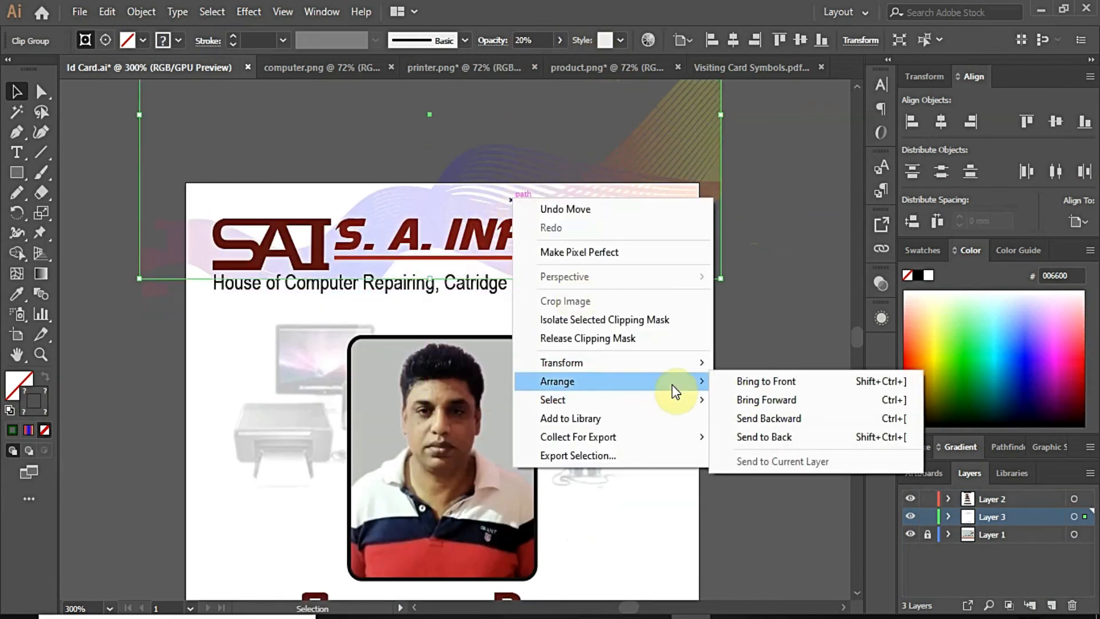
mouse_move(653, 362)
left_click(759, 421)
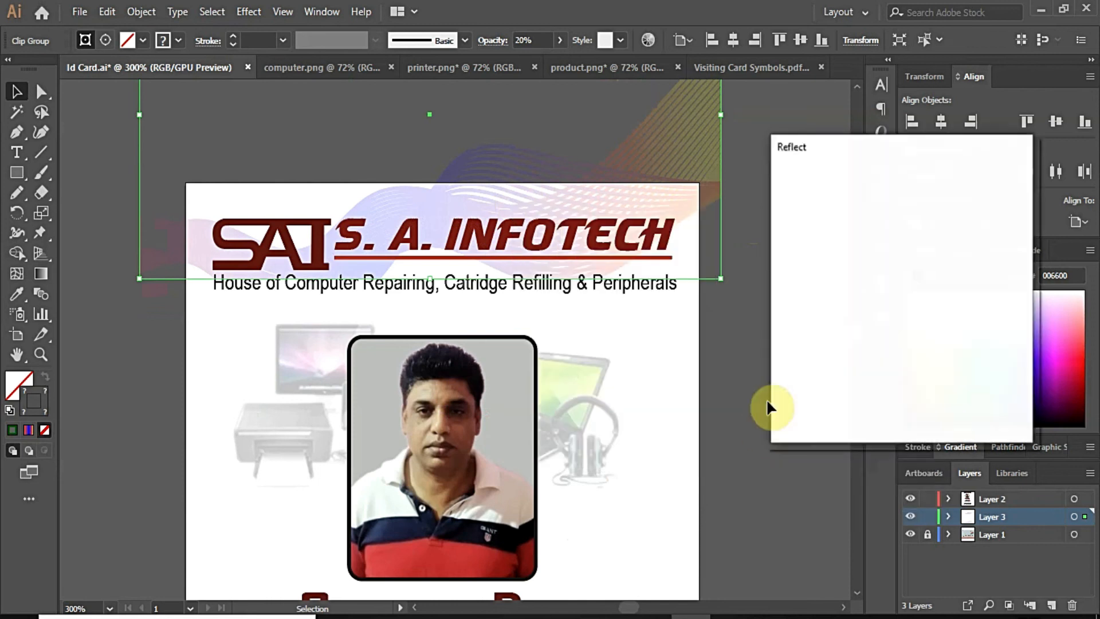
left_click(825, 208)
left_click(905, 407)
left_click_drag(722, 276, 743, 401)
left_click_drag(737, 364, 734, 342)
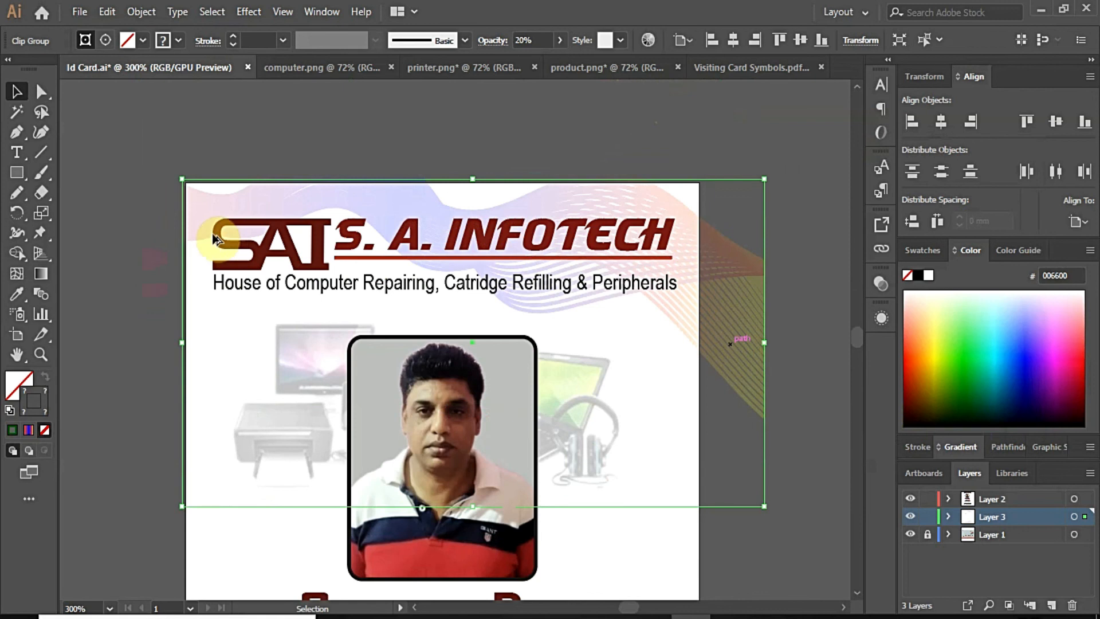
scroll(211, 236, "down", 1)
left_click(607, 299)
Step: Reflect the wave clip group across the vertical axis as well
scroll(608, 302, "down", 2)
scroll(645, 348, "up", 1)
left_click(573, 253)
right_click(574, 255)
mouse_move(693, 433)
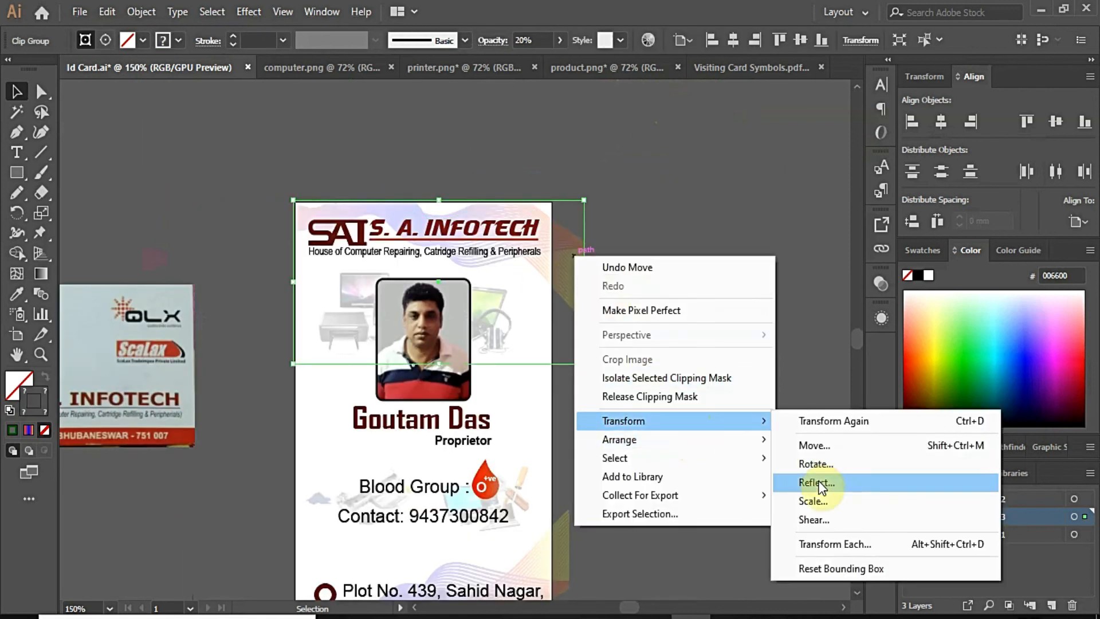
left_click(813, 481)
left_click(830, 229)
left_click(908, 403)
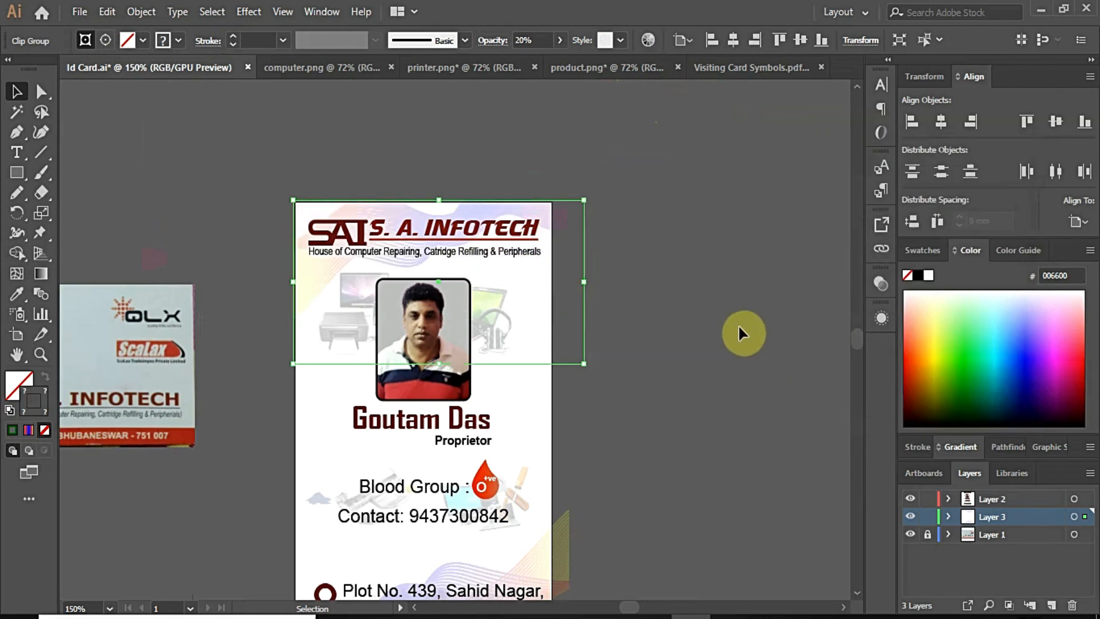
left_click(739, 324)
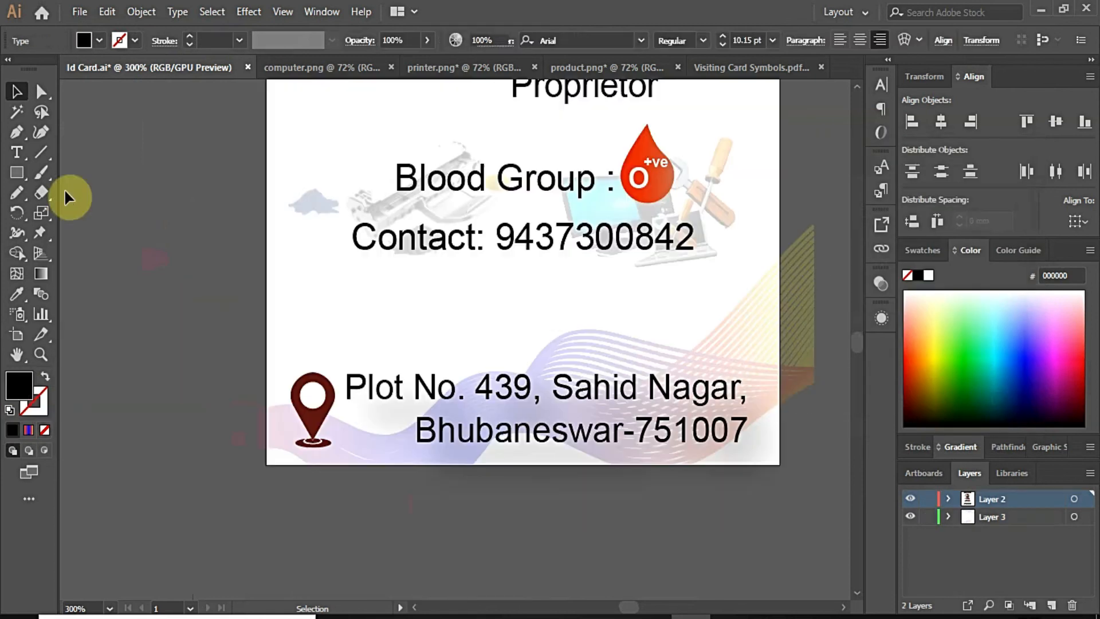
Step: Alt-drag a copy of the red logo underline down to just above the address
key("m")
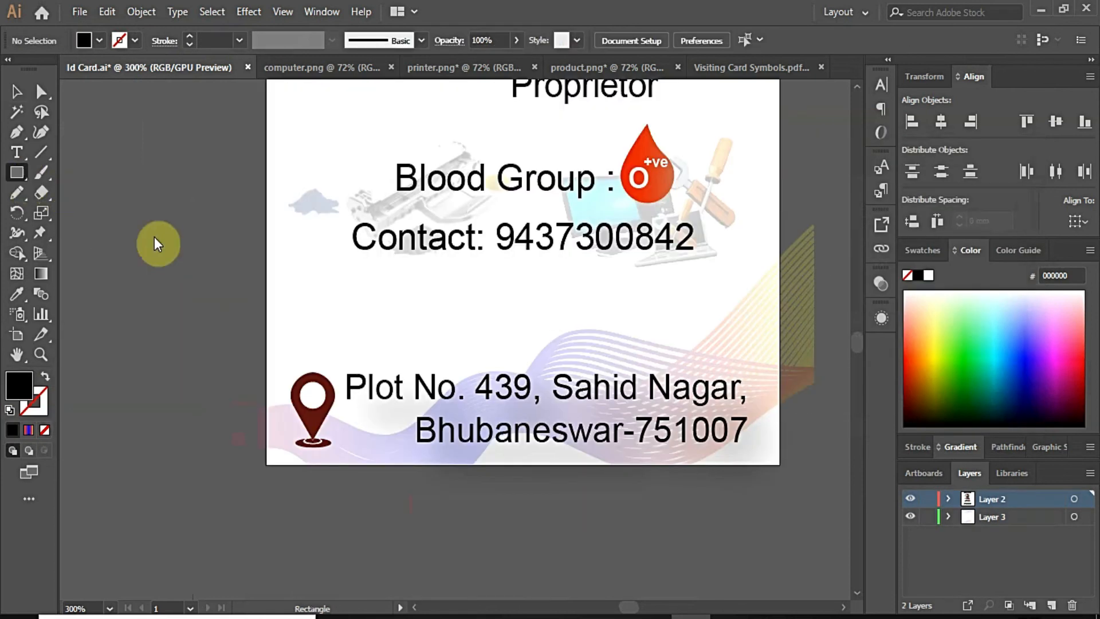
scroll(167, 278, "up", 10)
left_click(21, 92)
left_click_drag(524, 150, 504, 433, "alt")
scroll(490, 339, "down", 5)
left_click_drag(692, 112, 575, 493)
scroll(617, 494, "up", 8)
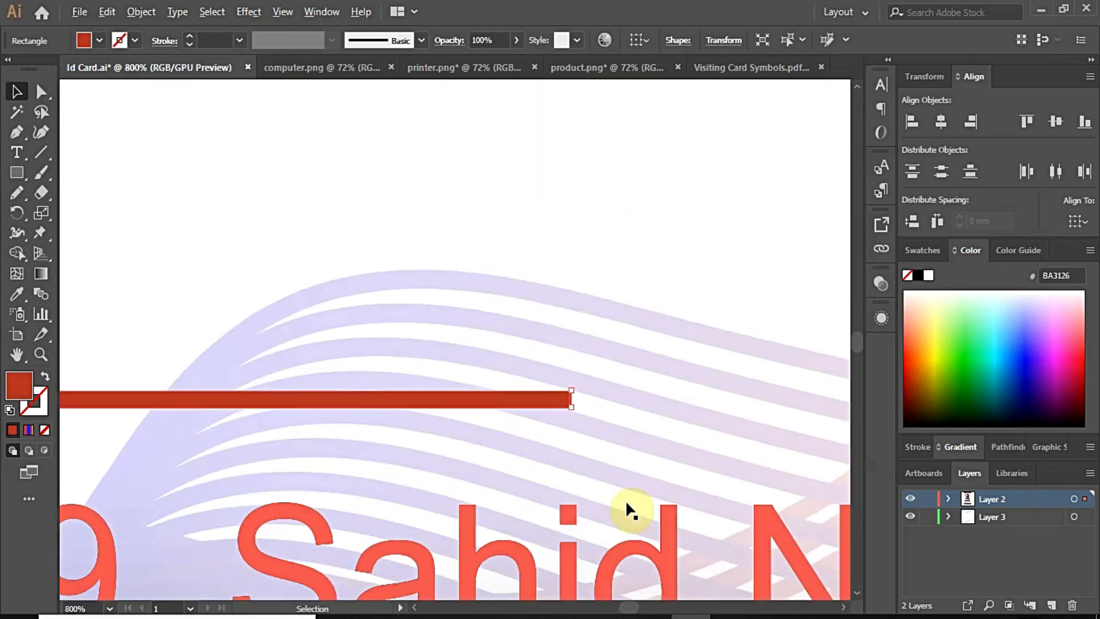
Step: Stretch the red divider so its right end meets the card edge
left_click_drag(563, 306, 710, 317)
scroll(713, 312, "down", 3)
left_click_drag(641, 302, 465, 319)
scroll(559, 331, "down", 6)
scroll(764, 355, "up", 4)
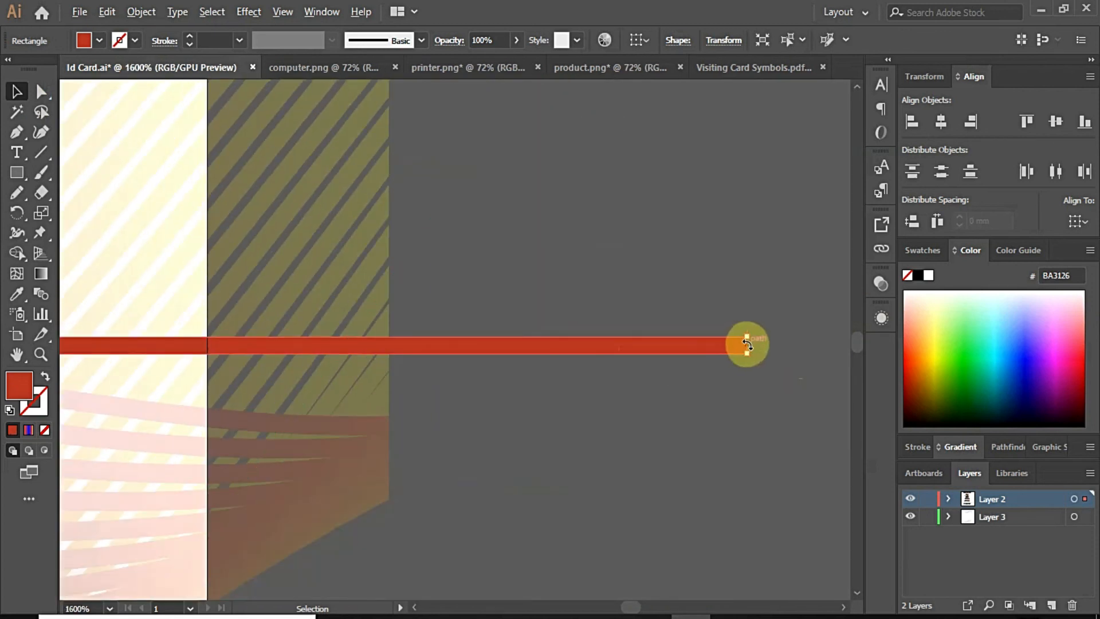
scroll(748, 343, "up", 1)
left_click_drag(729, 329, 114, 329)
scroll(613, 406, "down", 3)
scroll(499, 375, "down", 3)
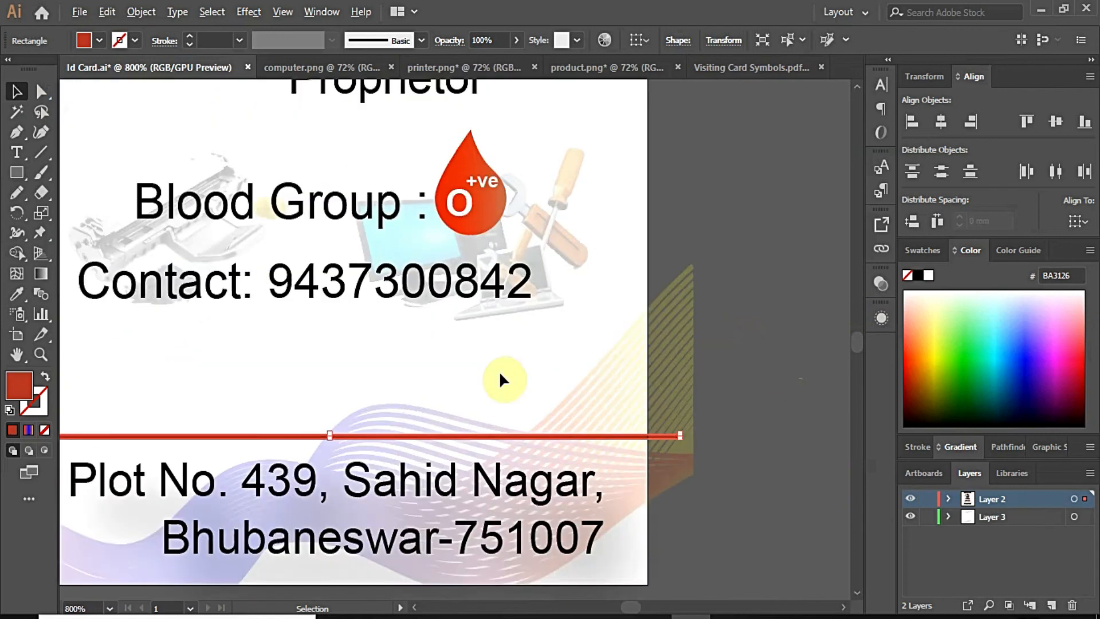
scroll(682, 444, "up", 5)
left_click_drag(710, 445, 416, 435)
Step: Delete the comma after Nagar in the address text
scroll(612, 435, "down", 8)
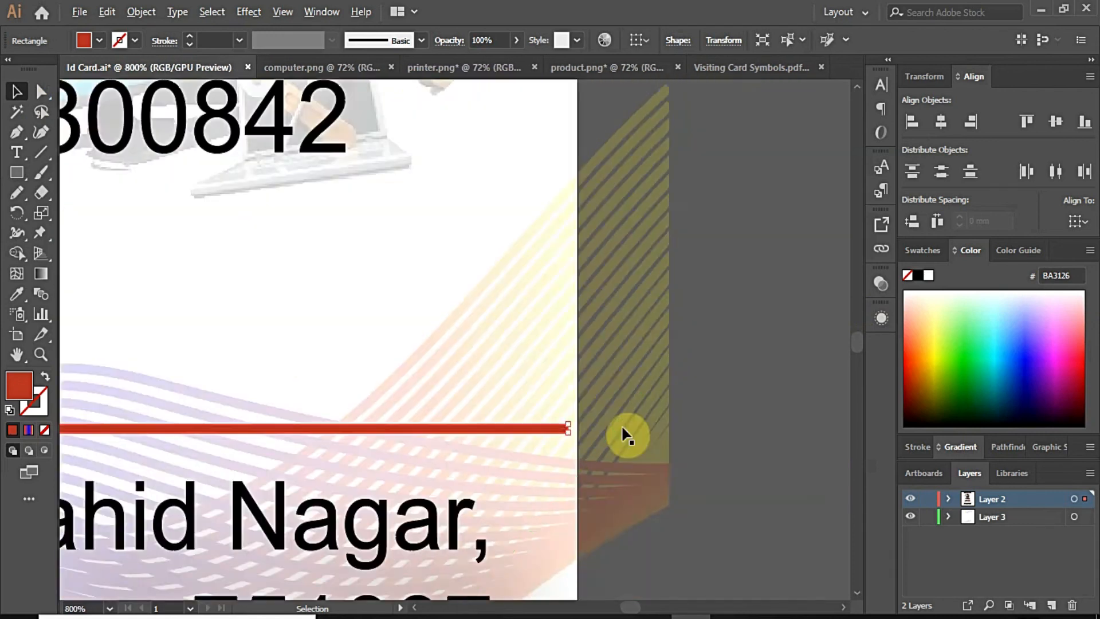
scroll(511, 416, "up", 4)
scroll(437, 448, "down", 2)
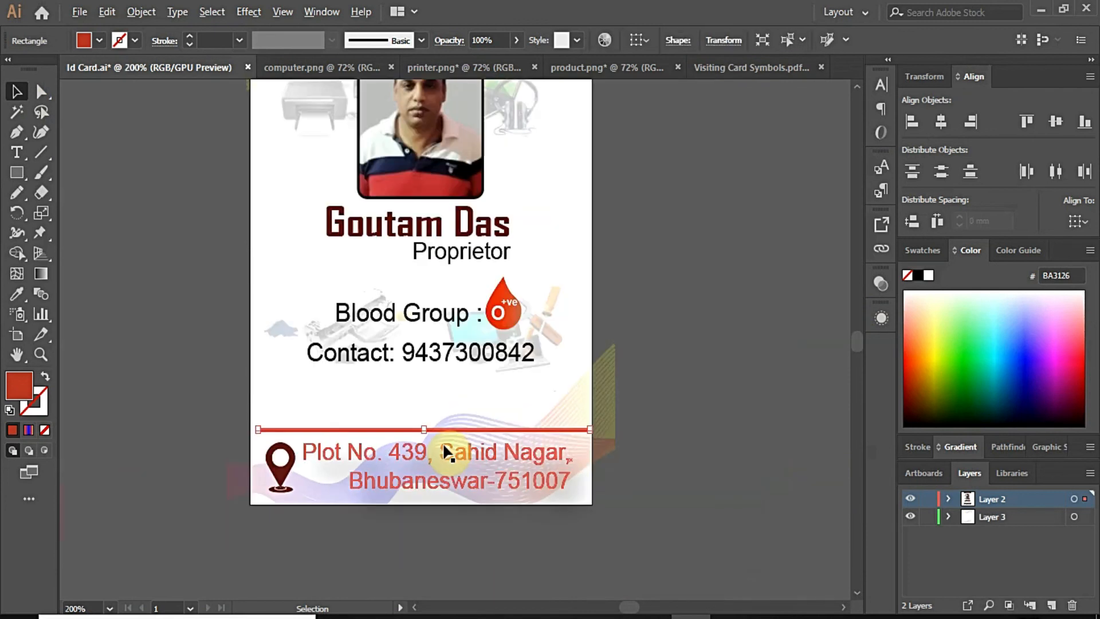
double_click(527, 455)
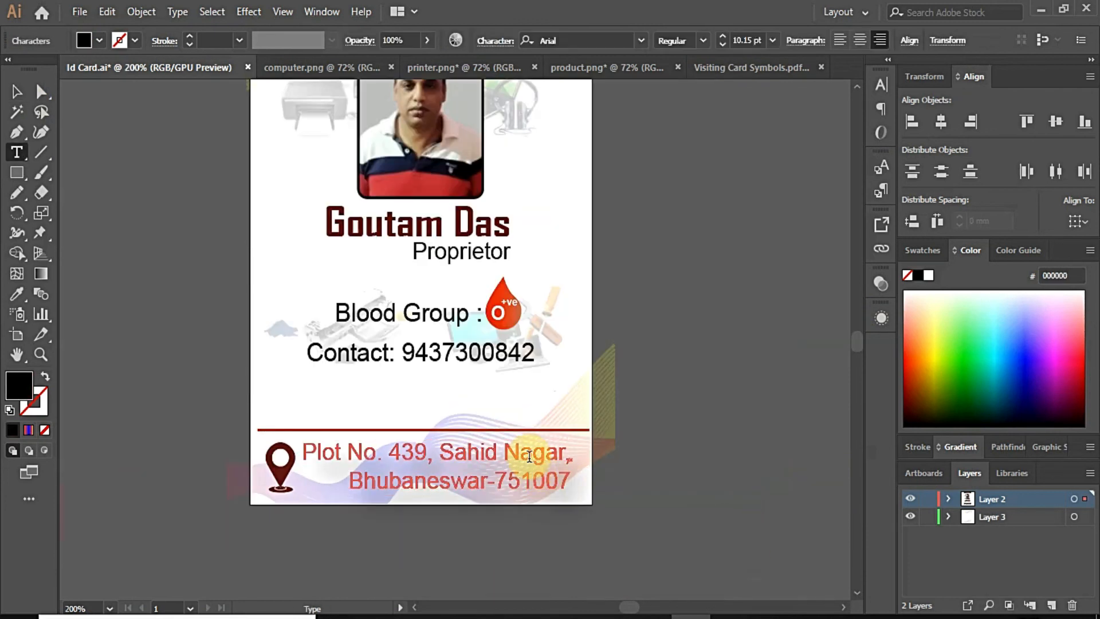
left_click(16, 92)
left_click(683, 381)
double_click(552, 458)
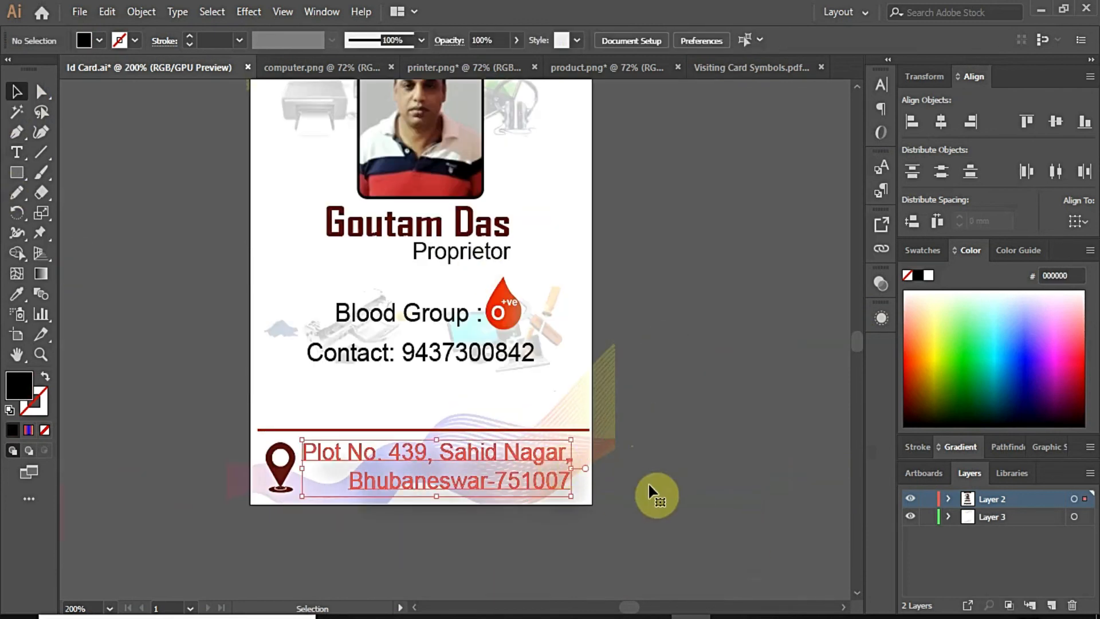
key("End")
key("BackSpace")
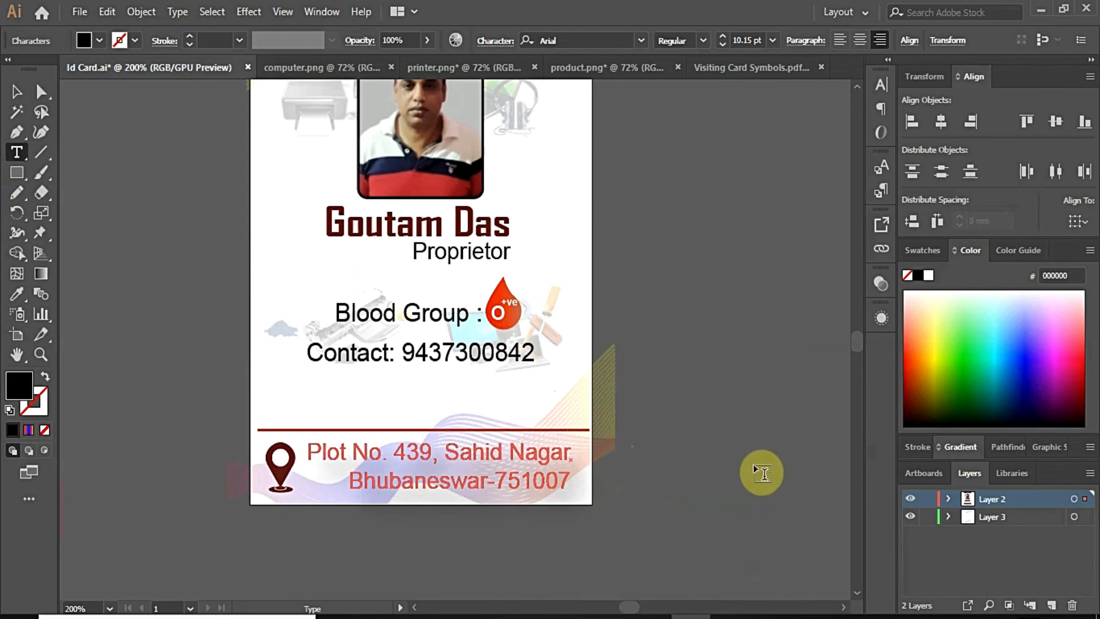
left_click(16, 92)
scroll(678, 440, "down", 2)
scroll(711, 461, "up", 1)
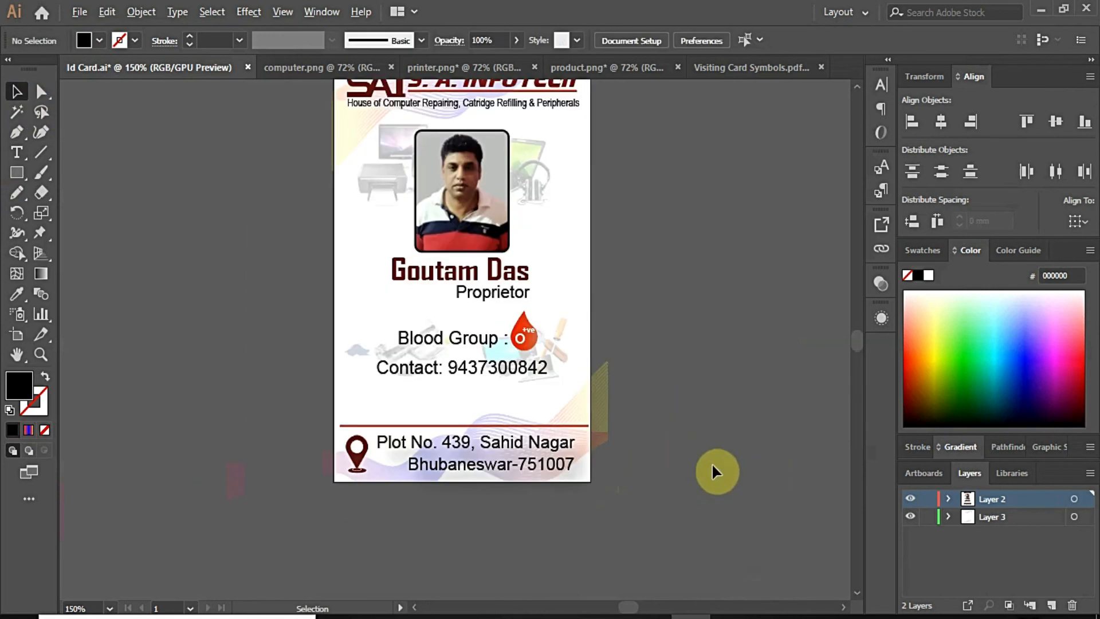
scroll(690, 451, "down", 1)
Step: Save the document and move both faint background images lower on the card
left_click(80, 12)
left_click(105, 151)
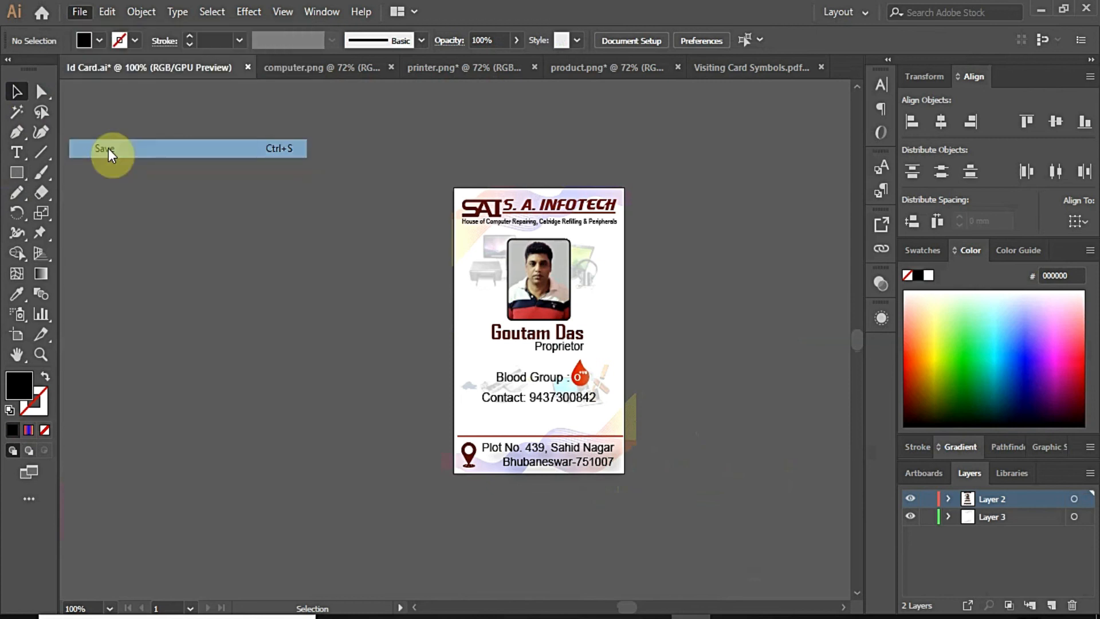
scroll(692, 477, "up", 1)
left_click(250, 303)
left_click(512, 291, "shift")
left_click_drag(512, 291, 517, 345)
Step: Enlarge product.png from its corners and shift it slightly down
scroll(540, 255, "down", 1)
scroll(533, 201, "up", 2)
left_click_drag(527, 147, 509, 192)
left_click_drag(520, 233, 551, 250)
left_click_drag(324, 124, 302, 108)
mouse_move(532, 188)
left_mouse_down()
mouse_move(527, 208)
mouse_move(525, 200)
left_mouse_up()
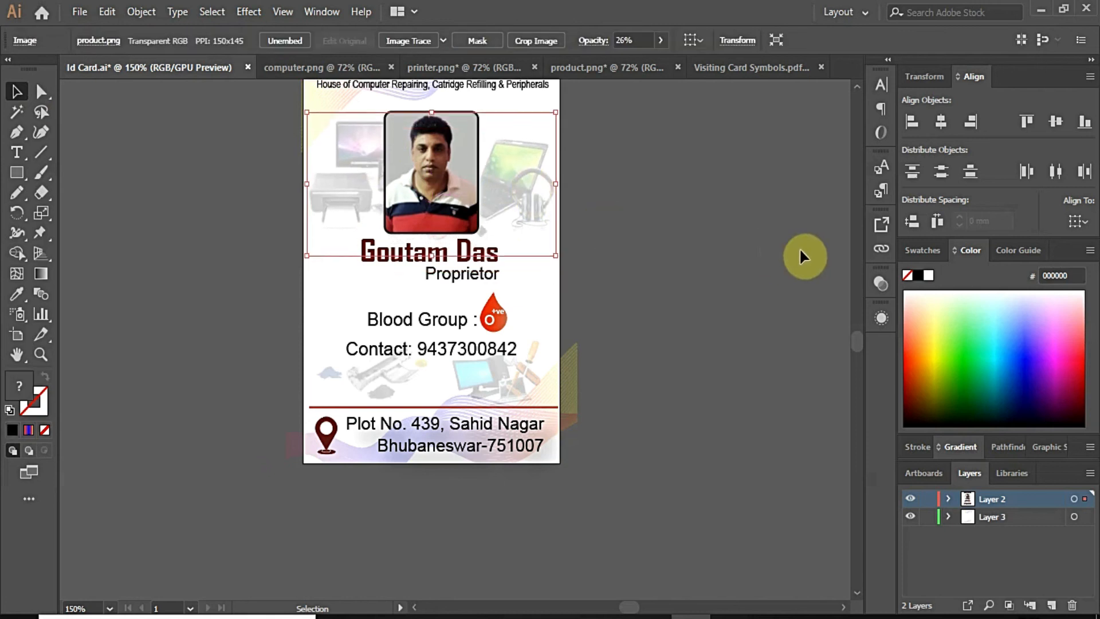
left_click(725, 233)
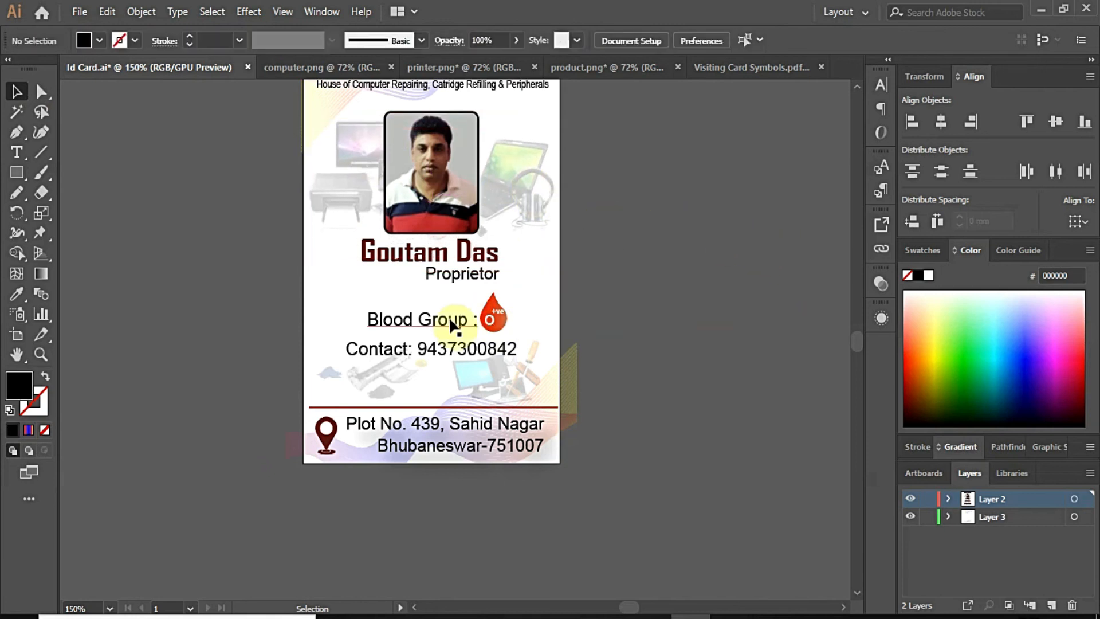
Step: Select the faint product image and bring up its opacity setting
key("ctrl+minus")
key("ctrl+minus")
key("ctrl+plus")
key("ctrl+plus")
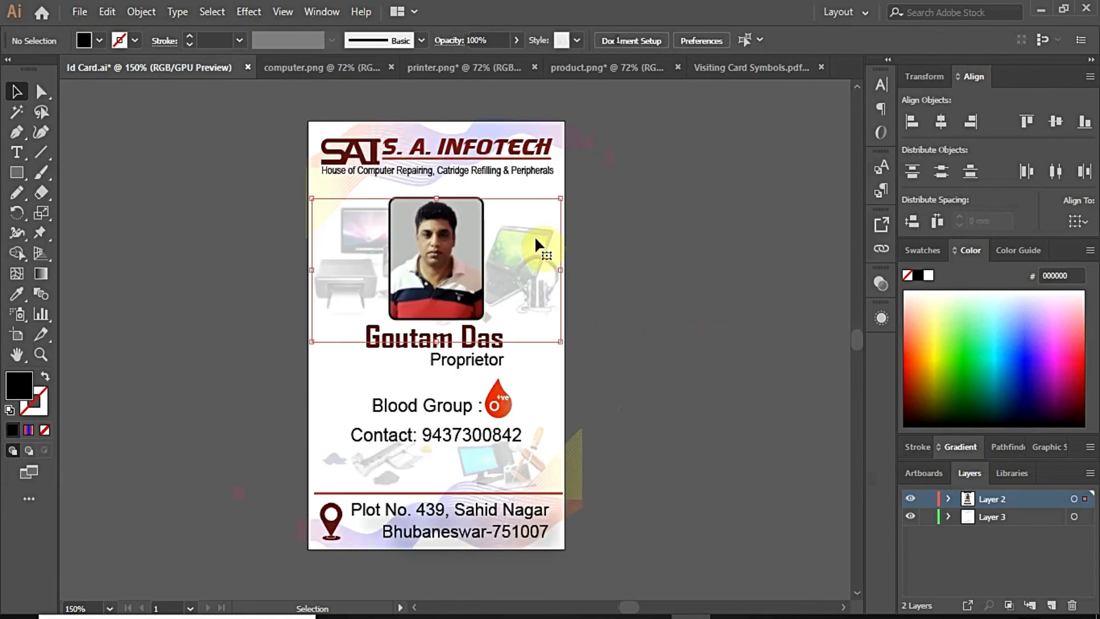
left_click(535, 236)
left_click(659, 40)
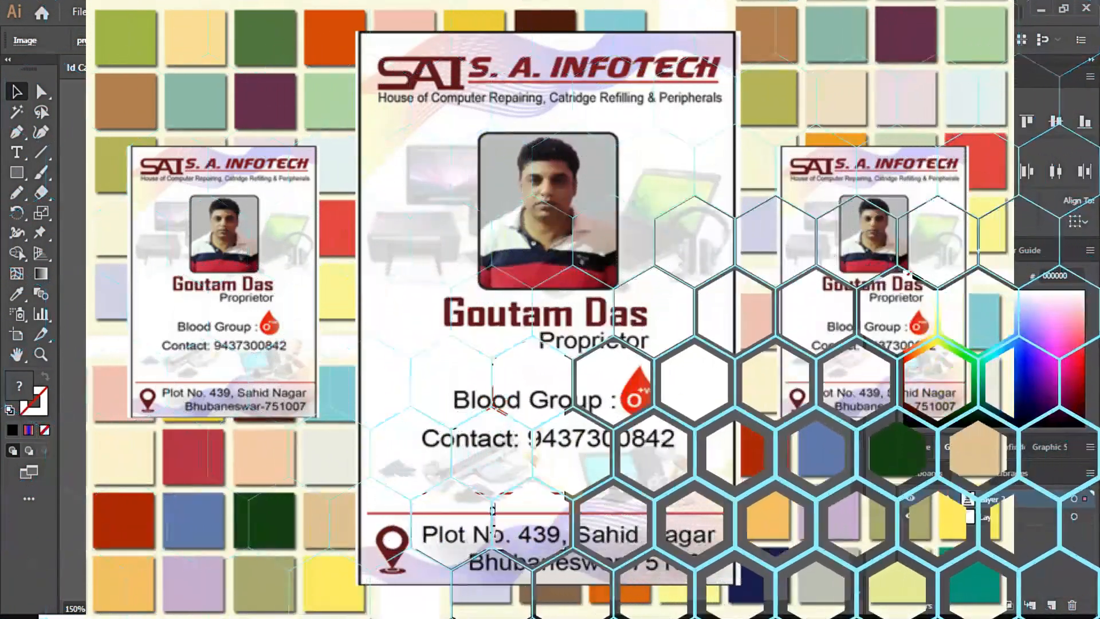